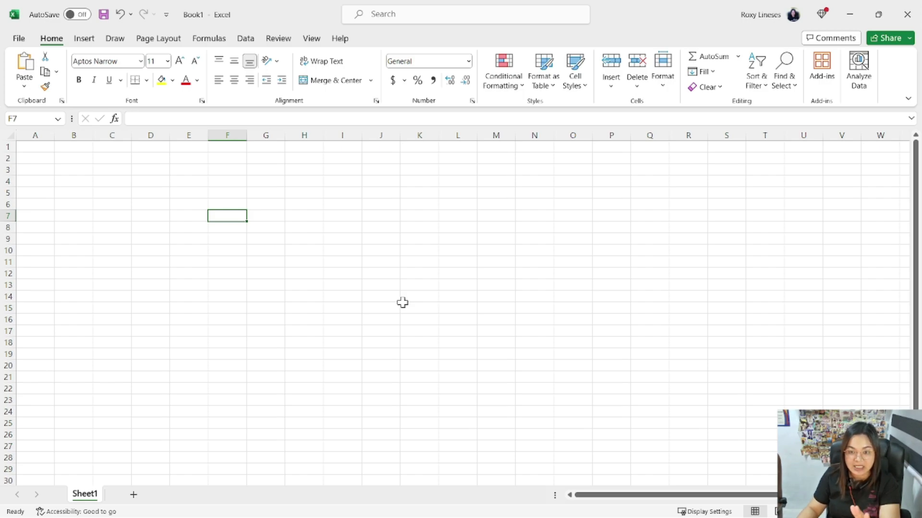
pyautogui.click(49, 150)
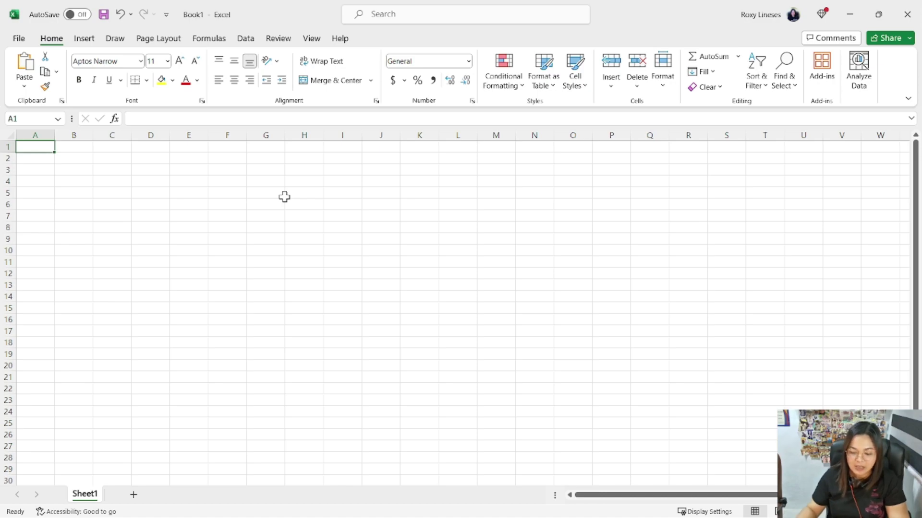
pyautogui.click(193, 217)
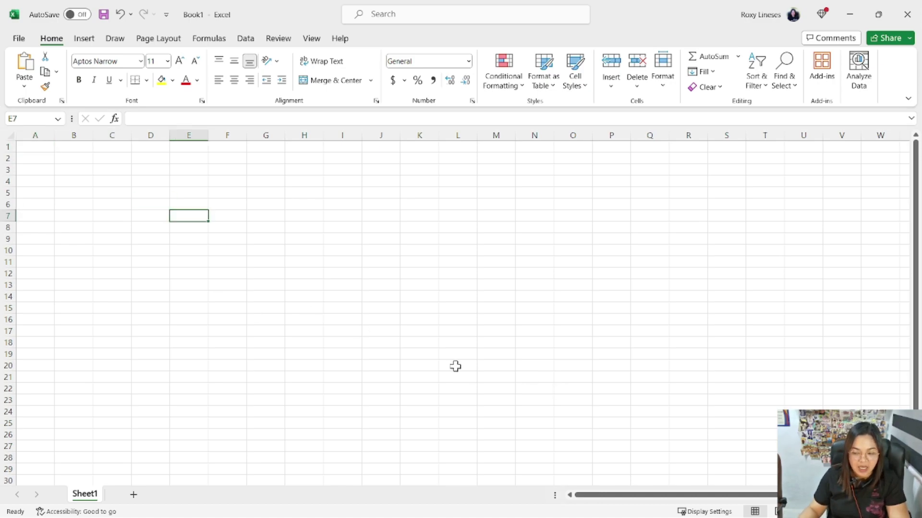
pyautogui.click(90, 147)
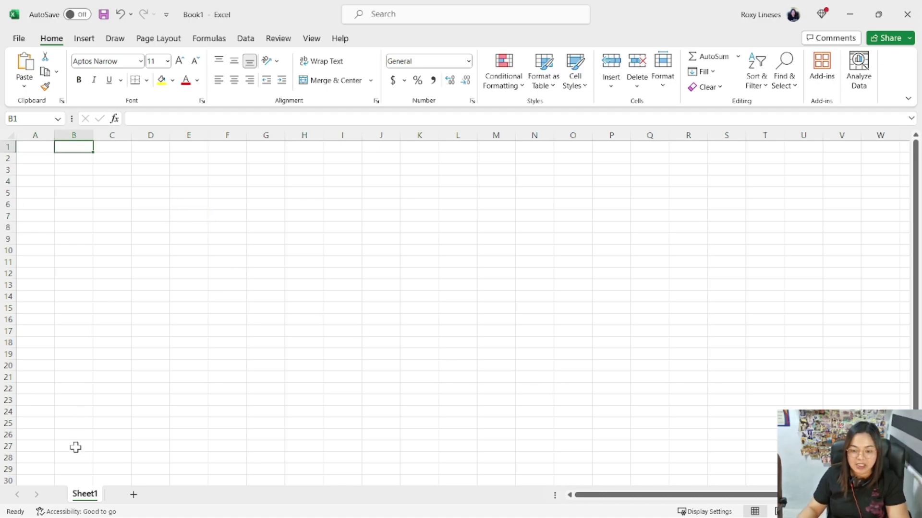
# Rename the worksheet Sheet1 as DVAL LIST.
pyautogui.doubleClick(86, 495)
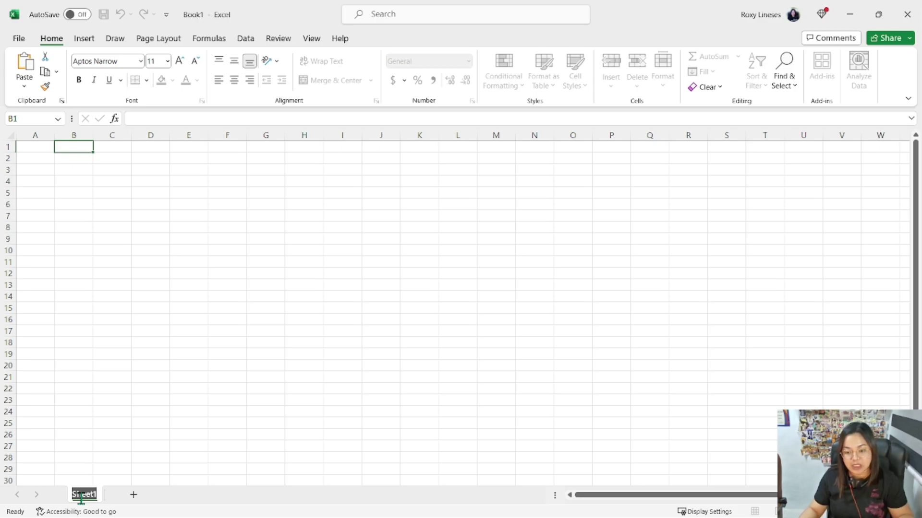
pyautogui.write('DVA')
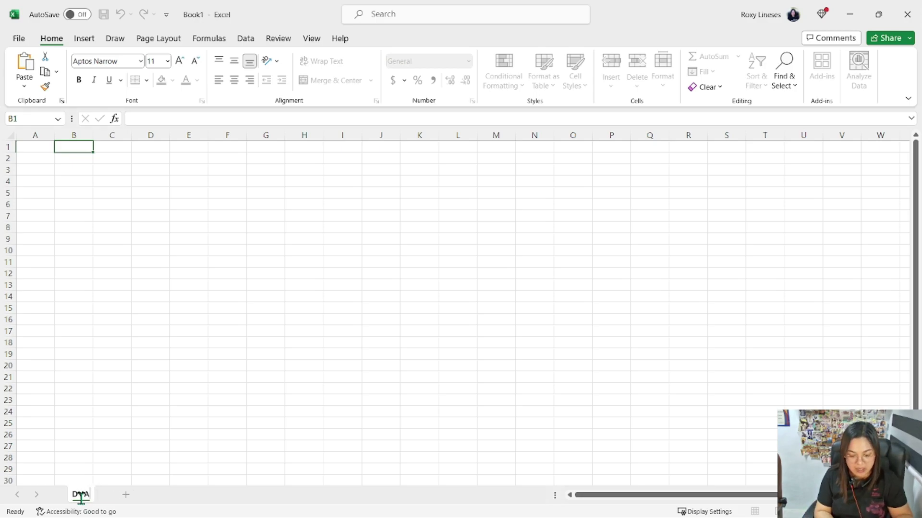
pyautogui.write('L LIST')
pyautogui.press('Return')
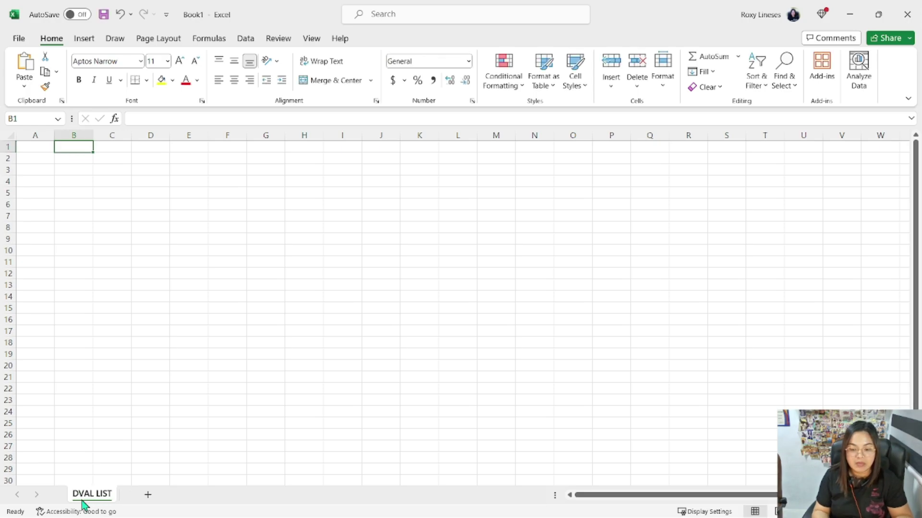
# Enter the heading PAYMENT METHOD in cell A1 and fit column A's width to it.
pyautogui.hotkey('ctrl', 'Home')
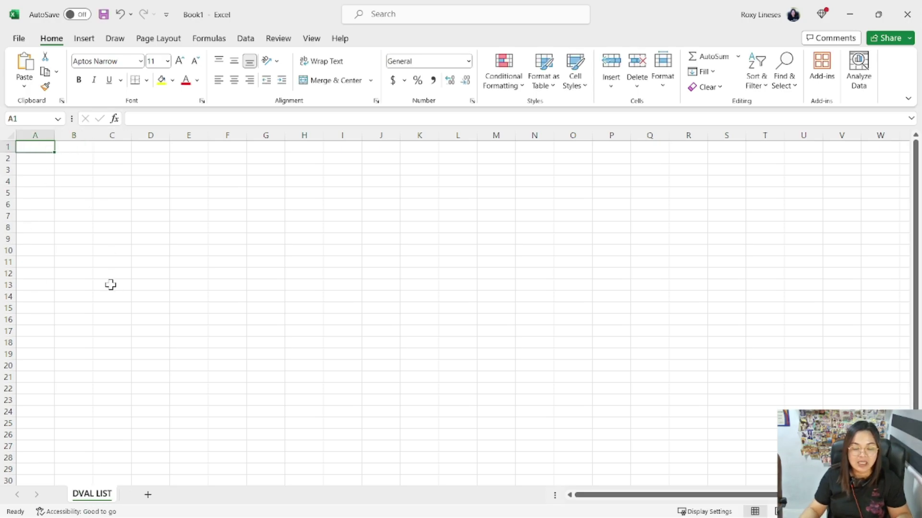
pyautogui.scroll(6, 110, 285)
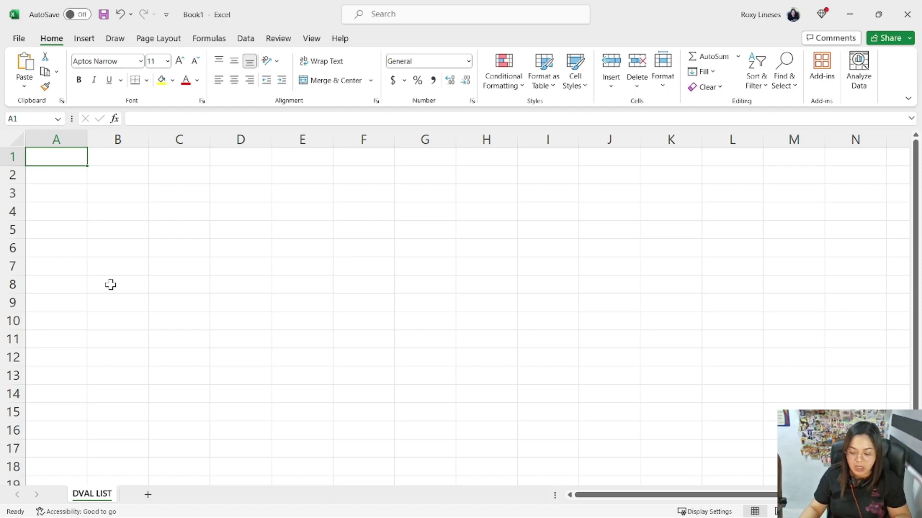
pyautogui.write('PAY')
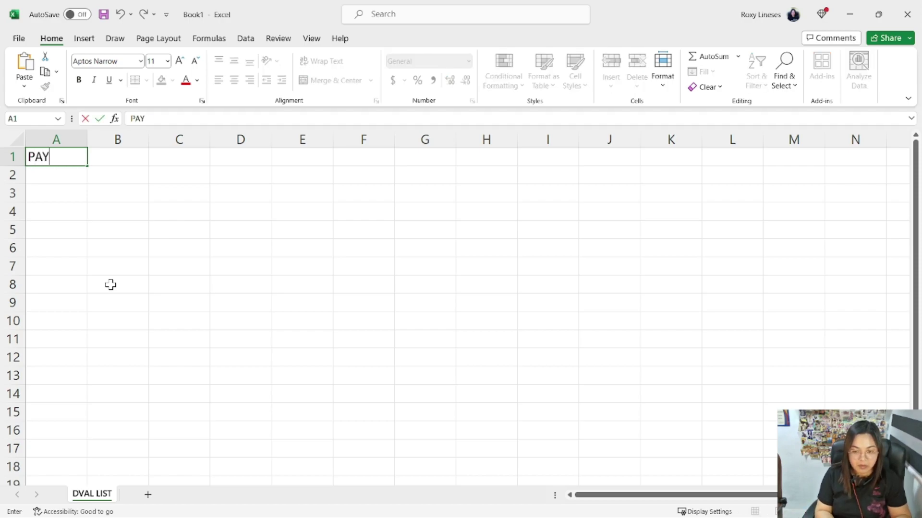
pyautogui.write('MENT METHOD')
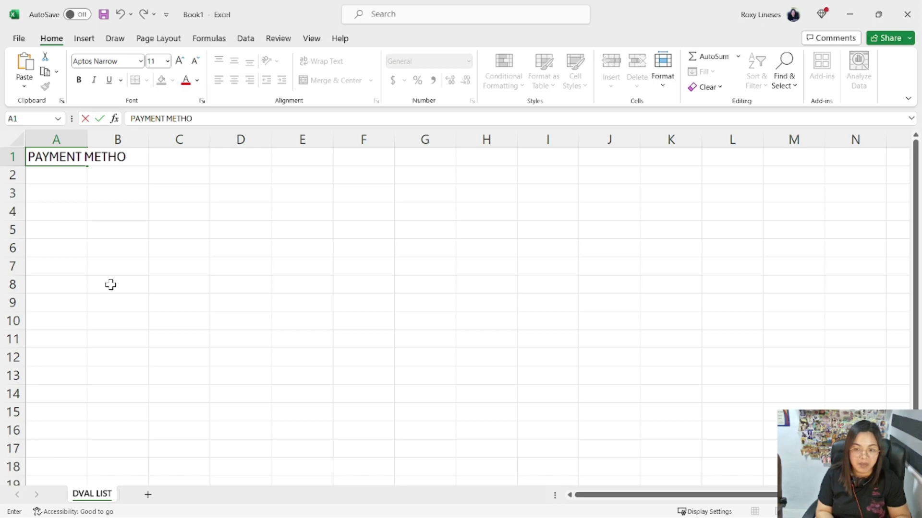
pyautogui.press('Return')
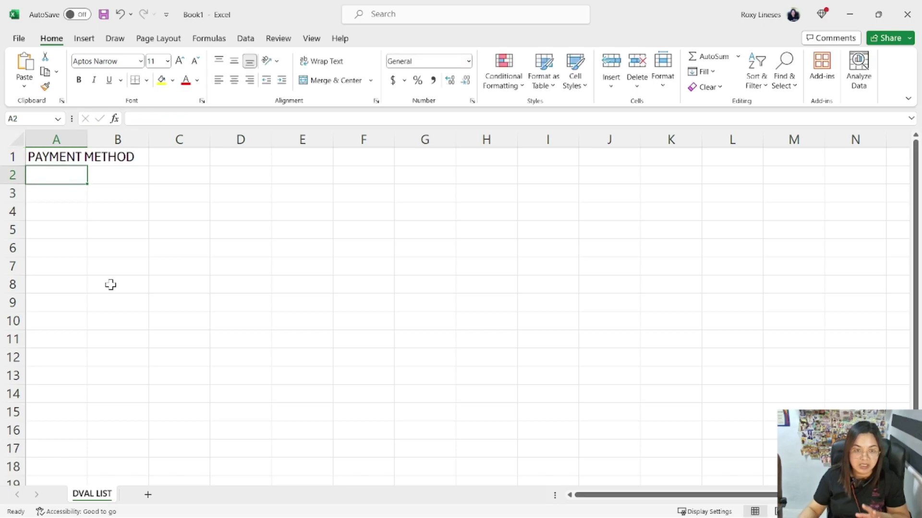
pyautogui.doubleClick(88, 139)
# Convert the PAYMENT METHOD heading in A1 into a table, with the option that the table has headers.
pyautogui.click(110, 155)
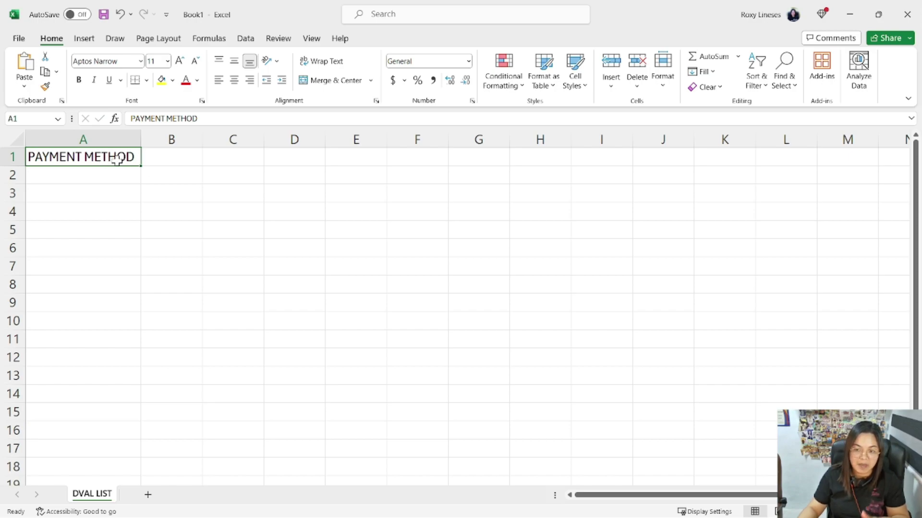
pyautogui.click(90, 42)
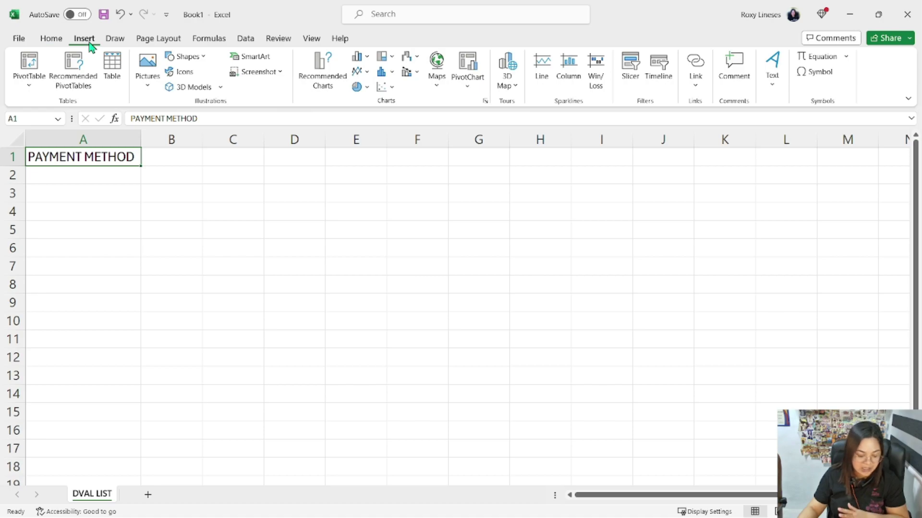
pyautogui.click(113, 85)
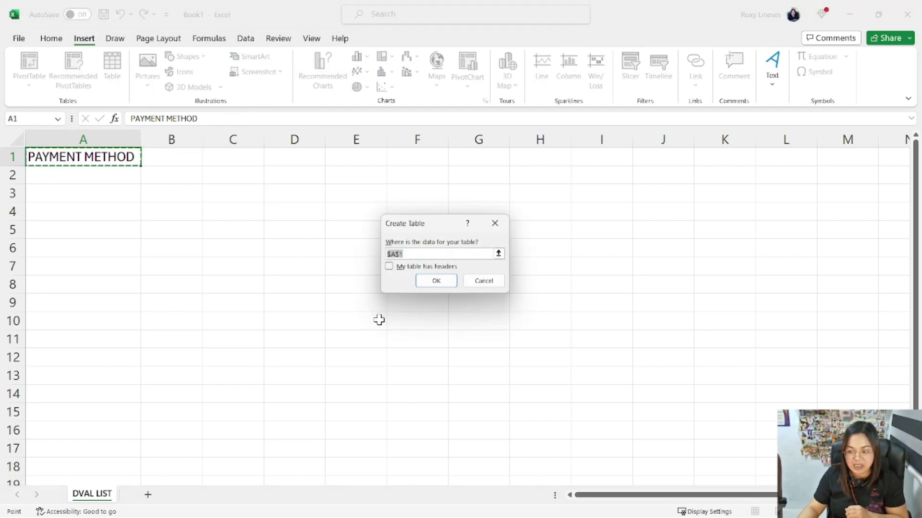
pyautogui.click(389, 267)
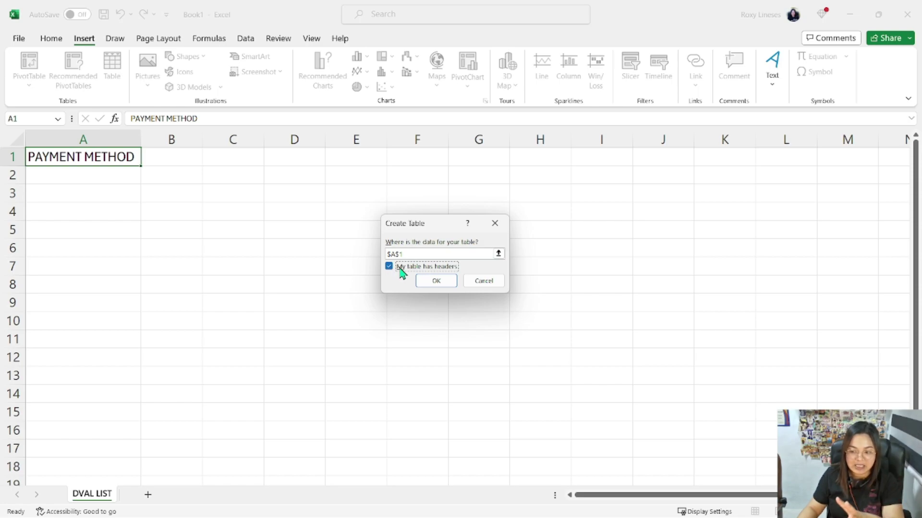
pyautogui.click(431, 284)
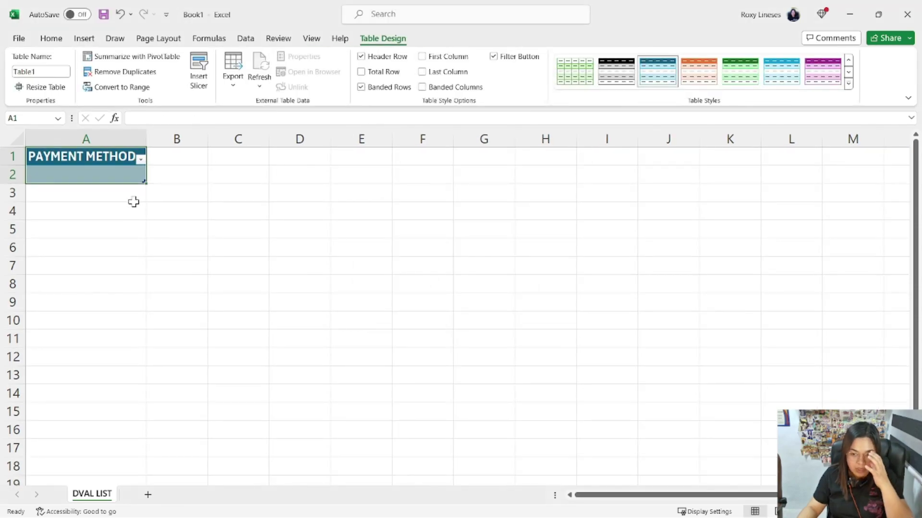
# Hide the worksheet's gridlines and keep the first table row, A2, selected for data entry.
pyautogui.click(131, 176)
pyautogui.click(311, 38)
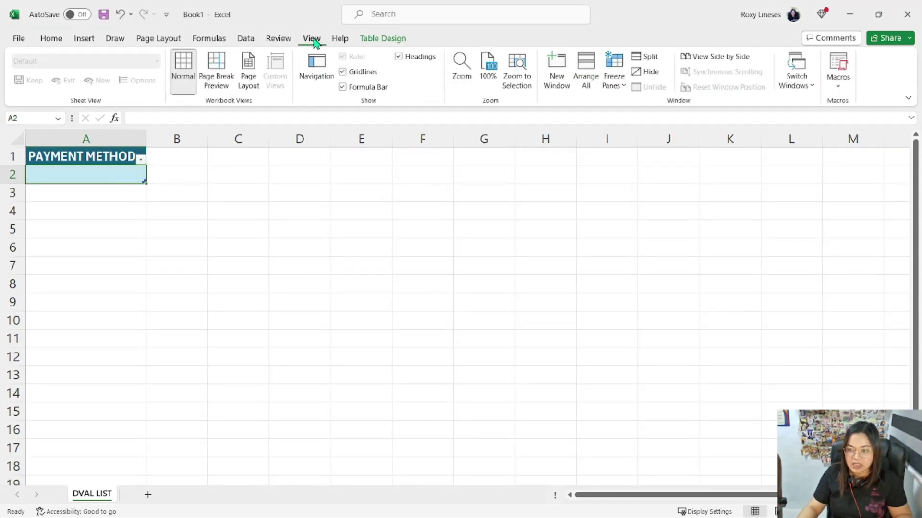
pyautogui.click(342, 72)
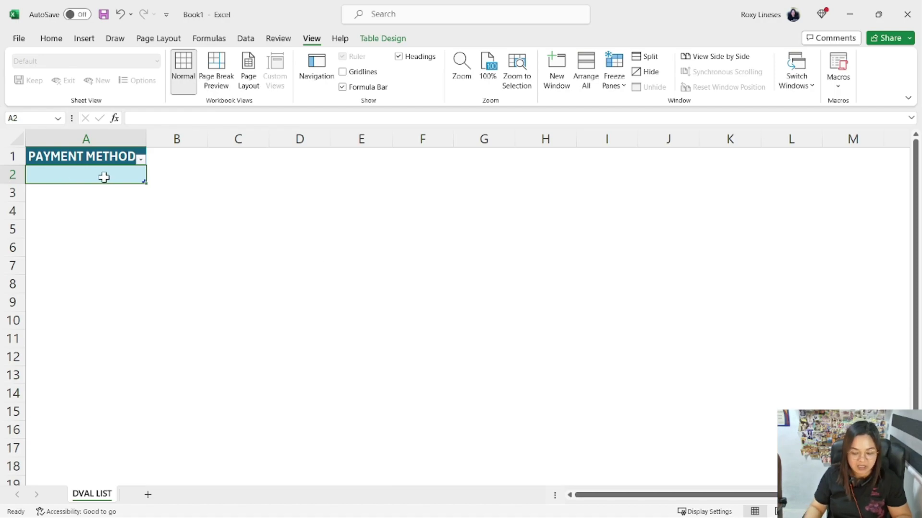
# Fill the PAYMENT METHOD table with the entries Cash, Credit and Check.
pyautogui.write('Cash')
pyautogui.press('Return')
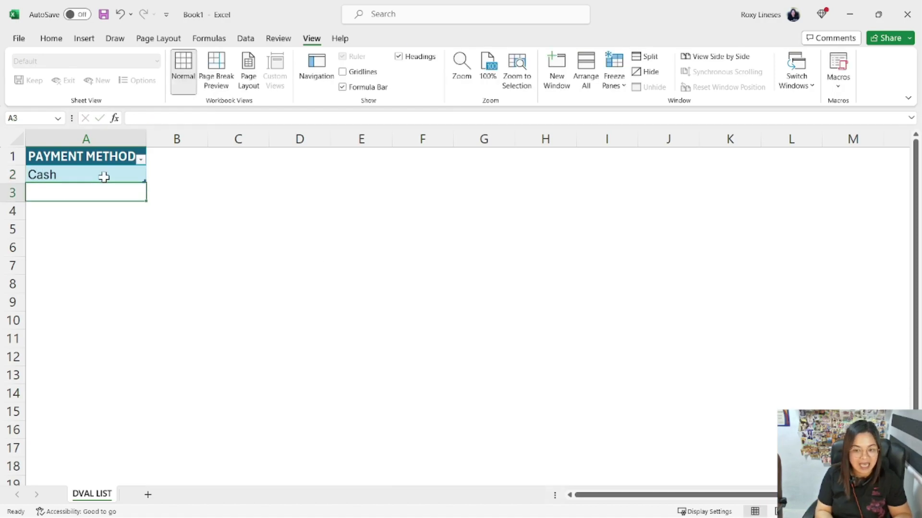
pyautogui.write('Credit')
pyautogui.press('Return')
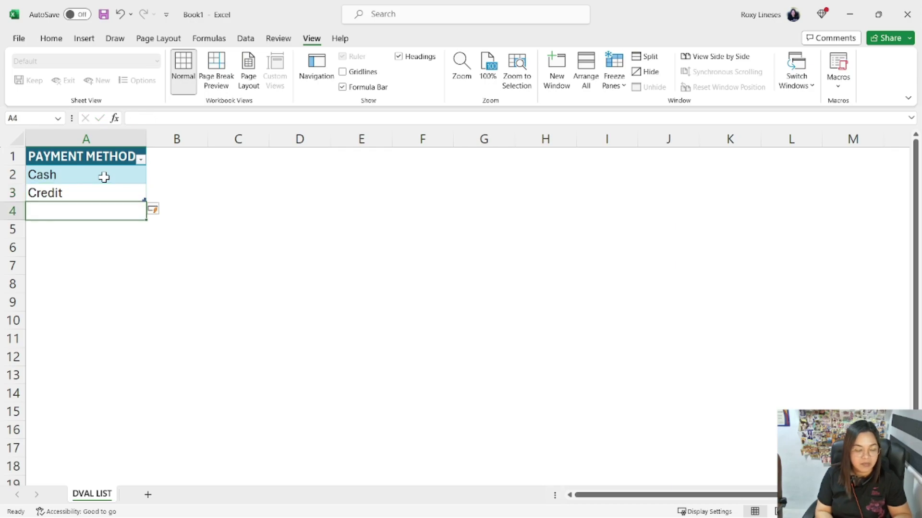
pyautogui.write('Check')
pyautogui.press('Return')
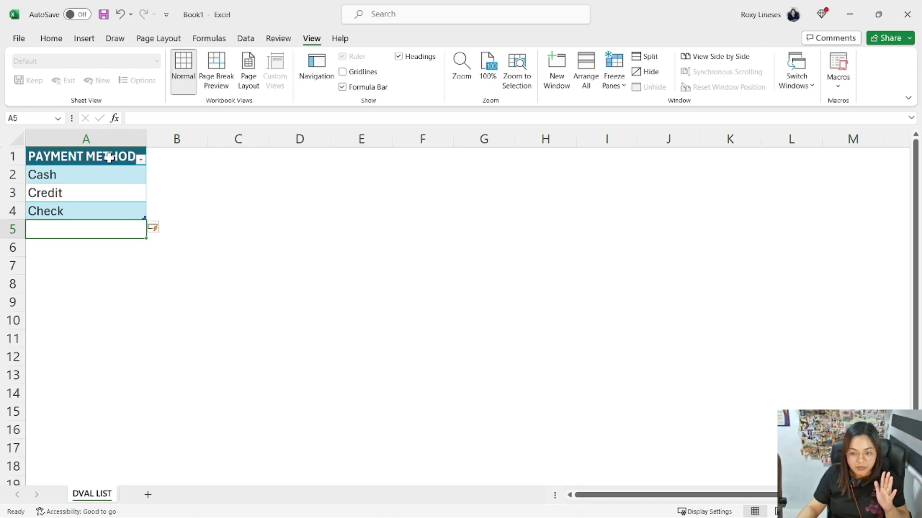
# Start a new defined name called PAYMENT_METHOD with Workbook scope in the Name Manager.
pyautogui.click(109, 158)
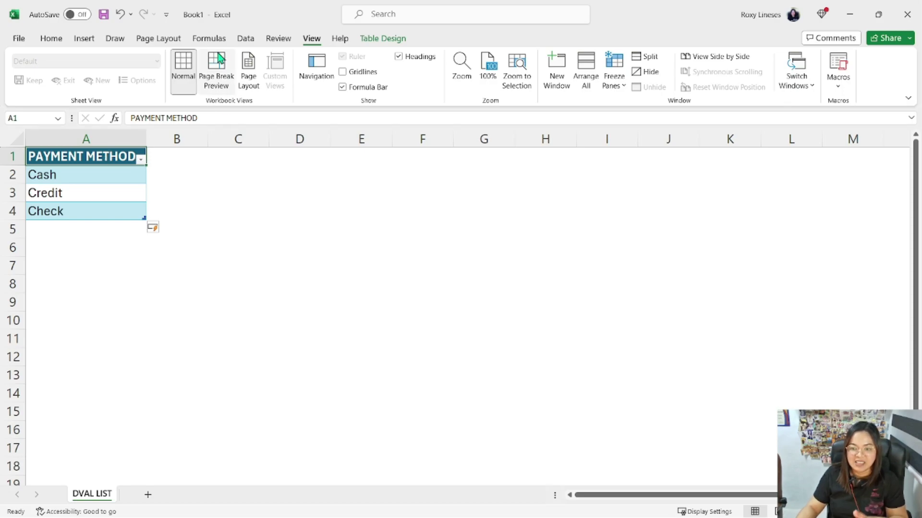
pyautogui.click(209, 38)
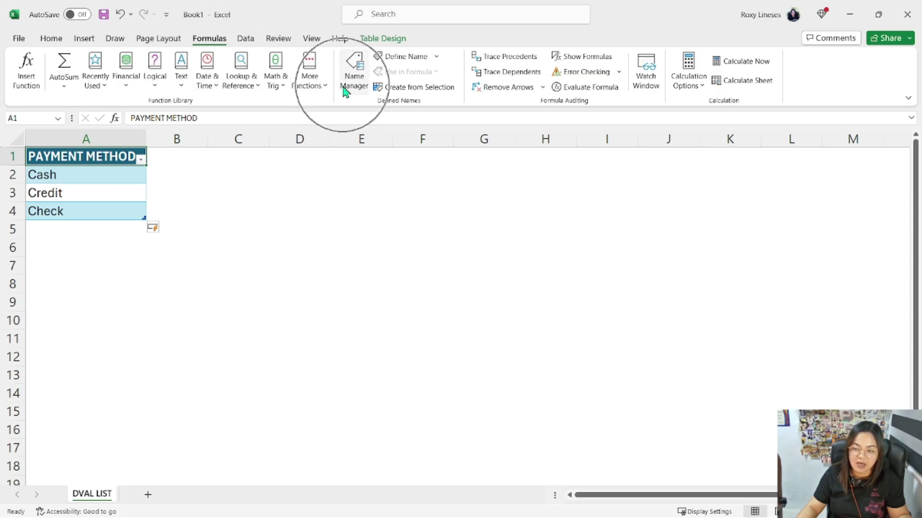
pyautogui.click(354, 83)
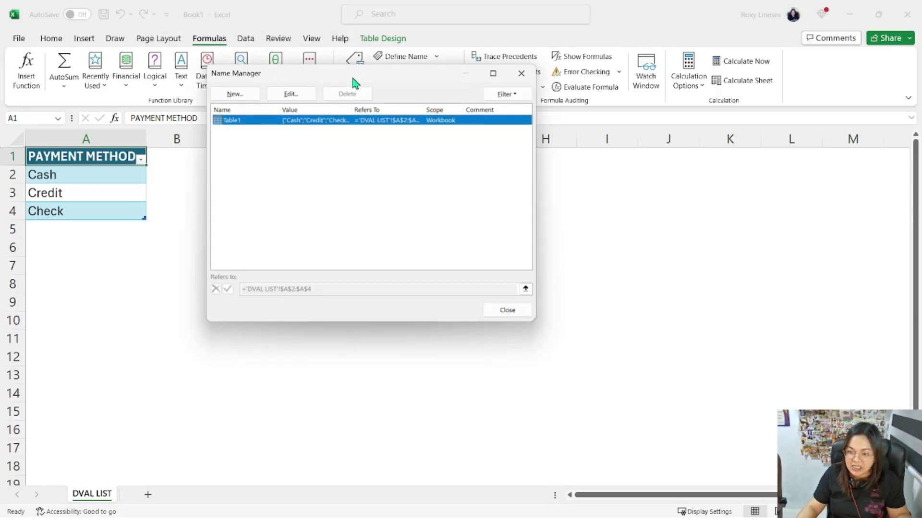
pyautogui.click(236, 94)
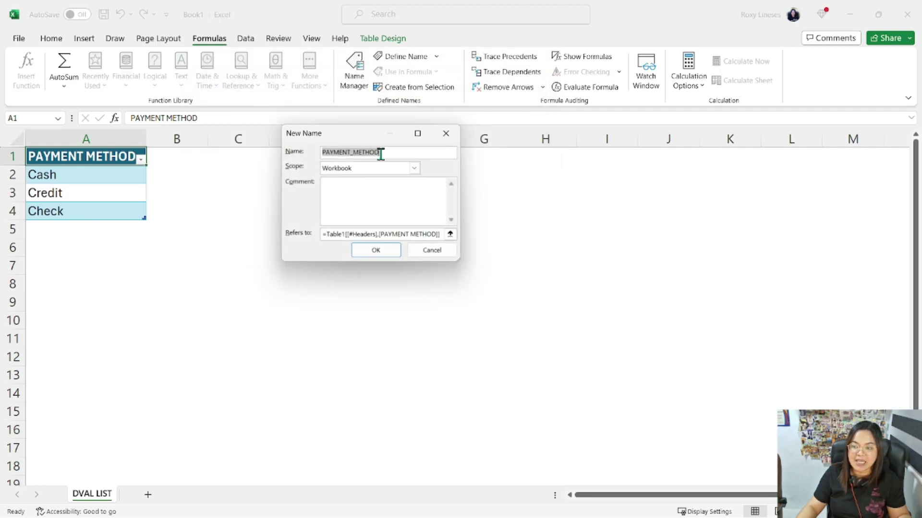
pyautogui.click(379, 152)
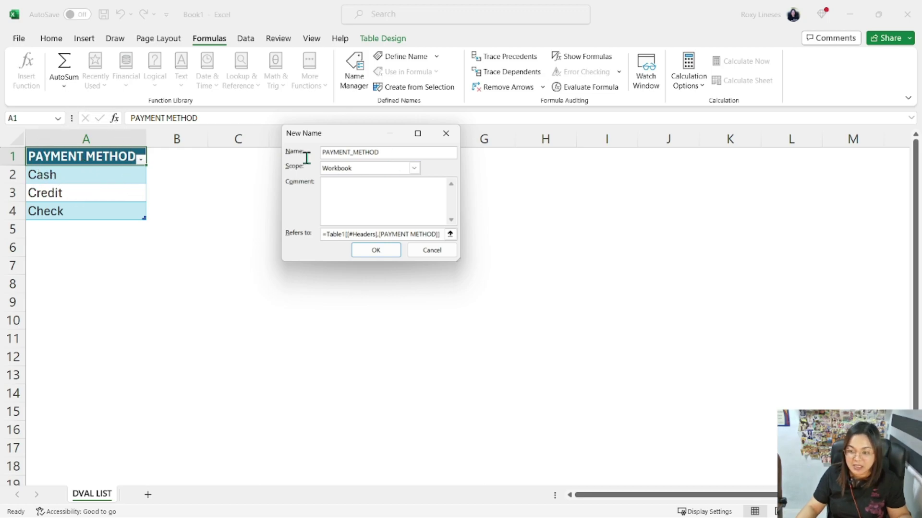
pyautogui.doubleClick(336, 153)
pyautogui.click(385, 153)
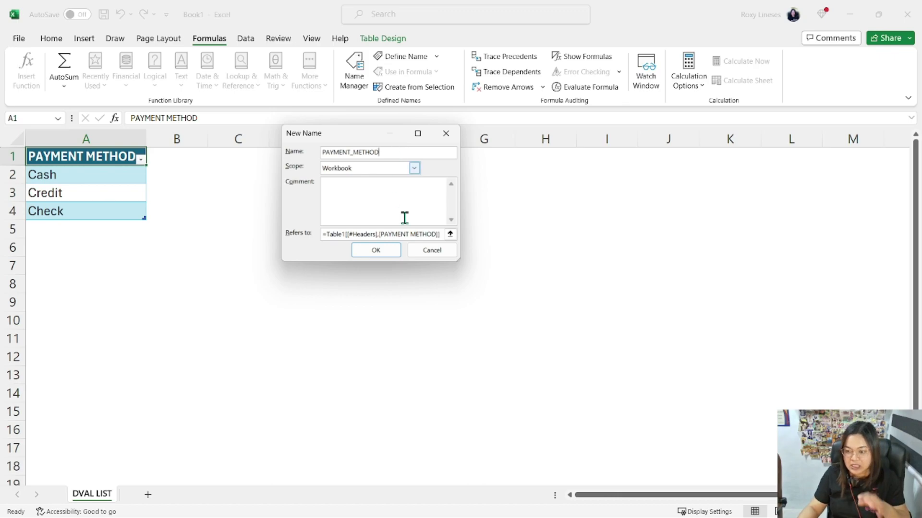
# Replace the new name's reference with the table entries Cash to Check in A2:A4.
pyautogui.moveTo(437, 235); pyautogui.dragTo(319, 235)
pyautogui.press('BackSpace')
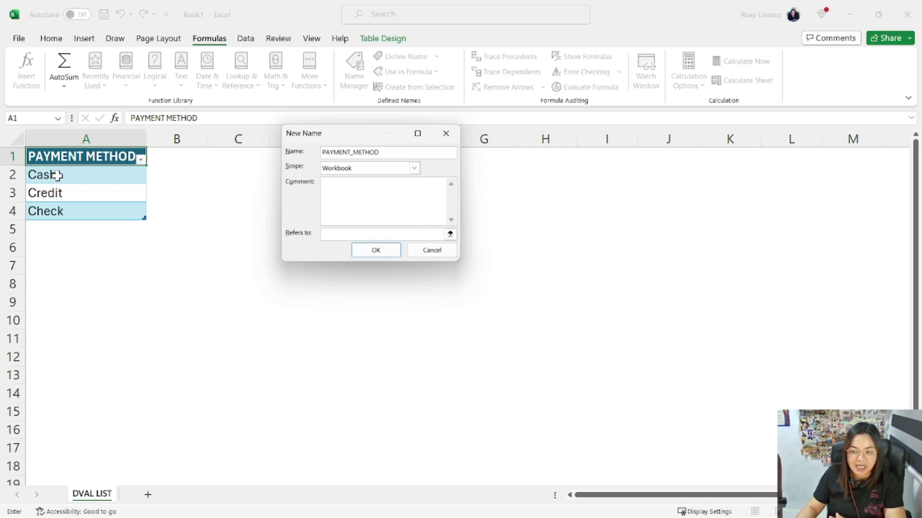
pyautogui.moveTo(59, 175); pyautogui.dragTo(62, 208)
pyautogui.moveTo(101, 179); pyautogui.dragTo(101, 215)
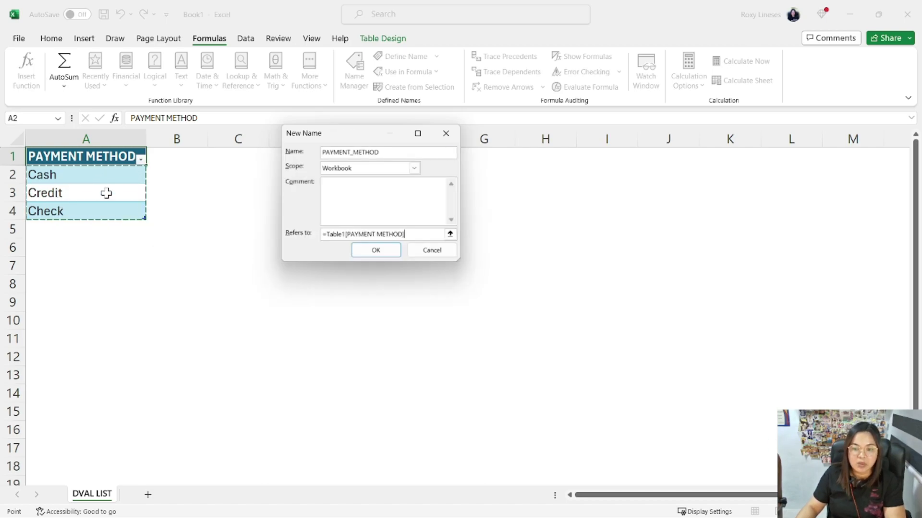
# Try other ranges as the name's reference: the header cell, A2:A4, A2:A5, and the whole column including its header.
pyautogui.click(112, 156)
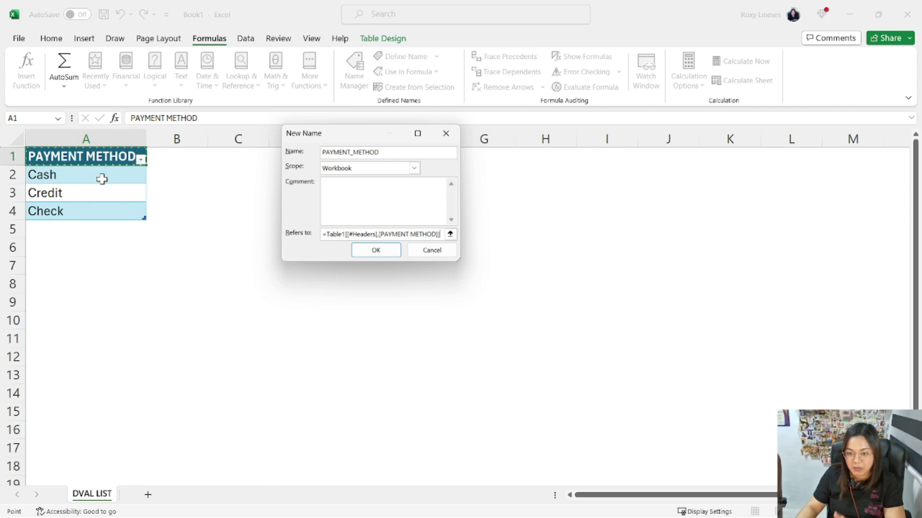
pyautogui.moveTo(102, 179); pyautogui.dragTo(104, 212)
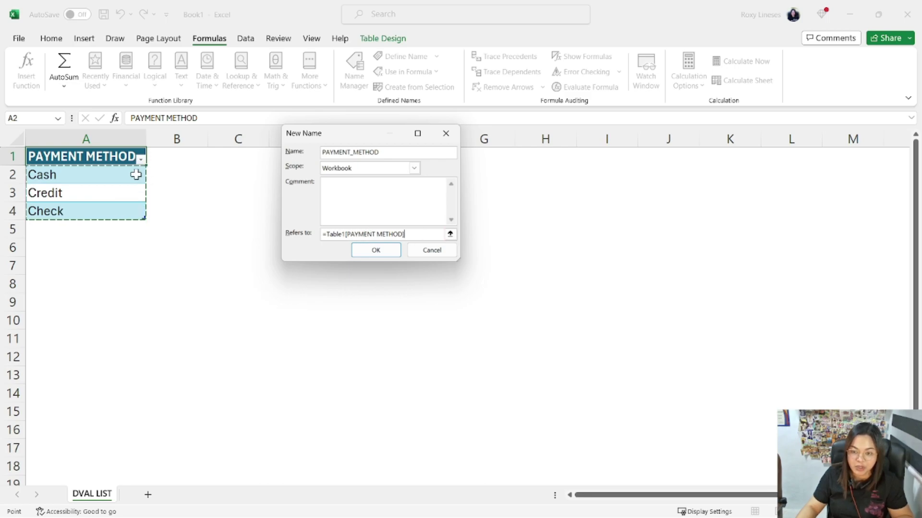
pyautogui.moveTo(136, 174); pyautogui.dragTo(124, 223)
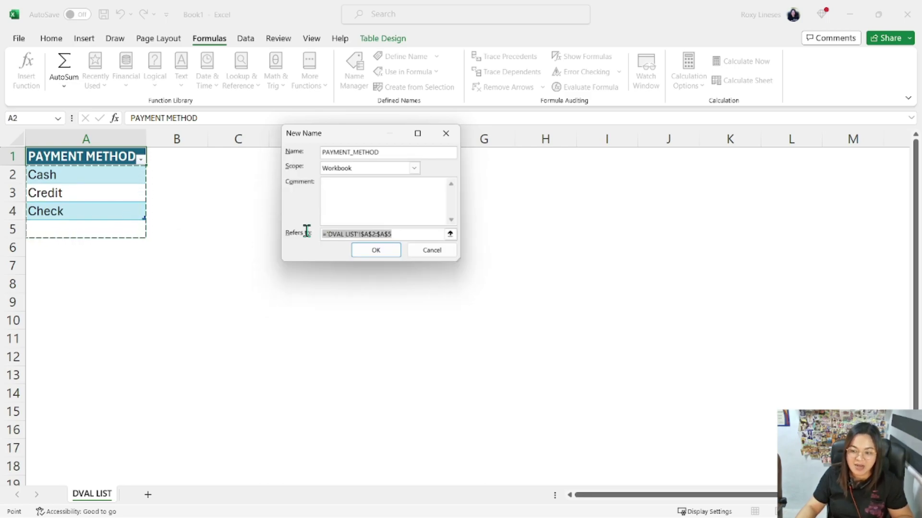
pyautogui.moveTo(82, 156); pyautogui.dragTo(99, 211)
pyautogui.moveTo(362, 234); pyautogui.dragTo(344, 235)
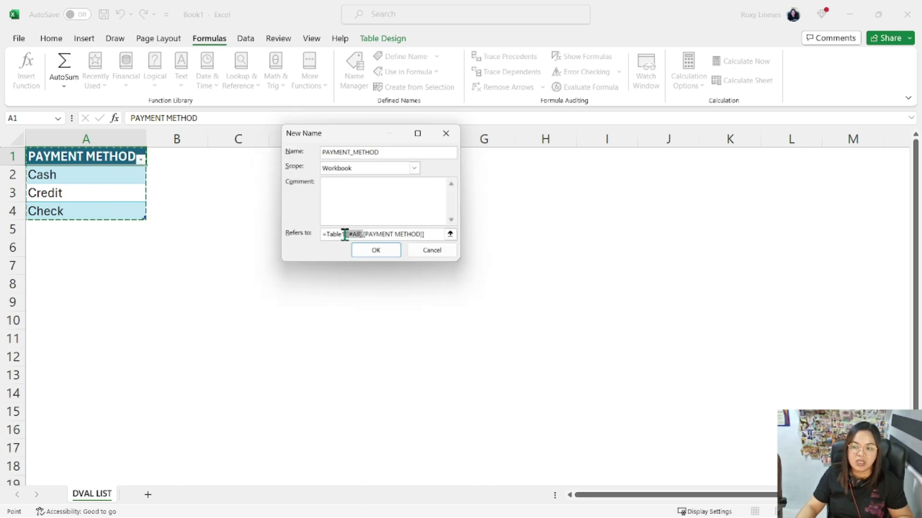
# Set the PAYMENT_METHOD name to refer to the Cash to Check entries in A2:A4, save it, and select Table1 as a check.
pyautogui.moveTo(129, 177); pyautogui.dragTo(127, 211)
pyautogui.moveTo(385, 235); pyautogui.dragTo(278, 233)
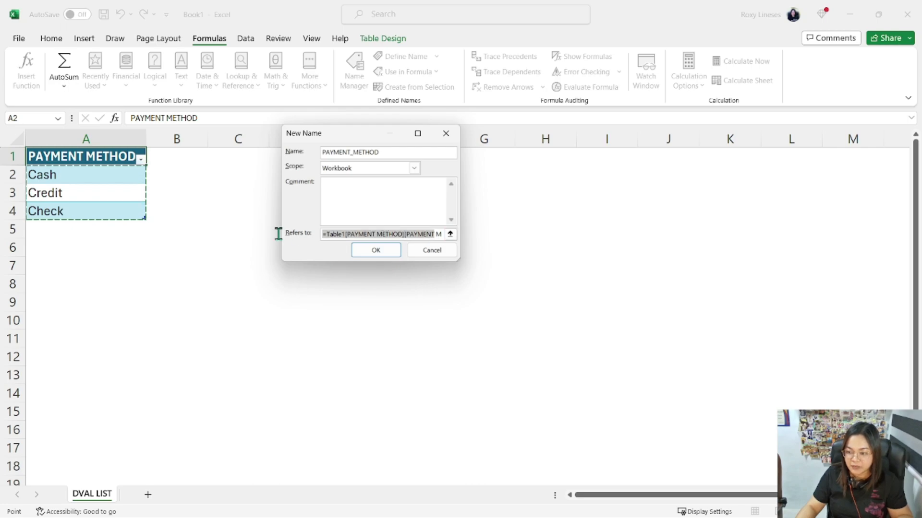
pyautogui.press('BackSpace')
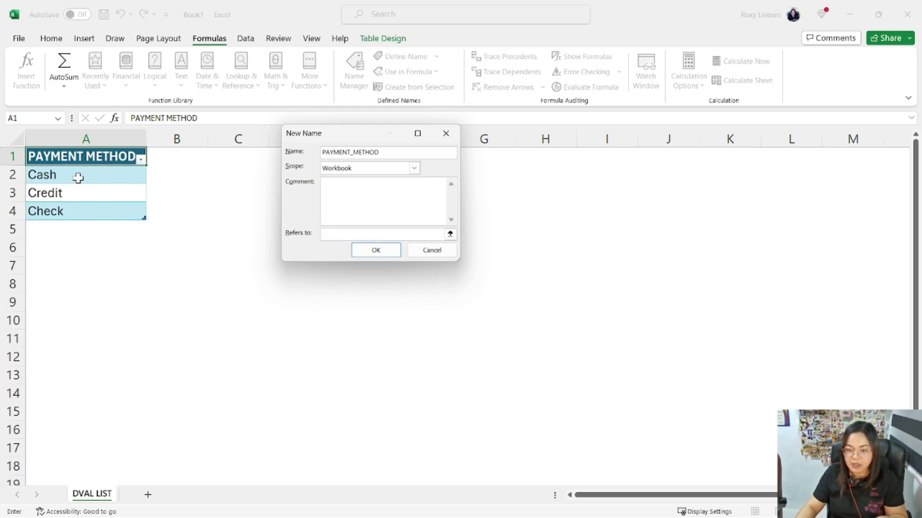
pyautogui.moveTo(76, 179); pyautogui.dragTo(81, 212)
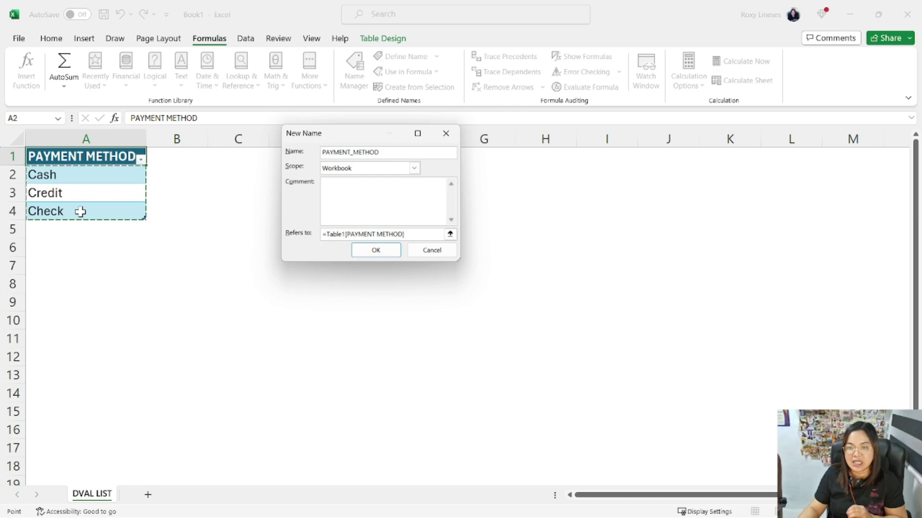
pyautogui.click(376, 250)
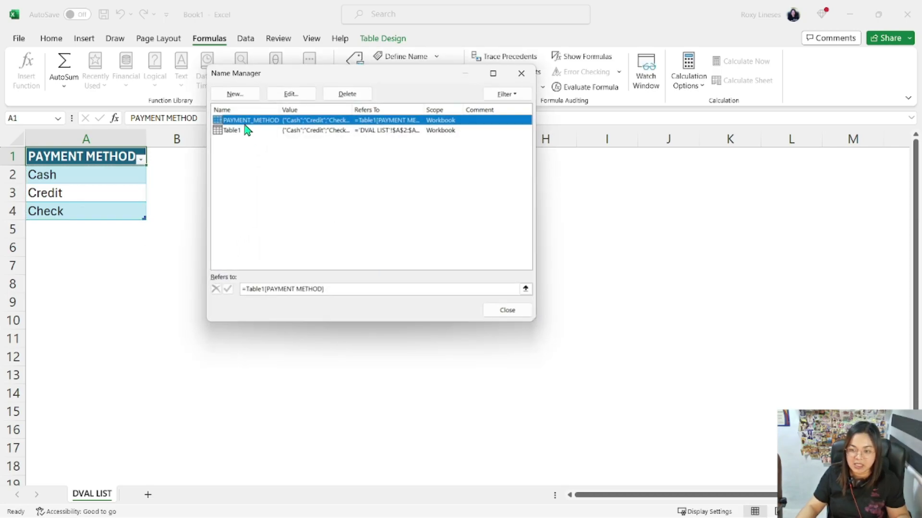
pyautogui.click(507, 310)
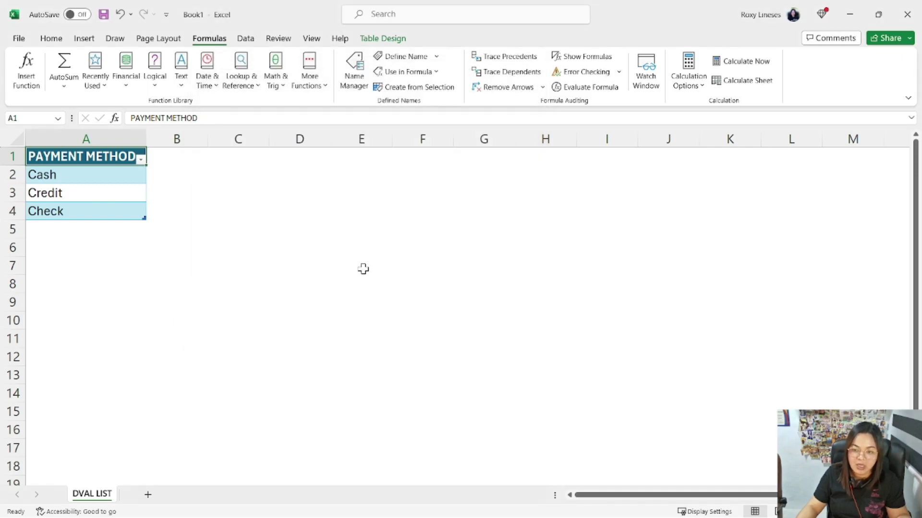
pyautogui.click(59, 119)
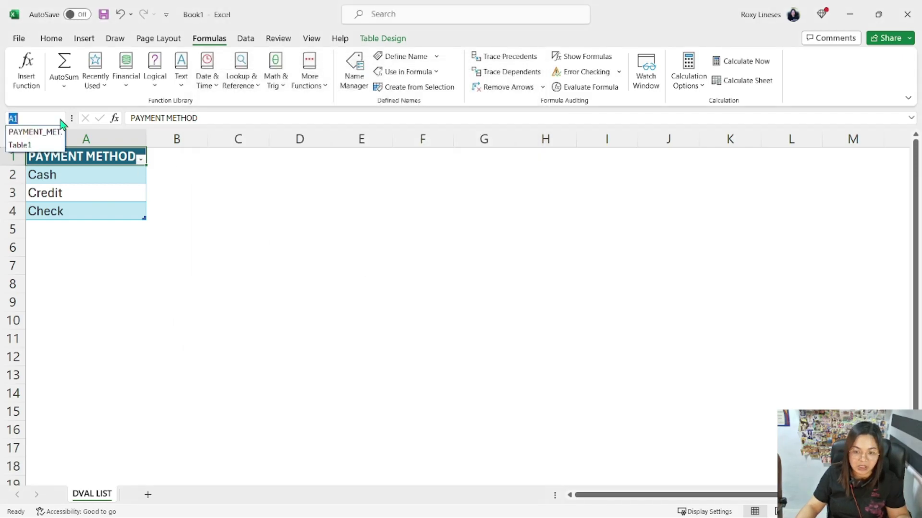
pyautogui.click(49, 144)
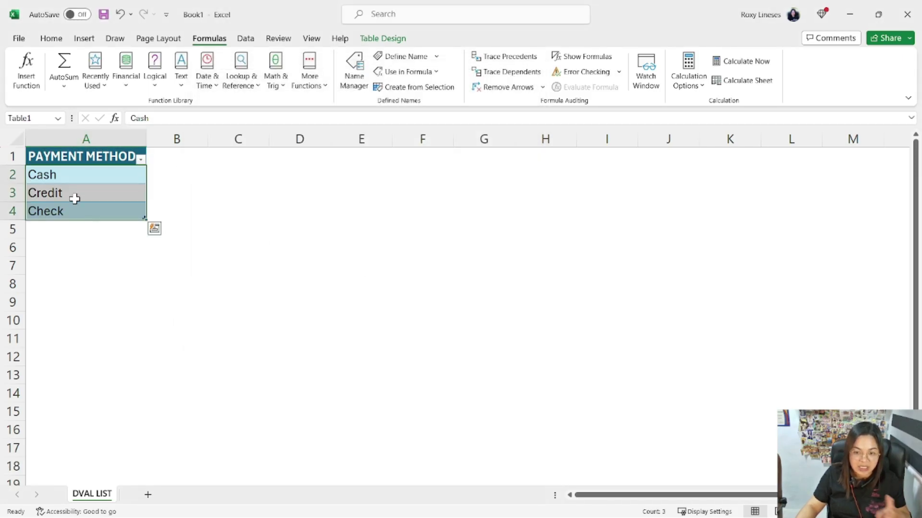
# Enter the heading CATEGORIES in B1 and undo the automatic expansion of the PAYMENT METHOD table into column B.
pyautogui.click(191, 154)
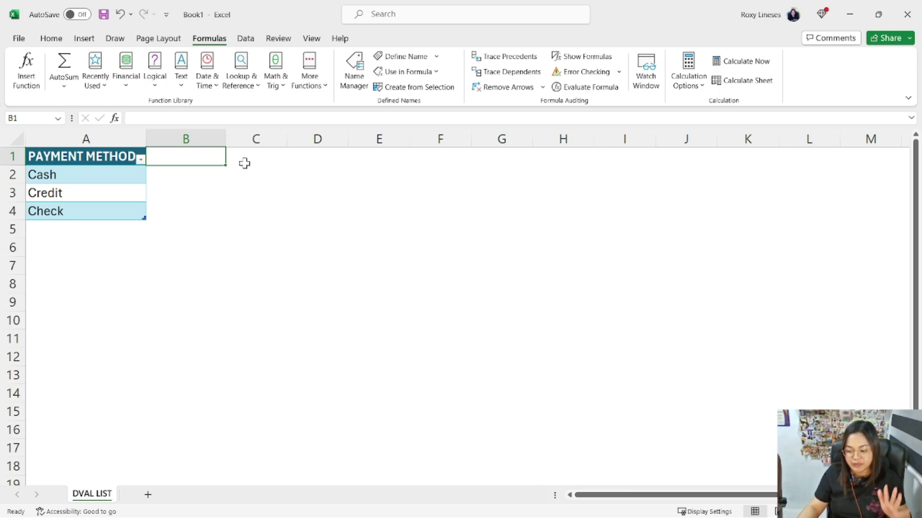
pyautogui.write('CATEGORIES')
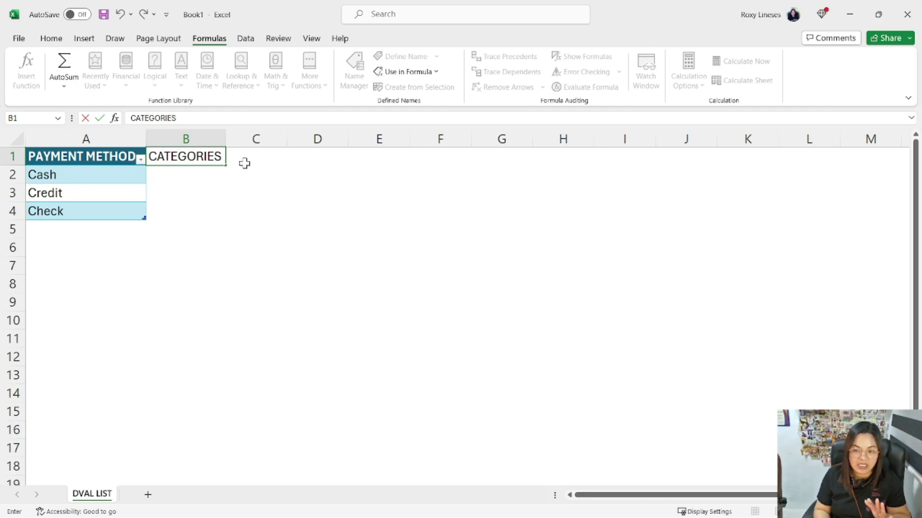
pyautogui.press('Return')
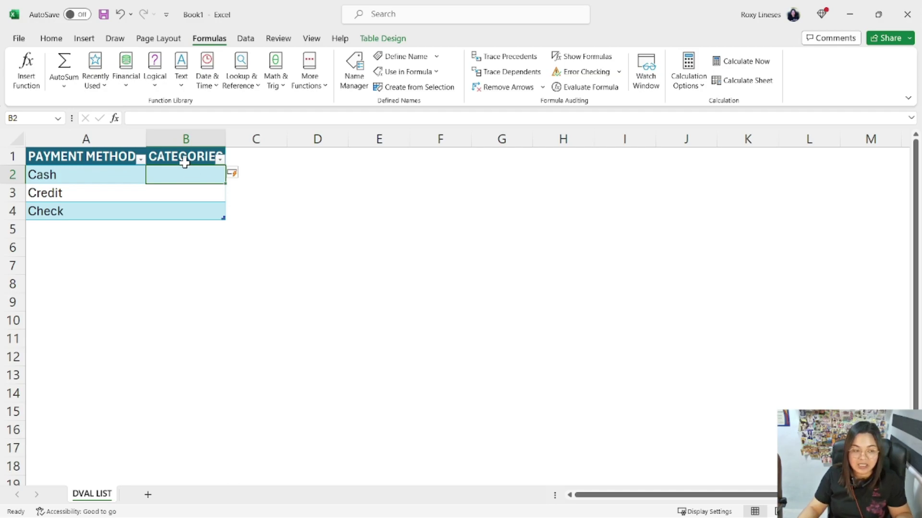
pyautogui.hotkey('ctrl', 'z')
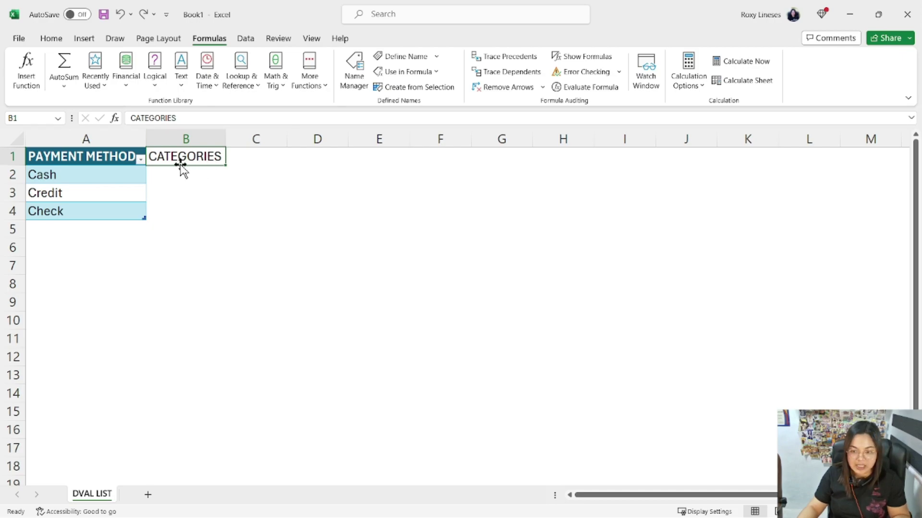
# Create a separate table from the CATEGORIES cell B1, with the table set to have headers.
pyautogui.click(86, 41)
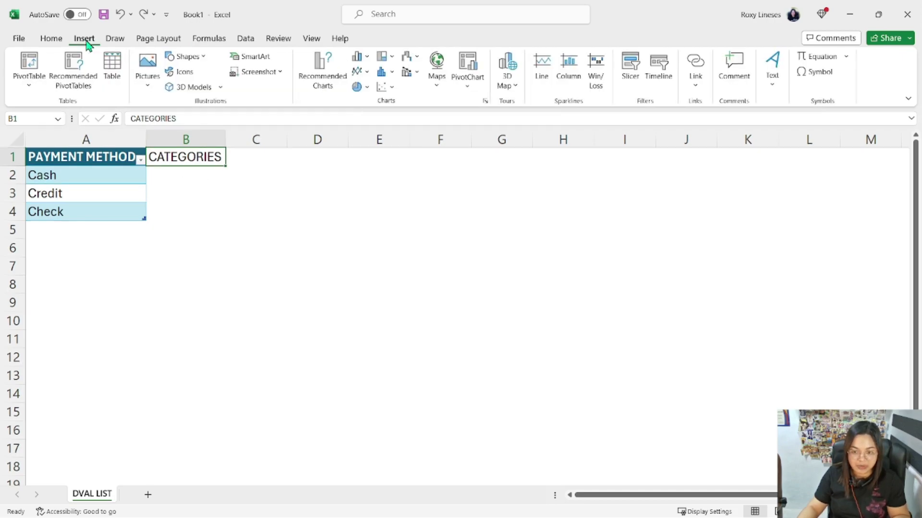
pyautogui.click(118, 87)
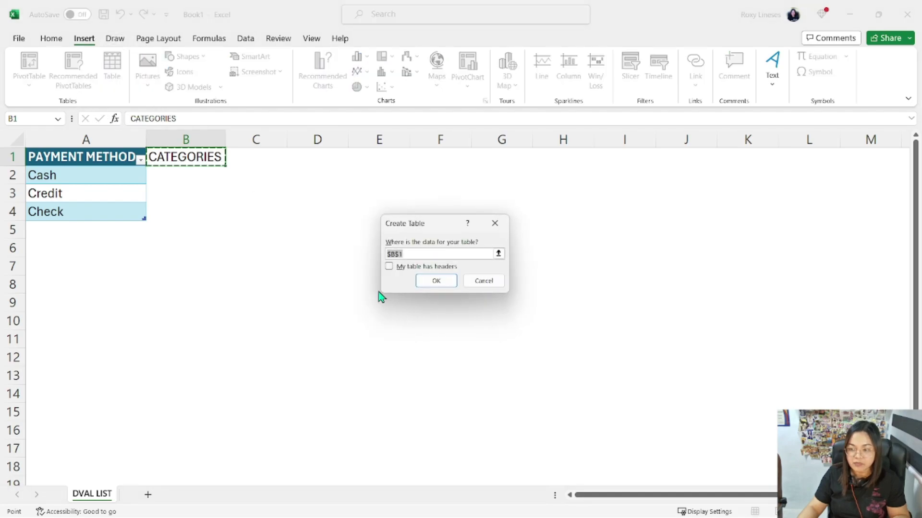
pyautogui.click(390, 267)
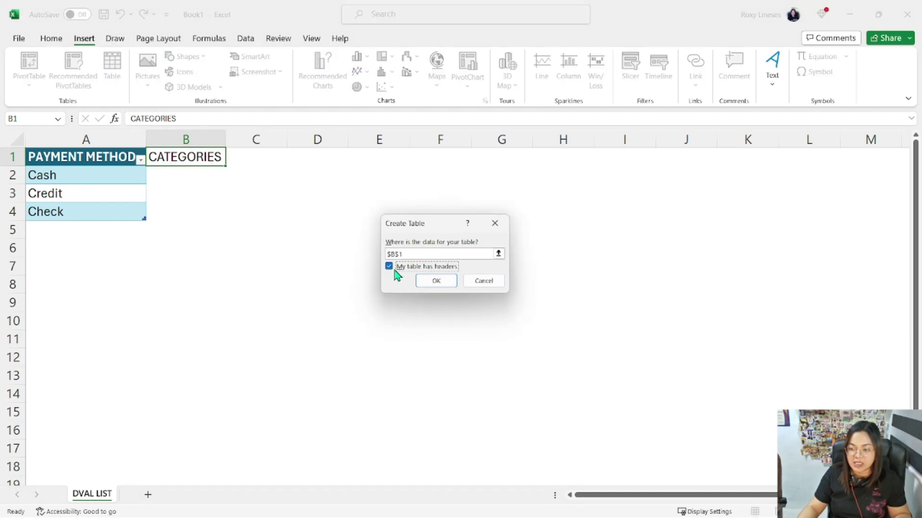
pyautogui.click(428, 283)
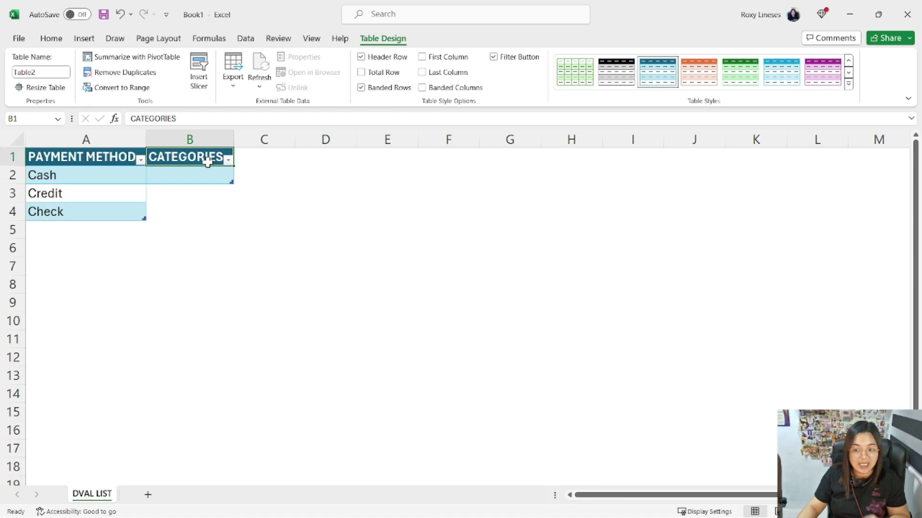
# Paste the copied expense category list as values into the CATEGORIES table from B2 and autofit column B.
pyautogui.click(207, 181)
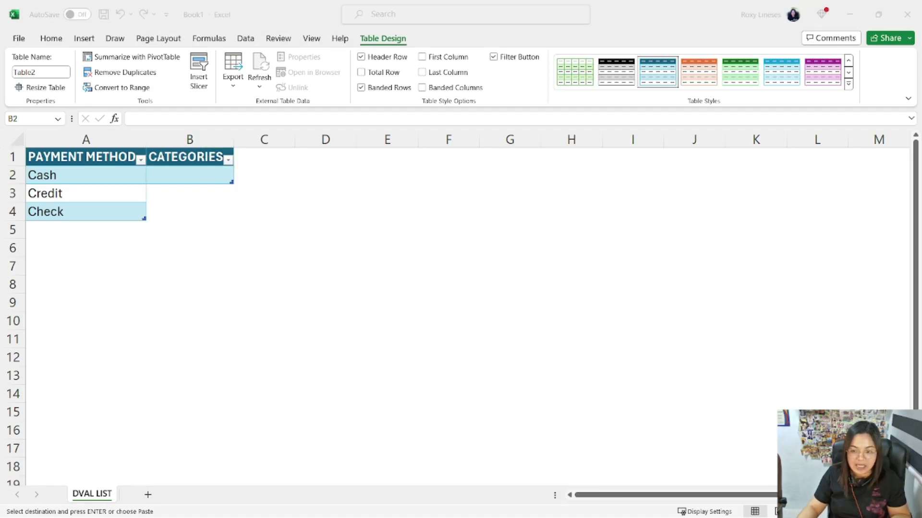
pyautogui.click(202, 174)
pyautogui.rightClick(208, 178)
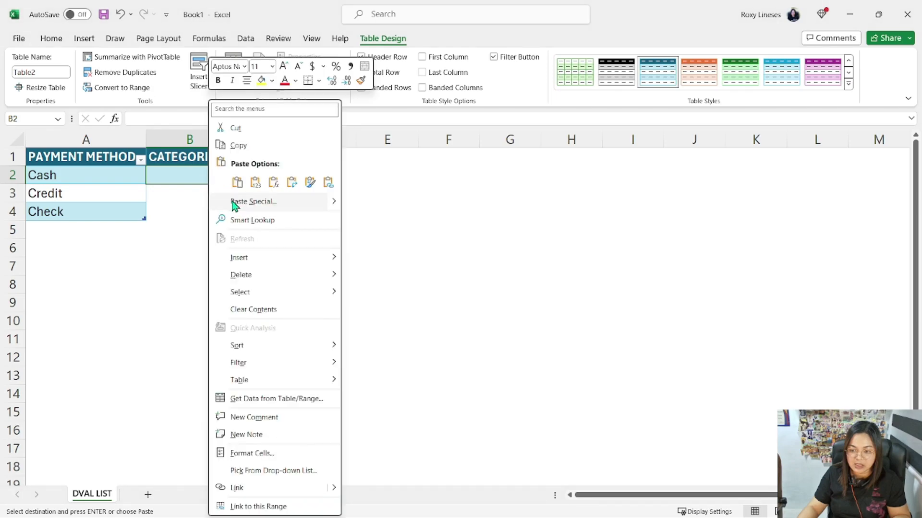
pyautogui.click(256, 182)
pyautogui.doubleClick(234, 139)
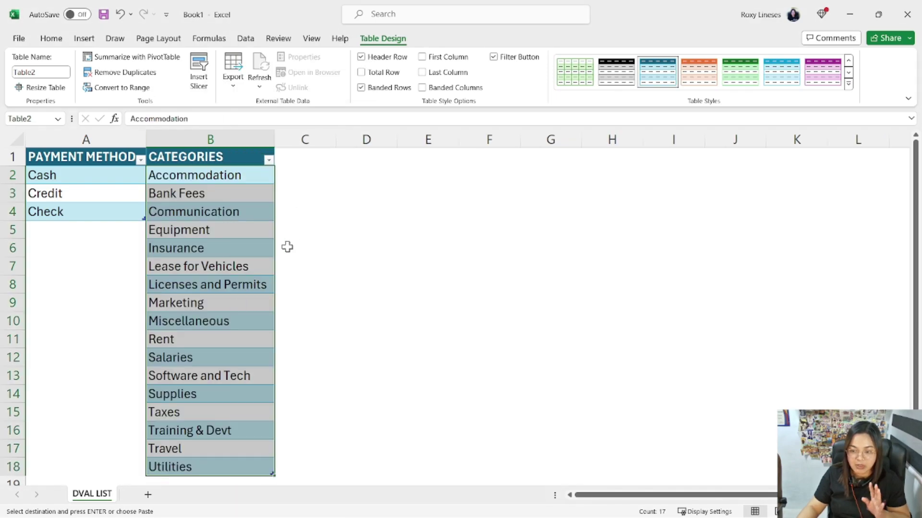
pyautogui.click(241, 247)
pyautogui.scroll(-3, 268, 339)
pyautogui.scroll(3, 269, 339)
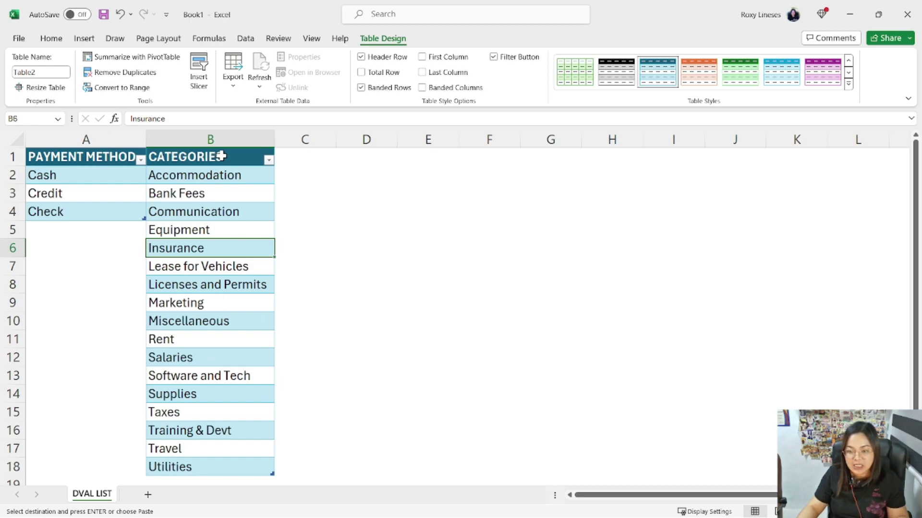
# Start a new defined name called CATEGORIES with Workbook scope in the Name Manager.
pyautogui.click(235, 157)
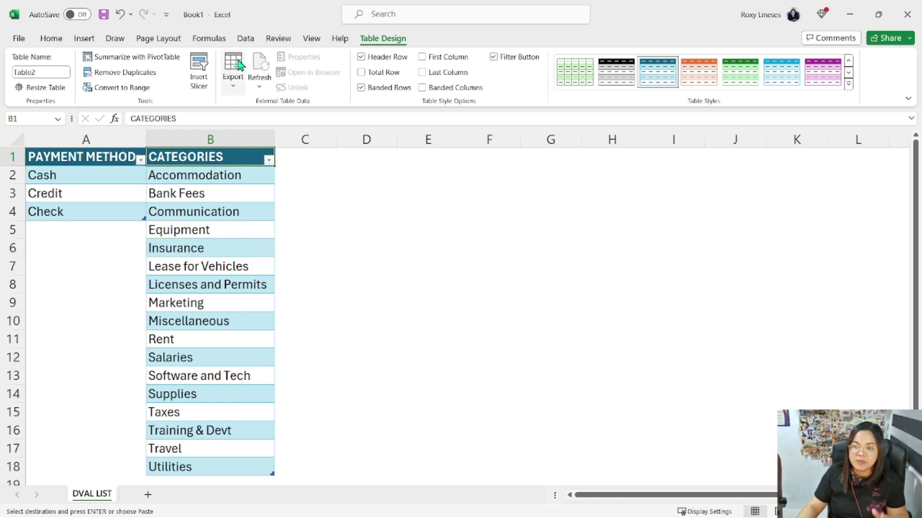
pyautogui.click(218, 46)
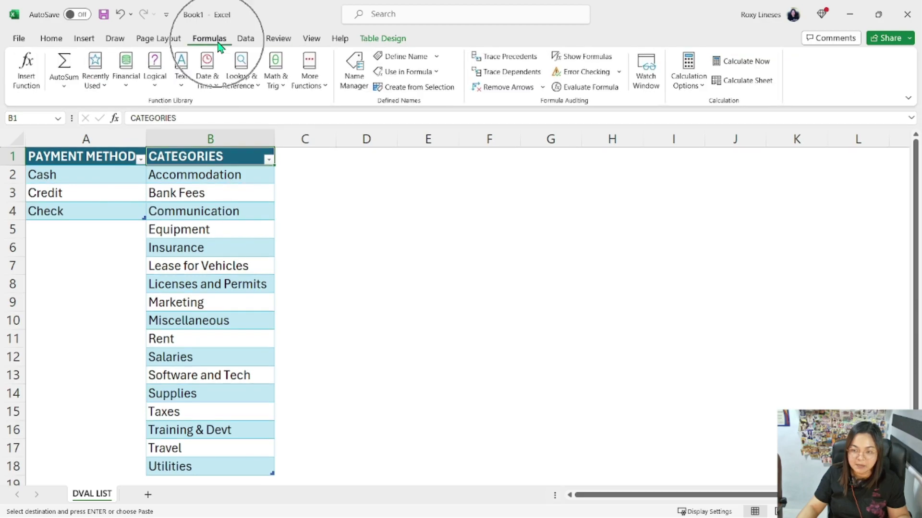
pyautogui.click(354, 71)
pyautogui.click(236, 94)
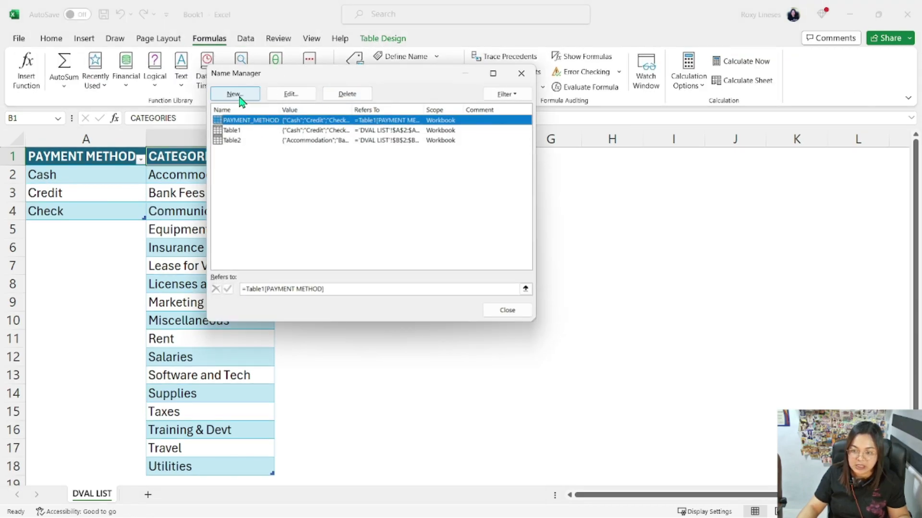
pyautogui.click(368, 153)
pyautogui.moveTo(368, 153); pyautogui.dragTo(302, 151)
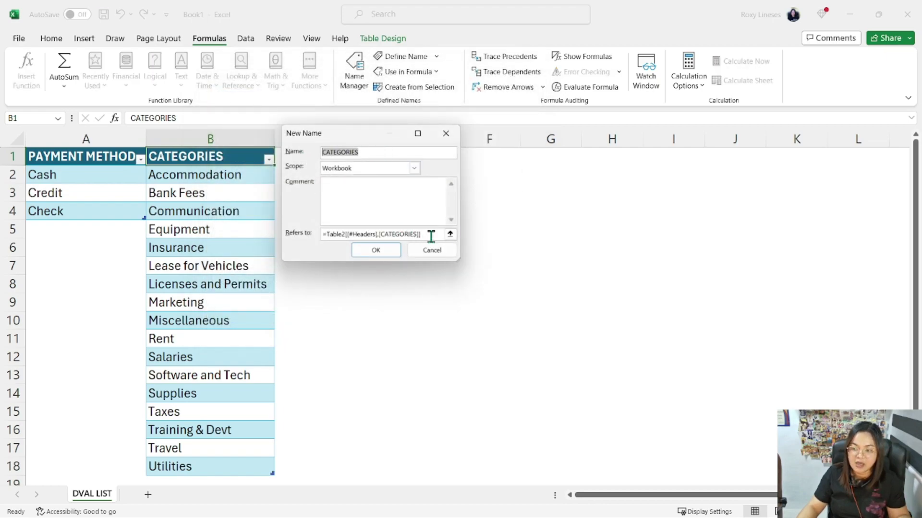
# Replace the CATEGORIES name's reference with the entries Accommodation to Utilities in B2:B18, save it and close the Name Manager.
pyautogui.moveTo(444, 233); pyautogui.dragTo(318, 234)
pyautogui.press('BackSpace')
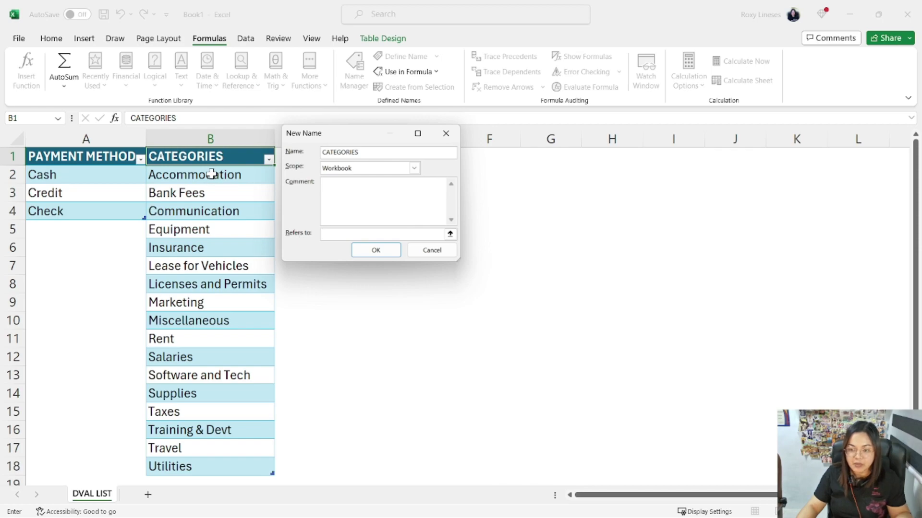
pyautogui.moveTo(209, 175); pyautogui.dragTo(223, 470)
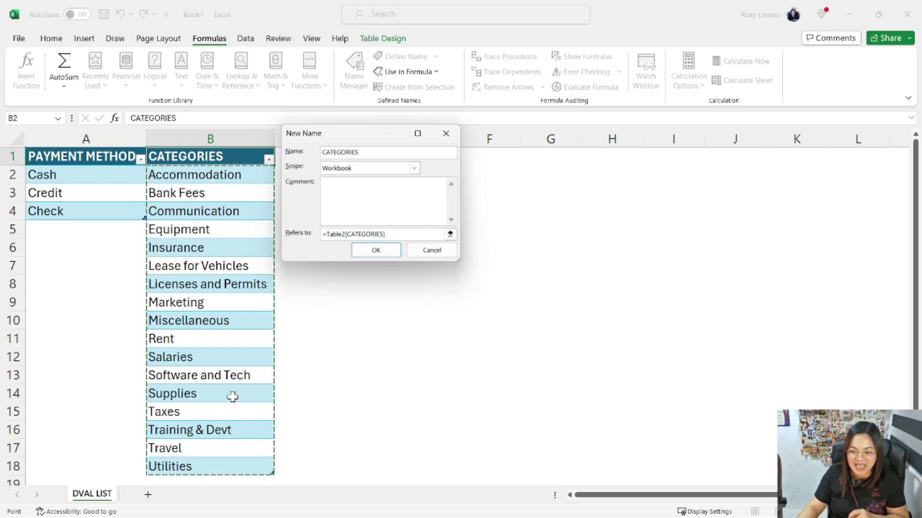
pyautogui.scroll(-2, 221, 447)
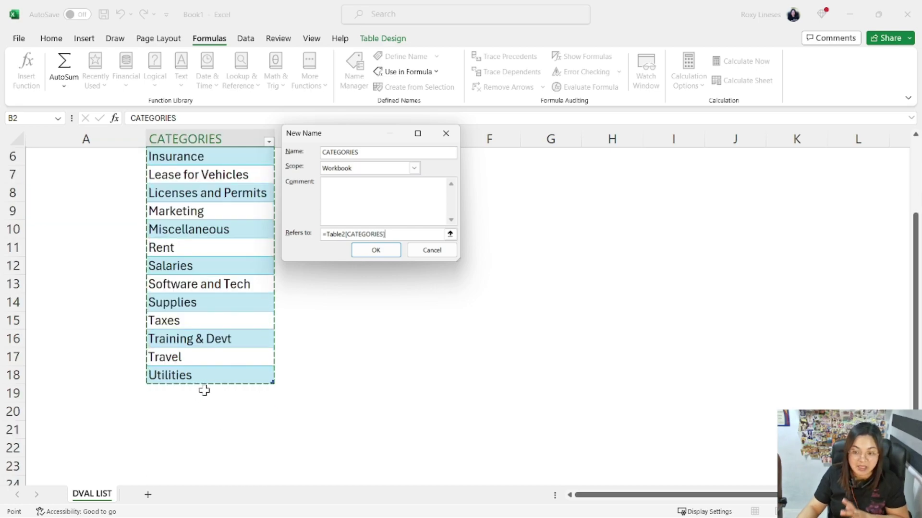
pyautogui.scroll(2, 211, 396)
pyautogui.click(379, 251)
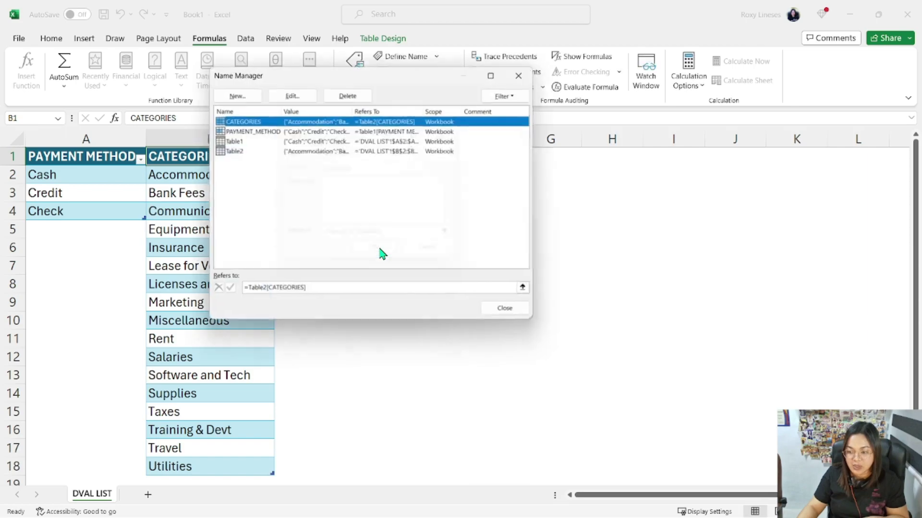
pyautogui.click(505, 313)
# Check which cells the saved names cover by selecting CATEGORIES, Table1 and CATEGORIES again from the list of names.
pyautogui.click(58, 118)
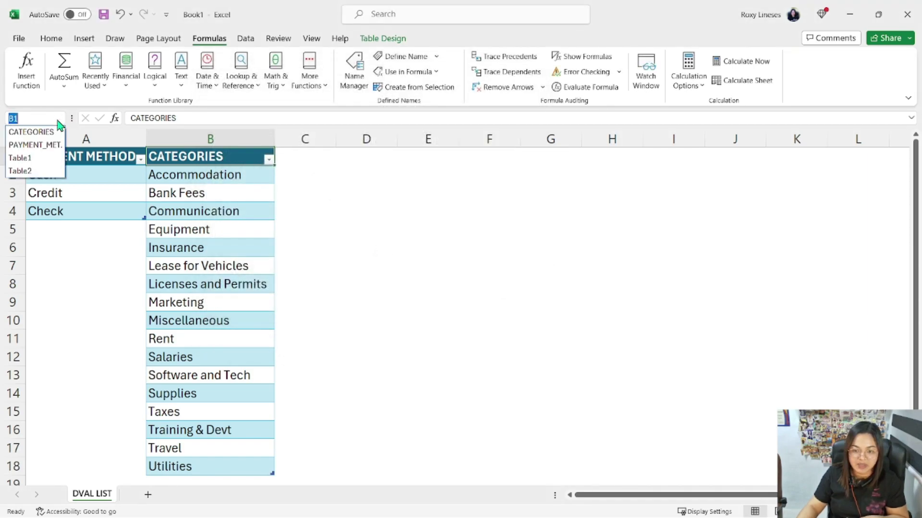
pyautogui.click(31, 132)
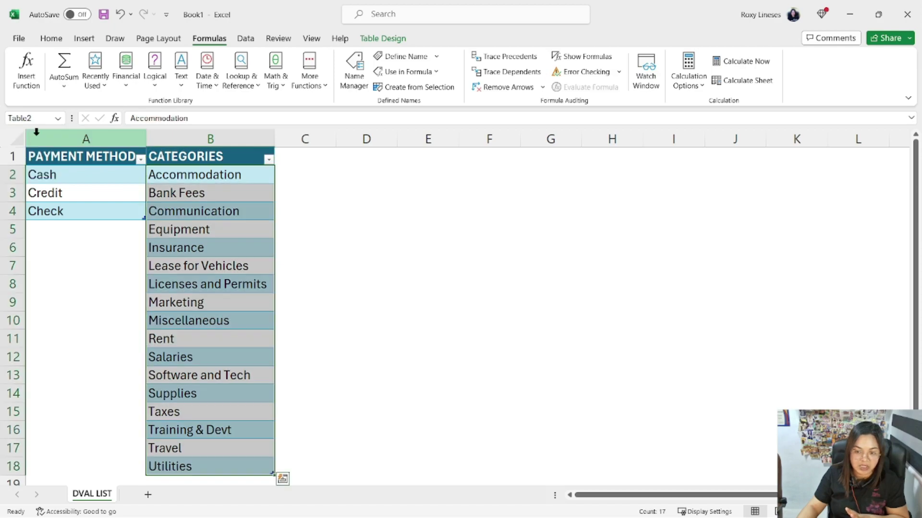
pyautogui.click(60, 119)
pyautogui.click(46, 158)
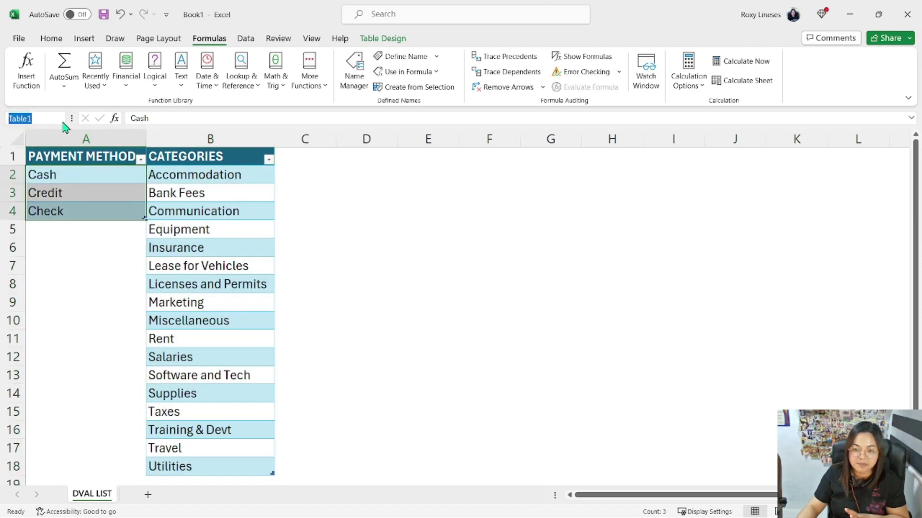
pyautogui.click(60, 118)
pyautogui.click(44, 133)
pyautogui.click(380, 217)
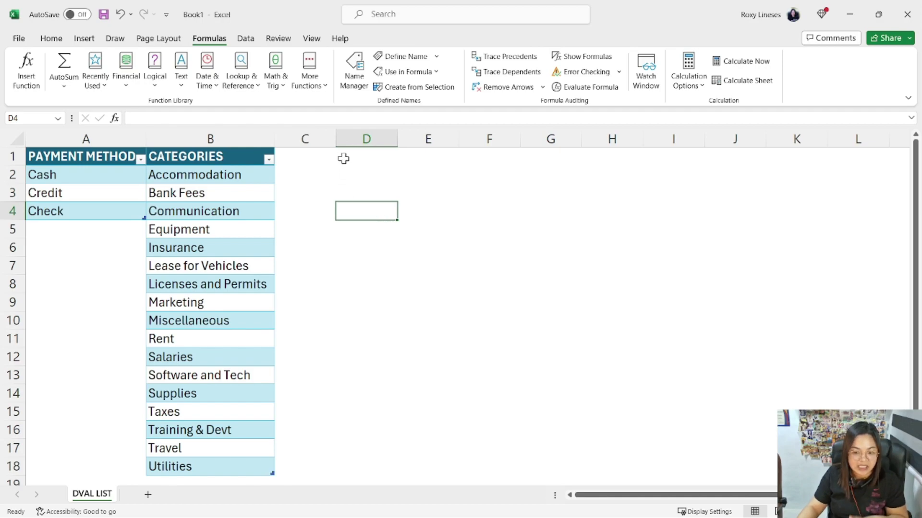
# Add a new worksheet, place it in front of DVAL LIST, and hide its gridlines.
pyautogui.click(148, 495)
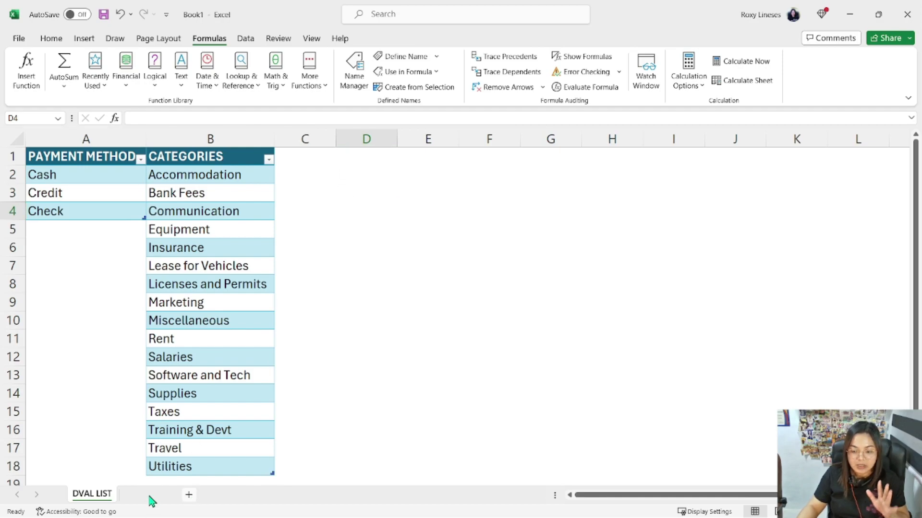
pyautogui.moveTo(147, 499); pyautogui.dragTo(72, 500)
pyautogui.click(312, 38)
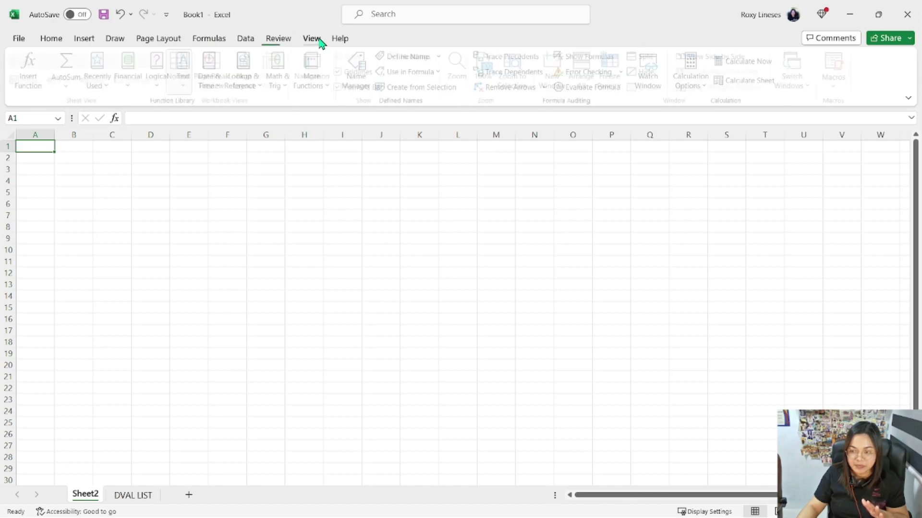
pyautogui.click(355, 72)
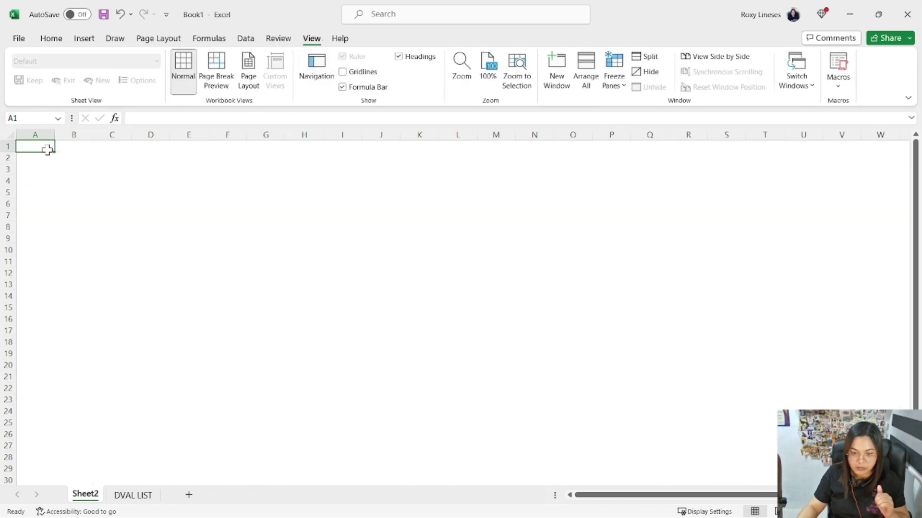
pyautogui.scroll(3, 106, 463)
# Rename the new worksheet as EXPENSE TRACKER.
pyautogui.doubleClick(88, 495)
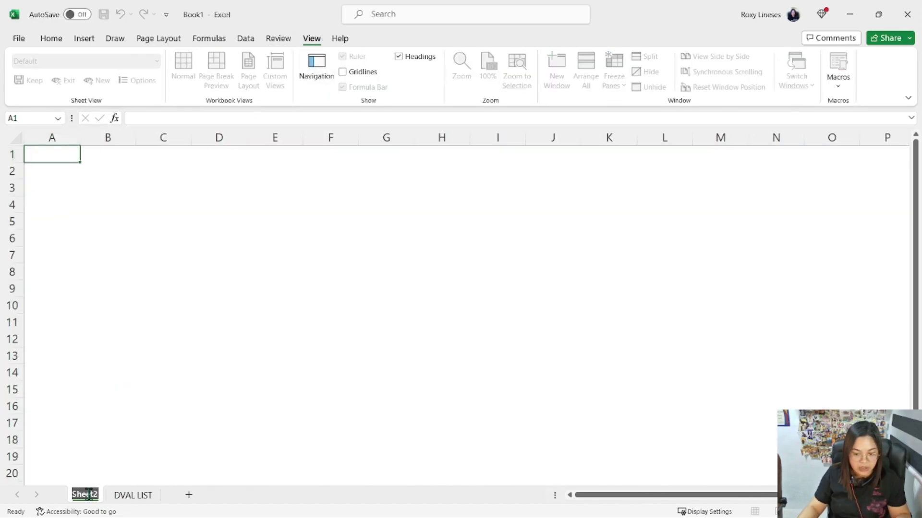
pyautogui.write('EXPENSE TRACKER')
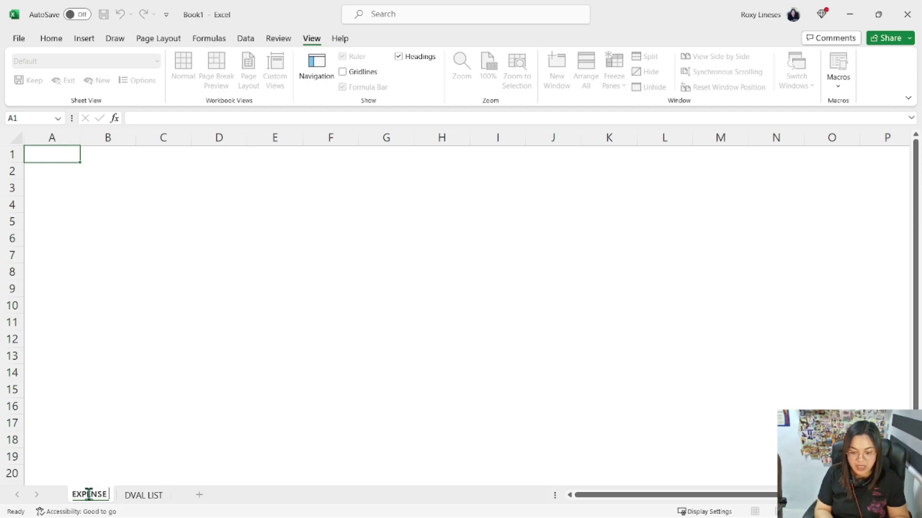
pyautogui.press('Return')
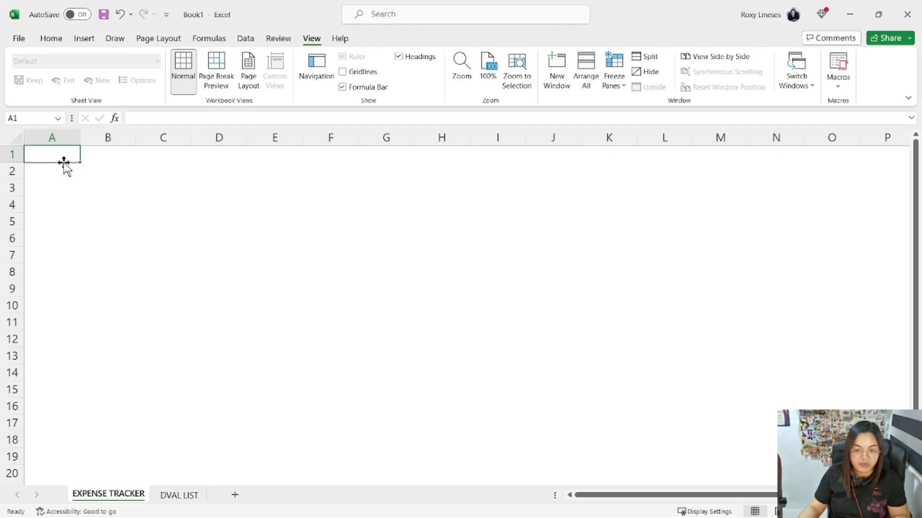
# Enter the headings DATE OF PAYMENT, PAYMENT METHOD, CATEGORY and AMOUNT PAID in A1:D1.
pyautogui.write('DATE O')
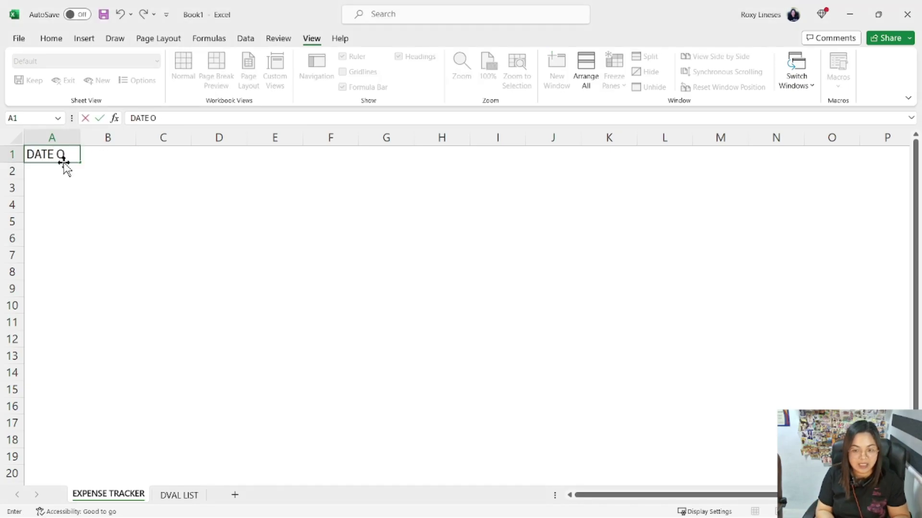
pyautogui.write('F PAYMENT')
pyautogui.press('Tab')
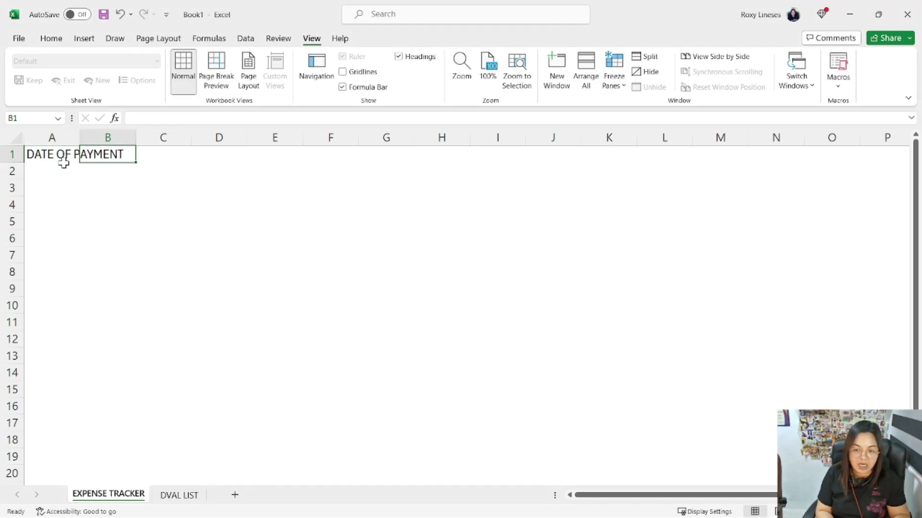
pyautogui.write('PAYMENT METHOD')
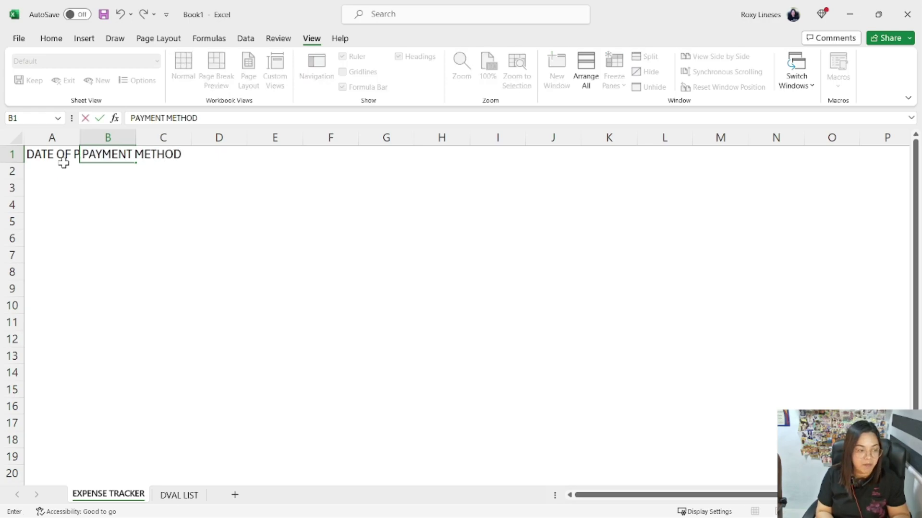
pyautogui.press('Tab')
pyautogui.write('CATEGORY')
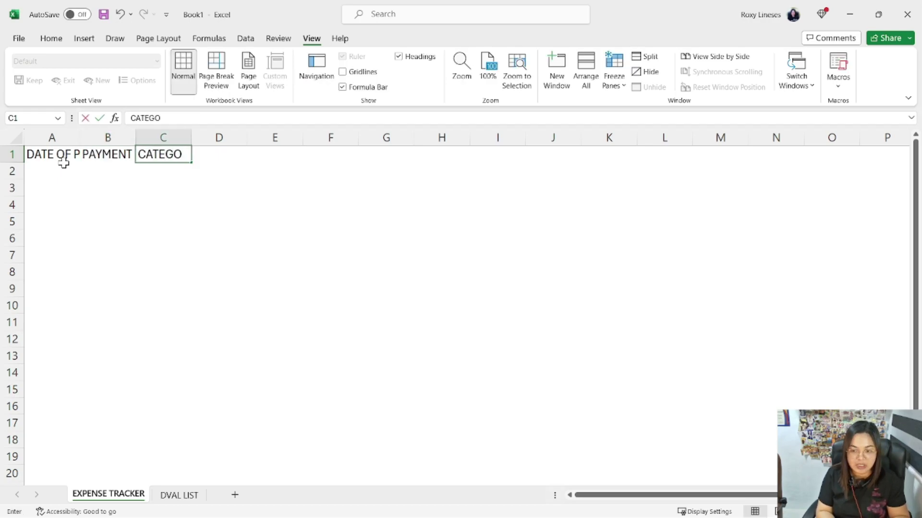
pyautogui.press('Tab')
pyautogui.write('AMOUNT PAID')
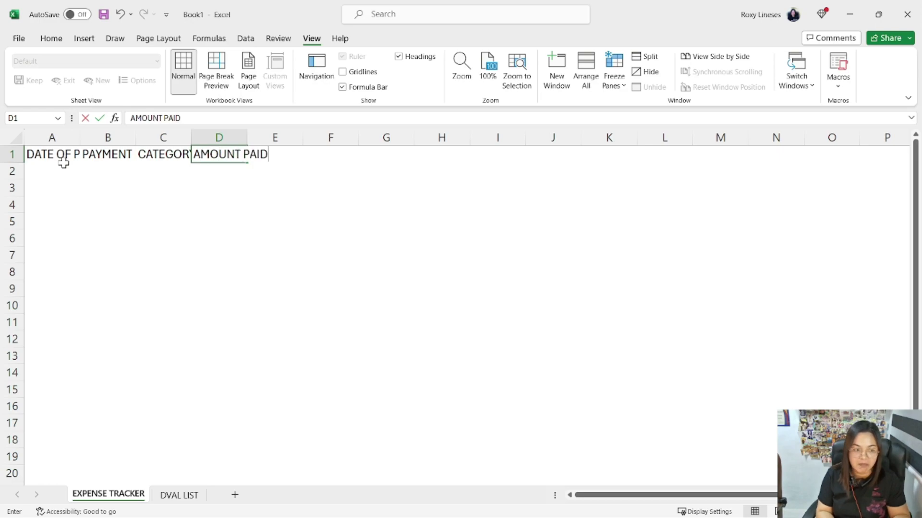
pyautogui.press('Tab')
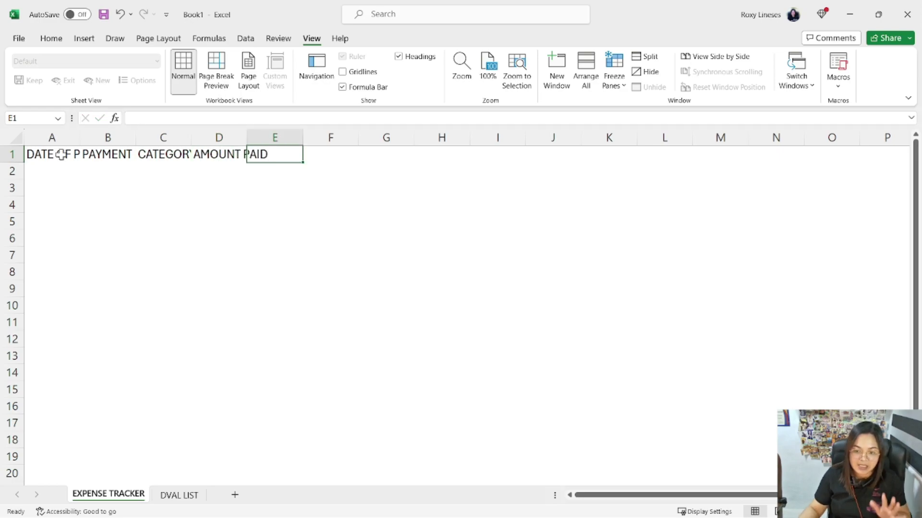
# Convert the headings in A1:D1 into a table that uses them as its header row.
pyautogui.click(59, 154)
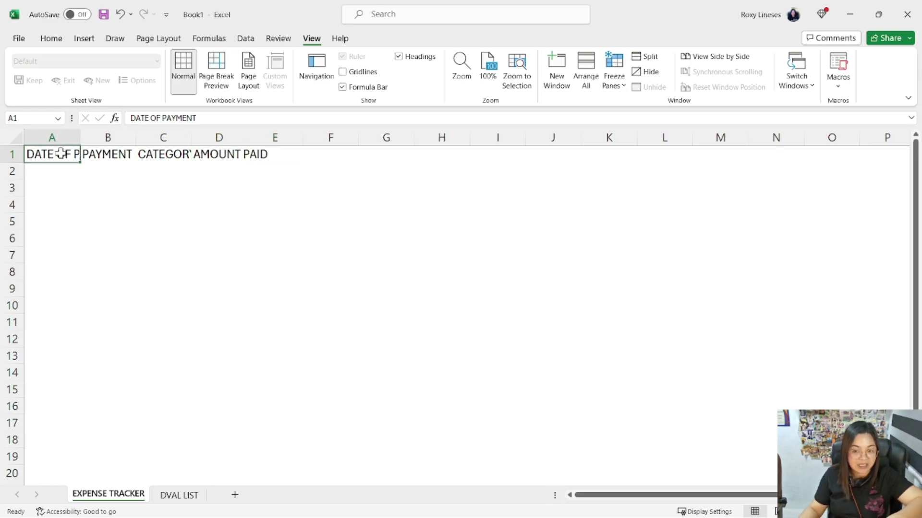
pyautogui.hotkey('ctrl', 't')
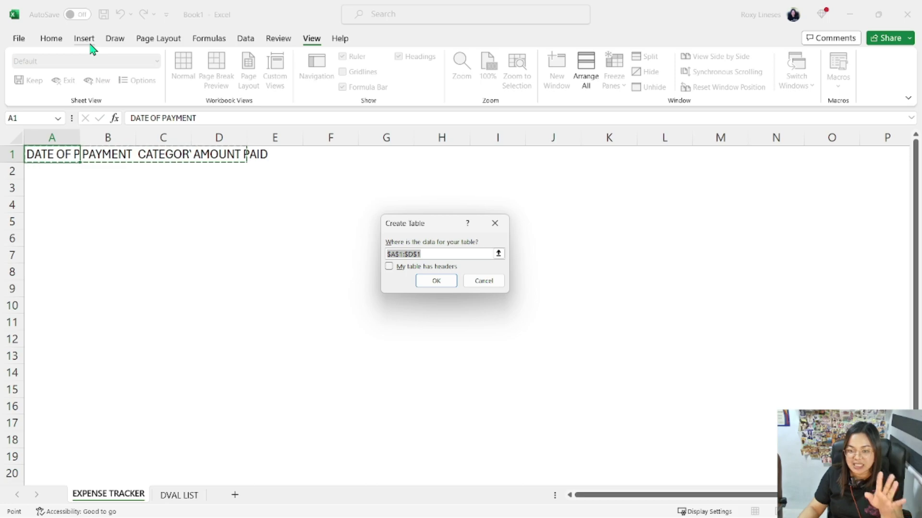
pyautogui.click(389, 267)
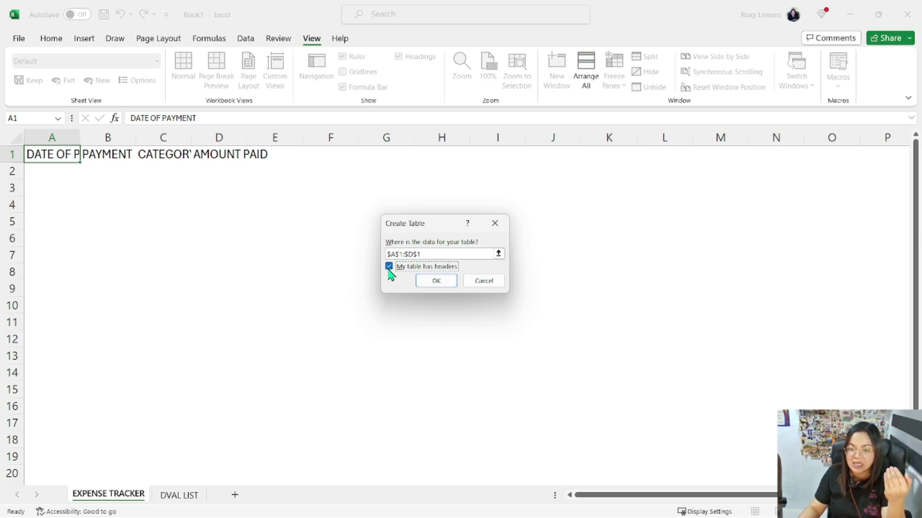
pyautogui.click(439, 283)
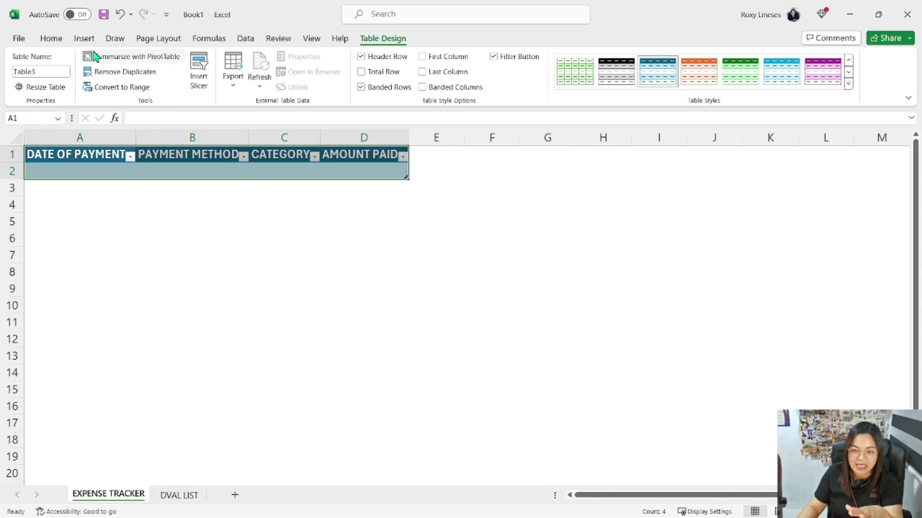
pyautogui.click(84, 38)
pyautogui.click(117, 218)
pyautogui.click(120, 175)
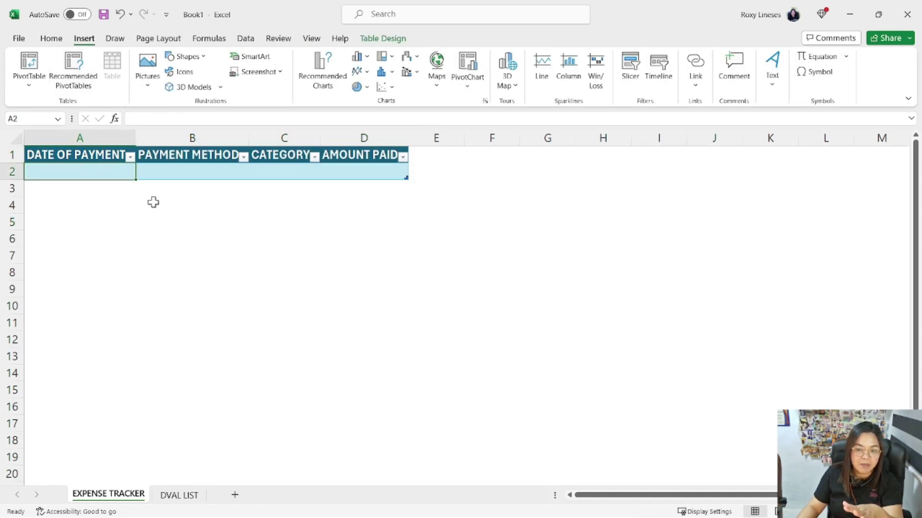
# Extend the table by entering the trial heading D in each of the cells E1 to H1.
pyautogui.click(437, 159)
pyautogui.write('D')
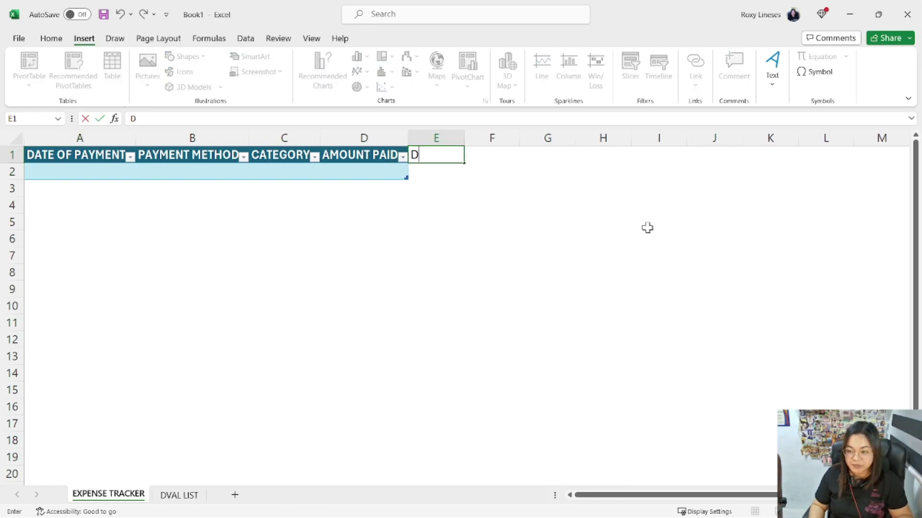
pyautogui.press('Tab')
pyautogui.write('D')
pyautogui.press('Tab')
pyautogui.write('D')
pyautogui.press('Tab')
pyautogui.write('D')
pyautogui.press('Tab')
pyautogui.write('D')
pyautogui.press('Escape')
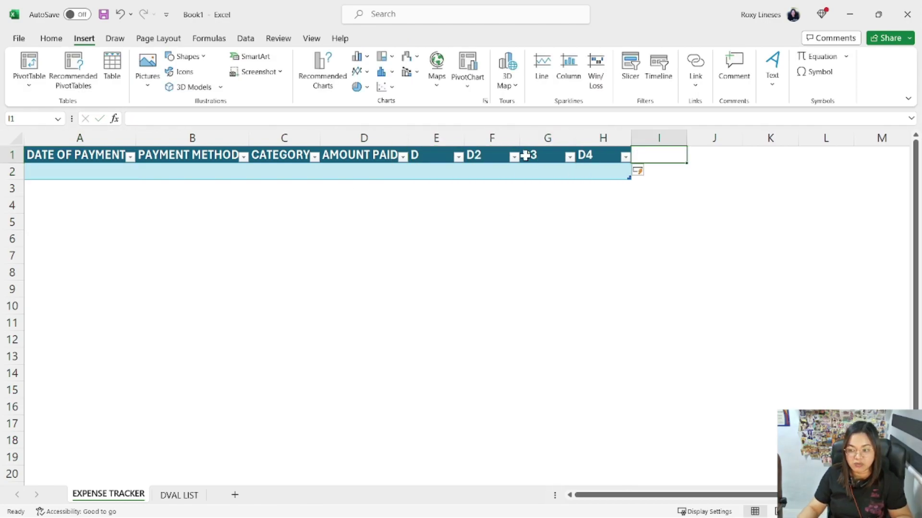
# Delete the trial columns E to H from the expense table.
pyautogui.moveTo(442, 139); pyautogui.dragTo(613, 137)
pyautogui.rightClick(614, 137)
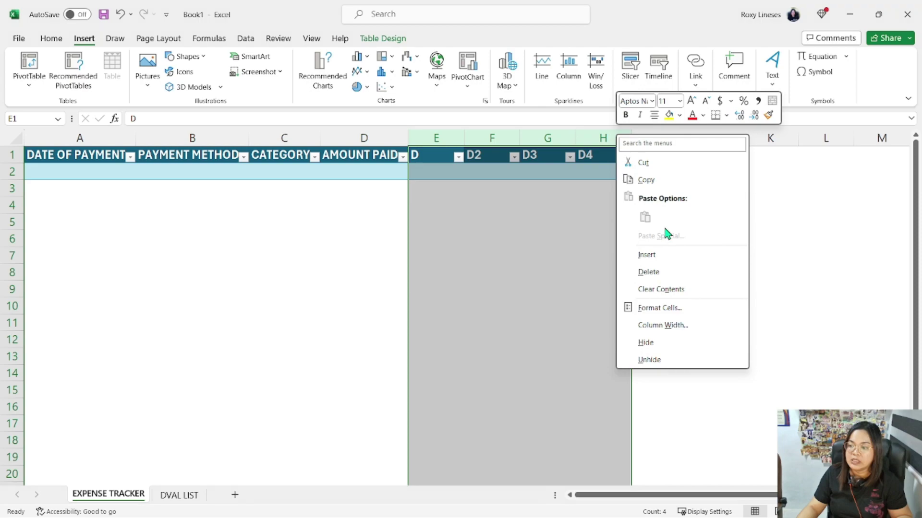
pyautogui.click(658, 270)
pyautogui.click(81, 173)
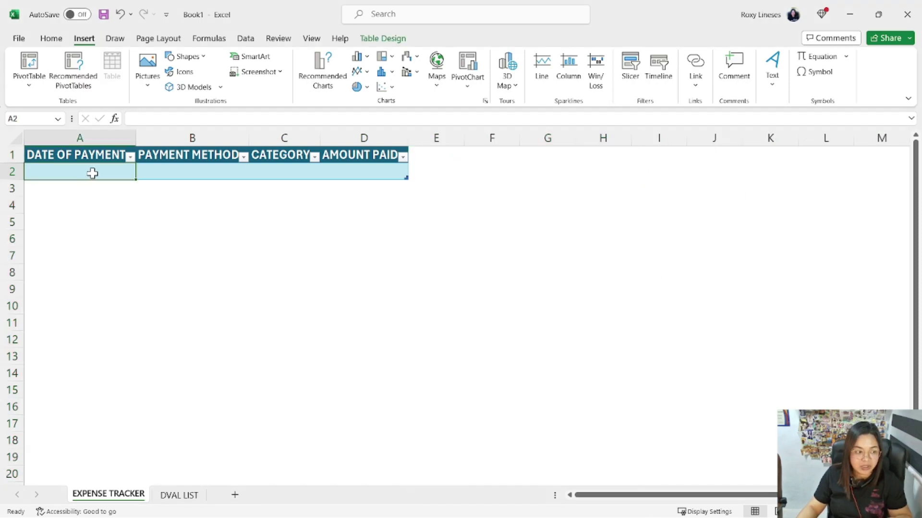
# Enter the sample payment methods Cash, Credit and Check in B2:B4.
pyautogui.click(202, 174)
pyautogui.write('cA')
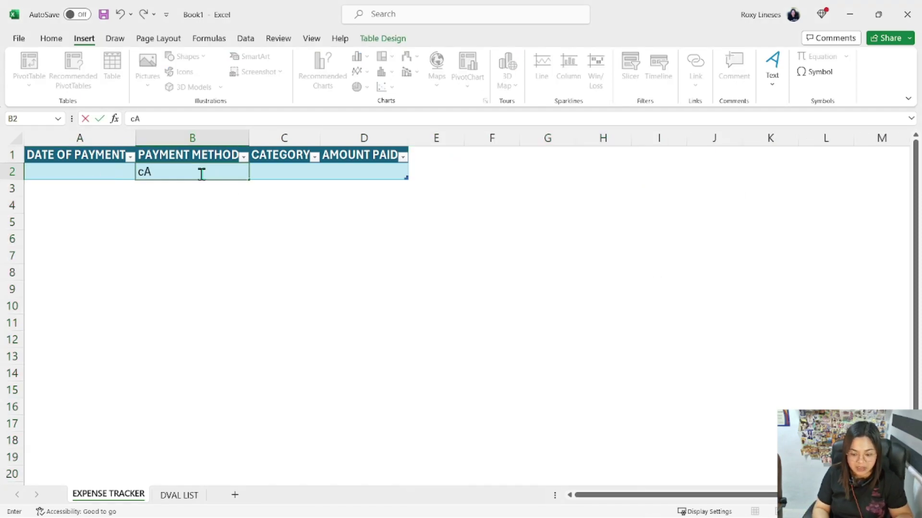
pyautogui.write('Cash')
pyautogui.press('Return')
pyautogui.write('Credit')
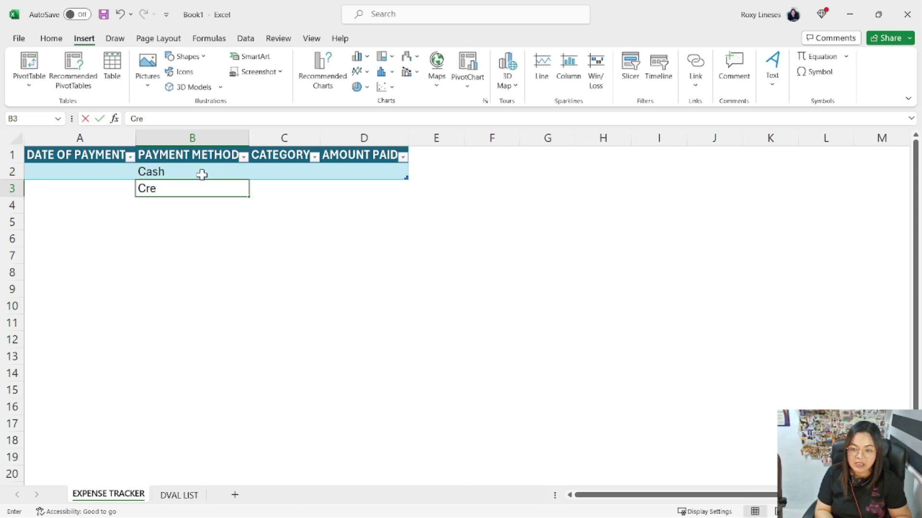
pyautogui.press('Return')
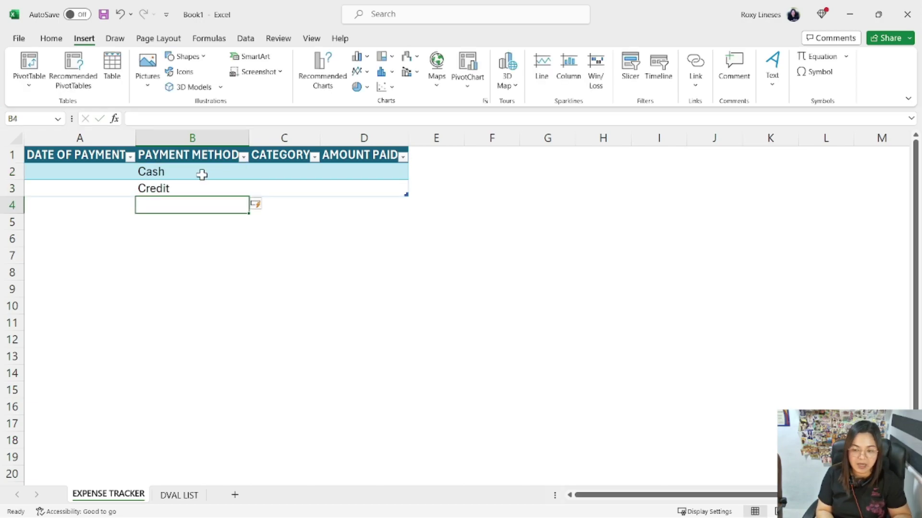
pyautogui.write('Check')
pyautogui.press('Return')
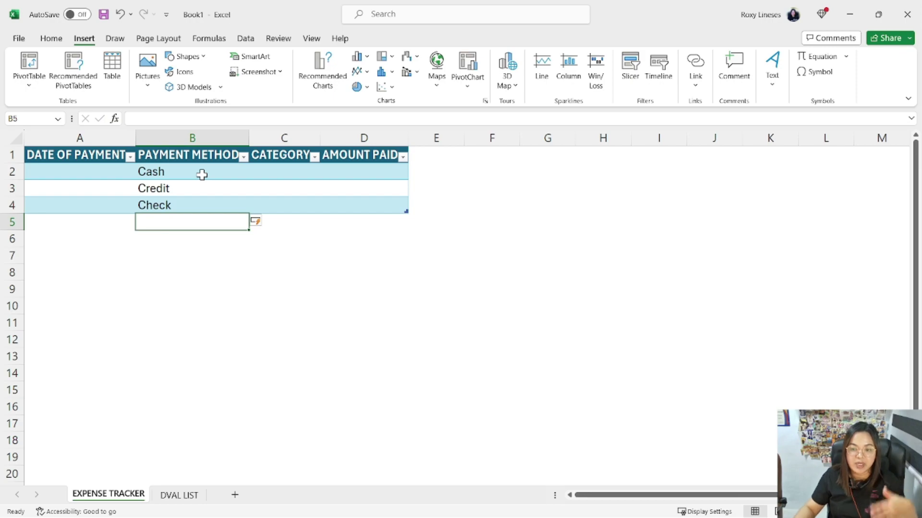
pyautogui.click(199, 170)
pyautogui.click(121, 170)
pyautogui.click(345, 168)
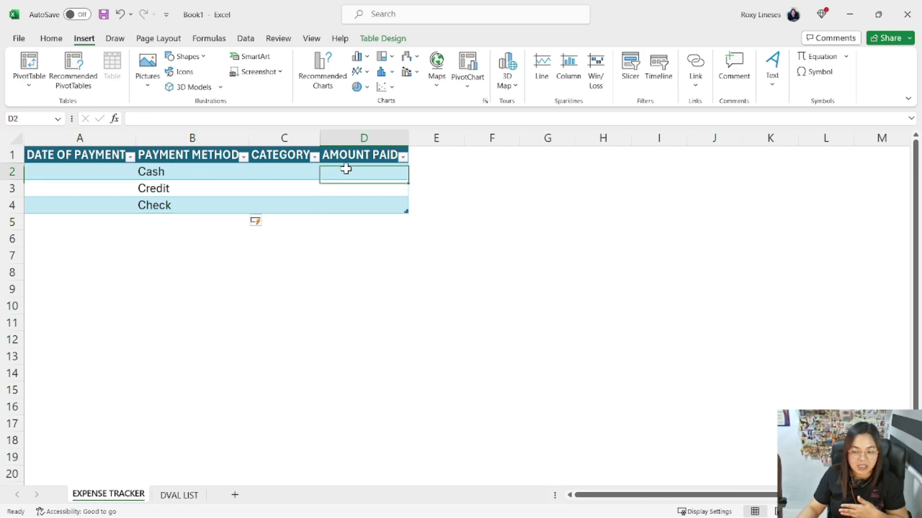
pyautogui.click(104, 178)
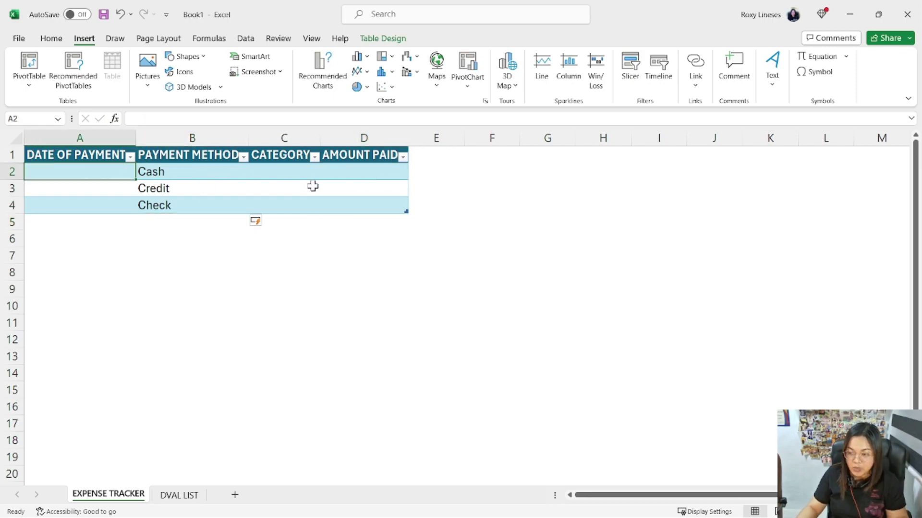
# Apply the blue Medium table style with a dark header and filled body rows to the expense table.
pyautogui.click(336, 172)
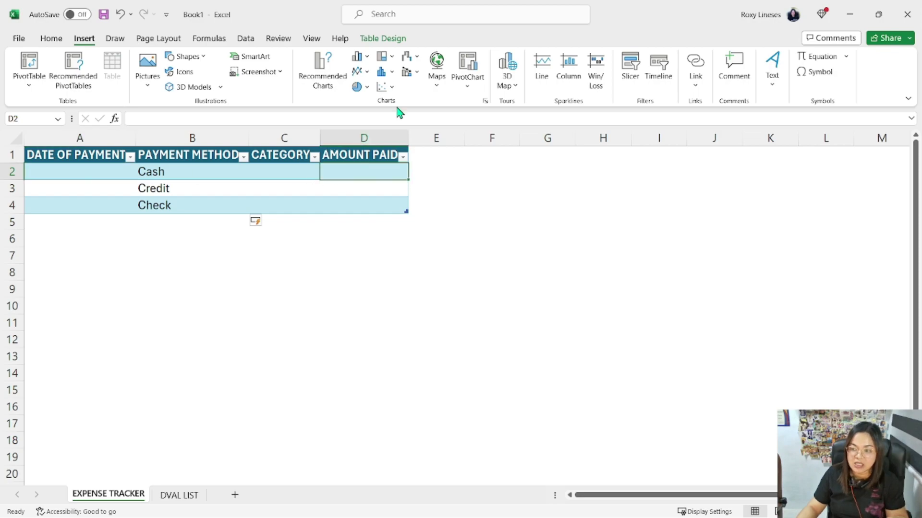
pyautogui.click(384, 40)
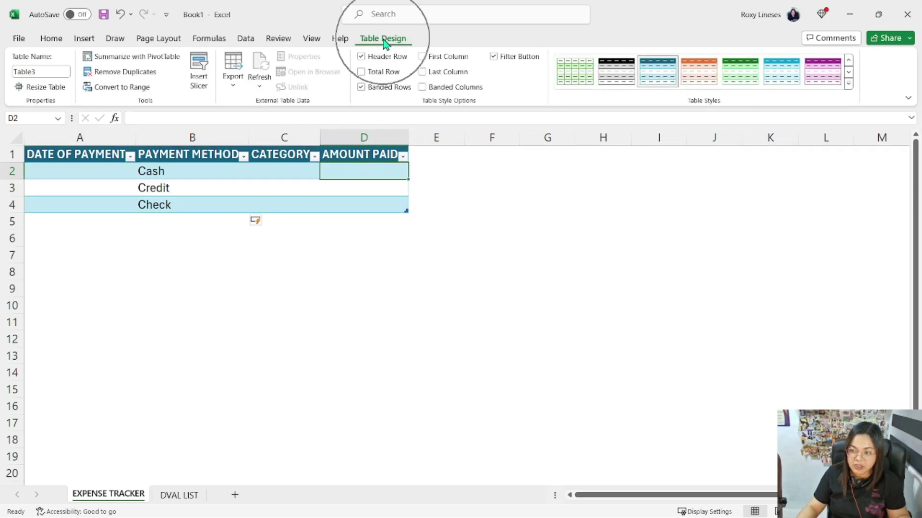
pyautogui.click(848, 84)
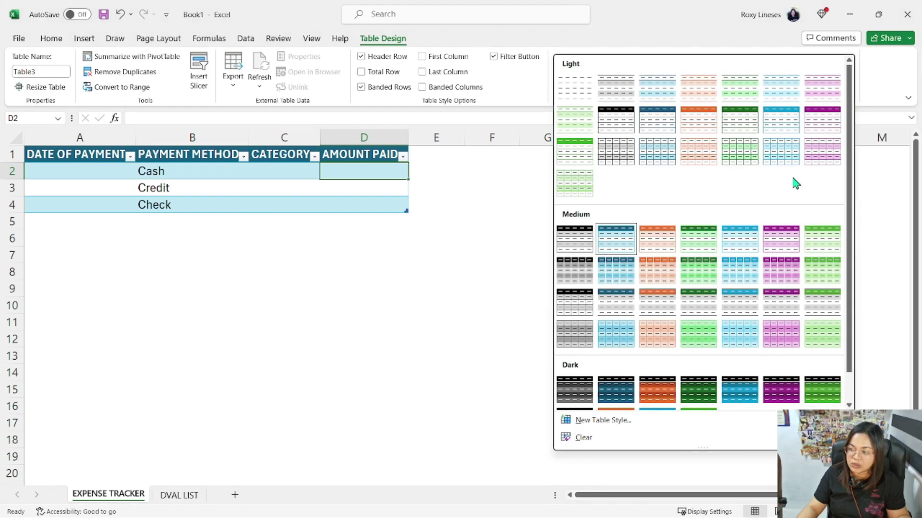
pyautogui.click(619, 278)
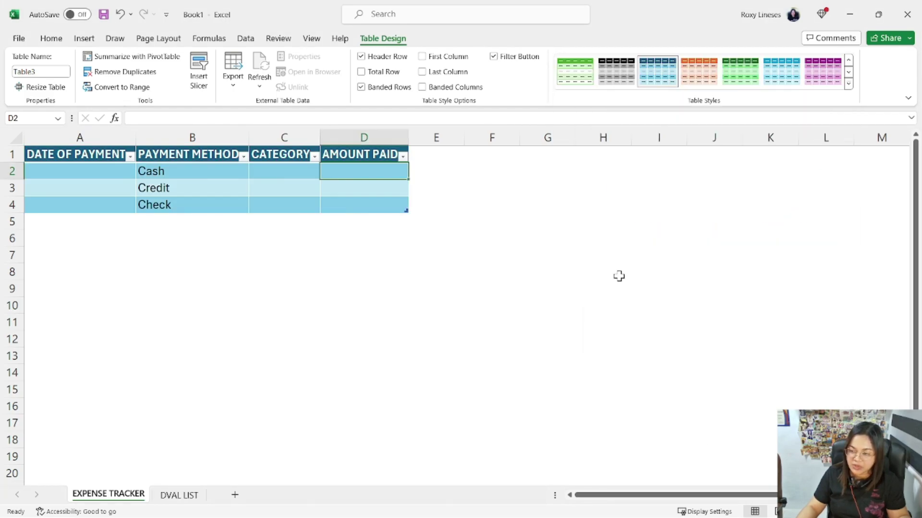
# Turn off banded rows for the expense table.
pyautogui.click(363, 92)
pyautogui.click(362, 92)
pyautogui.click(362, 92)
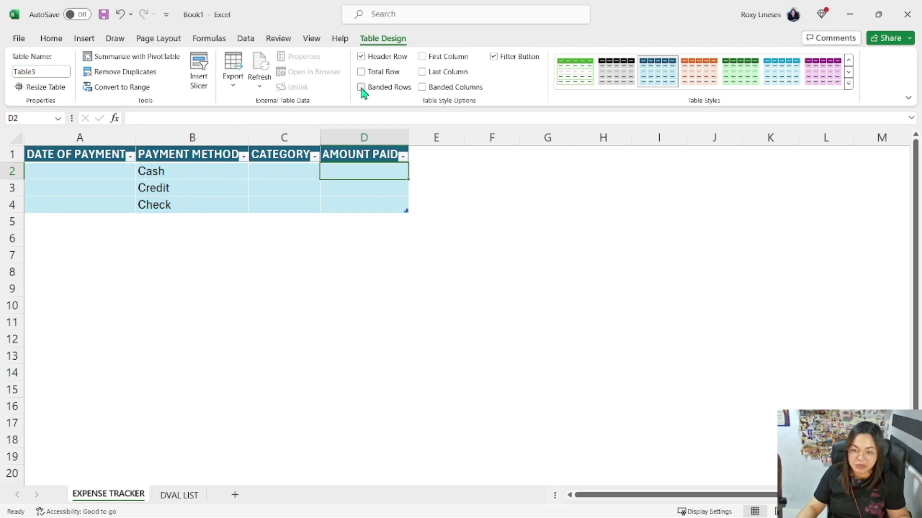
pyautogui.click(363, 93)
pyautogui.click(363, 92)
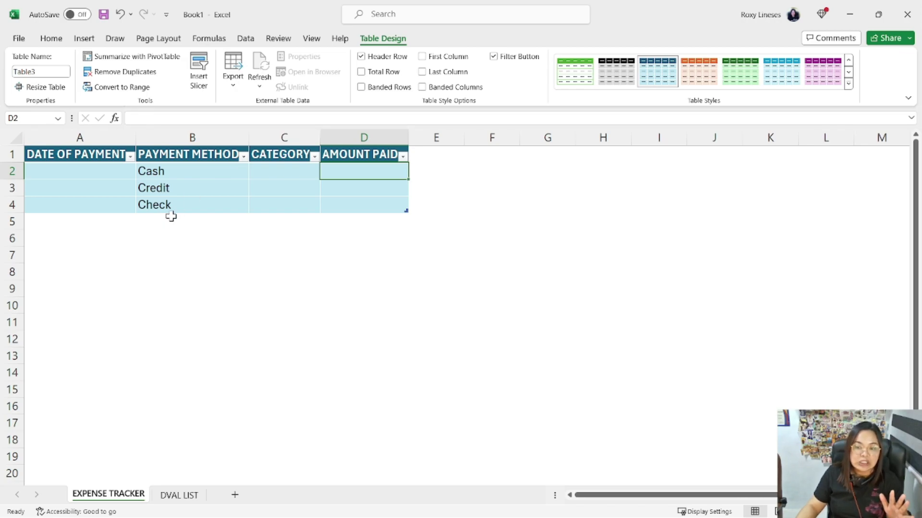
# Copy the prepared expense records and paste them as values into the table starting at A2.
pyautogui.moveTo(183, 173); pyautogui.dragTo(352, 200)
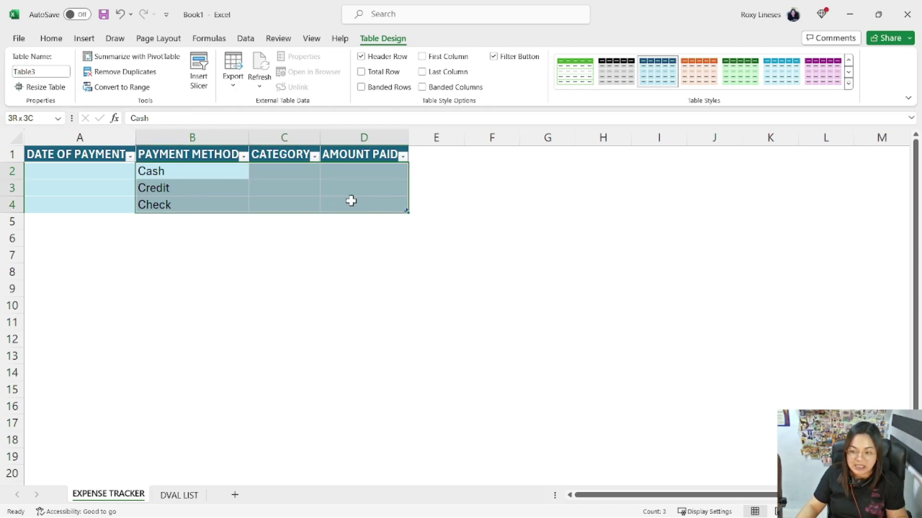
pyautogui.click(105, 173)
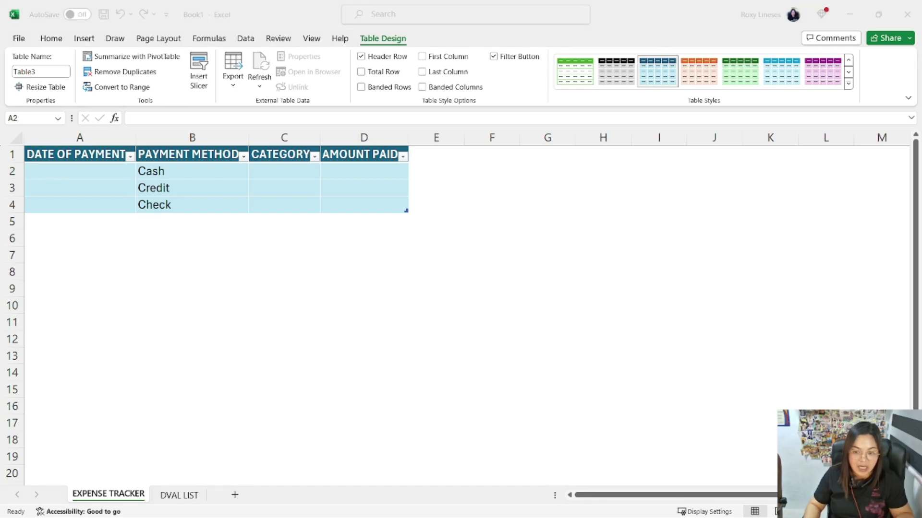
pyautogui.hotkey('ctrl', 'c')
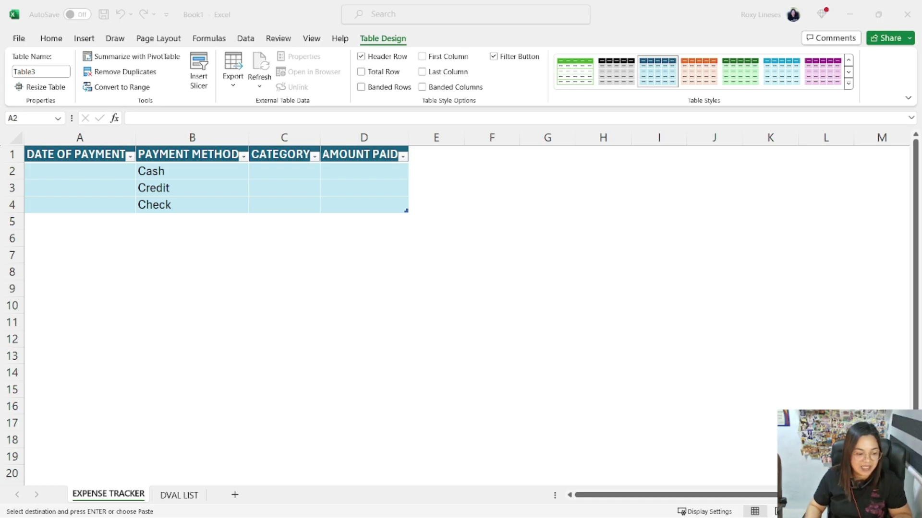
pyautogui.click(123, 175)
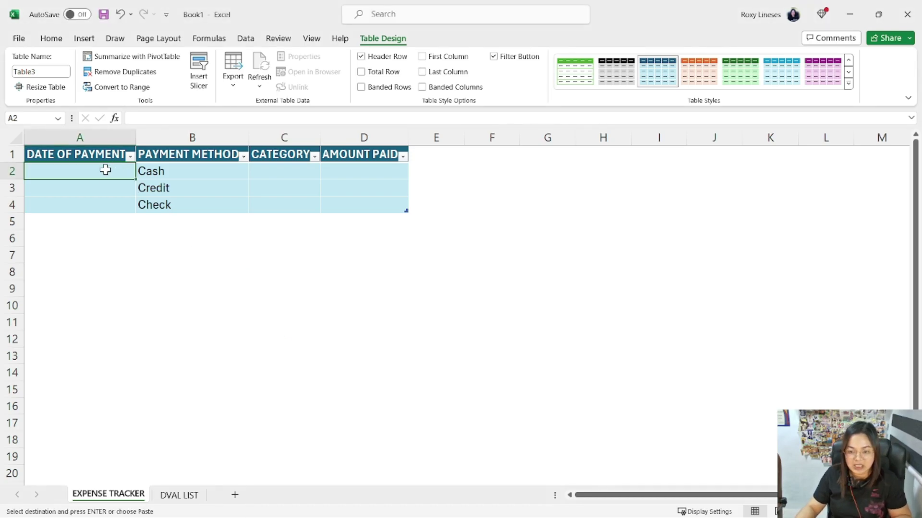
pyautogui.rightClick(102, 169)
pyautogui.click(157, 183)
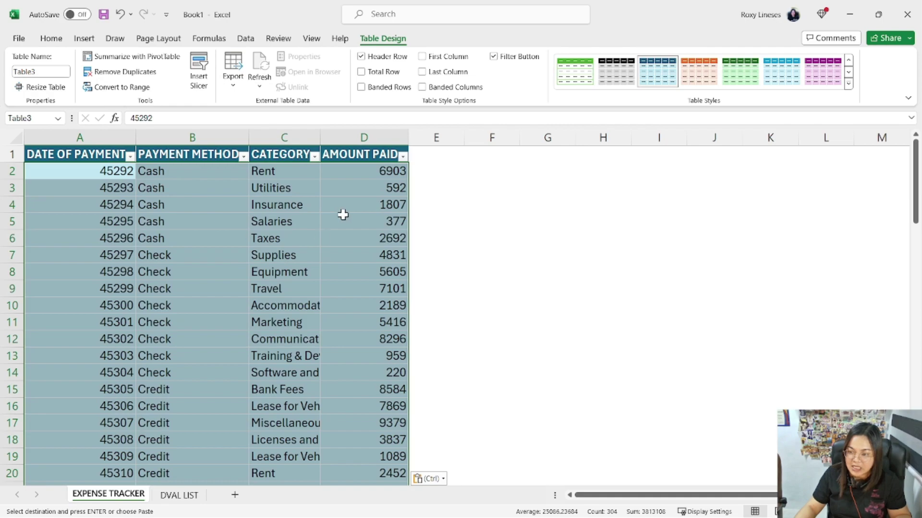
# Format the DATE OF PAYMENT column with the day-month-year date format.
pyautogui.click(97, 136)
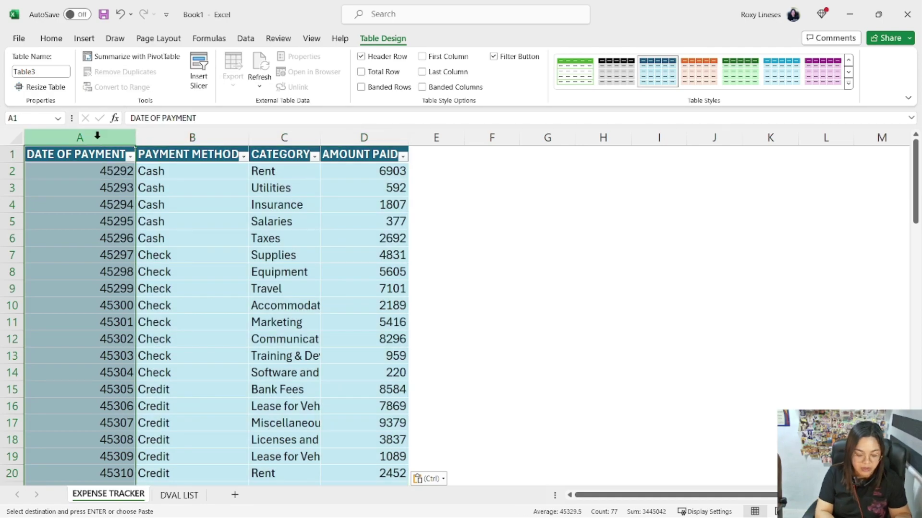
pyautogui.hotkey('ctrl', 'shift', '3')
# Format the AMOUNT PAID column as currency with two decimals and clear the formats from its header cell D1.
pyautogui.click(361, 136)
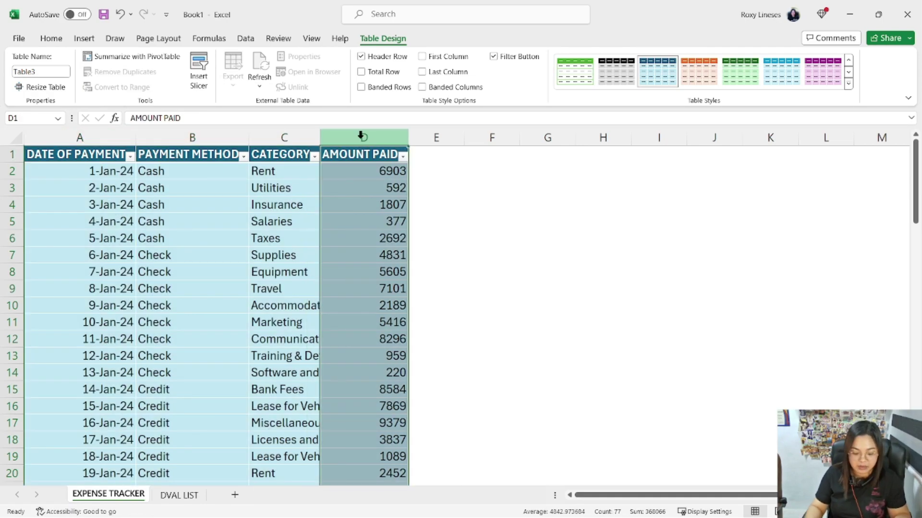
pyautogui.hotkey('ctrl', 'shift', '4')
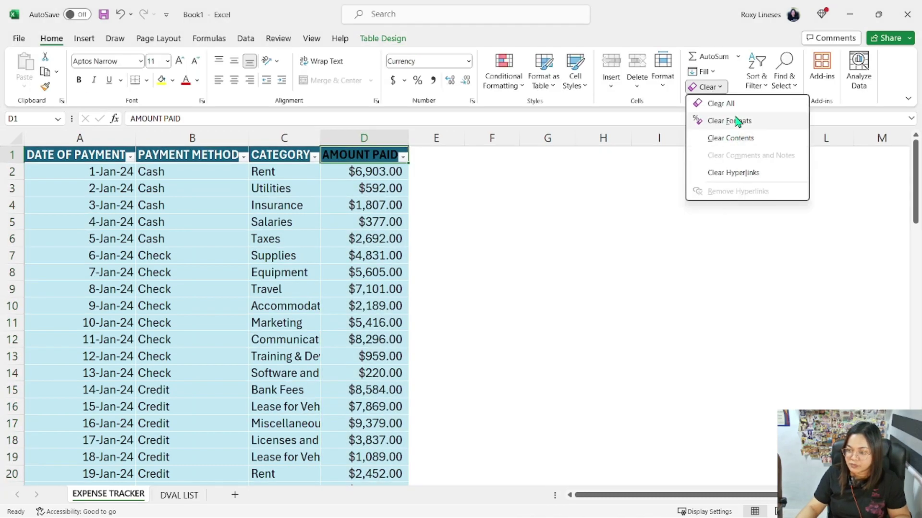
pyautogui.click(735, 119)
pyautogui.click(379, 169)
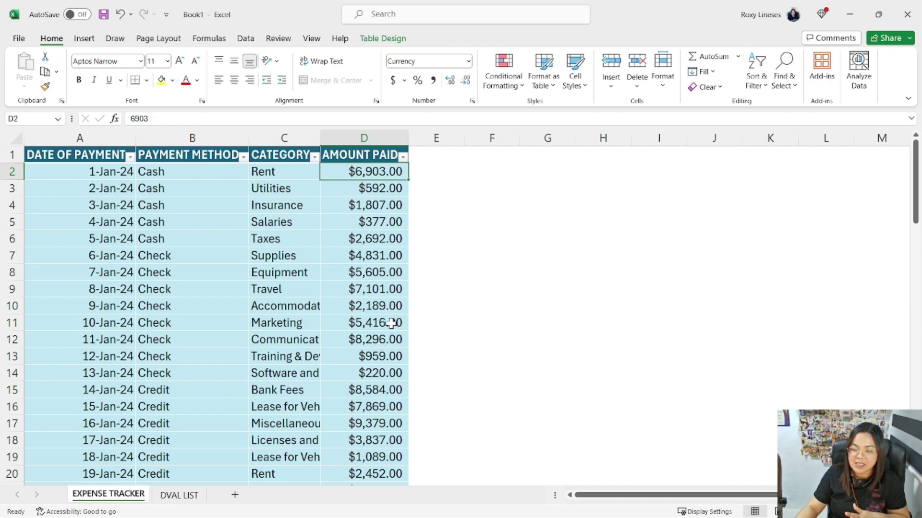
# AutoFit the widths of all columns on the EXPENSE TRACKER sheet to their contents.
pyautogui.moveTo(93, 172); pyautogui.dragTo(364, 375)
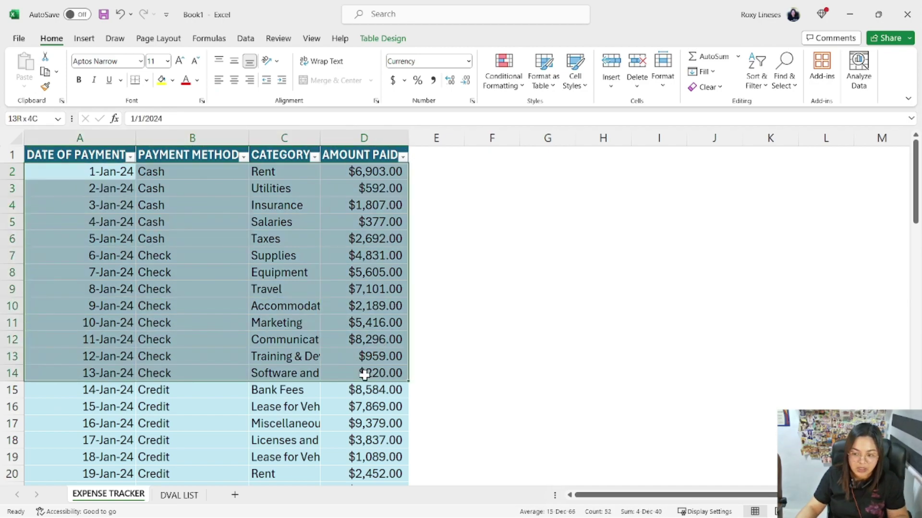
pyautogui.click(15, 138)
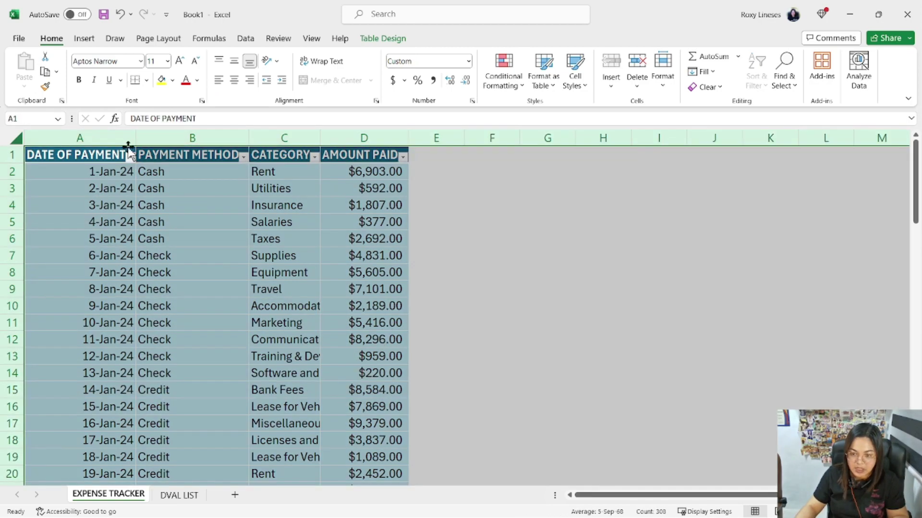
pyautogui.doubleClick(128, 144)
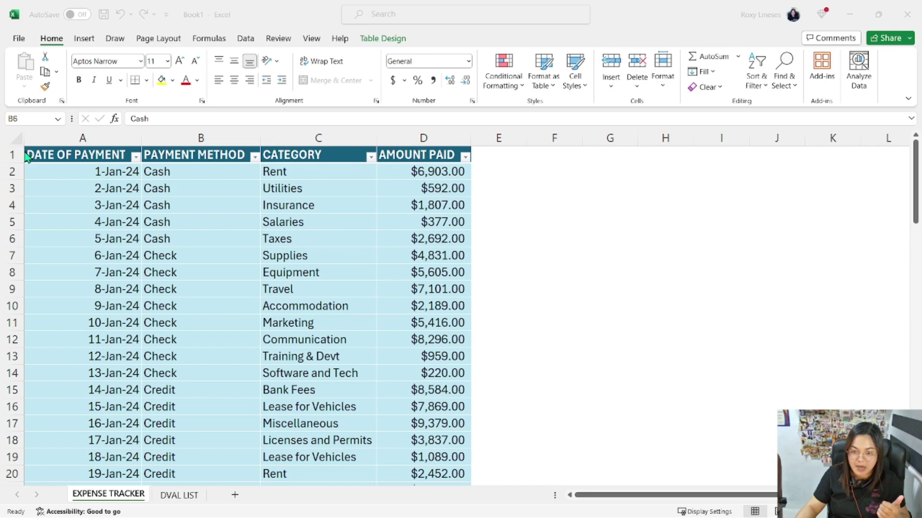
# Insert eight blank rows above the expense table and collapse the ribbon to free up worksheet space.
pyautogui.moveTo(12, 154); pyautogui.dragTo(12, 271)
pyautogui.rightClick(12, 272)
pyautogui.click(64, 395)
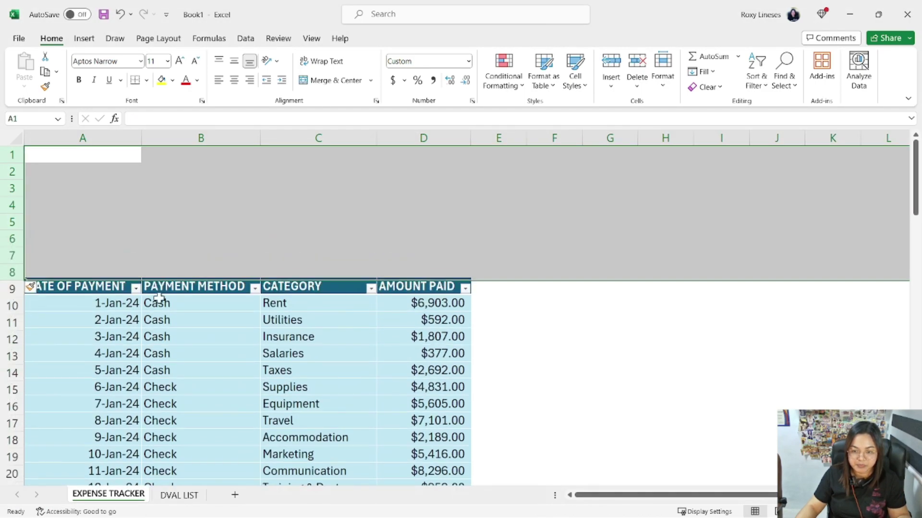
pyautogui.click(149, 237)
pyautogui.hotkey('ctrl', 'F1')
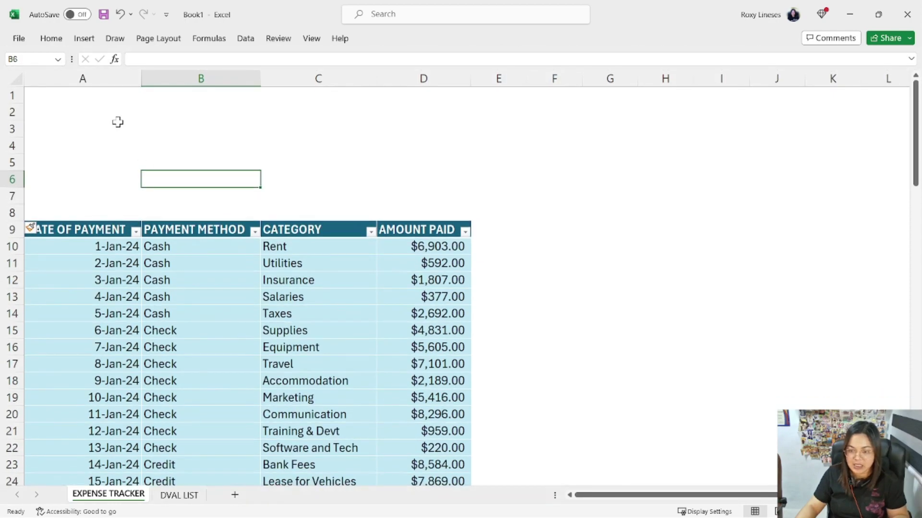
pyautogui.click(97, 110)
# Insert slicers for the PAYMENT METHOD and CATEGORY fields of the expense table.
pyautogui.click(218, 301)
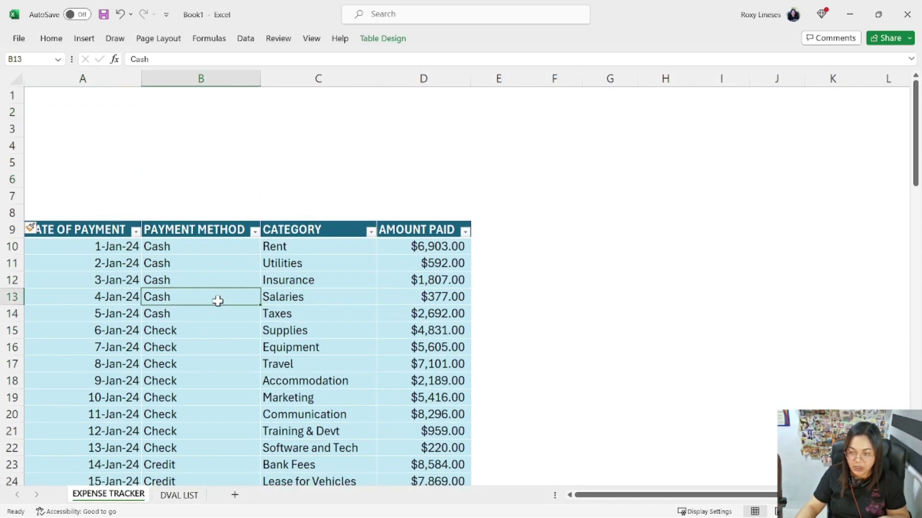
pyautogui.click(387, 43)
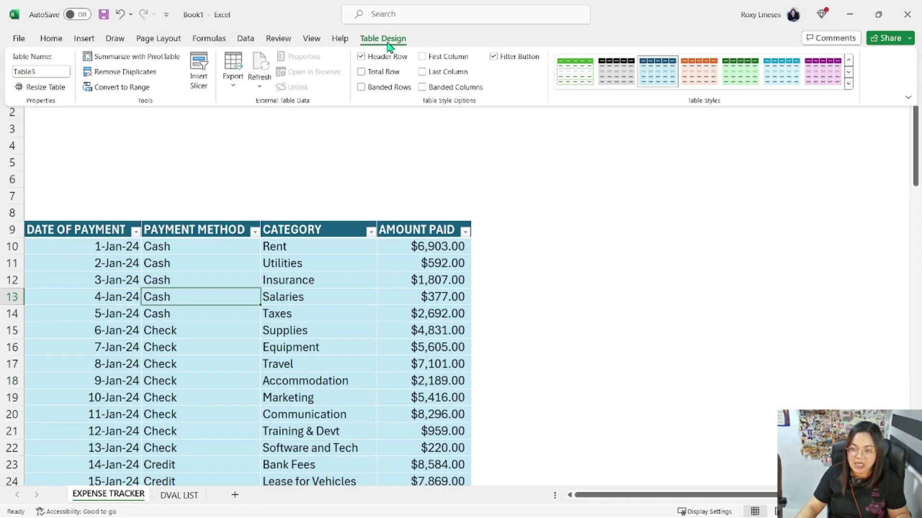
pyautogui.click(203, 91)
pyautogui.click(388, 172)
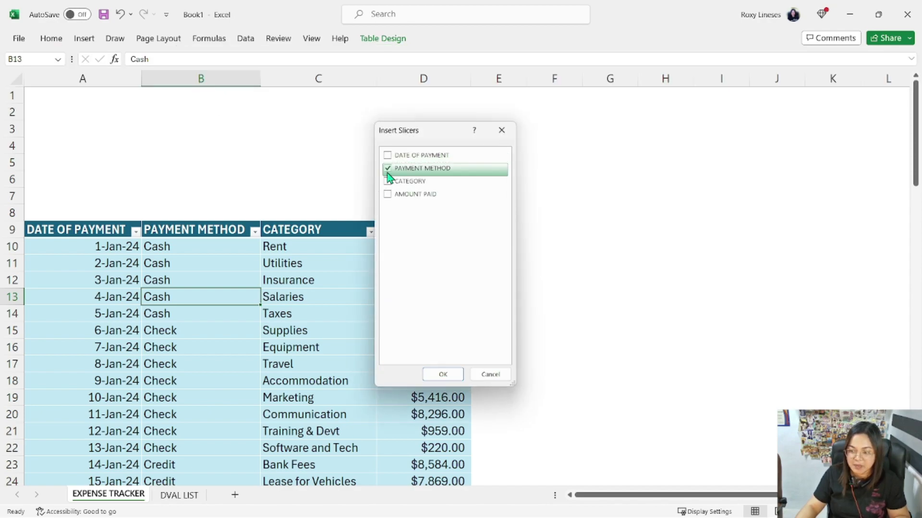
pyautogui.click(388, 180)
pyautogui.click(439, 378)
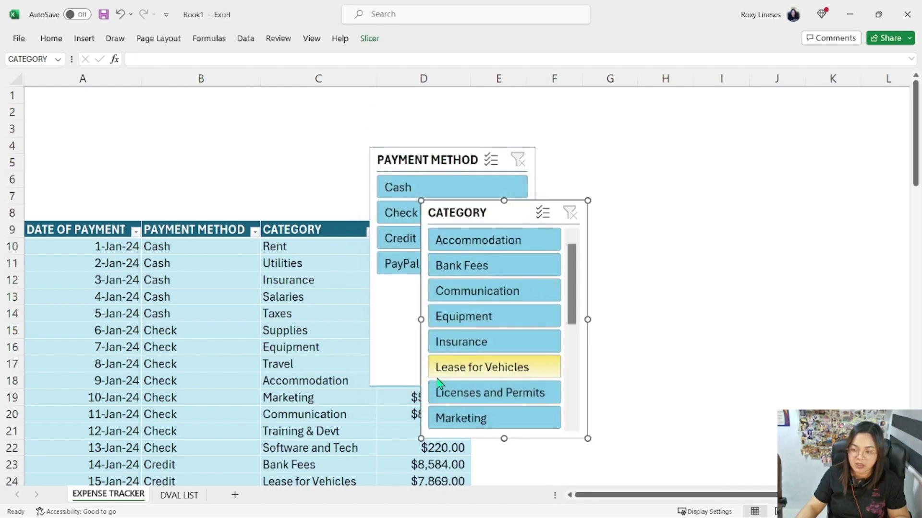
# Place the PAYMENT METHOD slicer at the start of row 1 and the CATEGORY slicer directly beside it.
pyautogui.moveTo(416, 162); pyautogui.dragTo(82, 103)
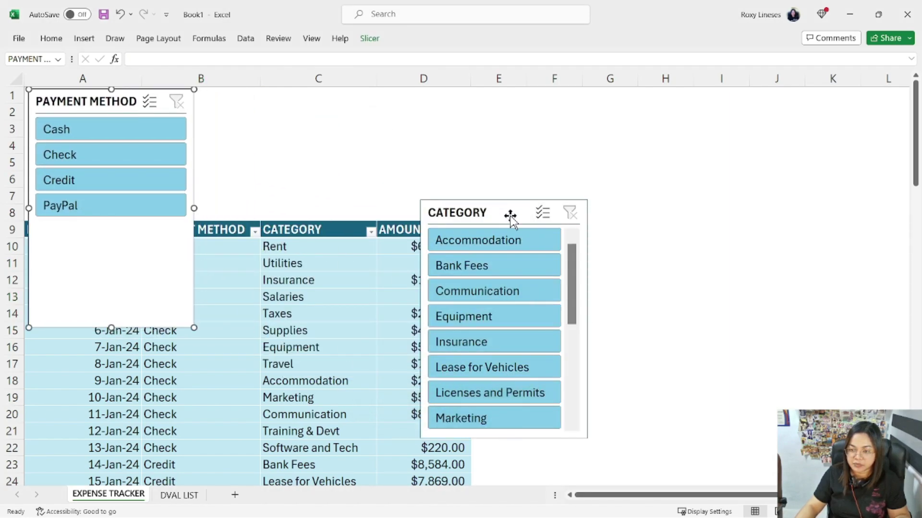
pyautogui.moveTo(510, 214); pyautogui.dragTo(286, 105)
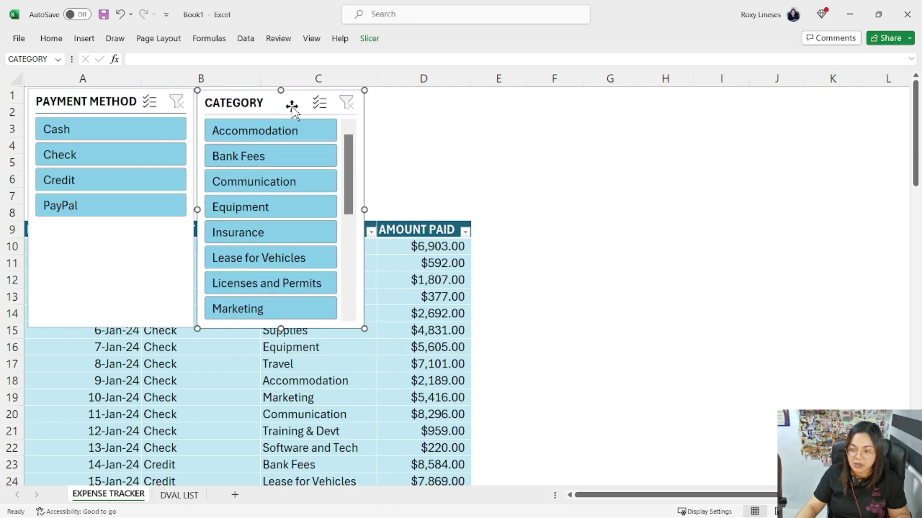
# Set the height of both the PAYMENT METHOD and CATEGORY slicers to 1.5 inches.
pyautogui.keyDown('ctrl'); pyautogui.click(91, 102); pyautogui.keyUp('ctrl')
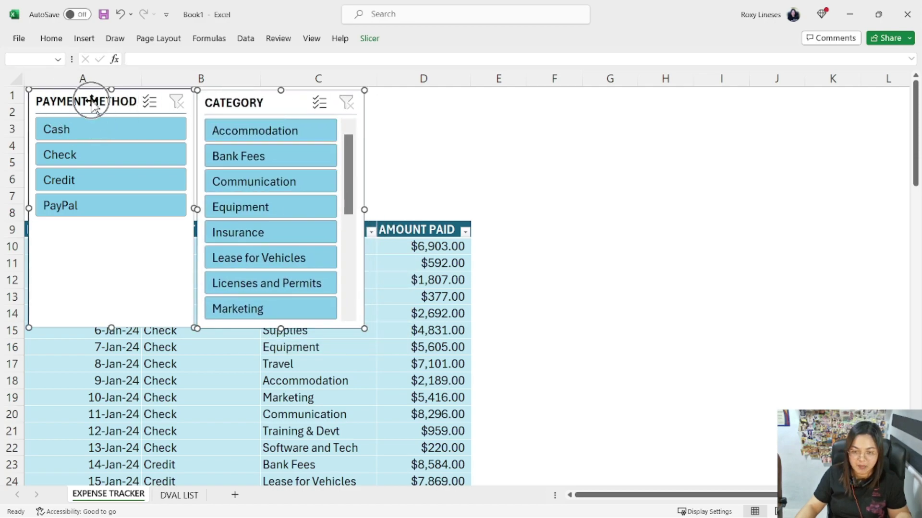
pyautogui.click(370, 39)
pyautogui.click(740, 61)
pyautogui.write('1.5')
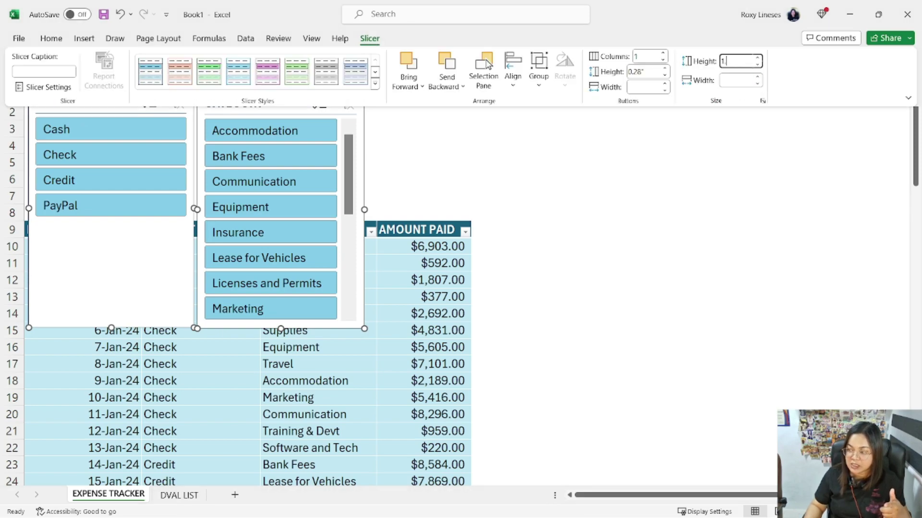
pyautogui.press('Return')
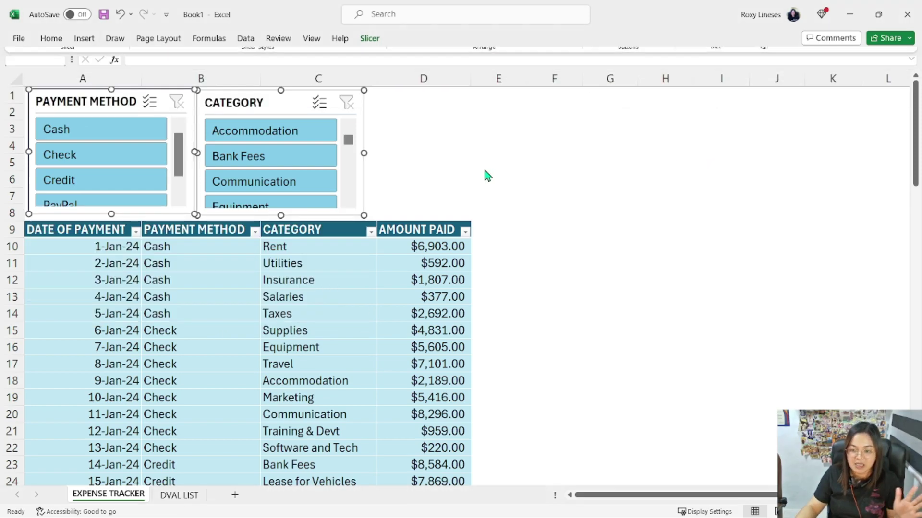
# Align the two slicers with each other using Align Middle.
pyautogui.click(370, 40)
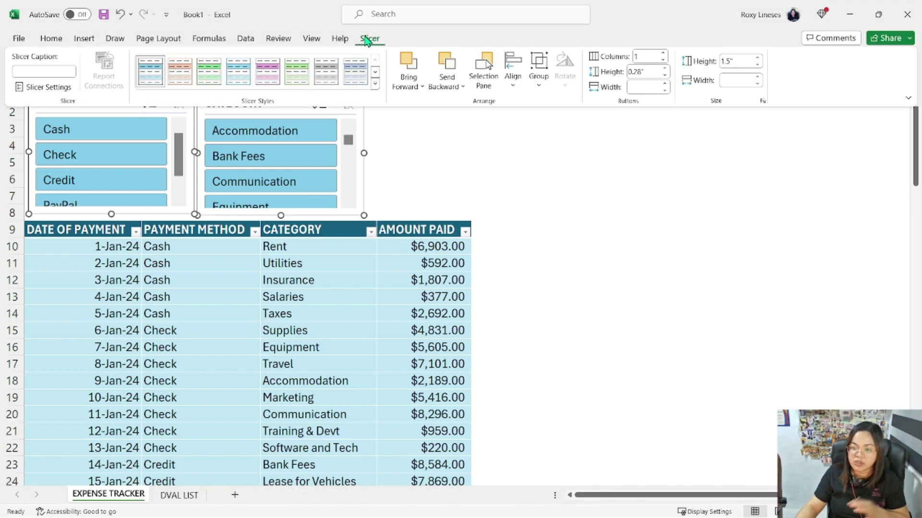
pyautogui.click(512, 77)
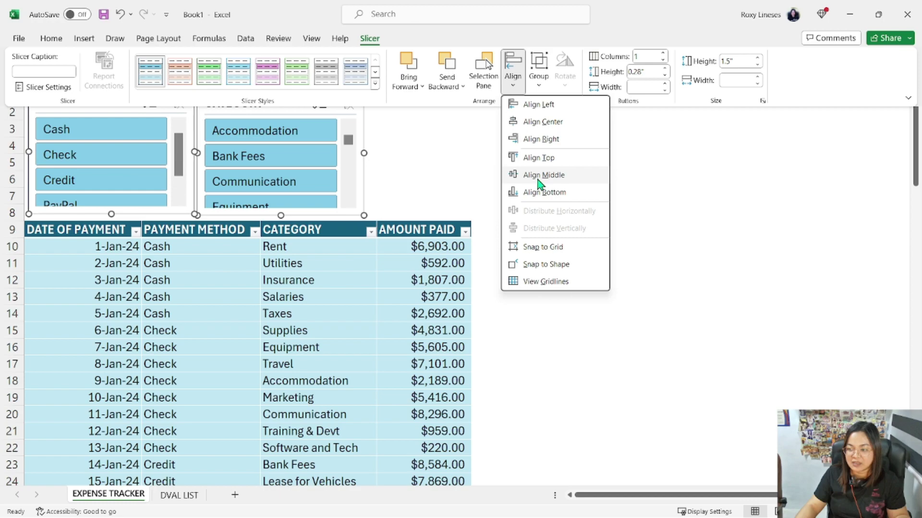
pyautogui.click(538, 179)
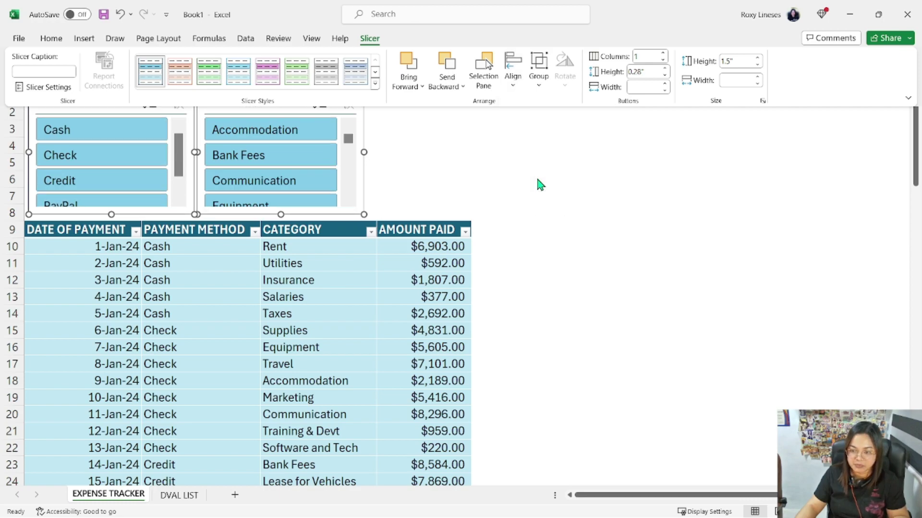
pyautogui.click(397, 145)
# Arrange the PAYMENT METHOD slicer's buttons in two columns.
pyautogui.click(107, 92)
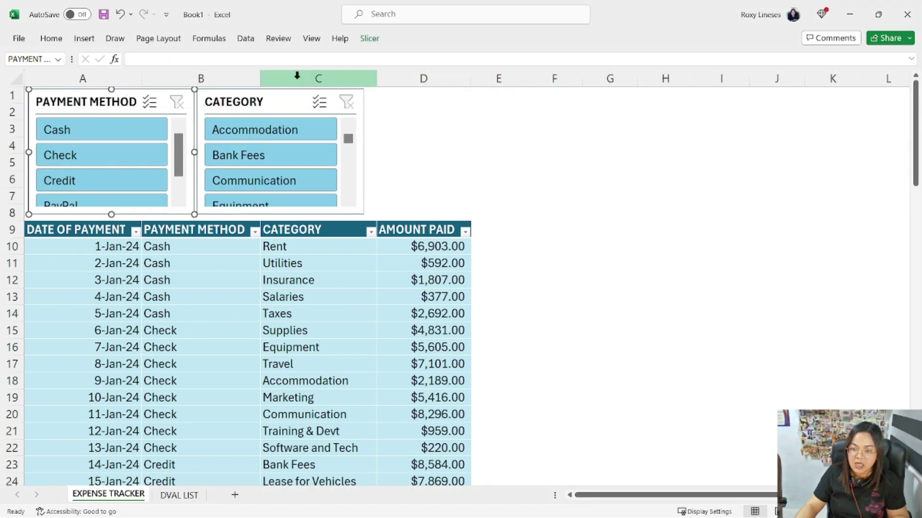
pyautogui.click(368, 40)
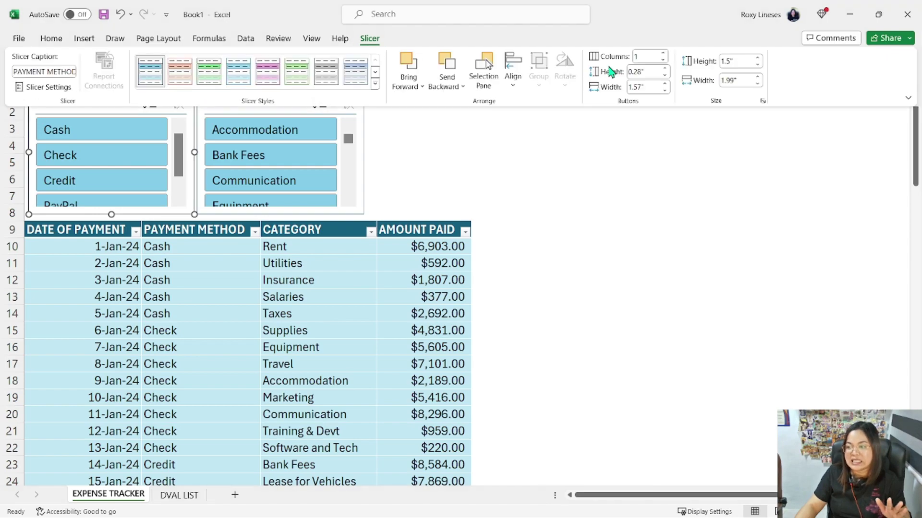
pyautogui.click(193, 140)
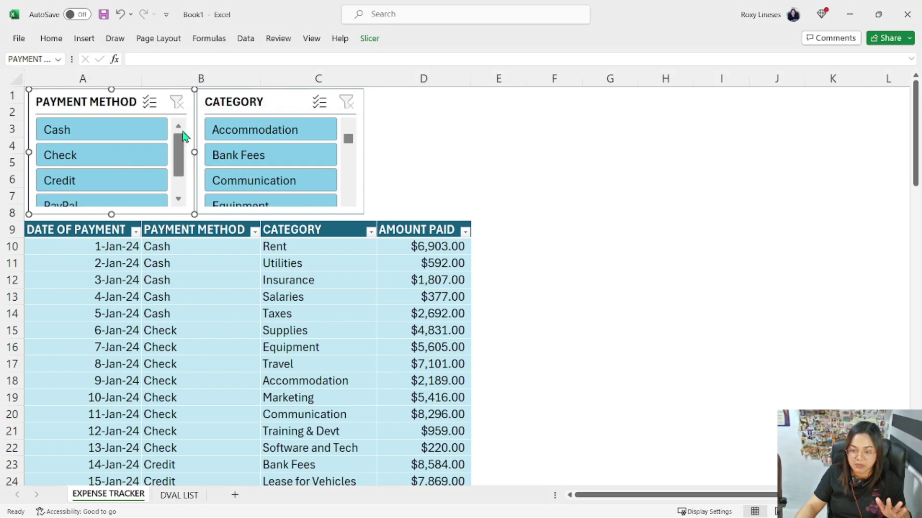
pyautogui.click(370, 39)
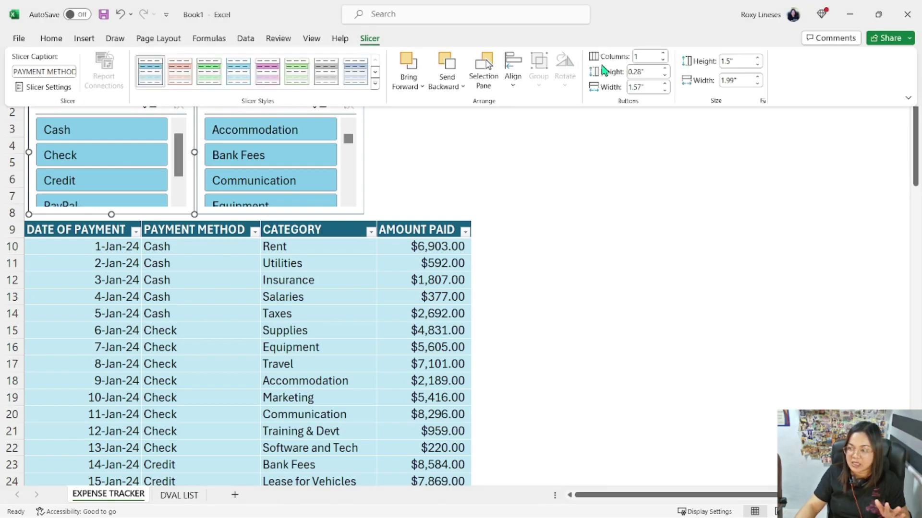
pyautogui.click(664, 54)
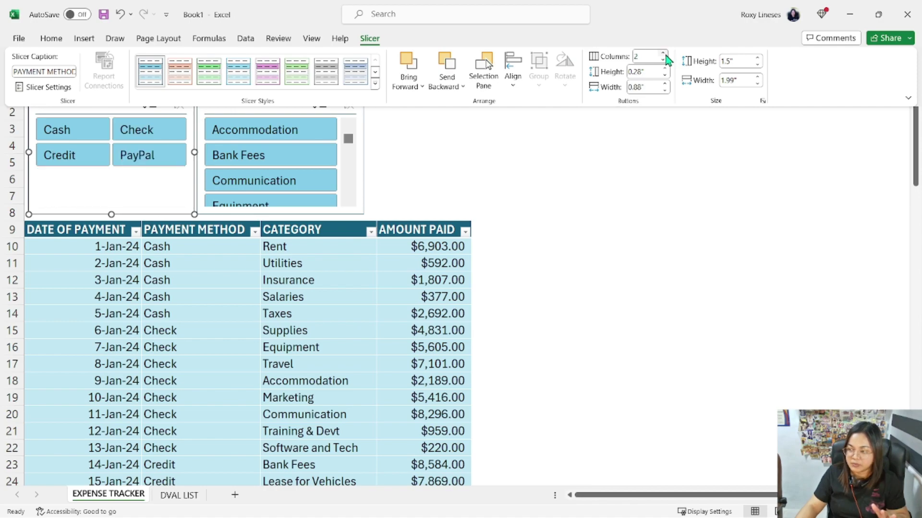
pyautogui.click(554, 150)
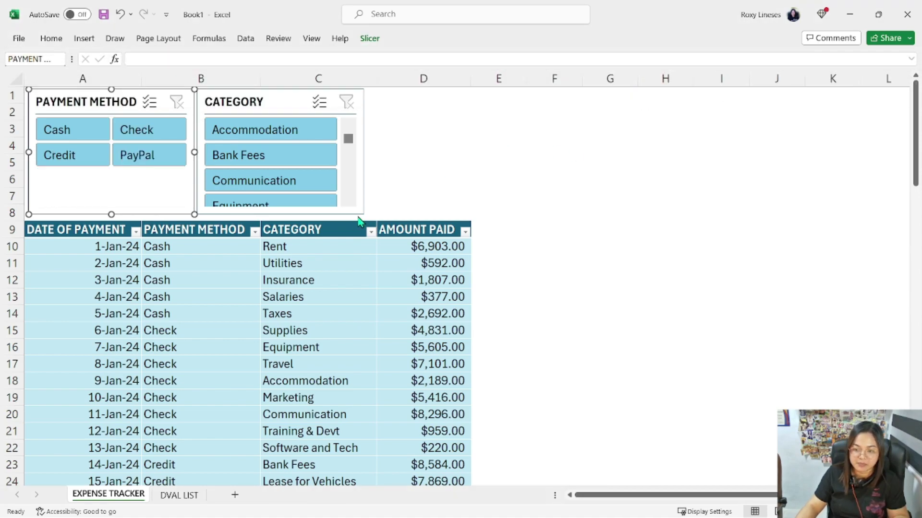
# Set the PAYMENT METHOD slicer to three columns and increase its button height to more than 0.5 inches to fill the slicer.
pyautogui.click(371, 39)
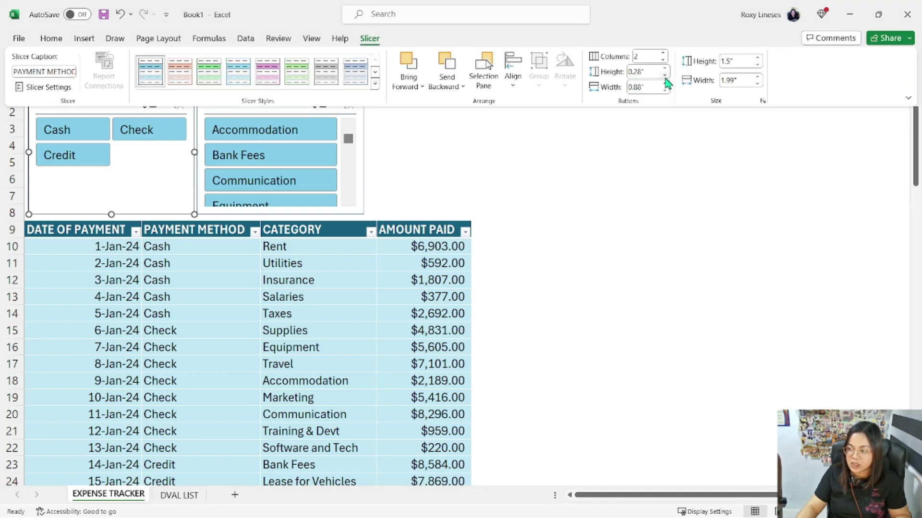
pyautogui.click(665, 69)
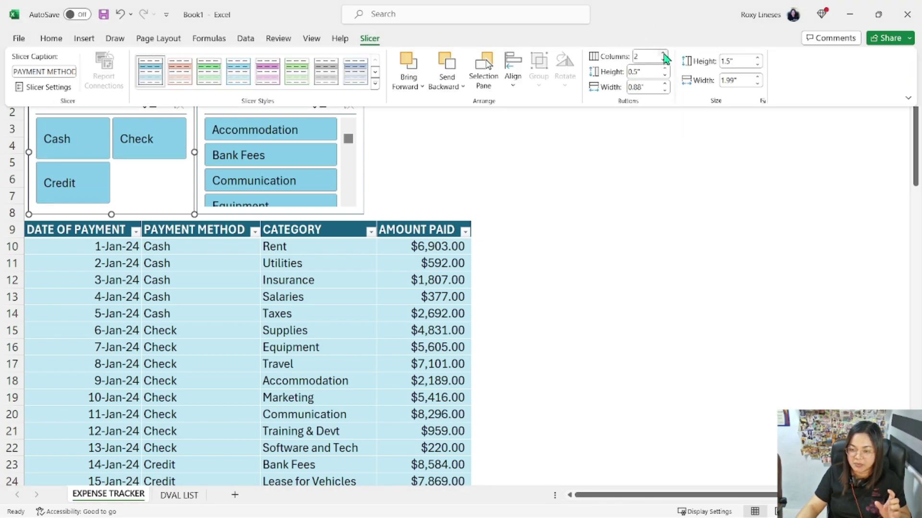
pyautogui.click(665, 54)
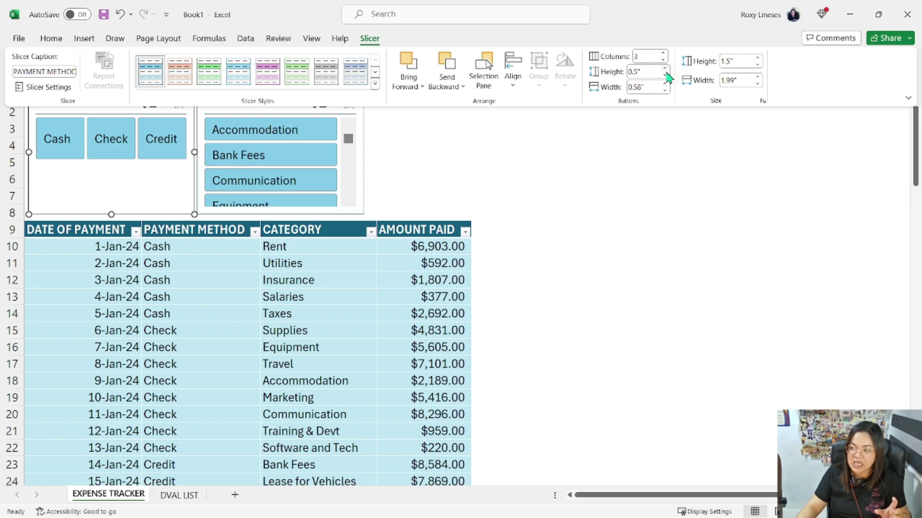
pyautogui.click(665, 70)
pyautogui.click(410, 165)
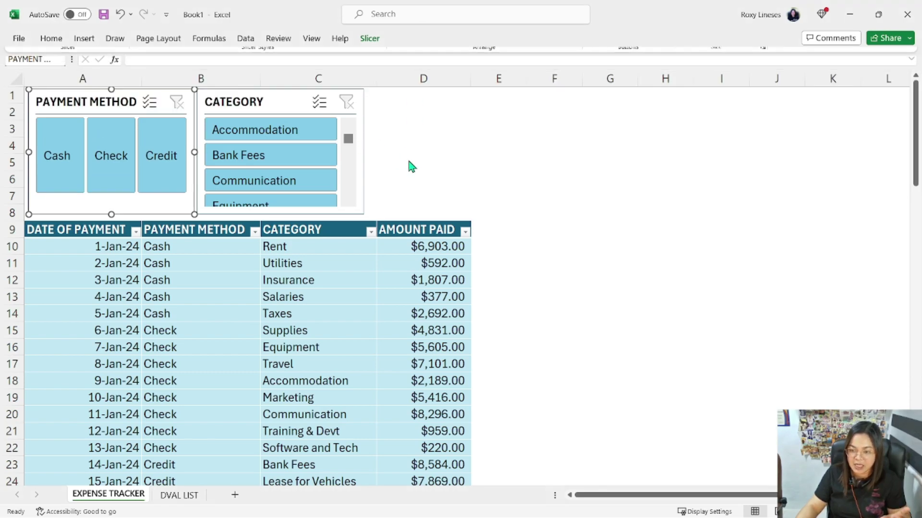
# Widen the CATEGORY slicer to about 5.25 inches so that it extends past the table into column G.
pyautogui.click(268, 99)
pyautogui.moveTo(364, 152); pyautogui.dragTo(453, 118)
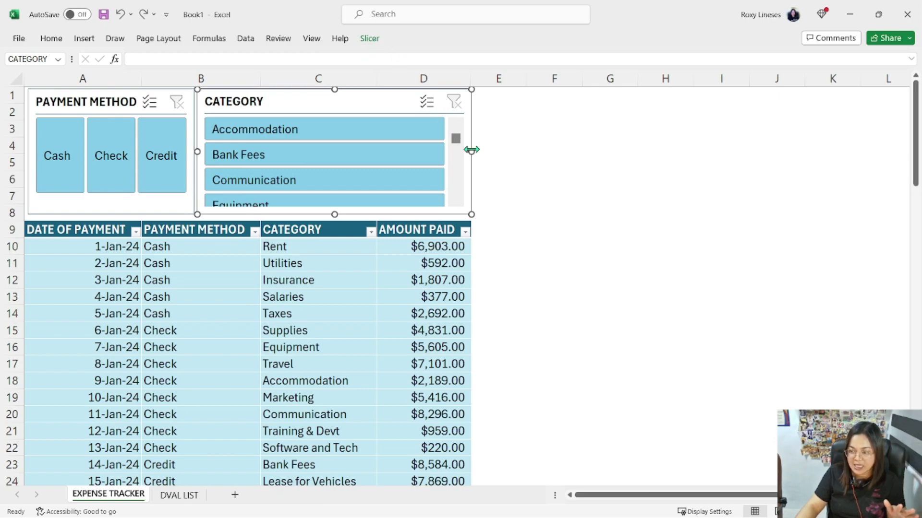
pyautogui.moveTo(471, 152); pyautogui.dragTo(636, 152)
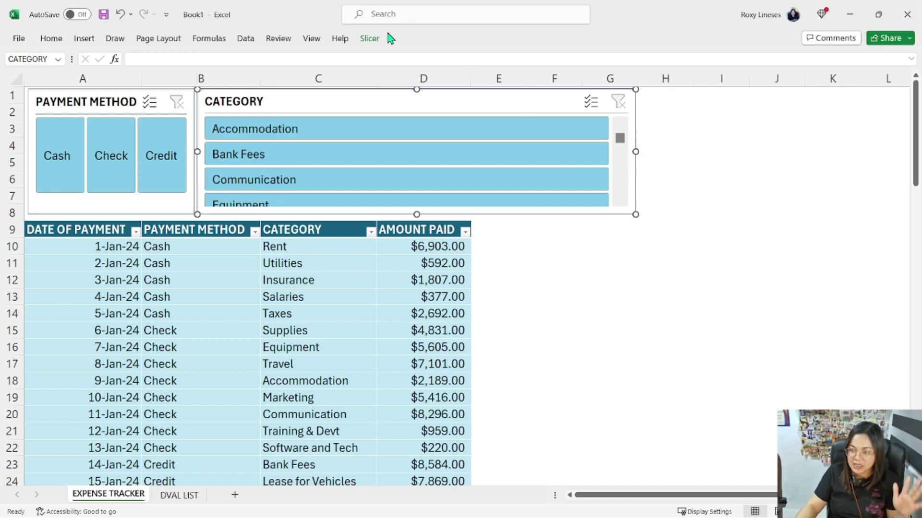
# Arrange the CATEGORY slicer's buttons in five columns with a 0.2-inch button height, and widen the slicer to the end of column H.
pyautogui.click(372, 38)
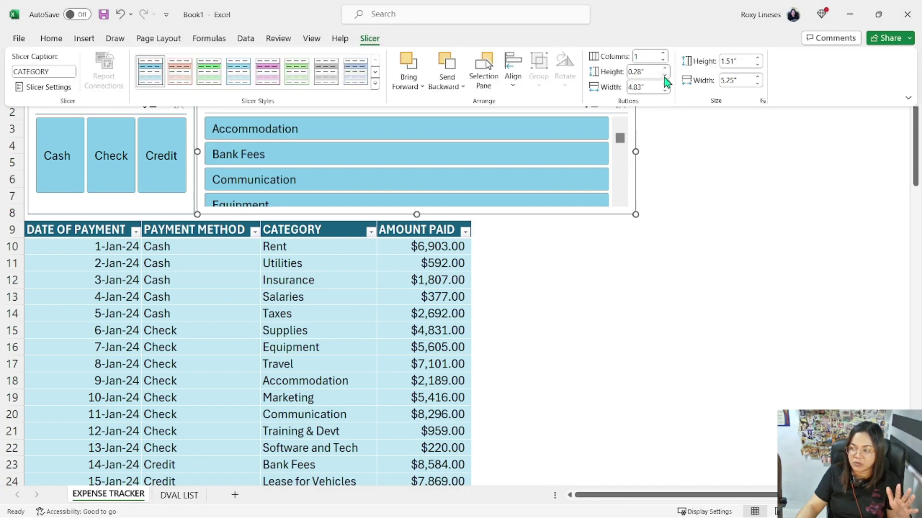
pyautogui.click(665, 75)
pyautogui.click(664, 54)
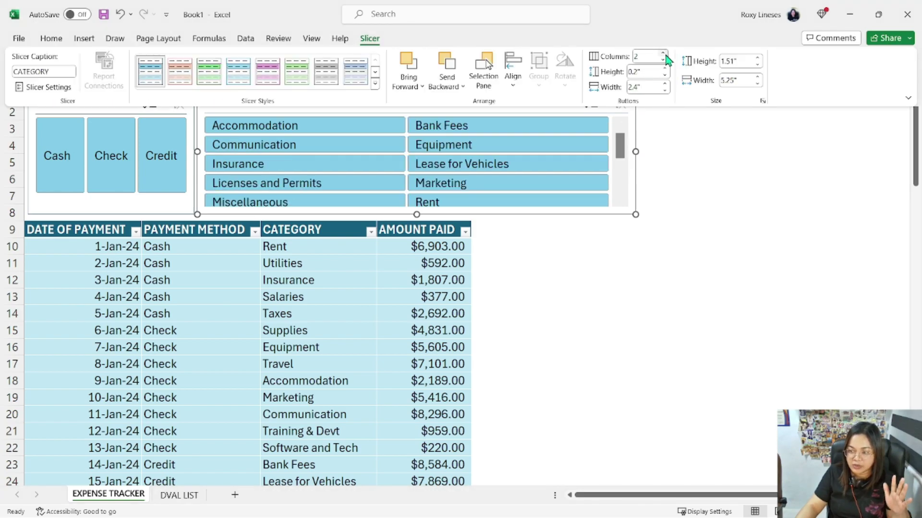
pyautogui.click(664, 54)
pyautogui.click(664, 55)
pyautogui.click(664, 54)
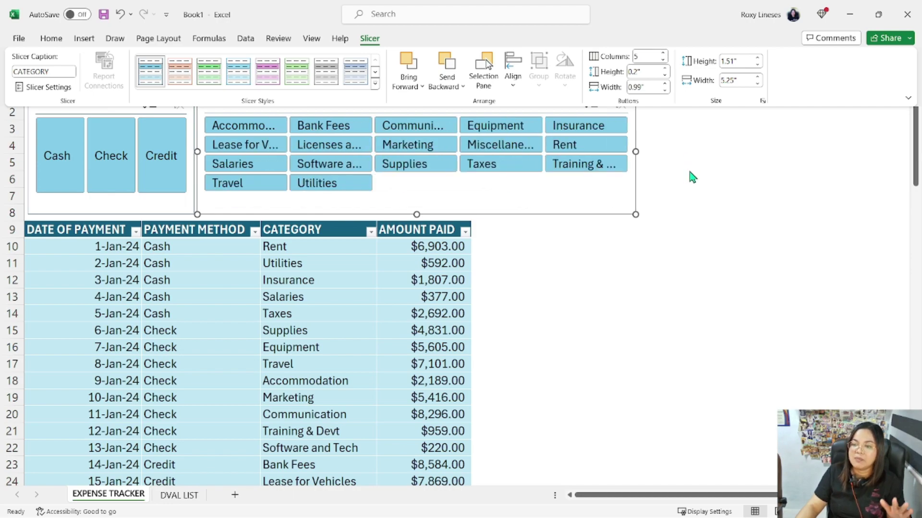
pyautogui.press('Escape')
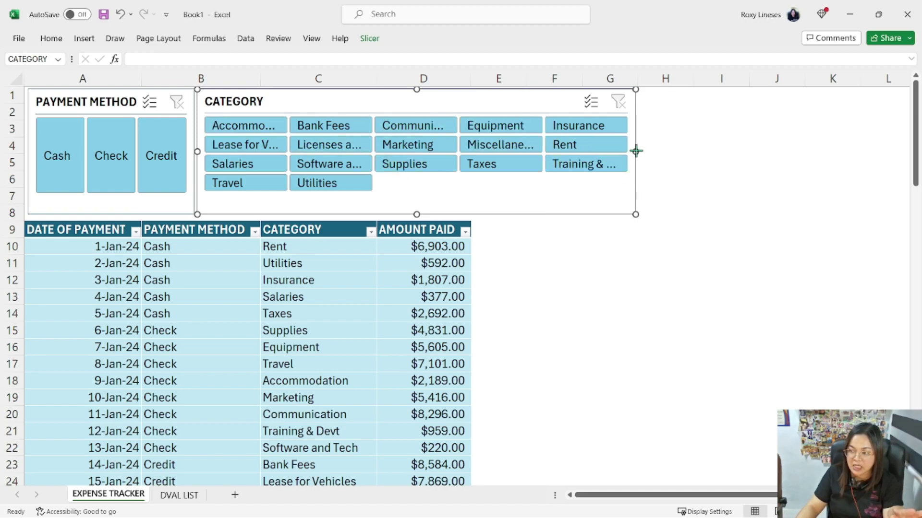
pyautogui.moveTo(635, 151); pyautogui.dragTo(691, 149)
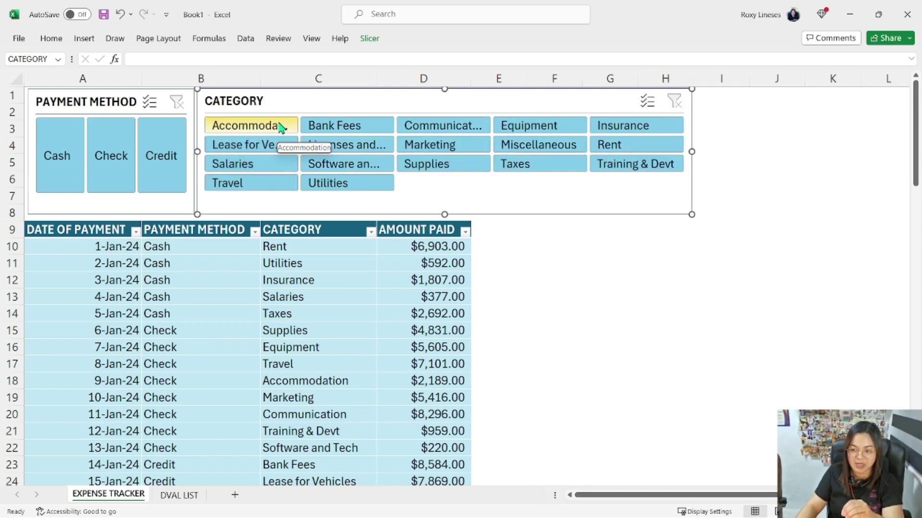
pyautogui.click(553, 282)
# Add a total row to the expense table.
pyautogui.click(310, 295)
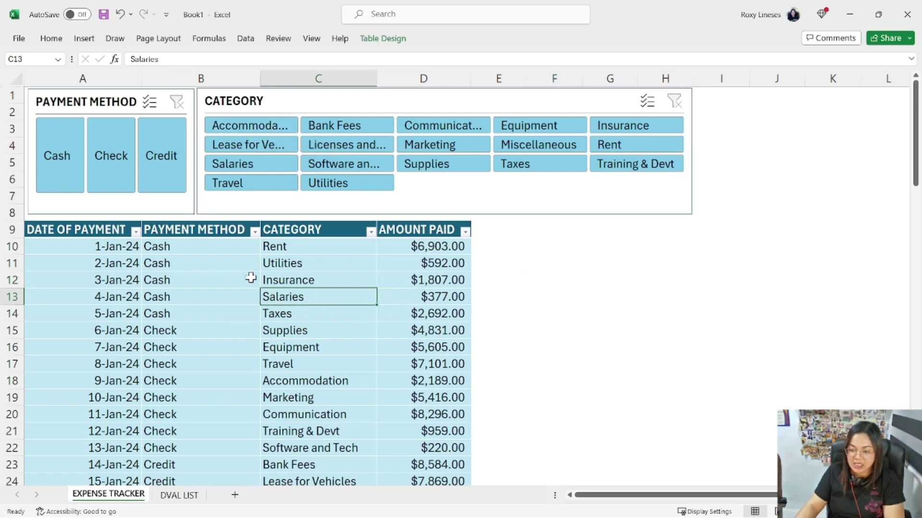
pyautogui.click(231, 298)
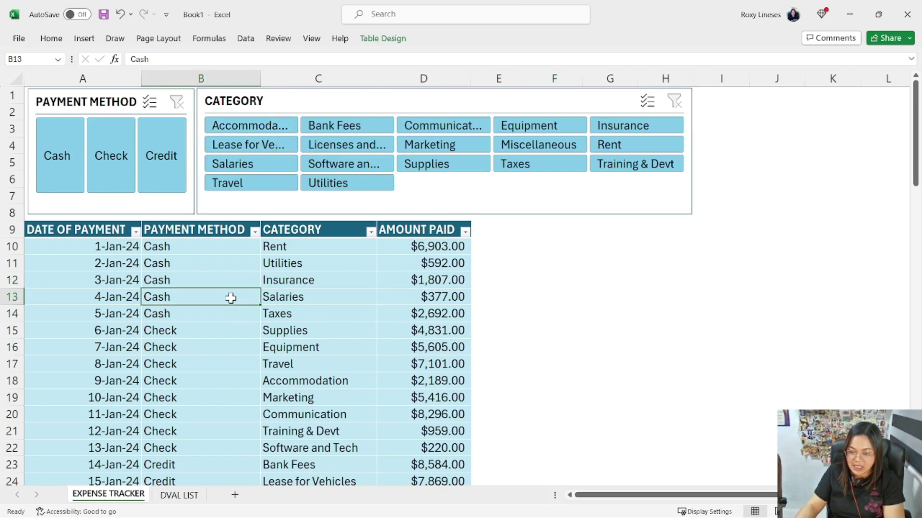
pyautogui.click(382, 39)
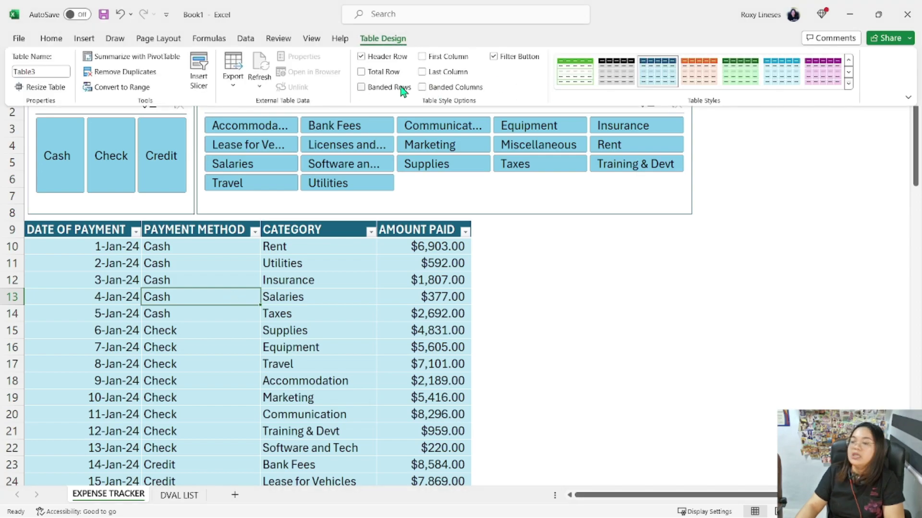
pyautogui.click(361, 72)
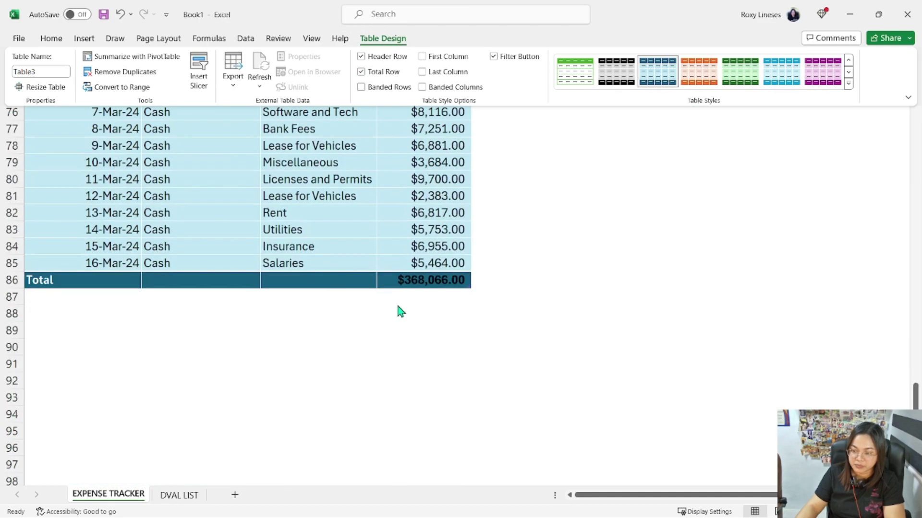
# Change the font color of the AMOUNT PAID total in D86 to white.
pyautogui.click(432, 281)
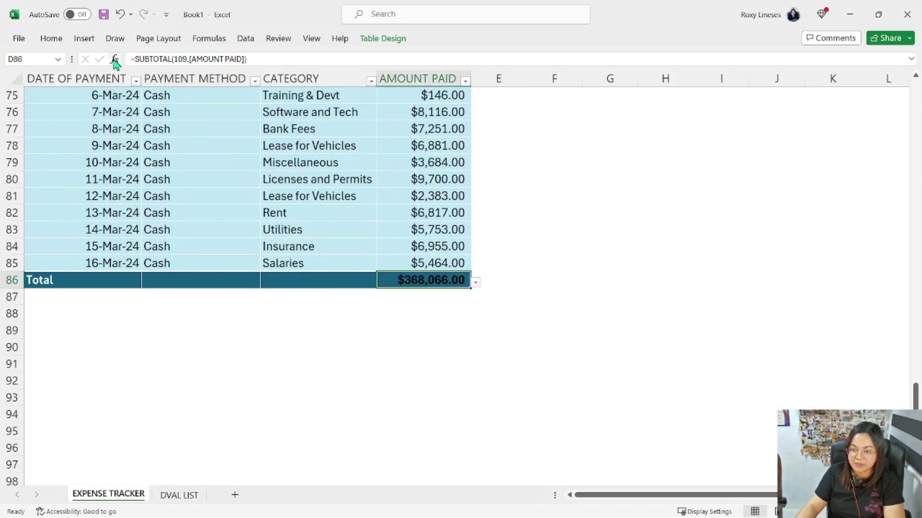
pyautogui.click(51, 38)
pyautogui.click(197, 80)
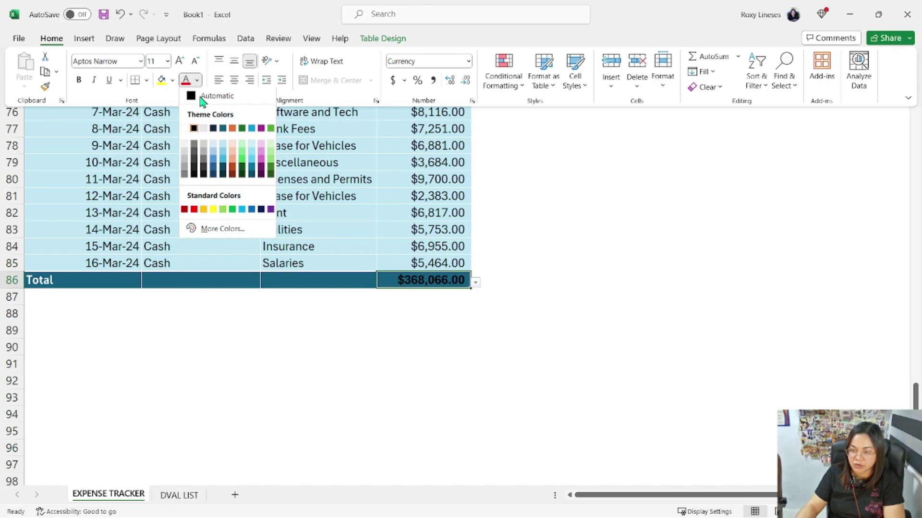
pyautogui.click(184, 129)
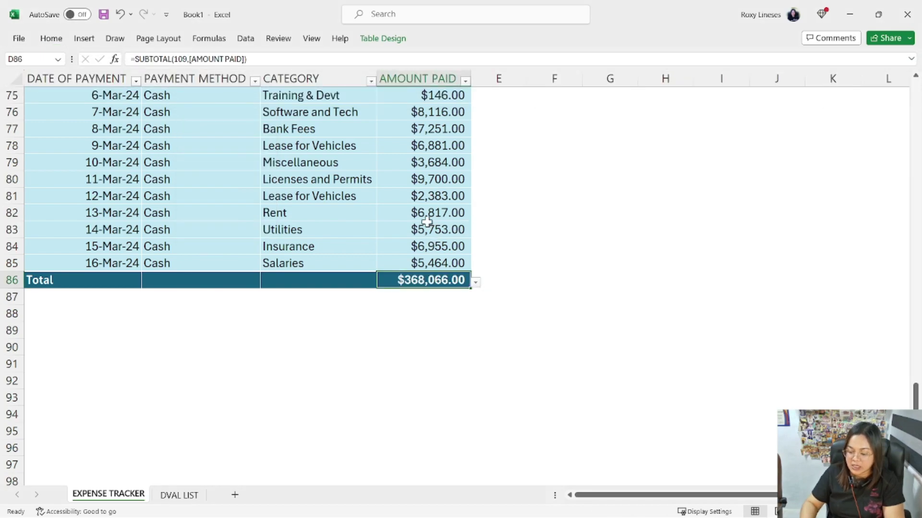
# Review the total row at the end of the expense table and the Total Row option in the table style options.
pyautogui.hotkey('ctrl', 'Home')
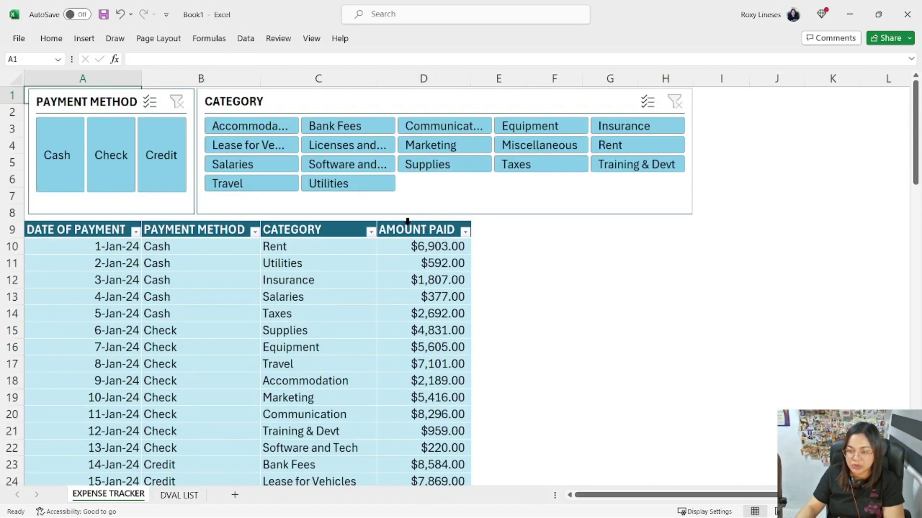
pyautogui.click(430, 349)
pyautogui.hotkey('ctrl', 'Down')
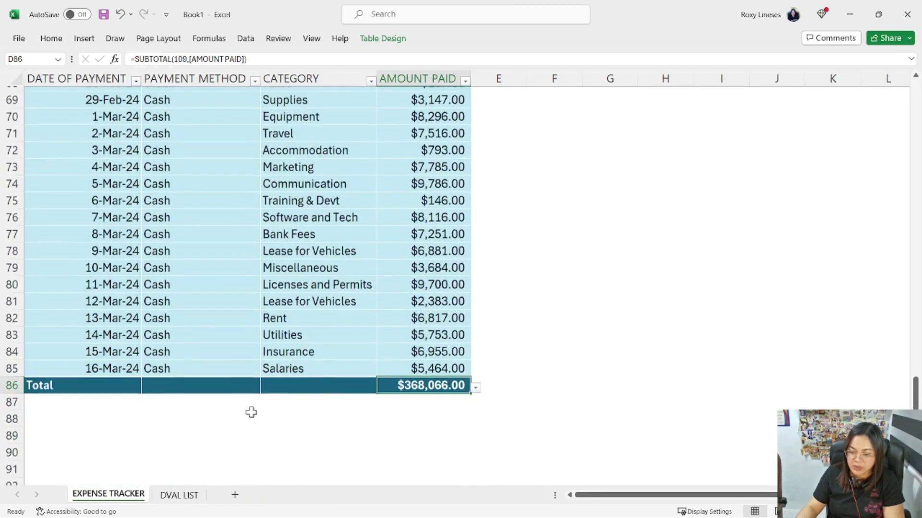
pyautogui.moveTo(134, 380); pyautogui.dragTo(432, 380)
pyautogui.click(383, 39)
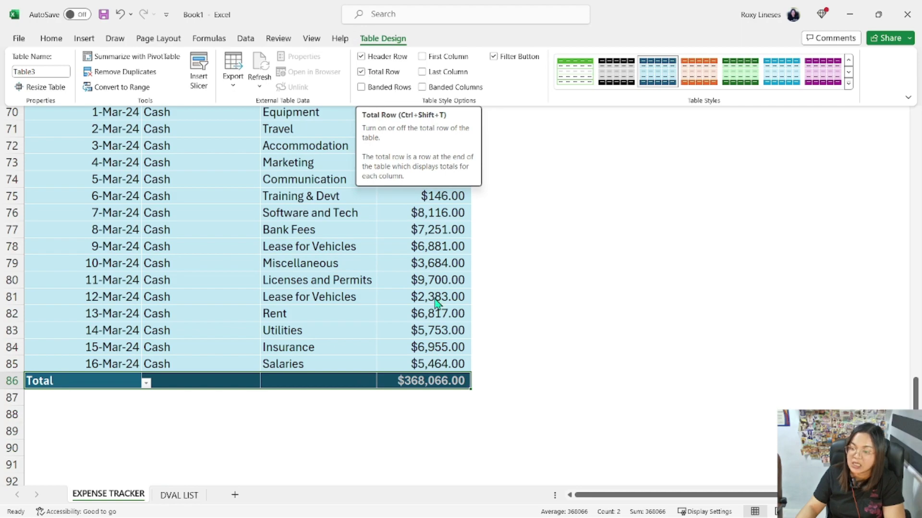
pyautogui.click(435, 330)
# Try Average as the AMOUNT PAID total's function and restore it to Sum.
pyautogui.click(442, 382)
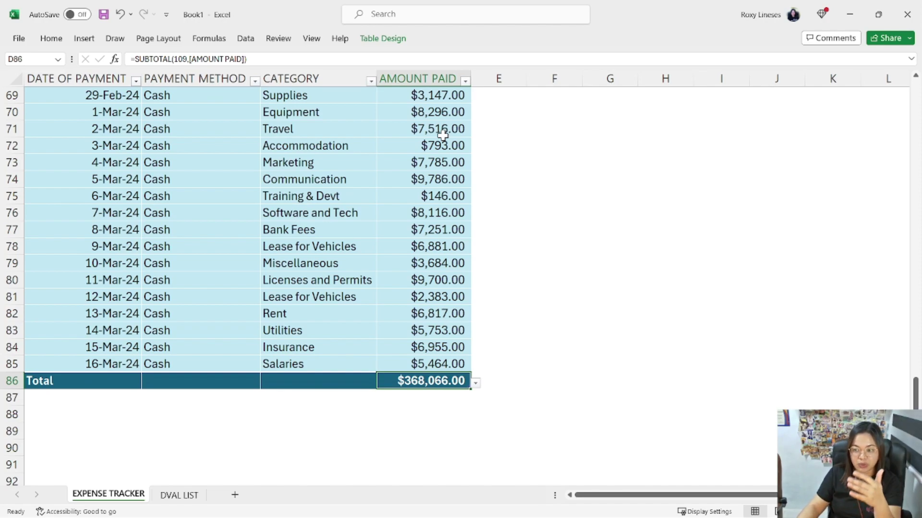
pyautogui.click(475, 383)
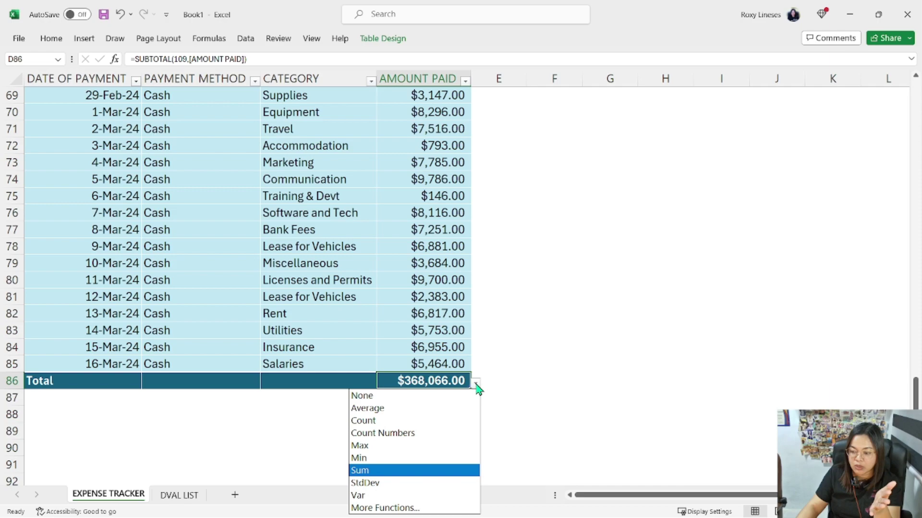
pyautogui.click(475, 383)
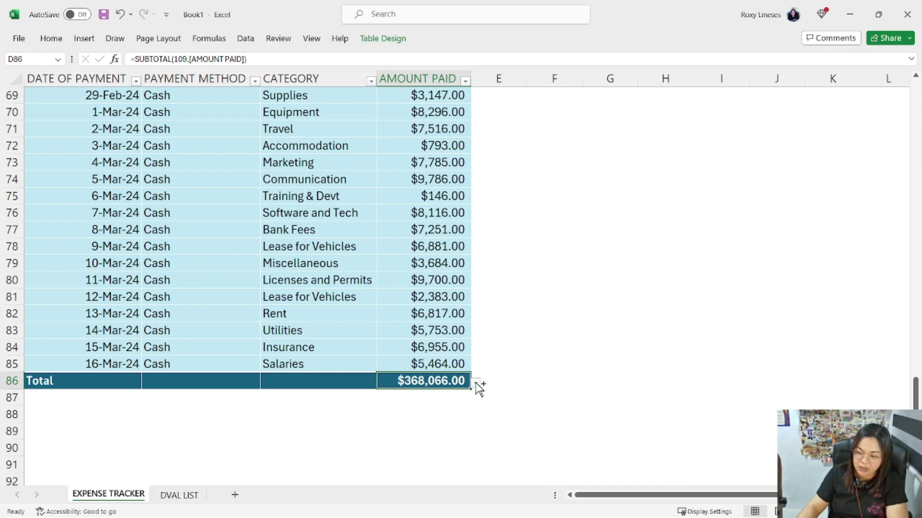
pyautogui.click(476, 384)
pyautogui.click(462, 408)
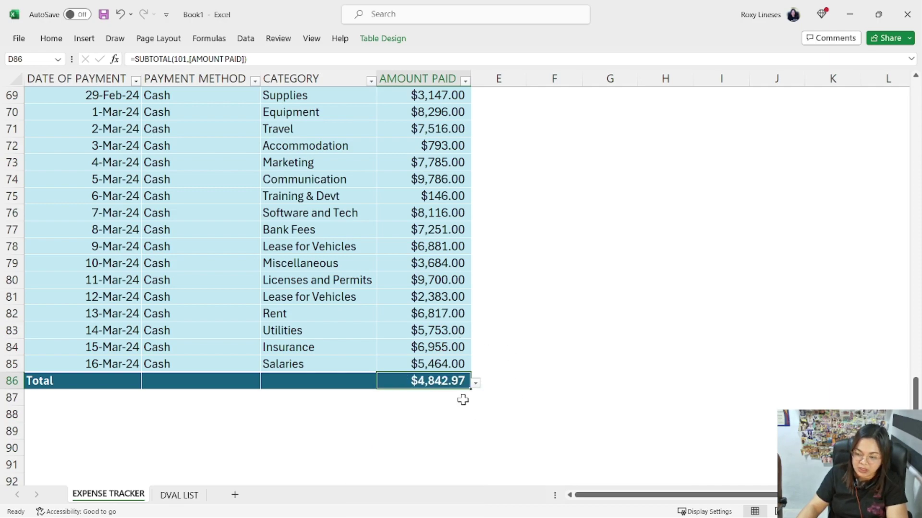
pyautogui.click(476, 384)
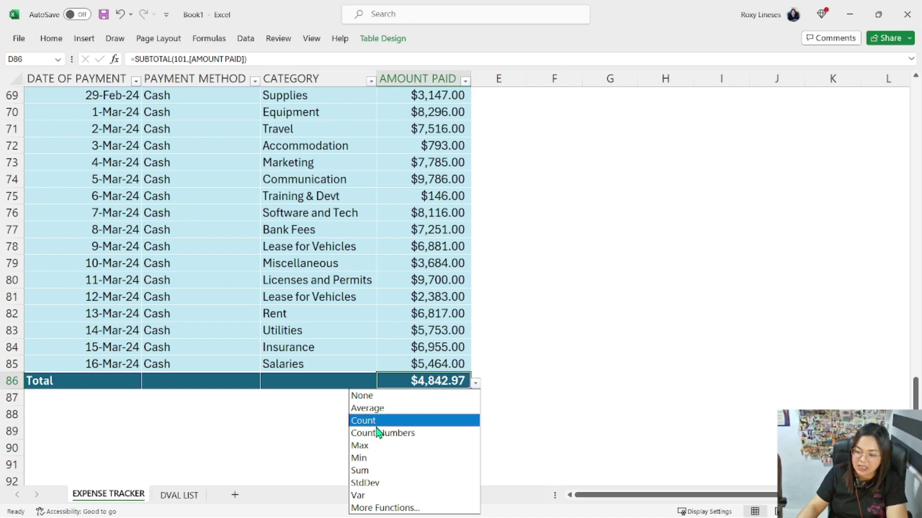
pyautogui.click(384, 470)
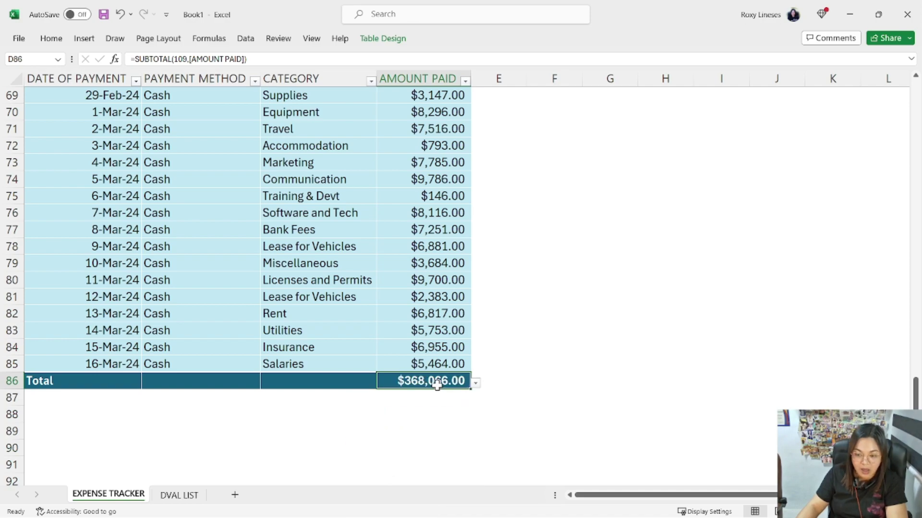
# Set the total row's function for the PAYMENT METHOD column to Count.
pyautogui.click(201, 381)
pyautogui.click(265, 383)
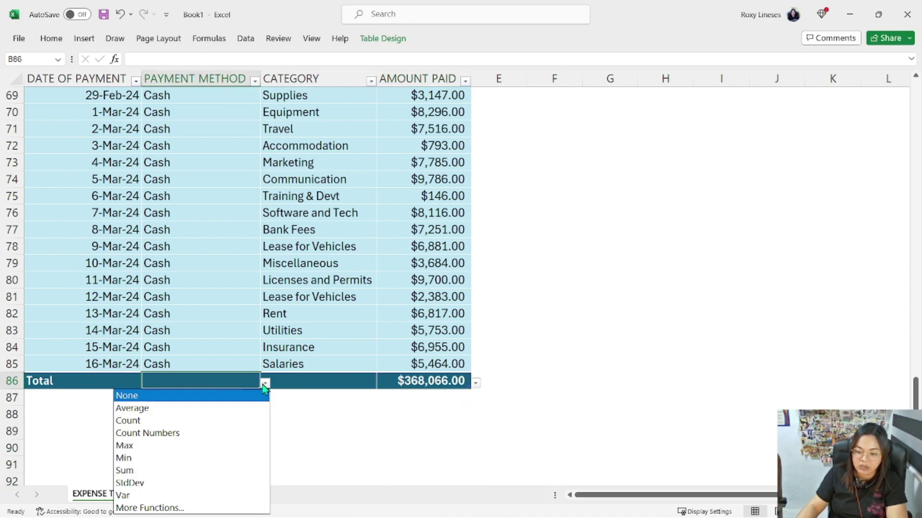
pyautogui.click(175, 421)
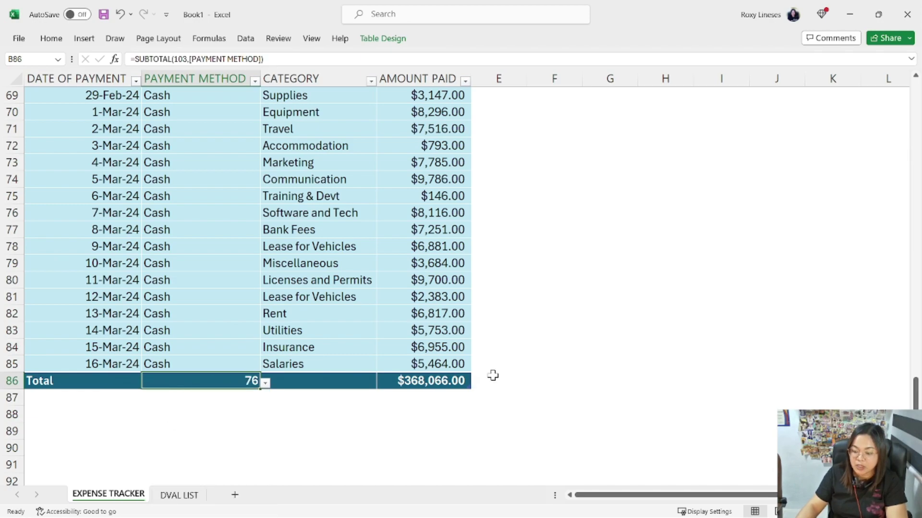
# Filter the table with the slicers to Cash payments in the Accommodation category and check the number of records found.
pyautogui.hotkey('ctrl', 'Home')
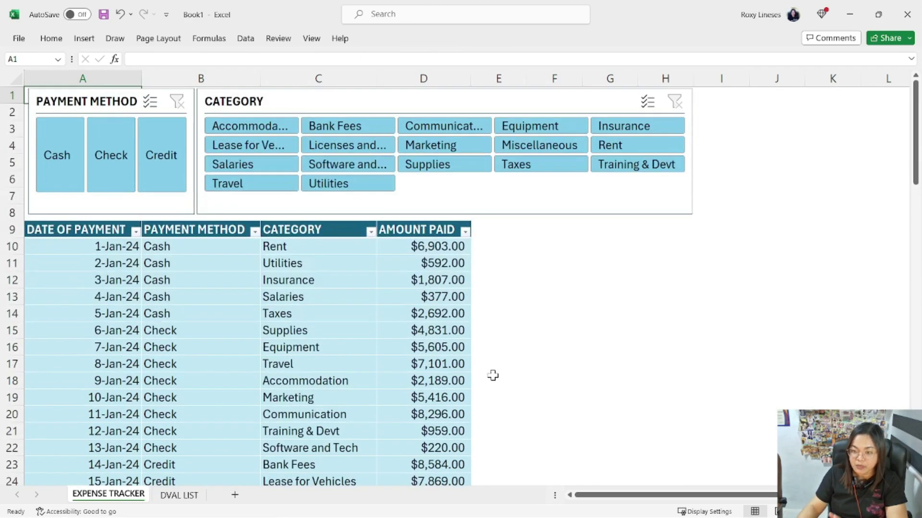
pyautogui.click(69, 161)
pyautogui.click(255, 128)
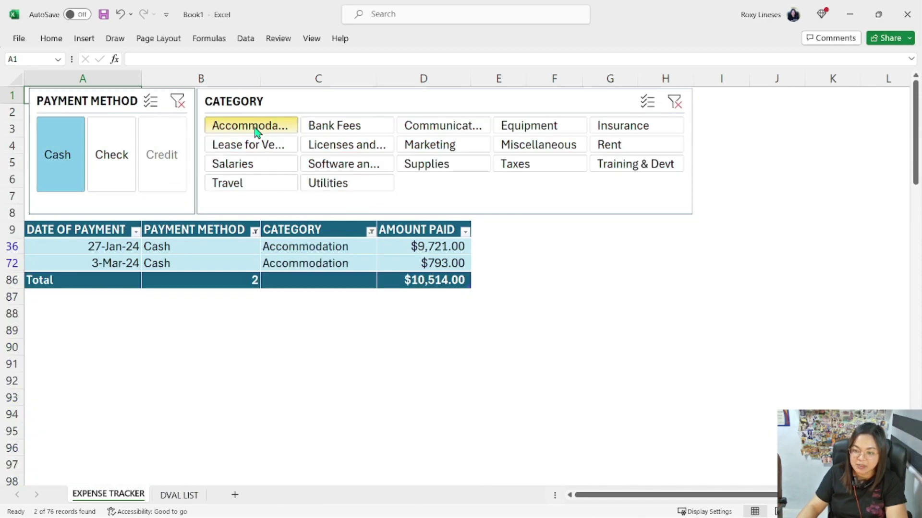
pyautogui.click(41, 515)
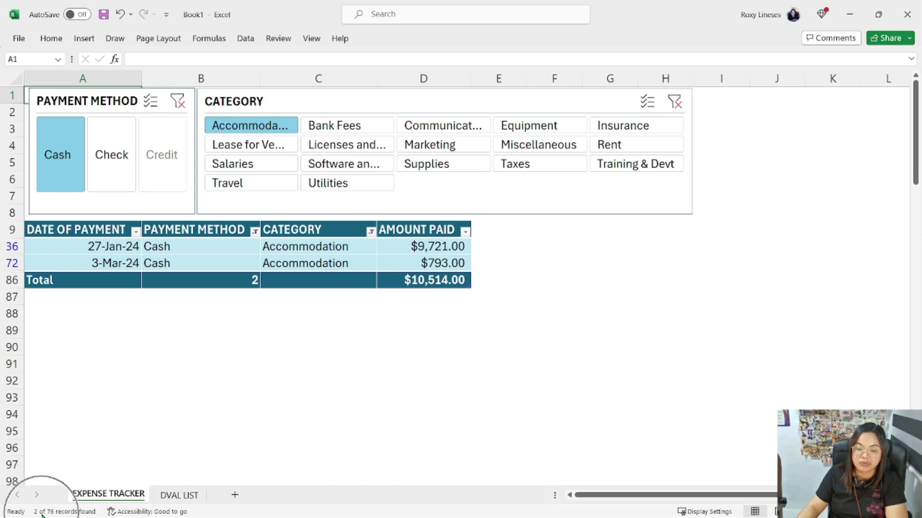
pyautogui.click(41, 514)
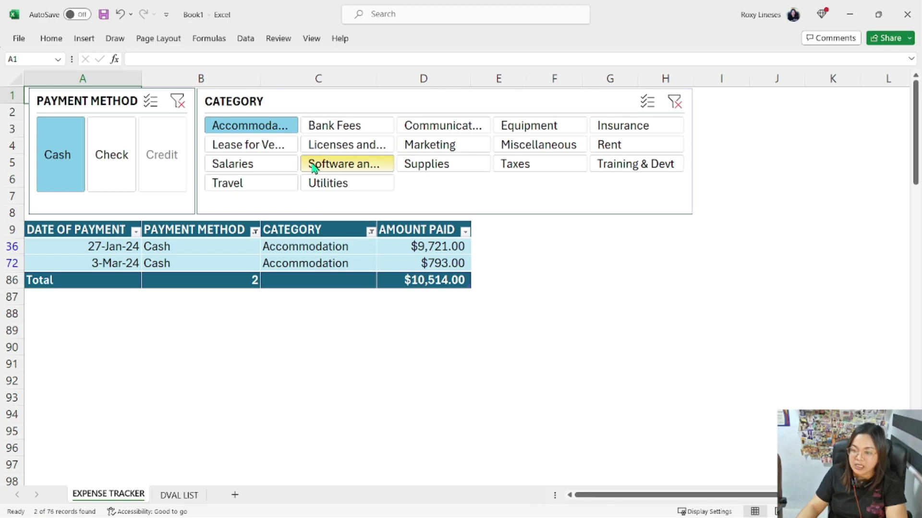
# Filter the Cash payments by Bank Fees, Communication and Equipment in turn with the CATEGORY slicer.
pyautogui.click(344, 129)
pyautogui.click(446, 132)
pyautogui.click(572, 130)
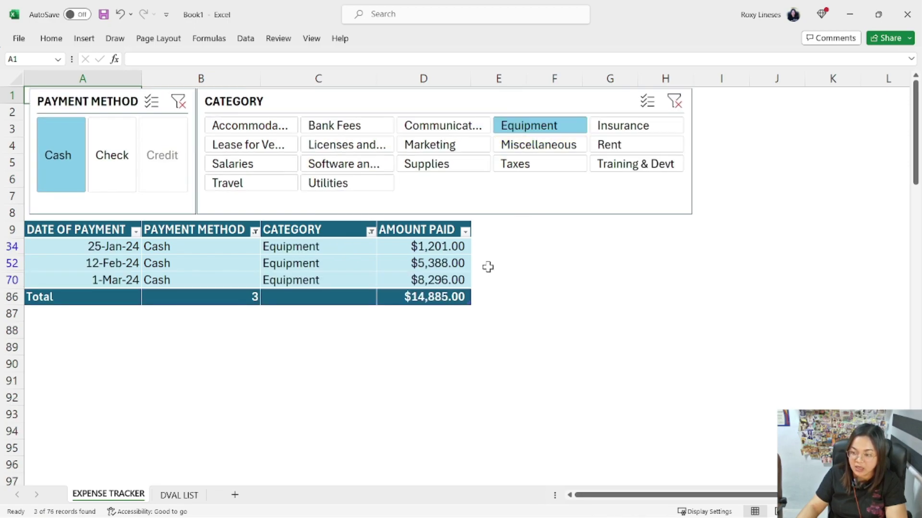
# Inspect the AMOUNT PAID total's formula and the filter list in the CATEGORY column header.
pyautogui.click(455, 295)
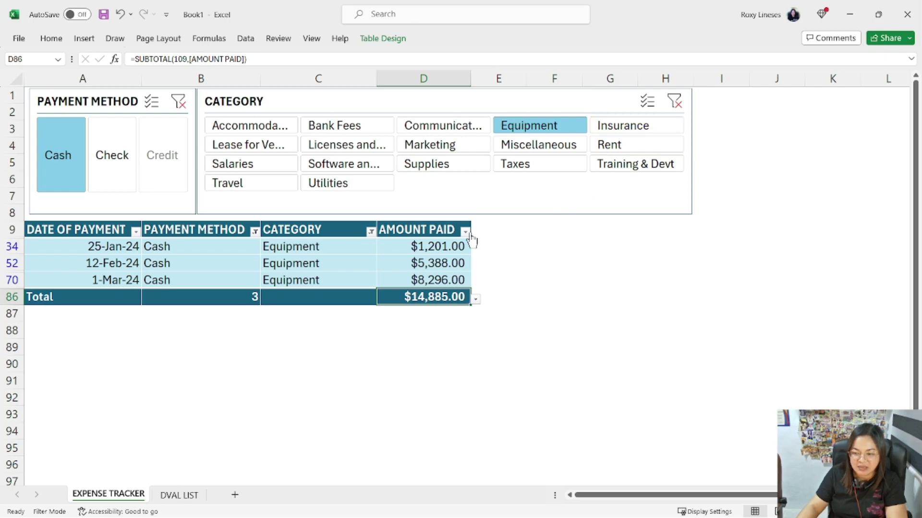
pyautogui.click(371, 233)
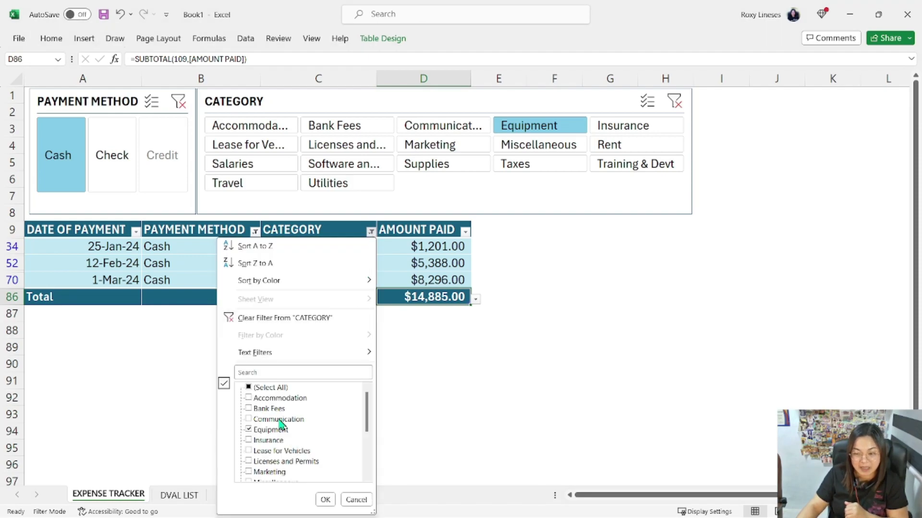
pyautogui.press('Return')
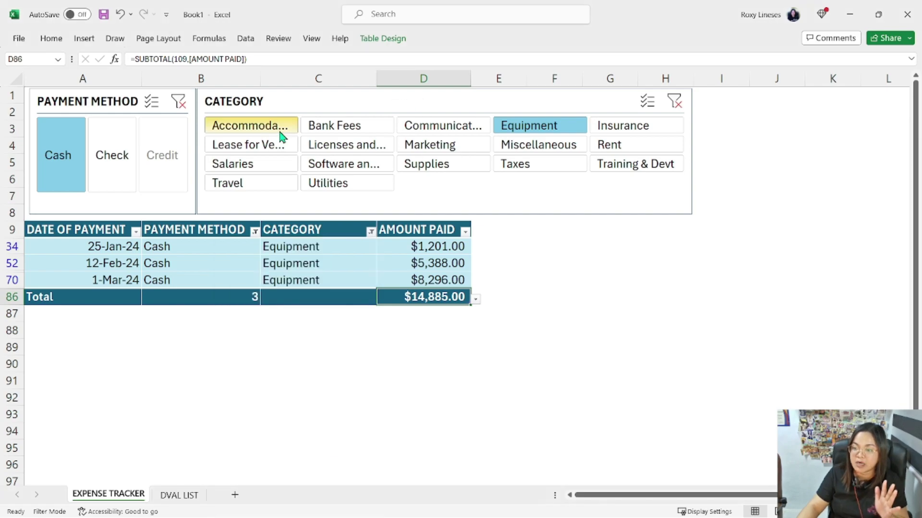
# Go through Accommodation, Bank Fees, Communication, Equipment and Insurance in the CATEGORY slicer, ending with the table filtered to Rent.
pyautogui.click(281, 134)
pyautogui.click(343, 134)
pyautogui.click(441, 131)
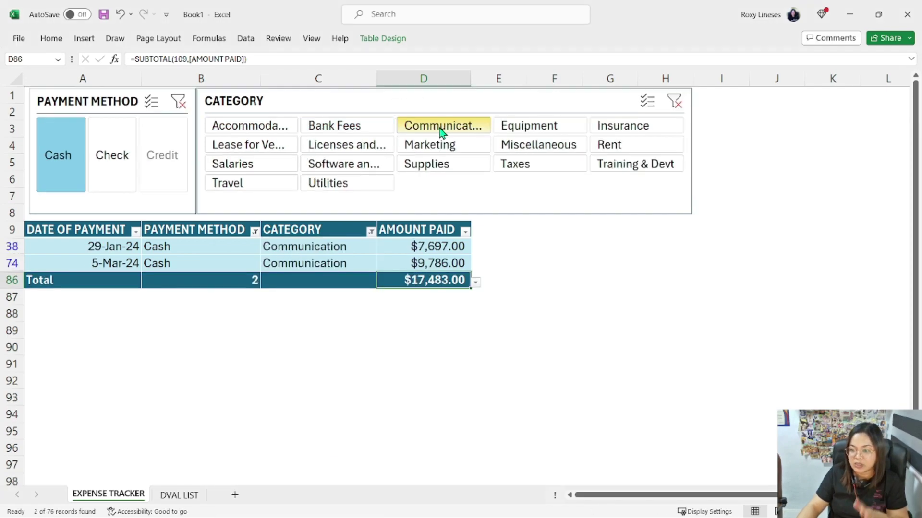
pyautogui.click(541, 130)
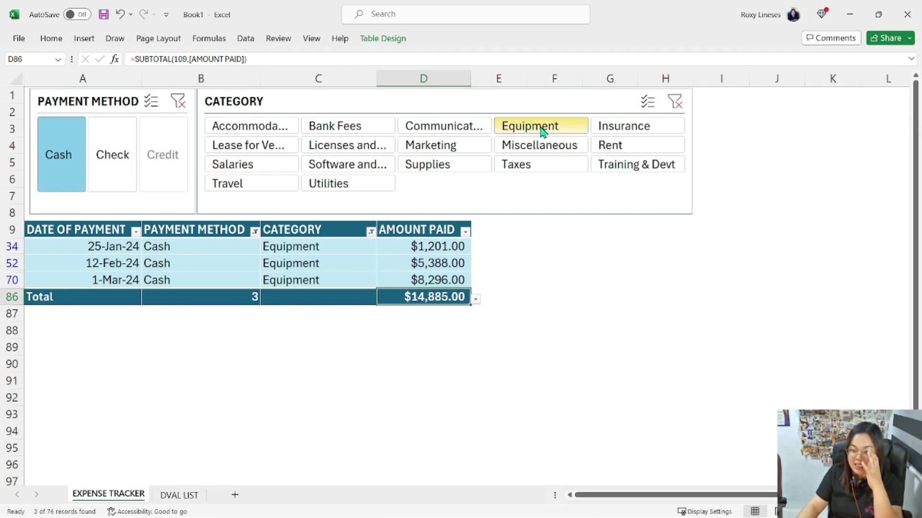
pyautogui.click(644, 134)
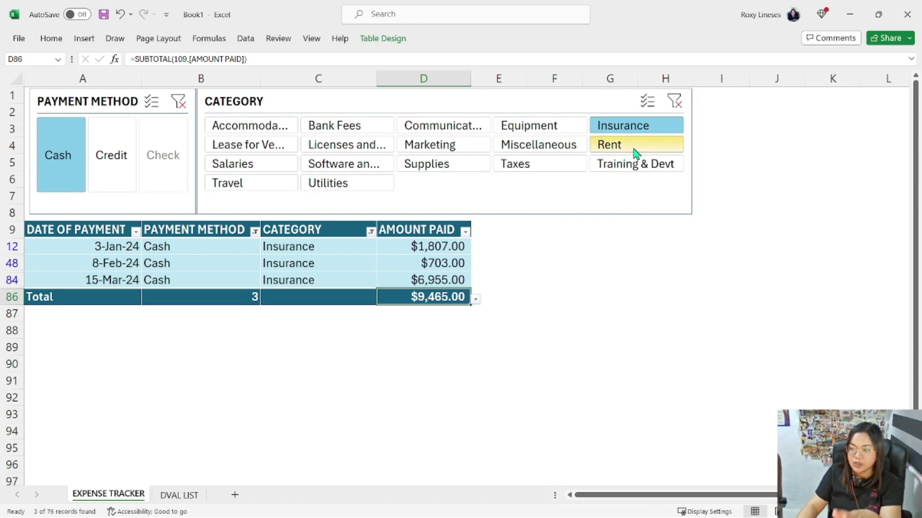
pyautogui.click(633, 149)
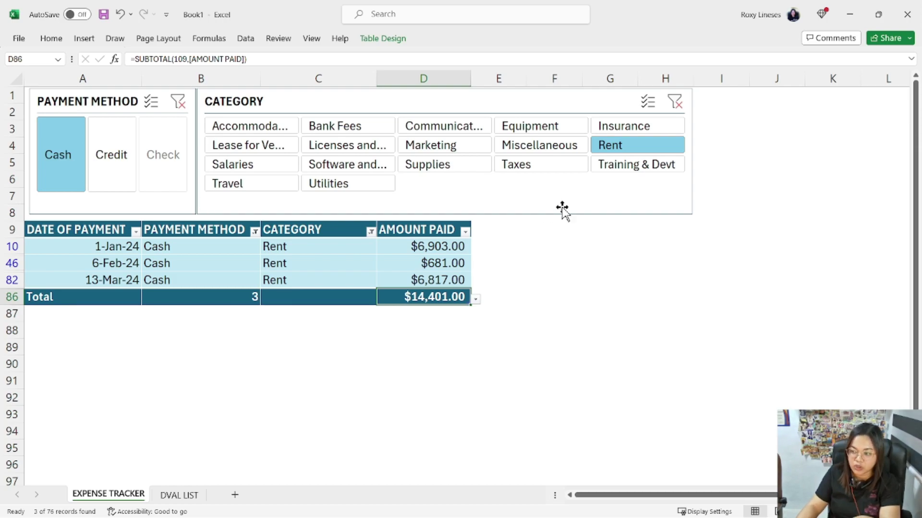
# Filter the Cash payments by Training & Devt, Utilities, Travel, Accommodation, Lease for Vehicles and Salaries in turn with the CATEGORY slicer.
pyautogui.click(609, 174)
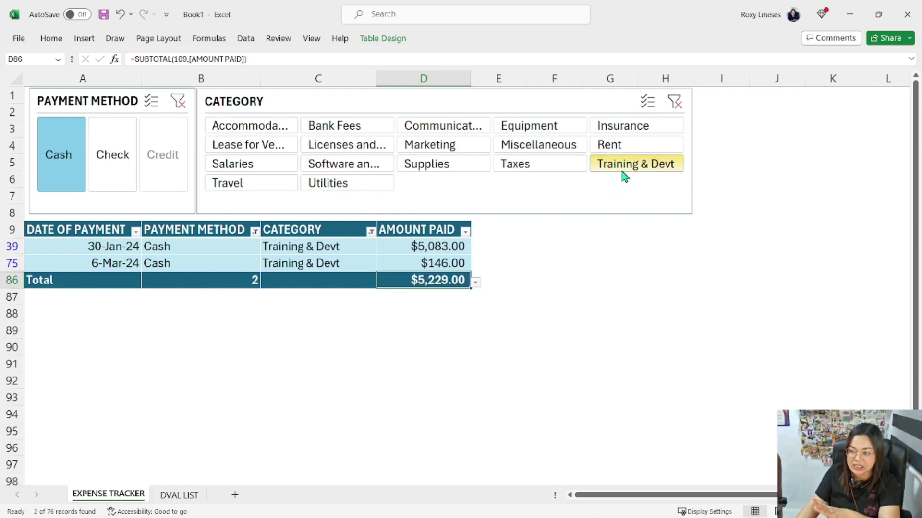
pyautogui.click(363, 181)
pyautogui.click(243, 184)
pyautogui.click(255, 145)
pyautogui.click(263, 132)
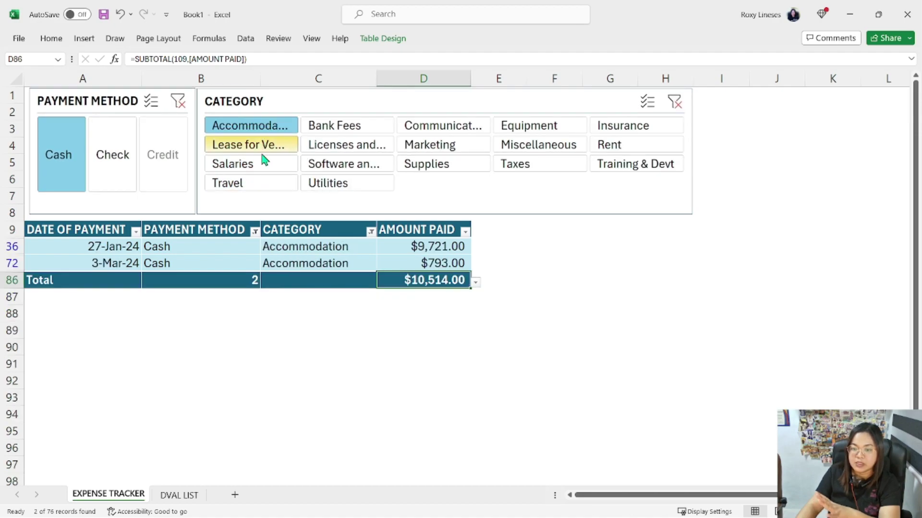
pyautogui.click(259, 146)
pyautogui.click(120, 101)
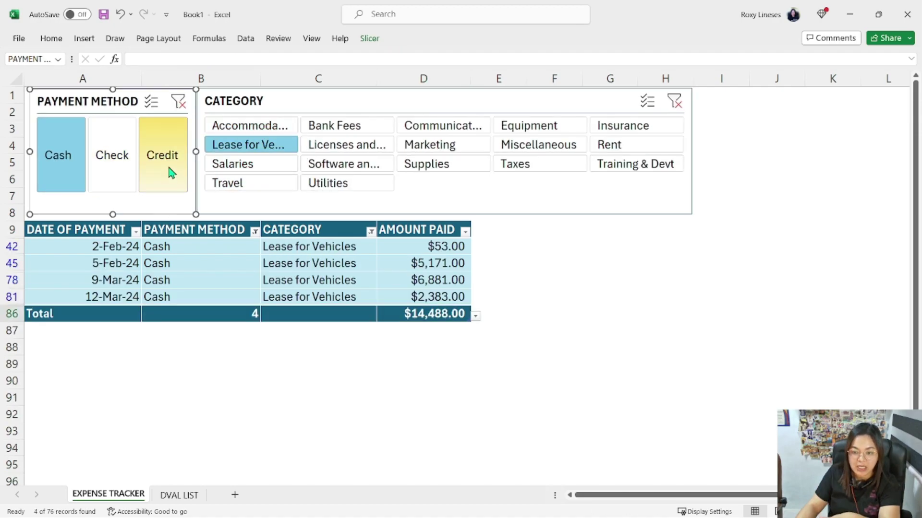
pyautogui.click(266, 167)
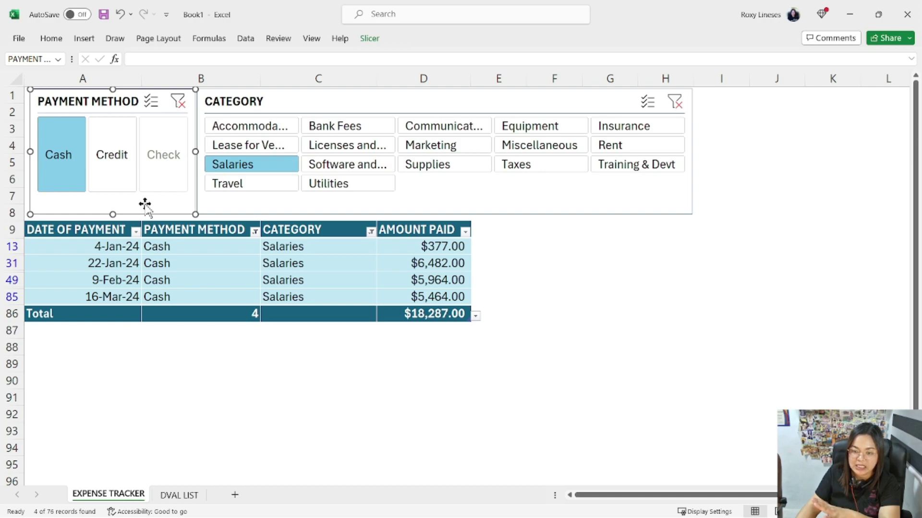
# Set the PAYMENT METHOD slicer to hide items with no data.
pyautogui.rightClick(122, 112)
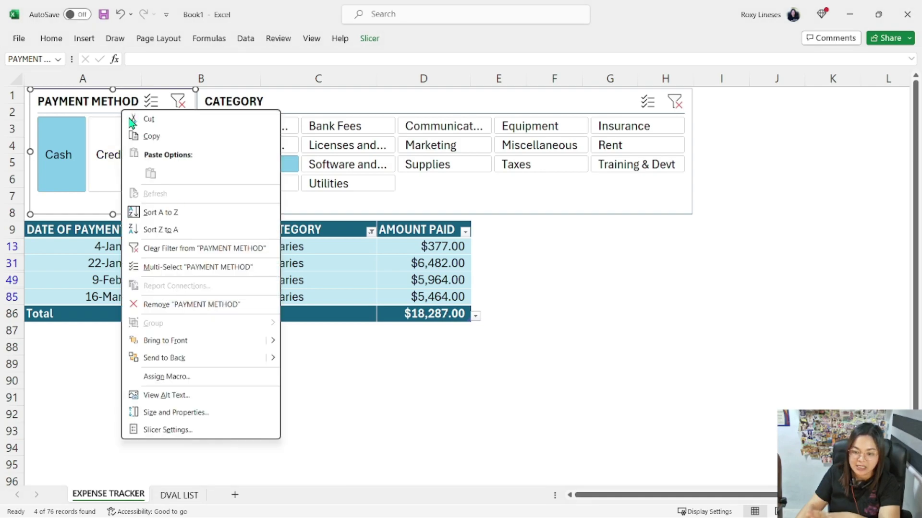
pyautogui.click(159, 430)
pyautogui.click(174, 456)
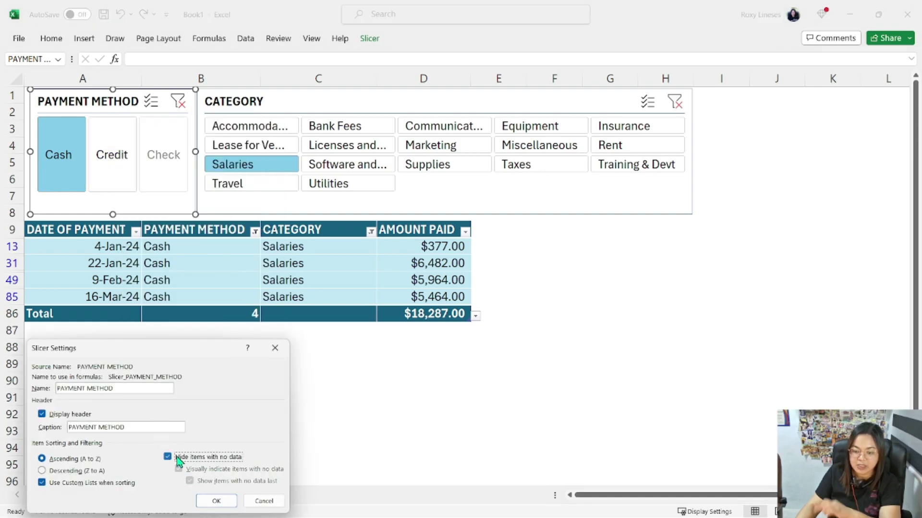
# Set the CATEGORY slicer to hide items with no data.
pyautogui.rightClick(370, 106)
pyautogui.click(411, 430)
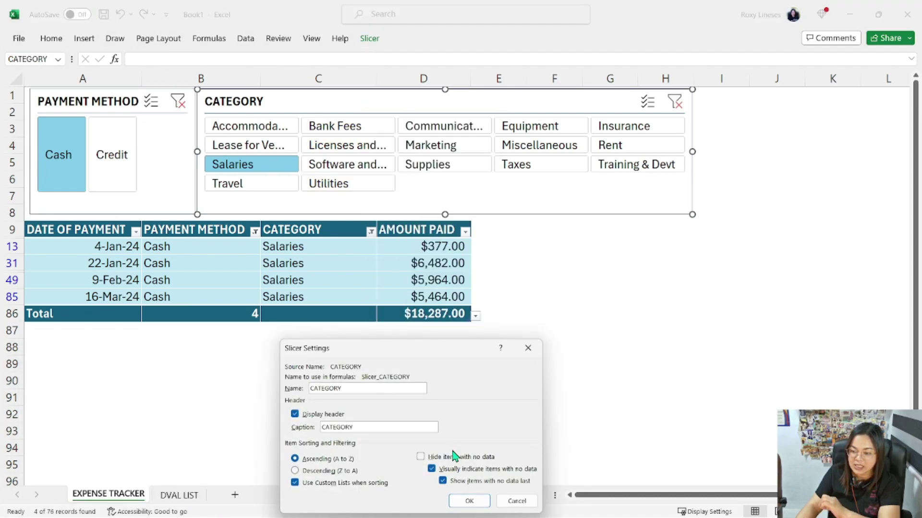
pyautogui.click(433, 458)
pyautogui.click(469, 500)
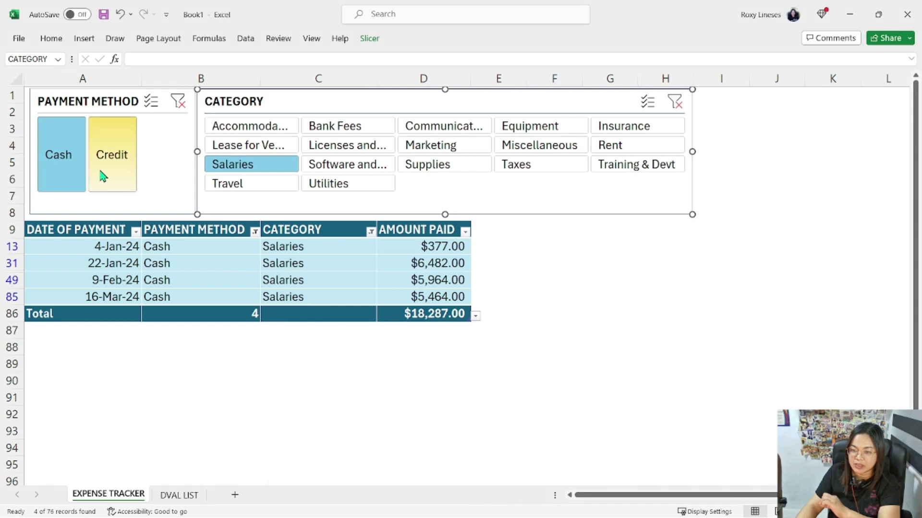
# Compare the Salaries records paid by Credit and by Cash with the PAYMENT METHOD slicer, and clear both slicers' filters.
pyautogui.click(113, 160)
pyautogui.click(67, 160)
pyautogui.click(118, 169)
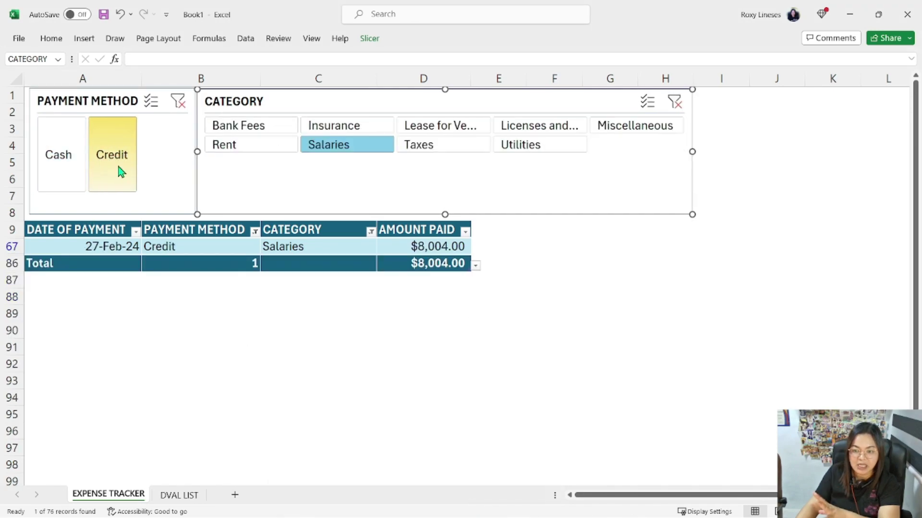
pyautogui.click(61, 163)
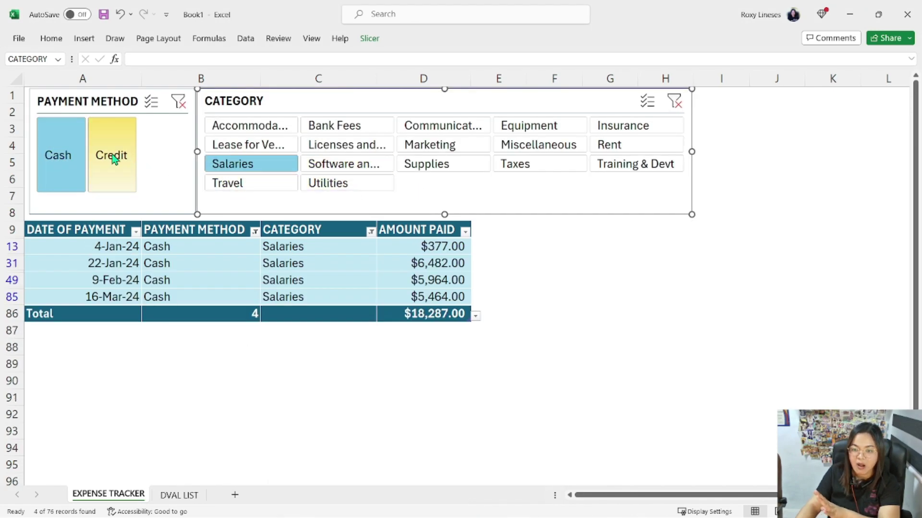
pyautogui.click(113, 160)
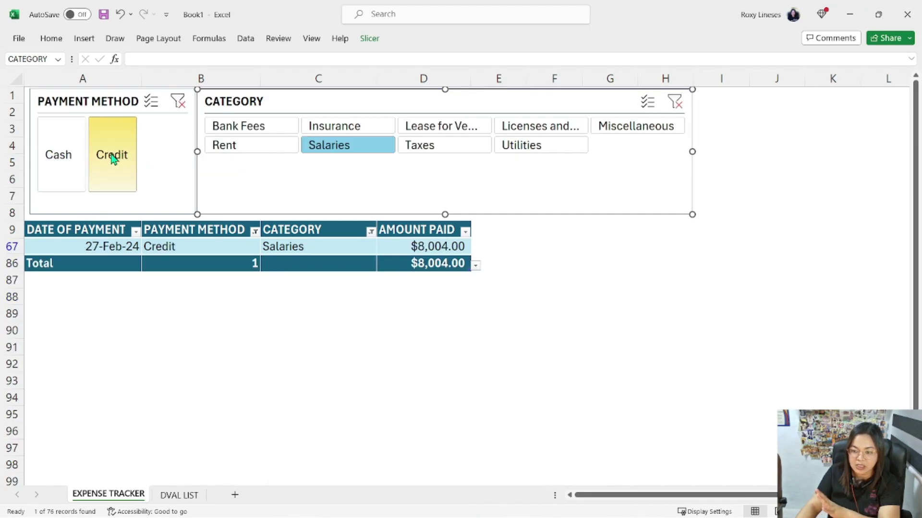
pyautogui.click(178, 102)
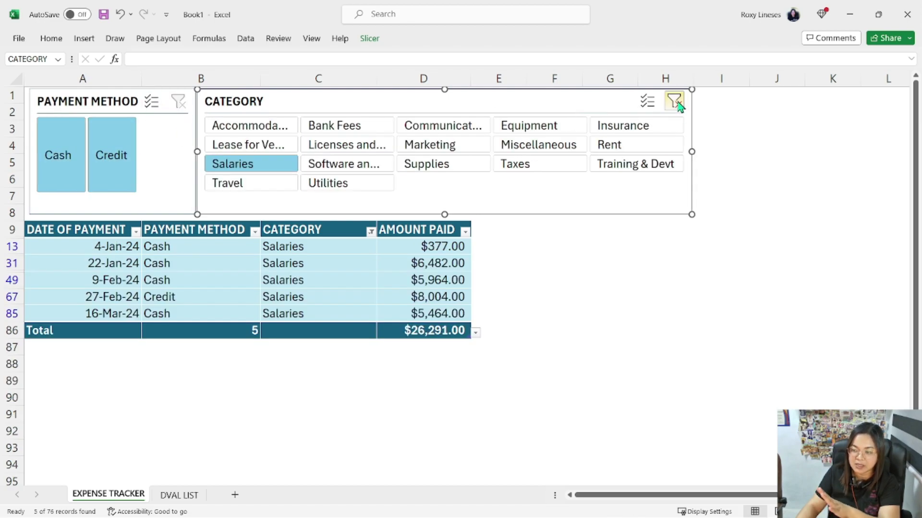
pyautogui.click(679, 105)
# Filter the whole table by Cash and by Credit in turn, clearing the PAYMENT METHOD filter after each.
pyautogui.click(71, 146)
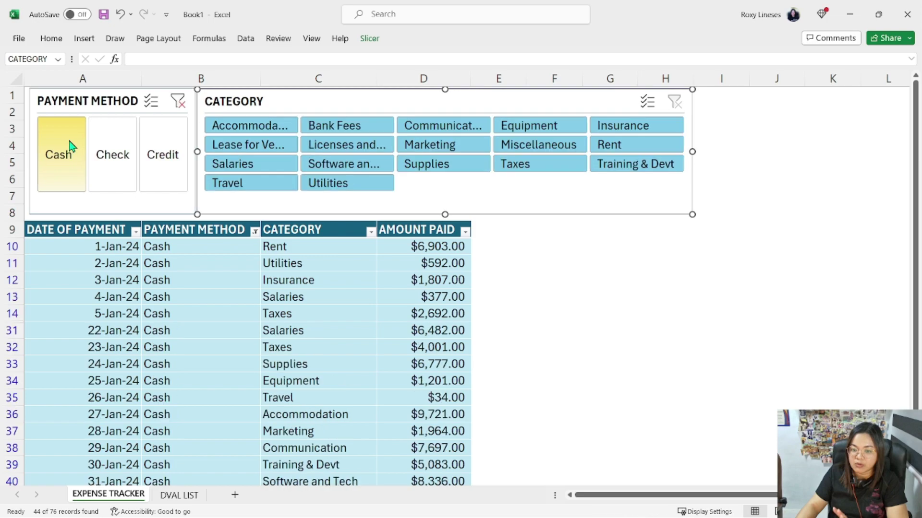
pyautogui.click(182, 104)
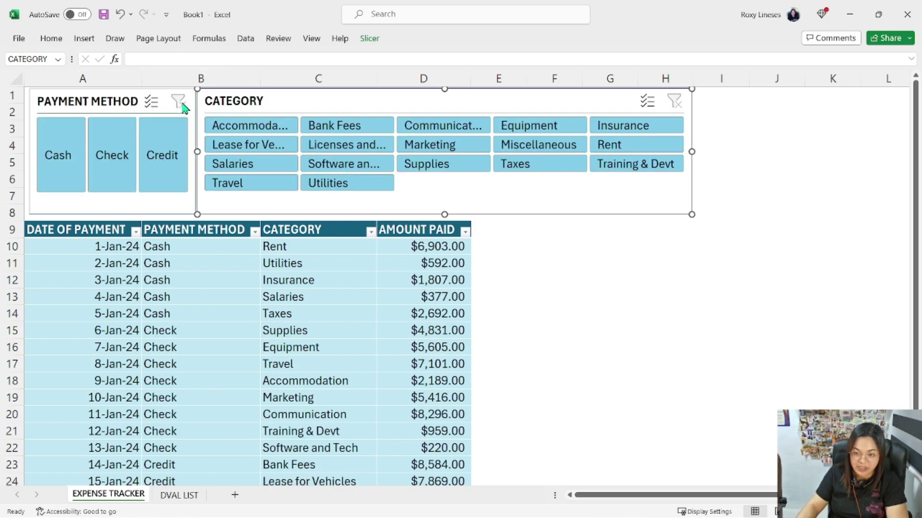
pyautogui.click(168, 171)
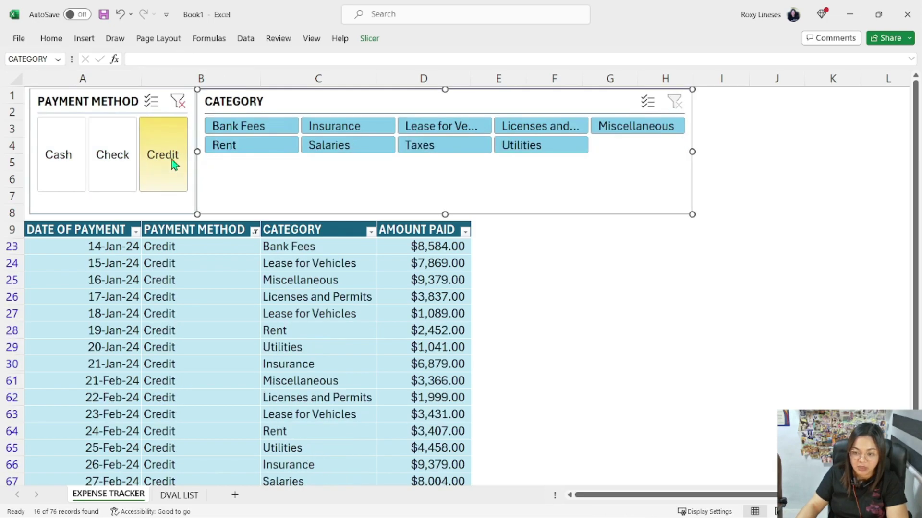
pyautogui.click(183, 108)
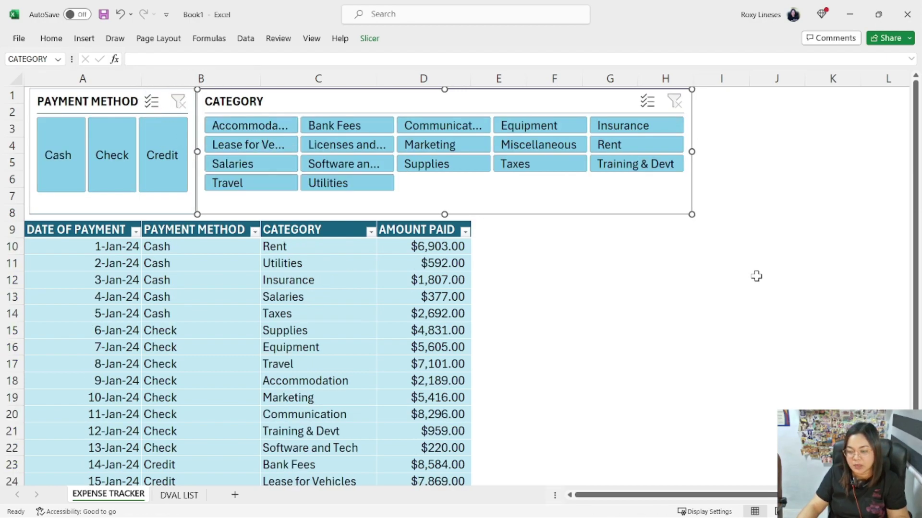
# Show Accommodation, Software and Tech and Equipment together with the CATEGORY slicer, and clear that filter.
pyautogui.click(258, 128)
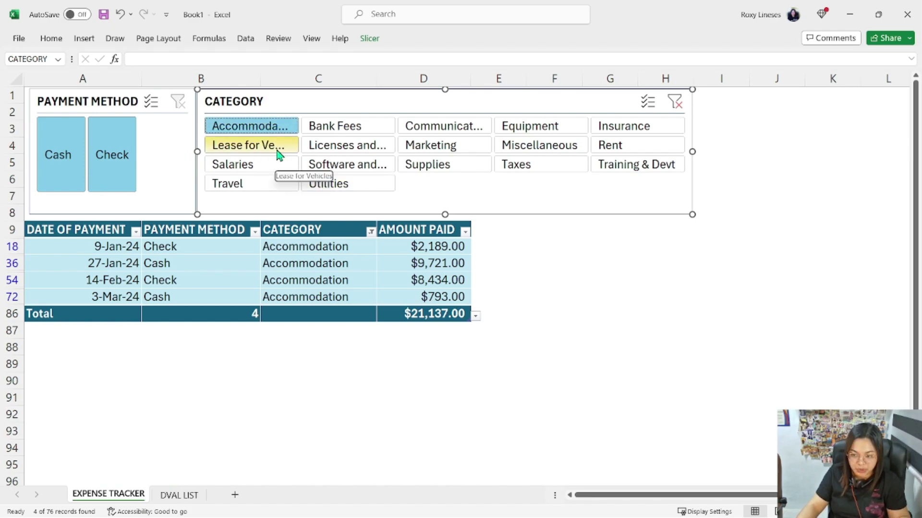
pyautogui.keyDown('ctrl'); pyautogui.click(366, 169); pyautogui.keyUp('ctrl')
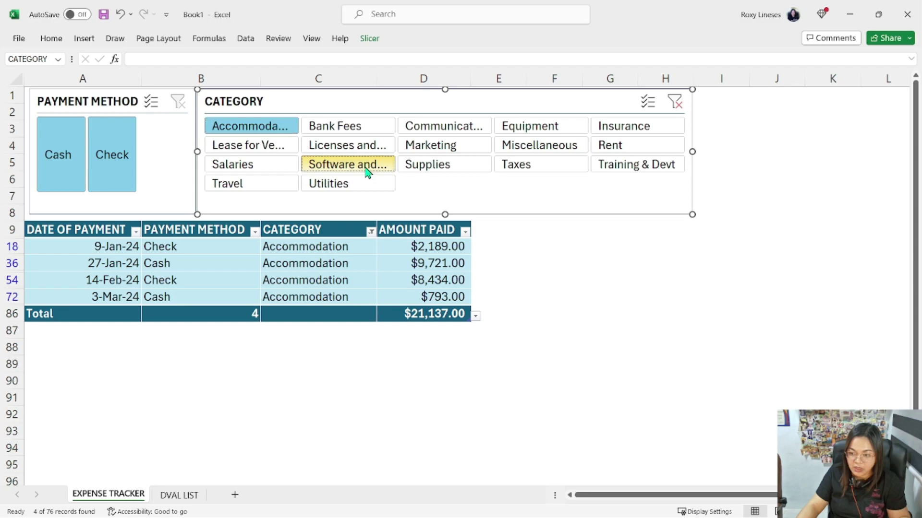
pyautogui.keyDown('ctrl'); pyautogui.click(538, 130); pyautogui.keyUp('ctrl')
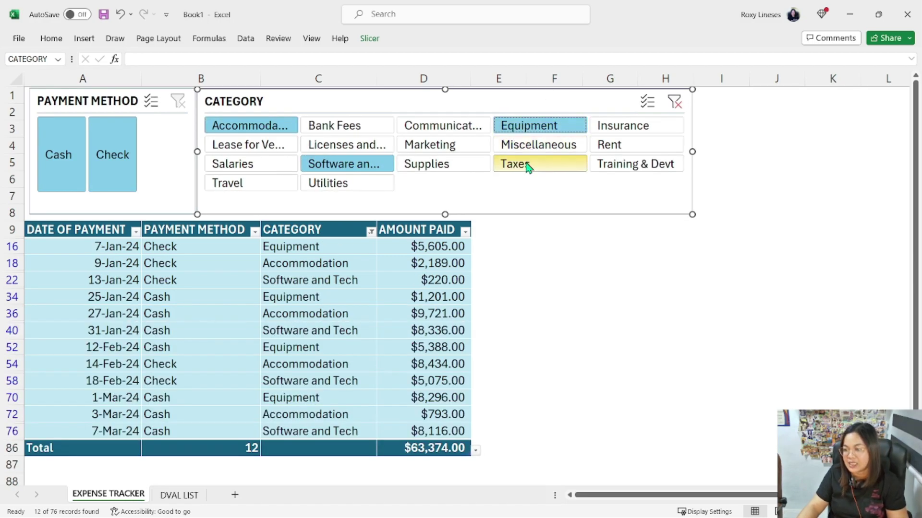
pyautogui.click(601, 251)
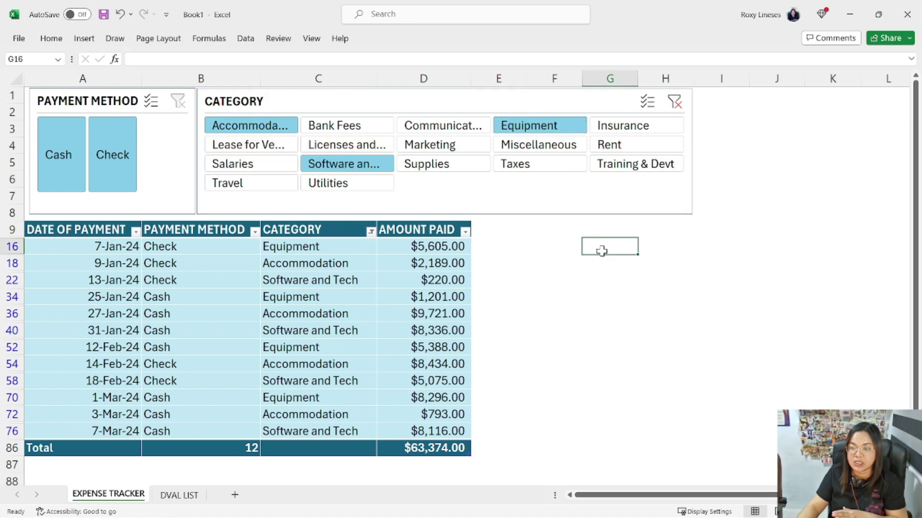
pyautogui.click(674, 102)
# Exclude Accommodation, Bank Fees, Marketing and Taxes using the CATEGORY slicer's multi-select mode, and turn the mode off and clear the filter.
pyautogui.click(652, 107)
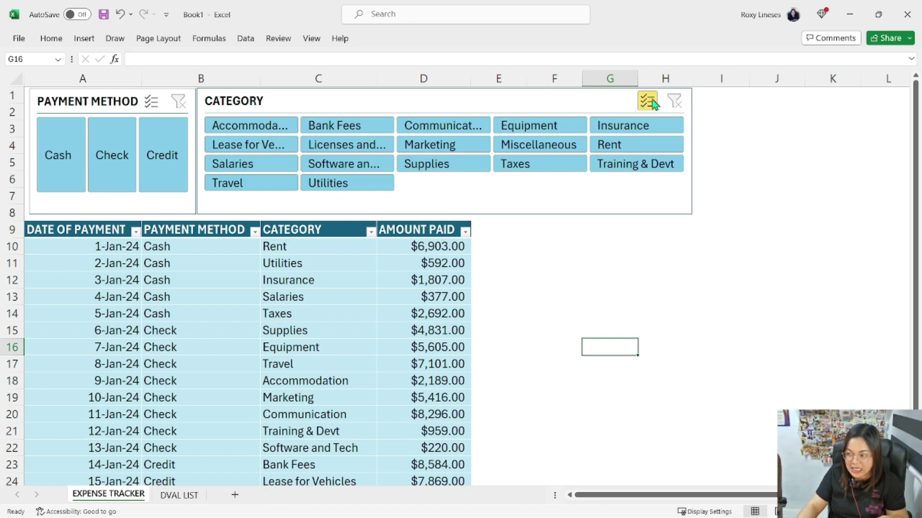
pyautogui.click(257, 128)
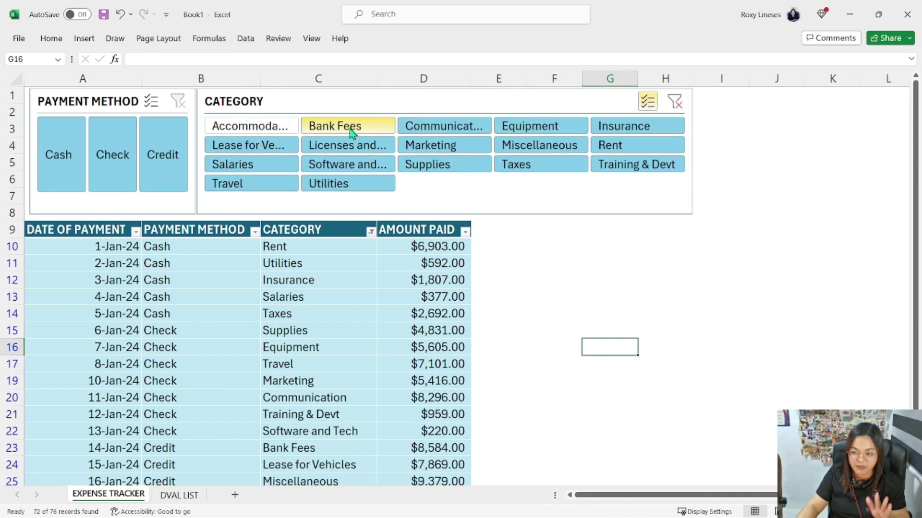
pyautogui.click(352, 132)
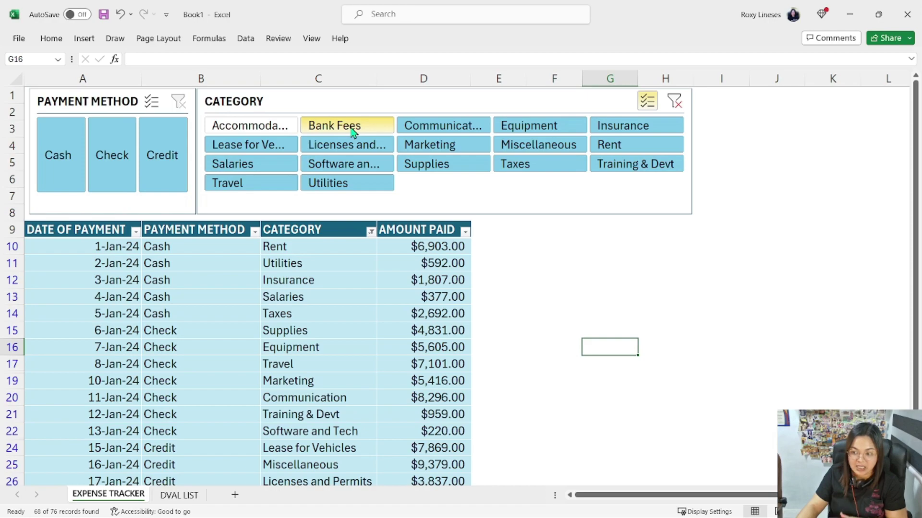
pyautogui.click(434, 145)
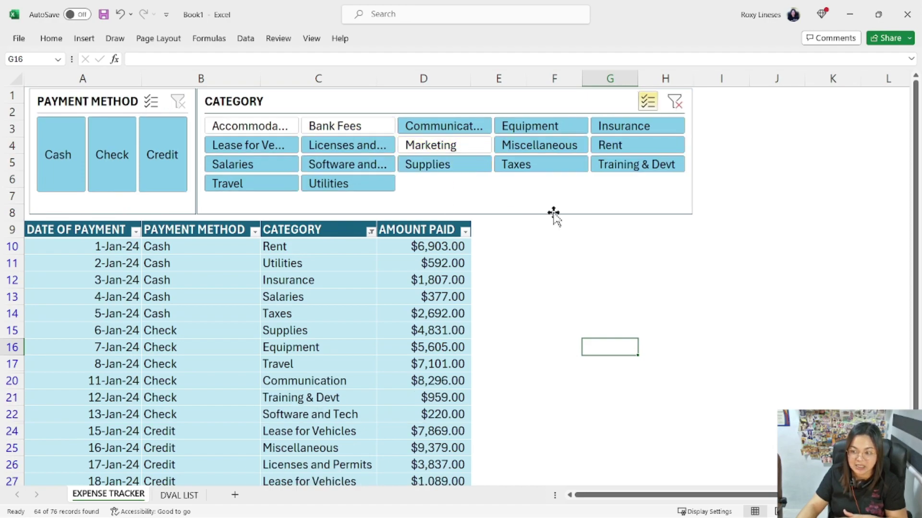
pyautogui.click(512, 166)
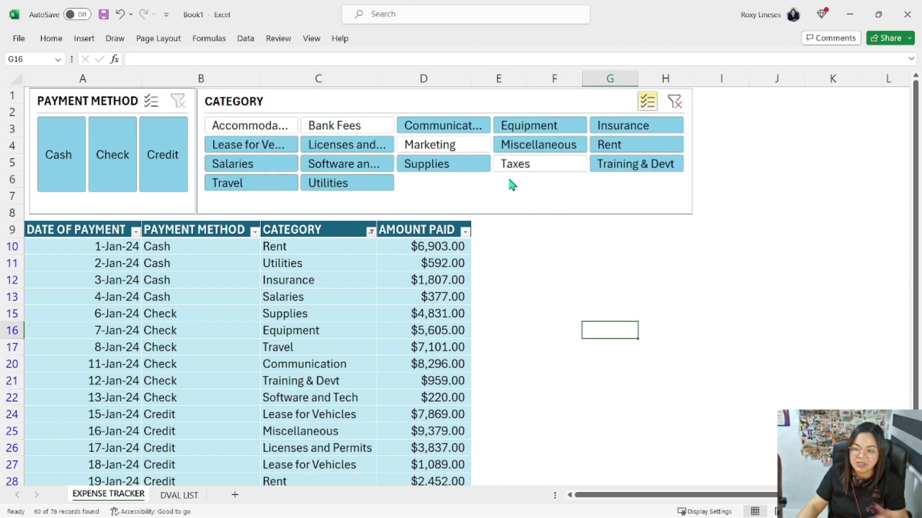
pyautogui.click(648, 102)
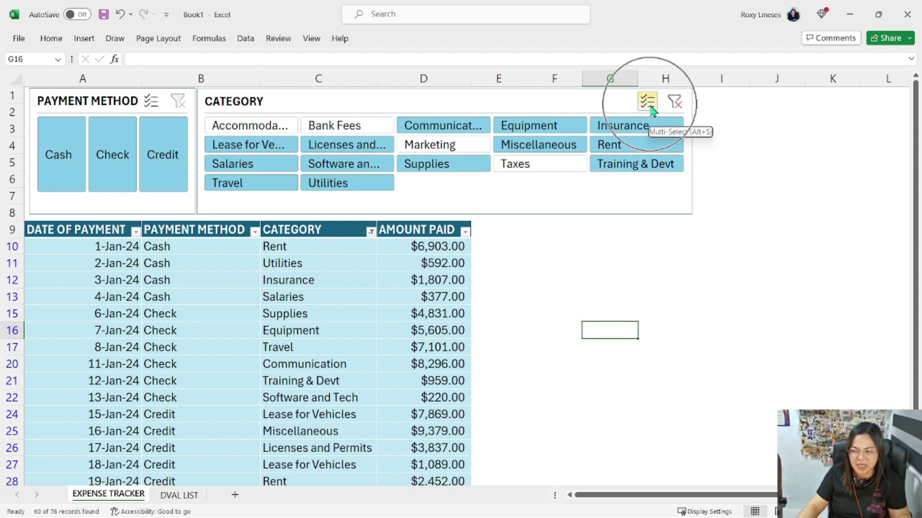
pyautogui.click(675, 105)
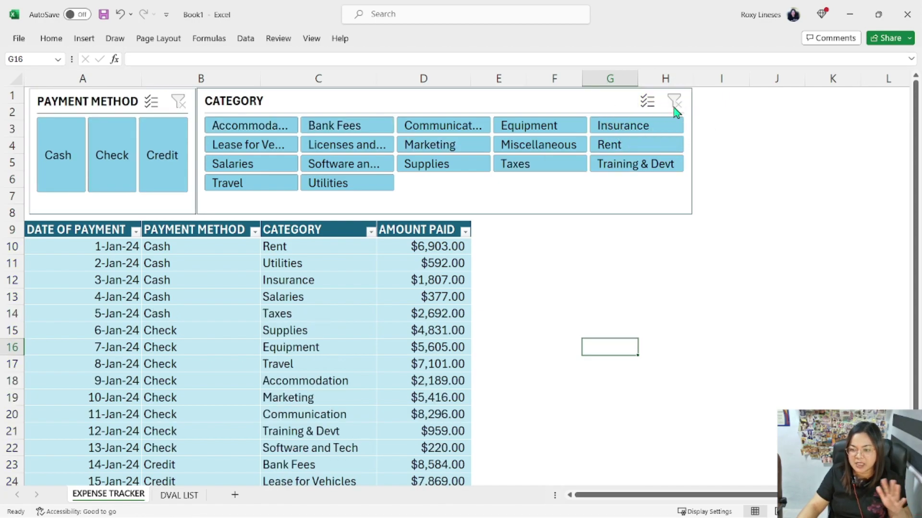
# Filter the table to Marketing, Lease for Vehicles and Training & Devt together, and clear the CATEGORY filter.
pyautogui.click(471, 146)
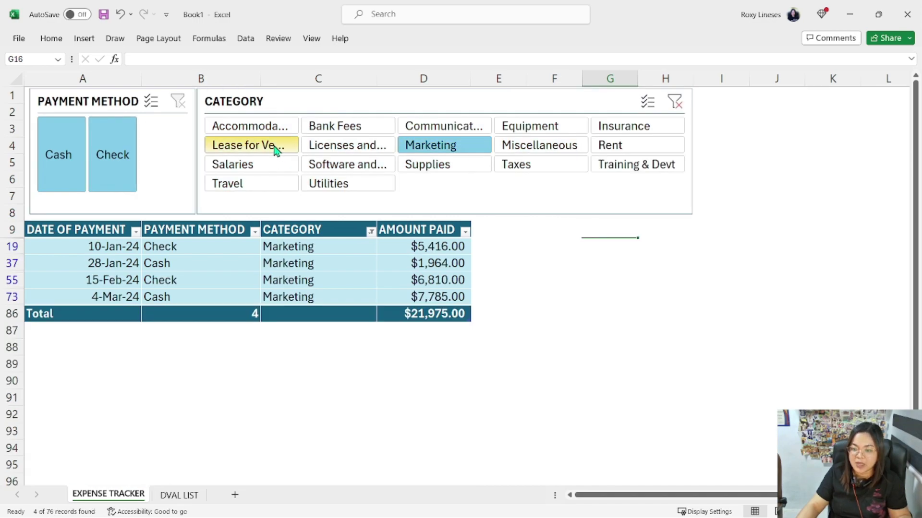
pyautogui.keyDown('ctrl'); pyautogui.click(276, 146); pyautogui.keyUp('ctrl')
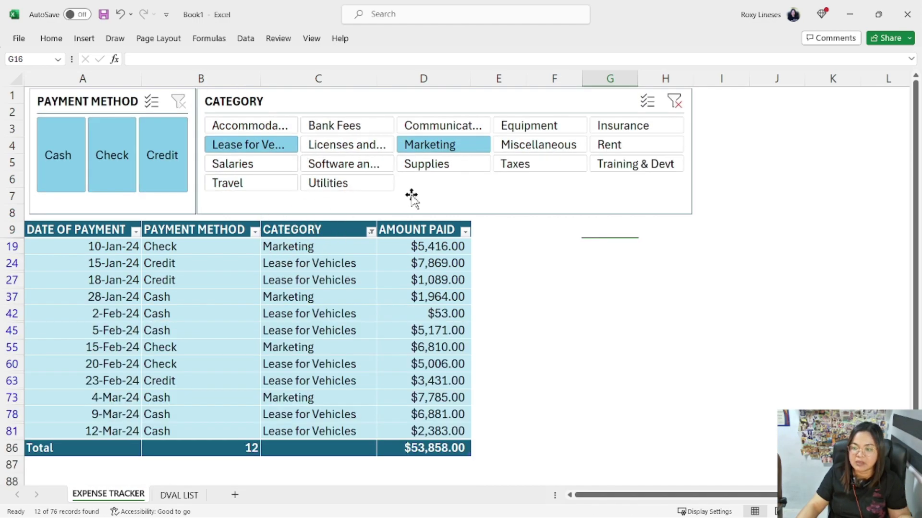
pyautogui.keyDown('ctrl'); pyautogui.click(625, 169); pyautogui.keyUp('ctrl')
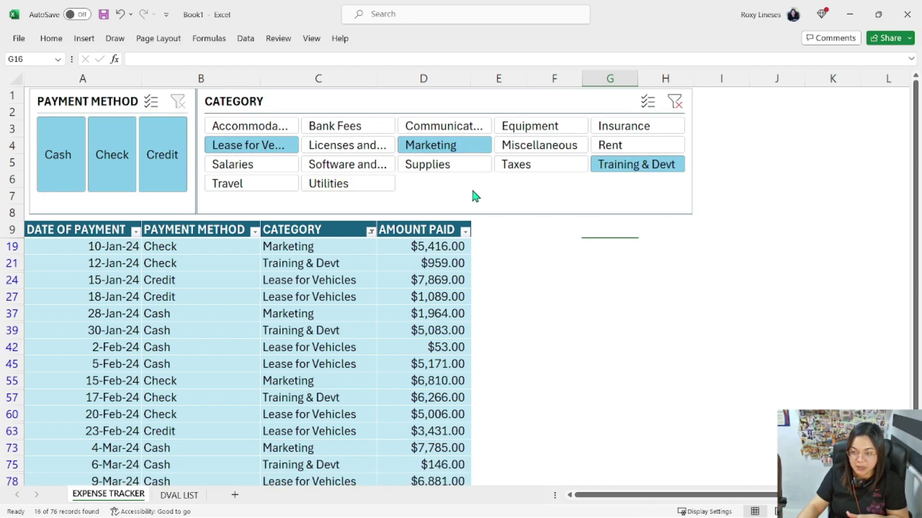
pyautogui.click(674, 101)
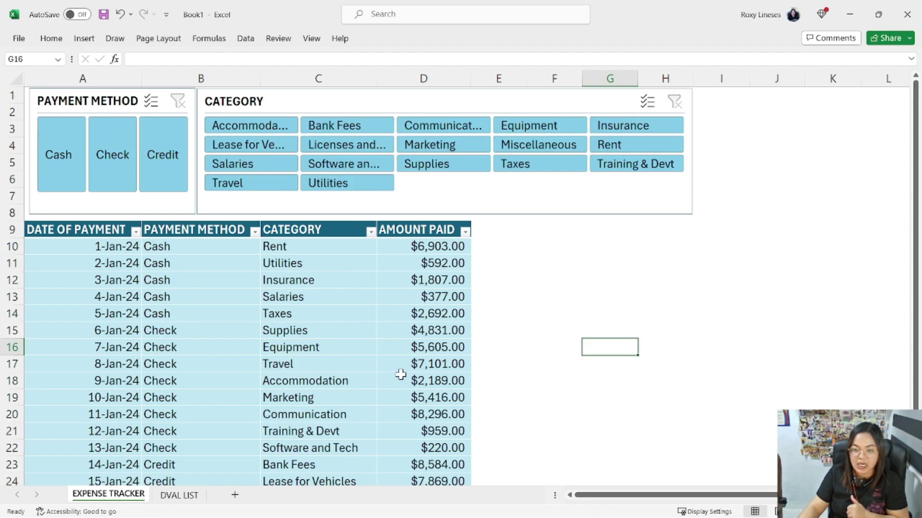
# Select cell B13 in the expense table and display the insert options and the table's design tools.
pyautogui.click(312, 298)
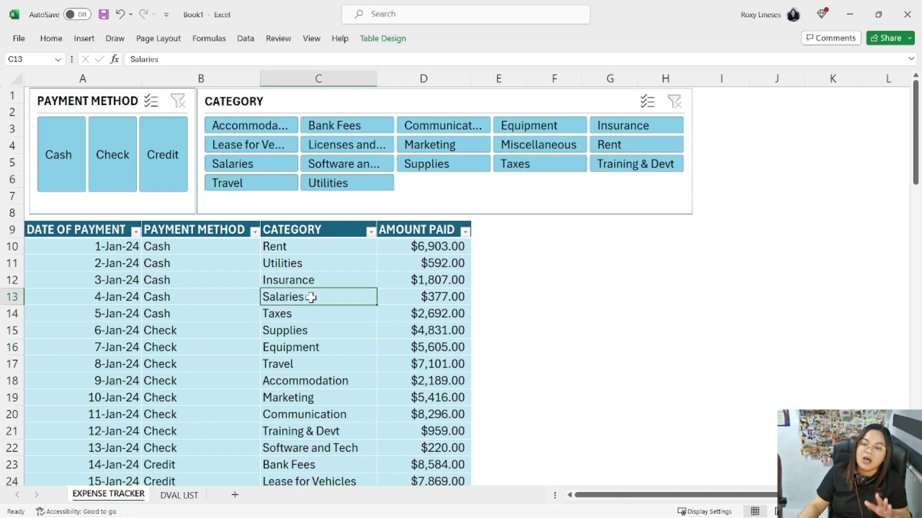
pyautogui.press('Left')
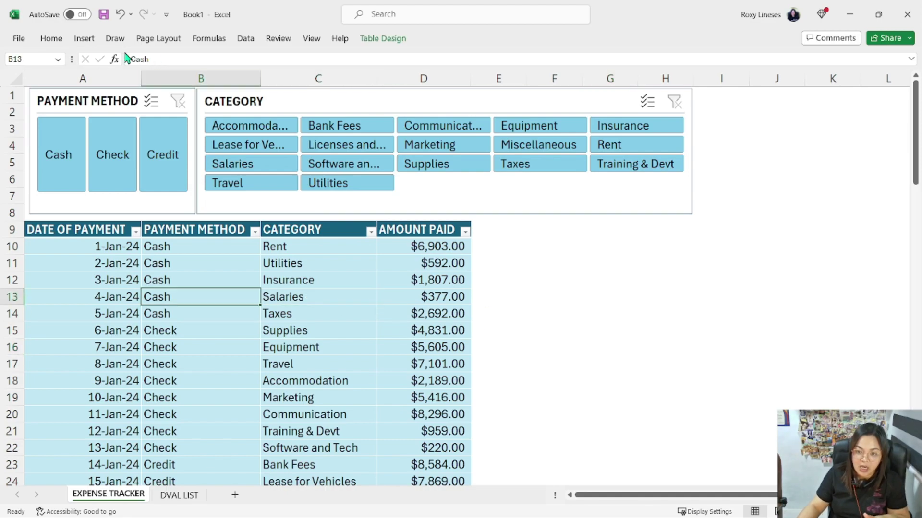
pyautogui.click(87, 43)
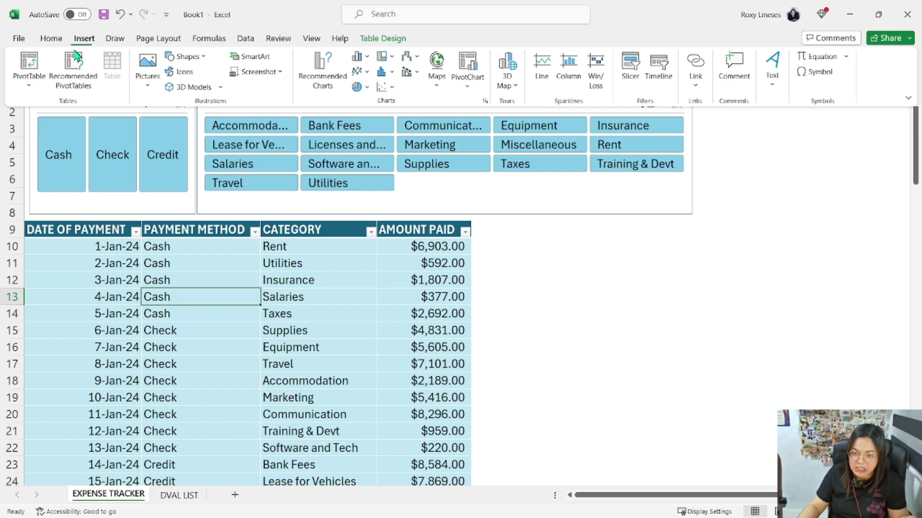
pyautogui.click(392, 41)
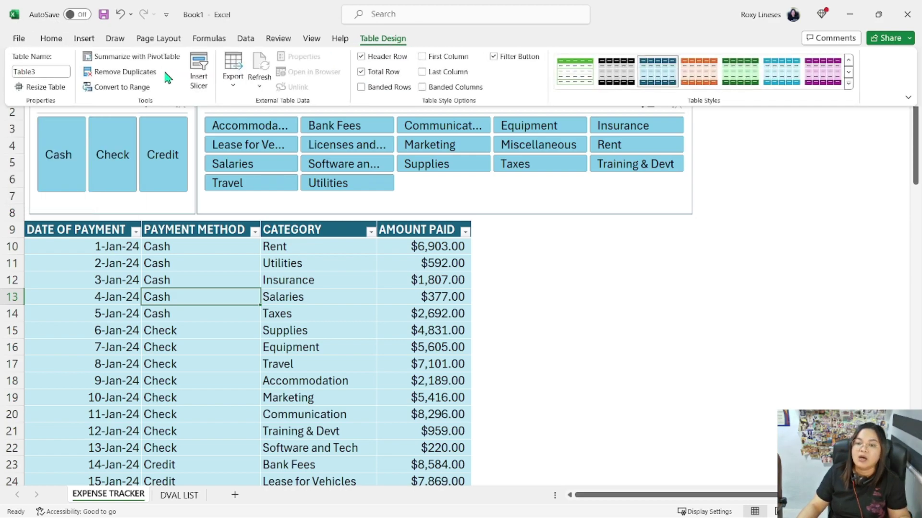
# Summarize the expense table with a PivotTable placed on a new worksheet.
pyautogui.click(379, 40)
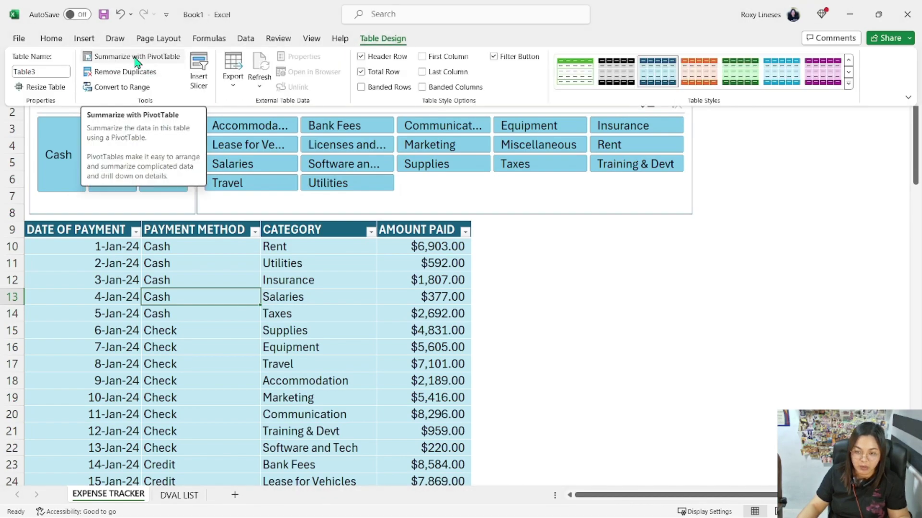
pyautogui.click(136, 59)
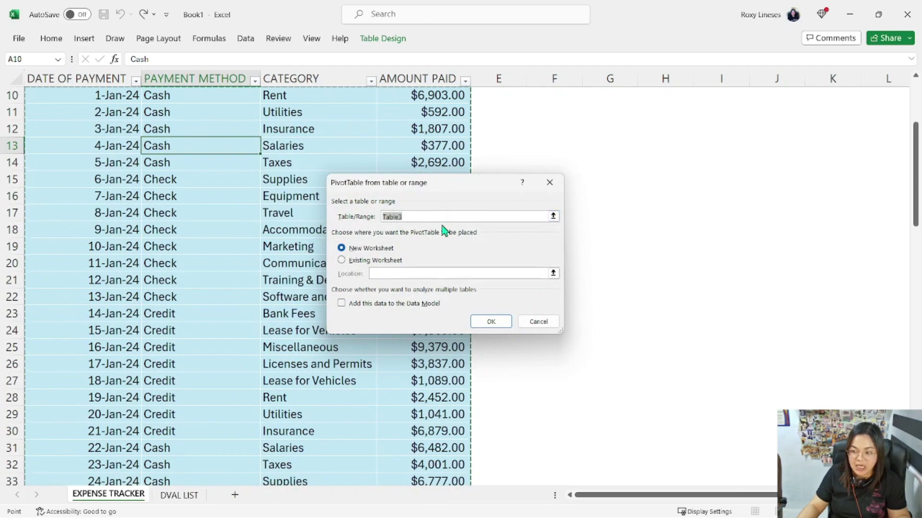
pyautogui.click(412, 213)
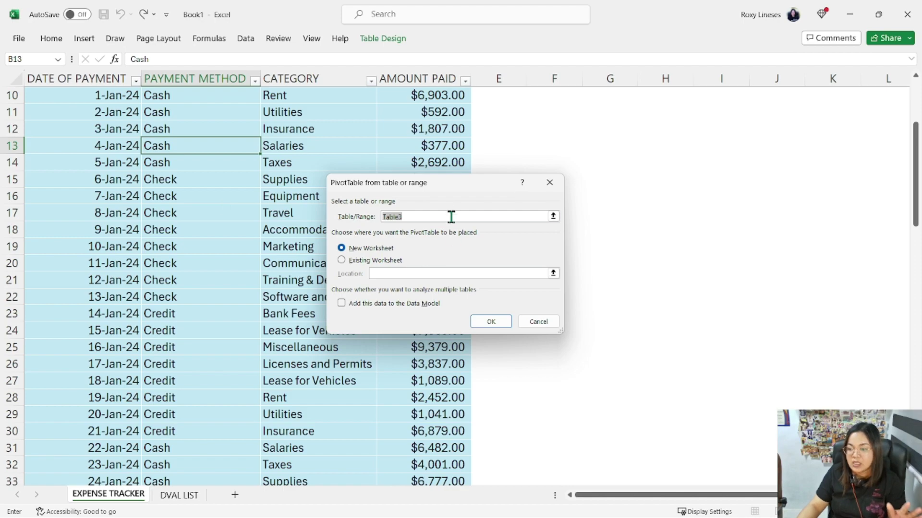
pyautogui.click(372, 249)
pyautogui.click(488, 324)
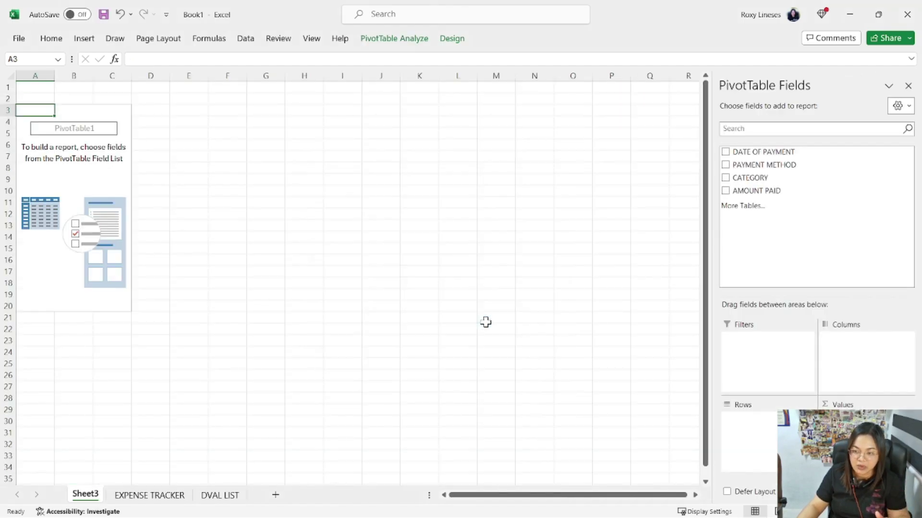
# Hide the gridlines on the PivotTable sheet and insert five blank rows above the PivotTable.
pyautogui.click(311, 38)
pyautogui.click(355, 74)
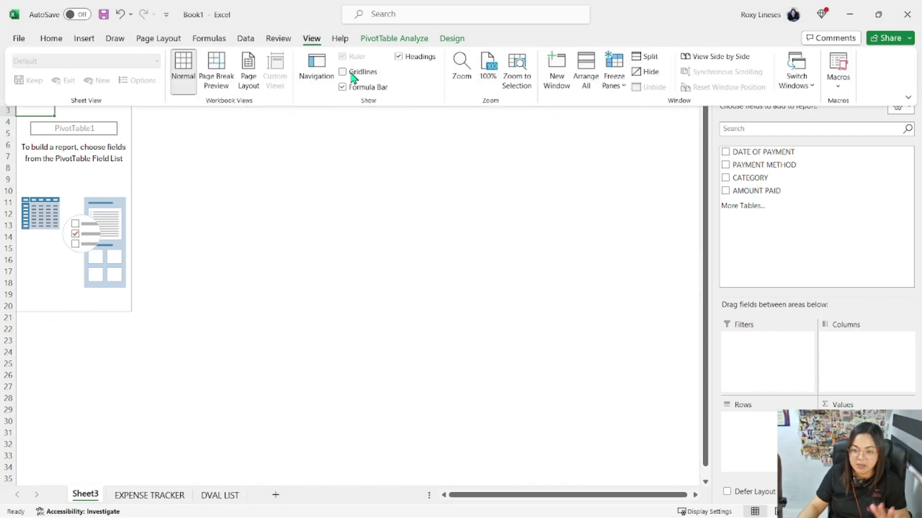
pyautogui.click(45, 129)
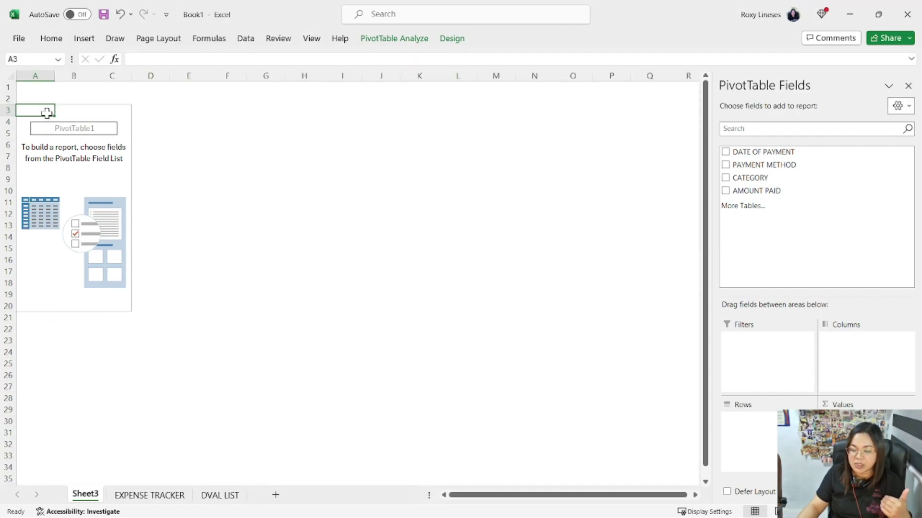
pyautogui.moveTo(6, 88); pyautogui.dragTo(5, 128)
pyautogui.rightClick(7, 121)
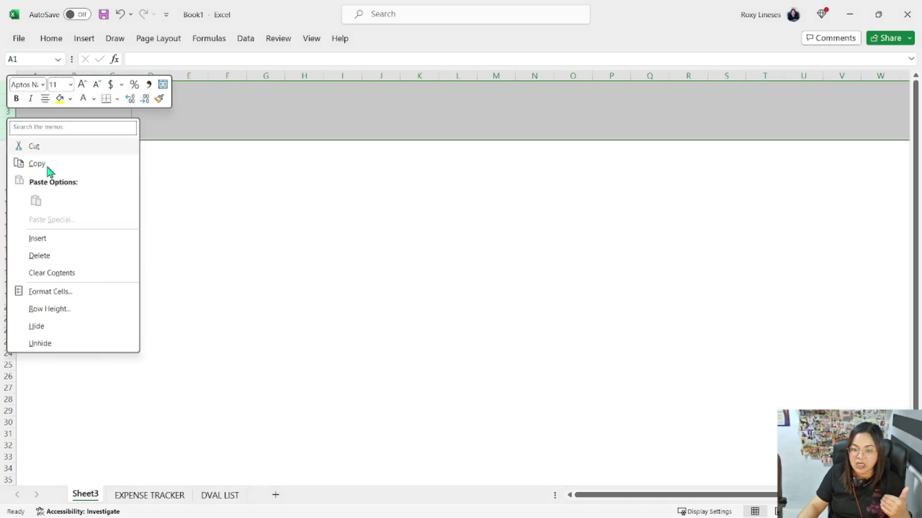
pyautogui.click(38, 238)
pyautogui.click(76, 212)
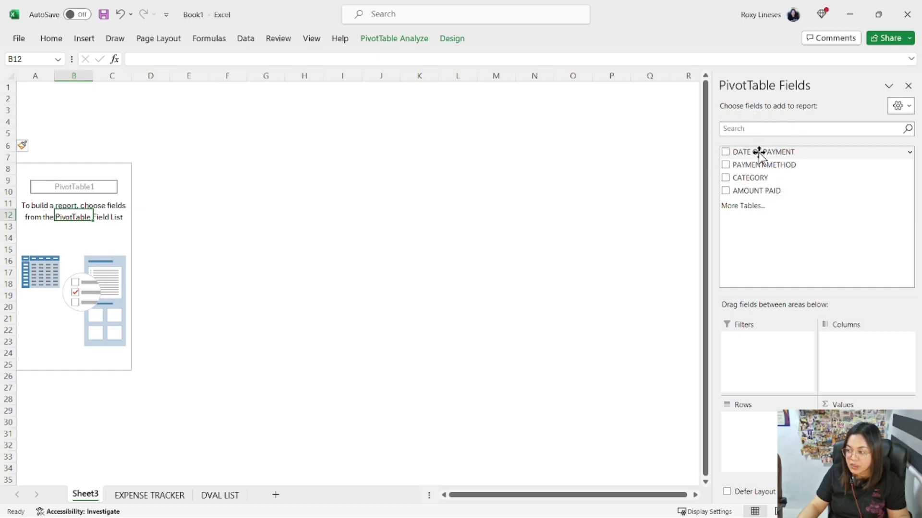
# Add DATE OF PAYMENT to the PivotTable rows and ungroup its automatic date grouping.
pyautogui.moveTo(759, 151); pyautogui.dragTo(751, 432)
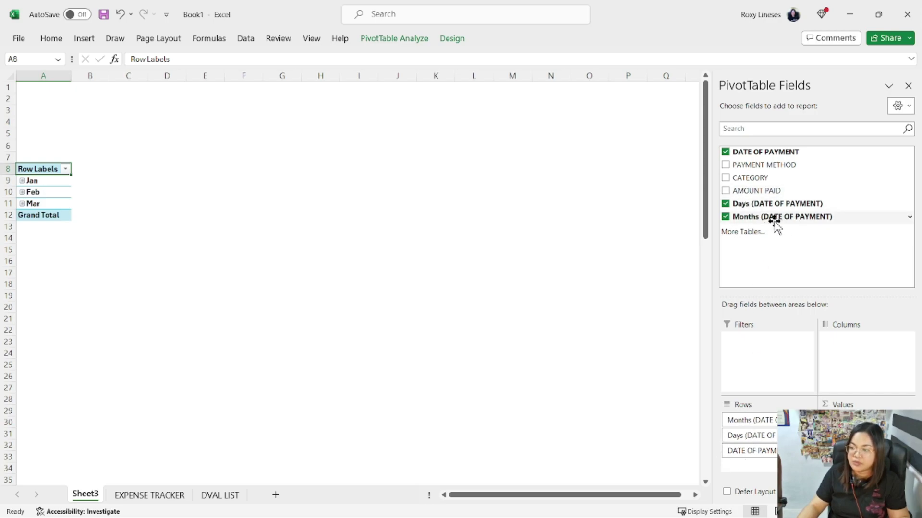
pyautogui.rightClick(49, 192)
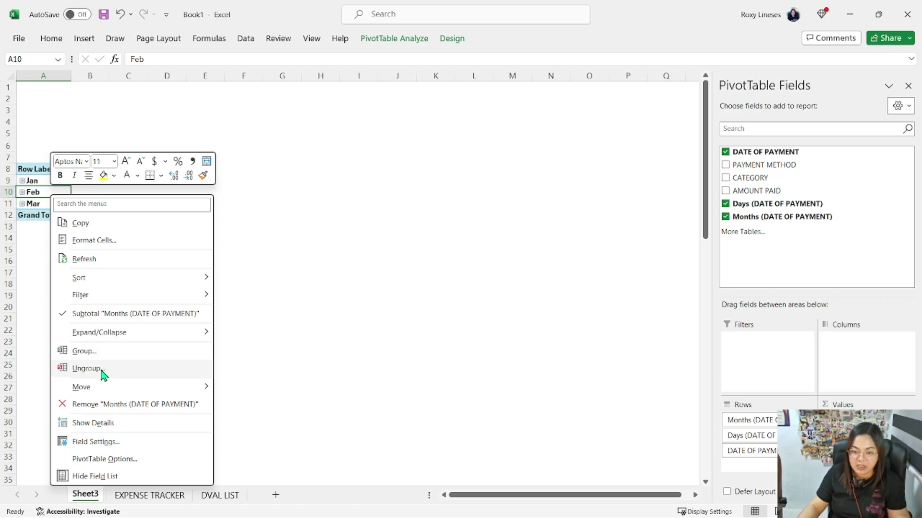
pyautogui.click(102, 375)
# Group the PivotTable's payment dates by Days, Months, Quarters and Years.
pyautogui.rightClick(52, 224)
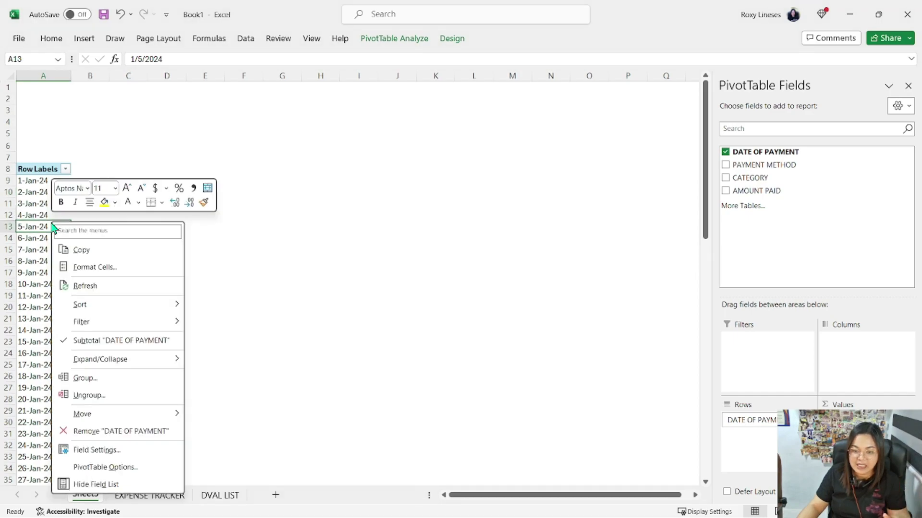
pyautogui.click(91, 379)
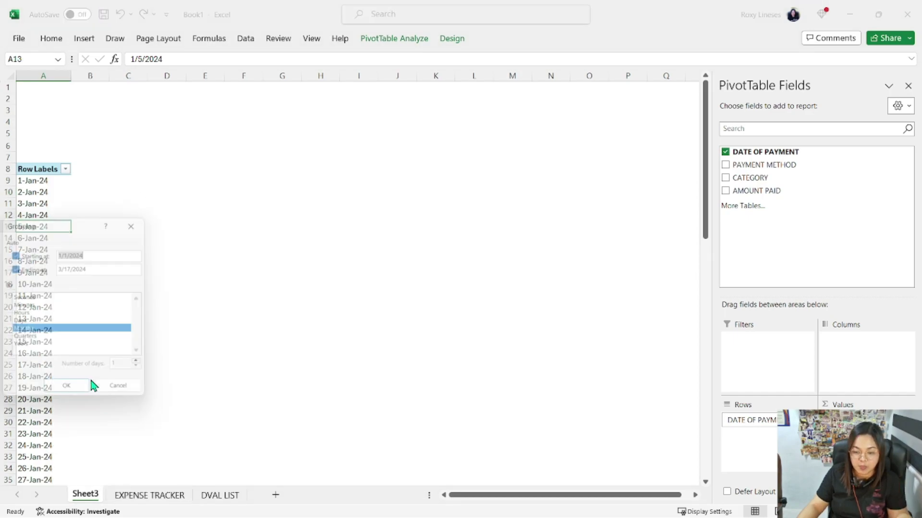
pyautogui.click(23, 322)
pyautogui.click(29, 338)
pyautogui.click(20, 346)
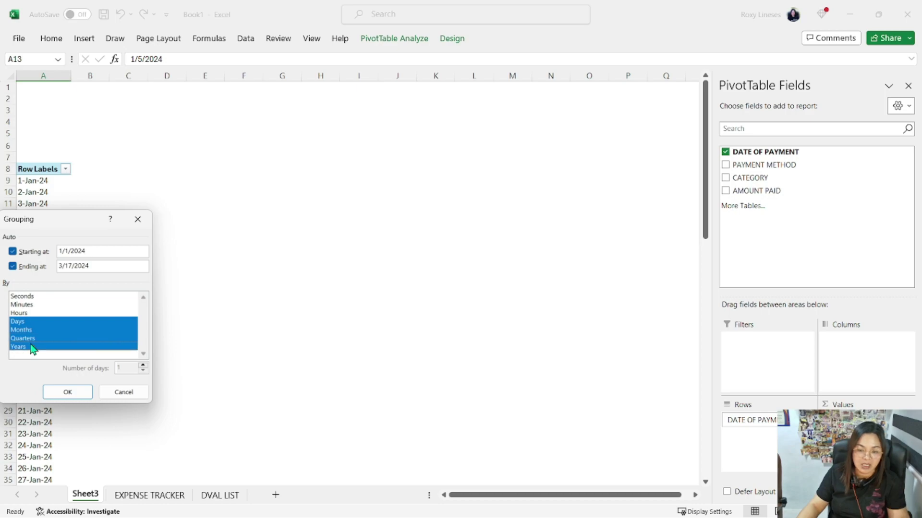
pyautogui.moveTo(65, 233); pyautogui.dragTo(396, 152)
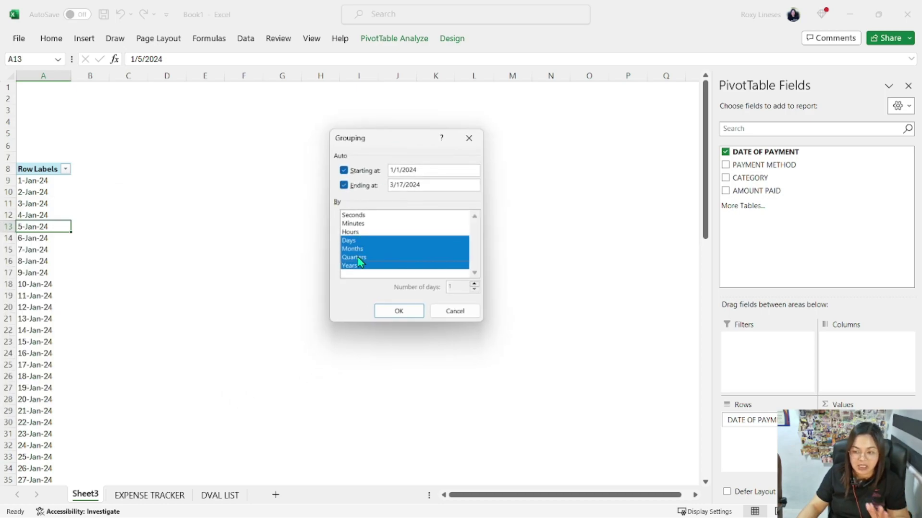
pyautogui.click(394, 309)
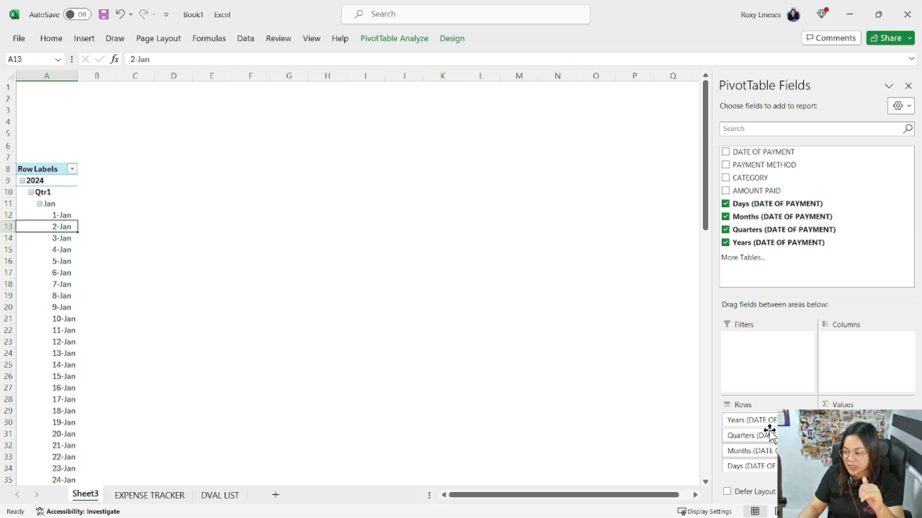
# Remove the Years, Quarters and Days fields from the PivotTable rows, keeping only Months (DATE OF PAYMENT).
pyautogui.click(747, 421)
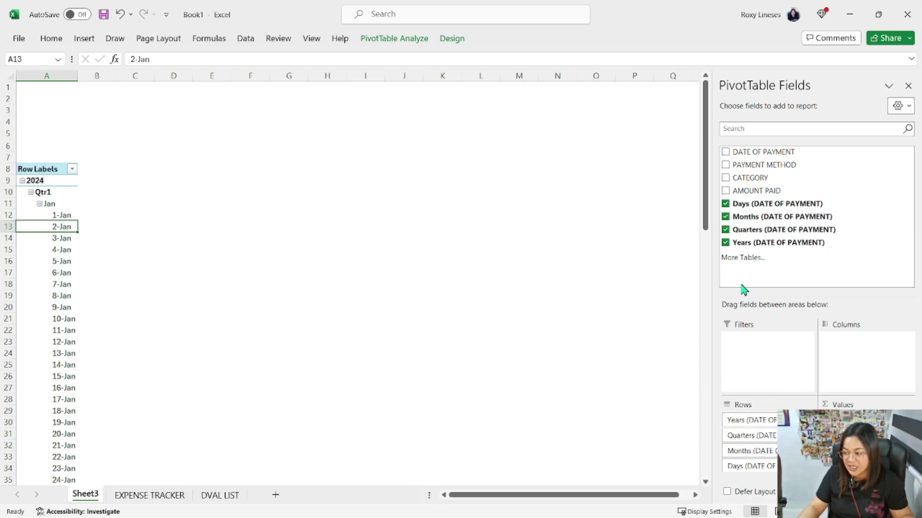
pyautogui.moveTo(749, 420); pyautogui.dragTo(652, 423)
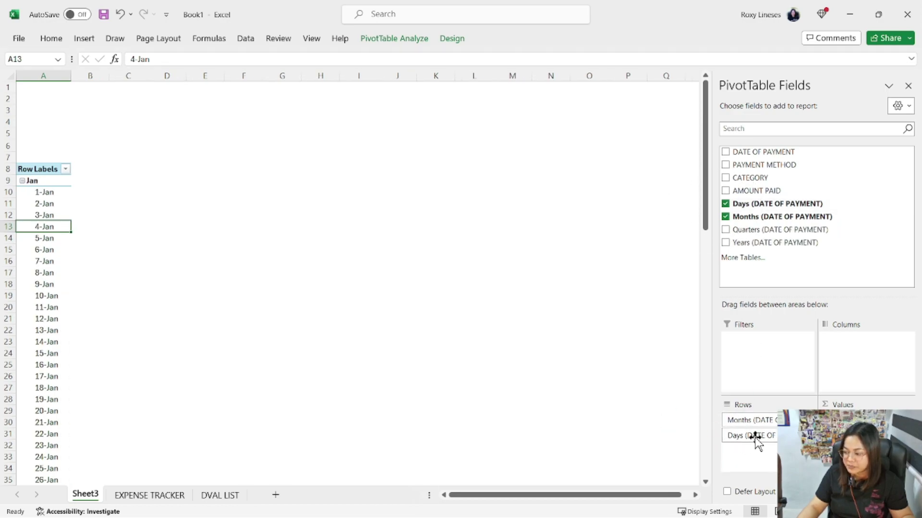
pyautogui.moveTo(749, 435); pyautogui.dragTo(170, 191)
pyautogui.click(48, 185)
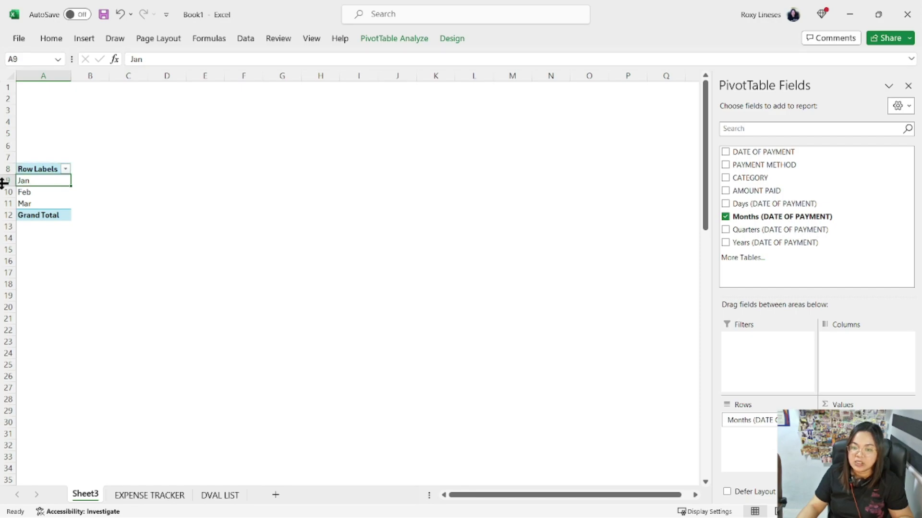
pyautogui.click(48, 169)
pyautogui.click(41, 185)
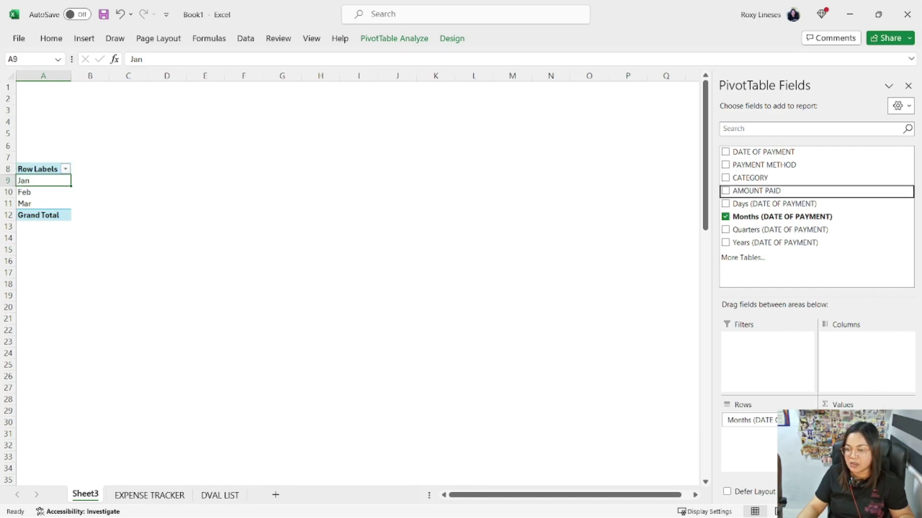
# Add AMOUNT PAID to the PivotTable values and format it as $ currency with 0 decimal places.
pyautogui.press('space')
pyautogui.rightClick(139, 182)
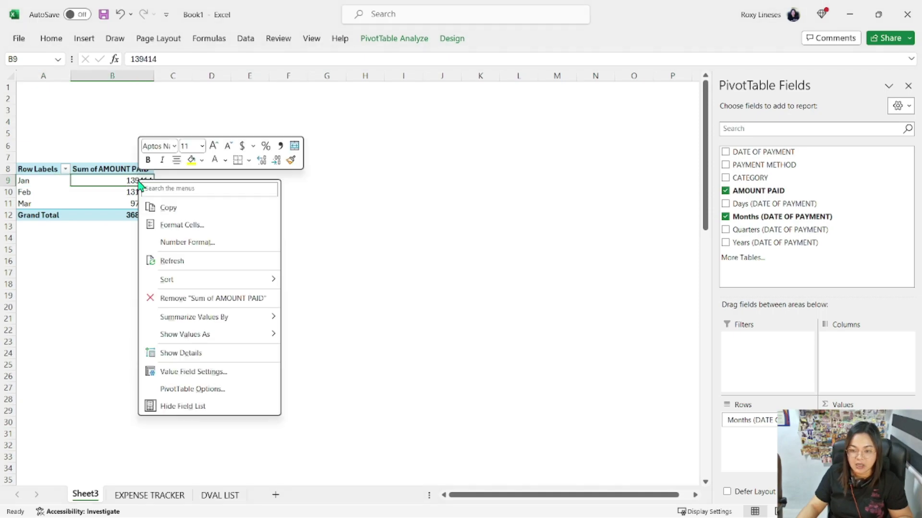
pyautogui.click(201, 244)
pyautogui.click(51, 121)
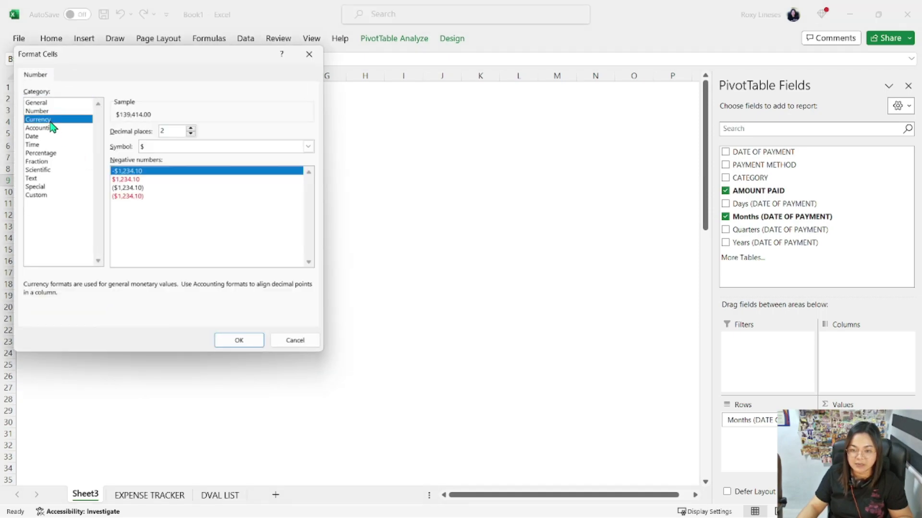
pyautogui.click(191, 133)
pyautogui.click(190, 133)
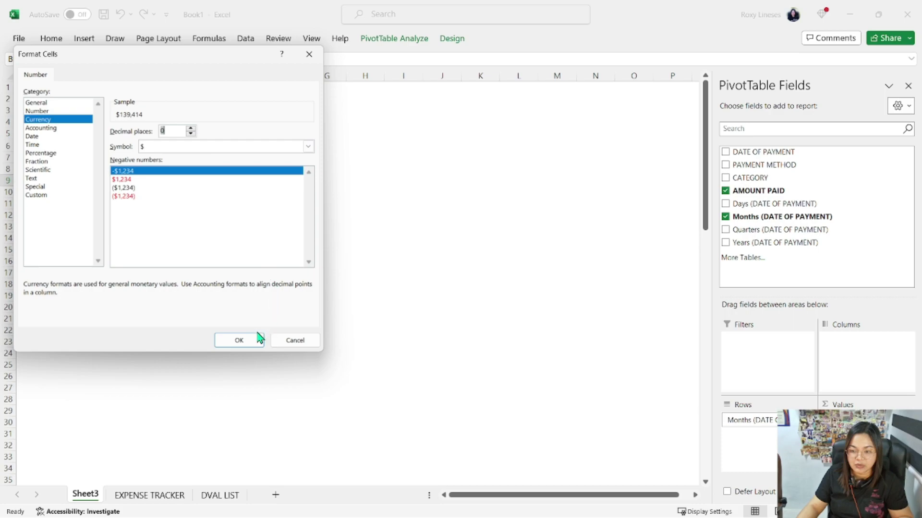
pyautogui.click(239, 340)
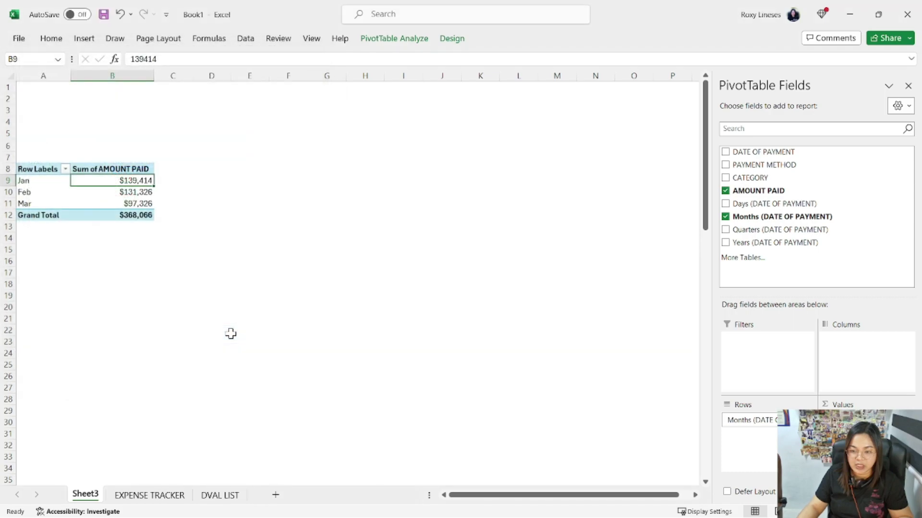
# Rename the PivotTable's value column header in B8 to TOTAL EXPENSE.
pyautogui.click(124, 169)
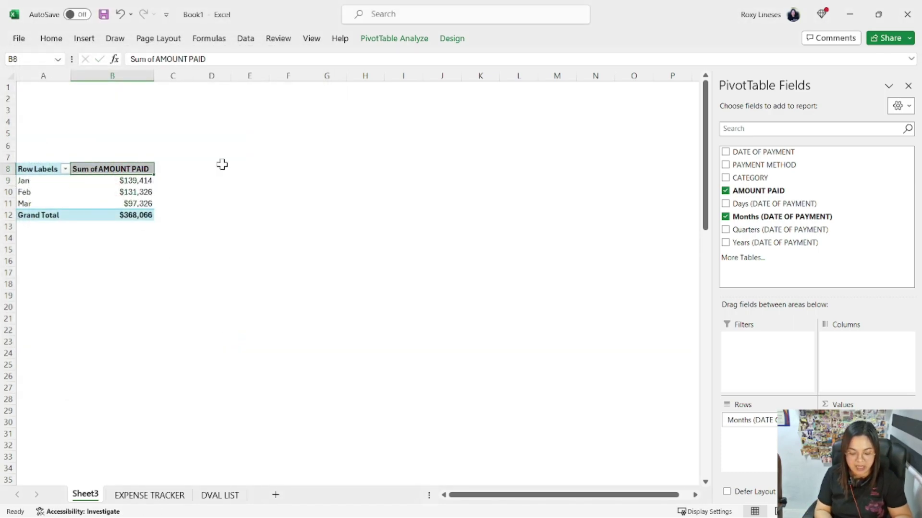
pyautogui.write('TOTQA')
pyautogui.write(' EX')
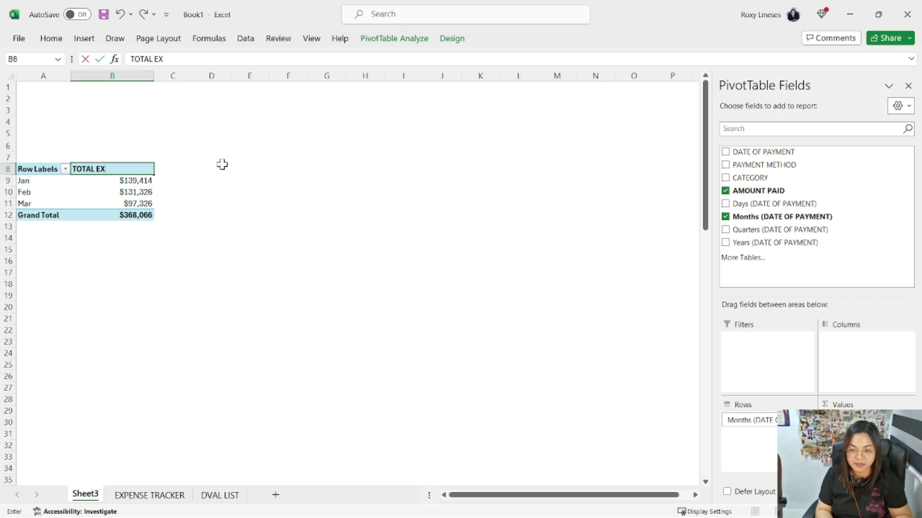
pyautogui.write('PENSE')
pyautogui.press('Return')
# Change the PivotTable's report layout to tabular form.
pyautogui.click(63, 171)
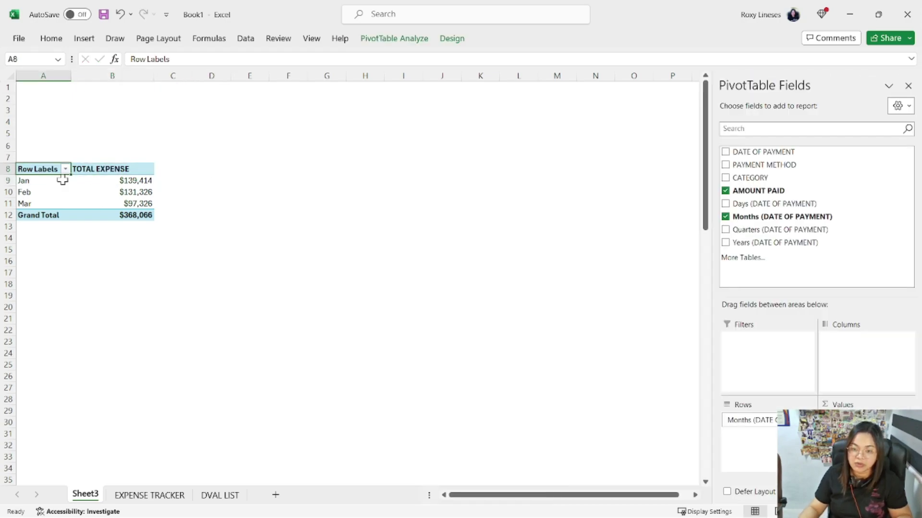
pyautogui.scroll(4, 82, 191)
pyautogui.scroll(3, 72, 189)
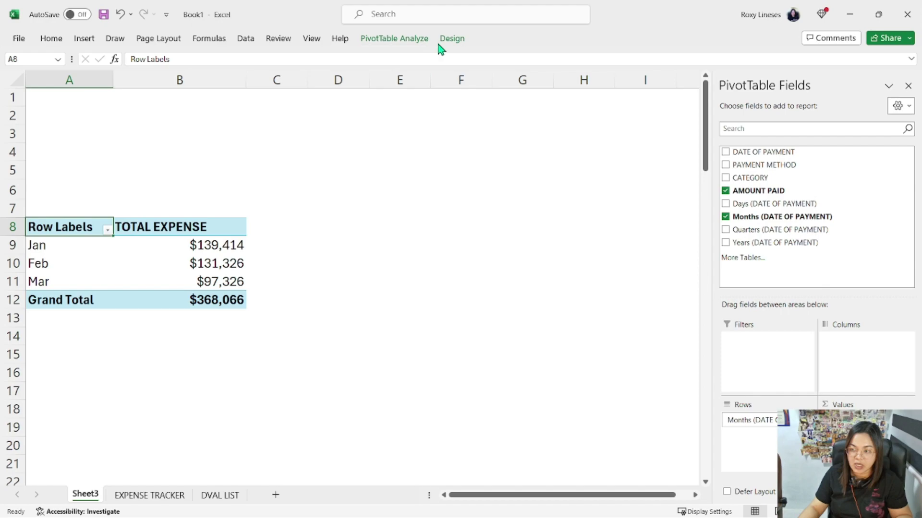
pyautogui.click(454, 41)
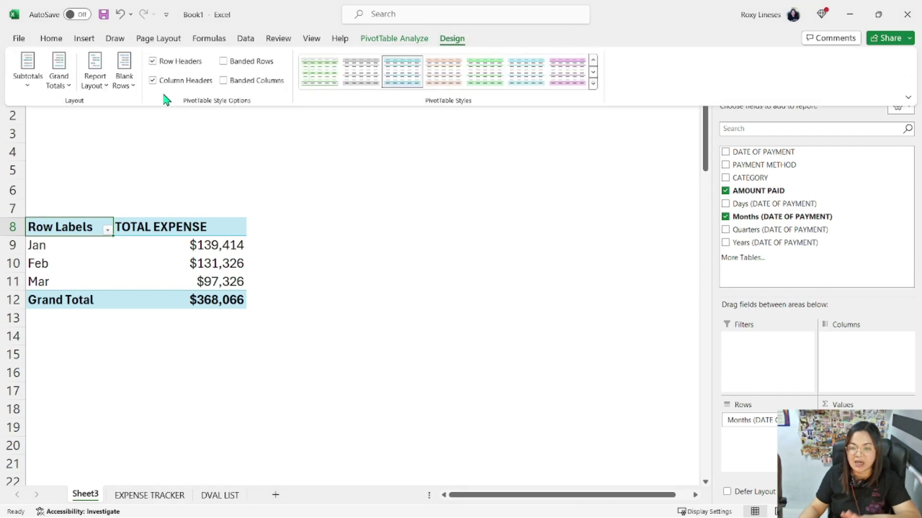
pyautogui.click(99, 81)
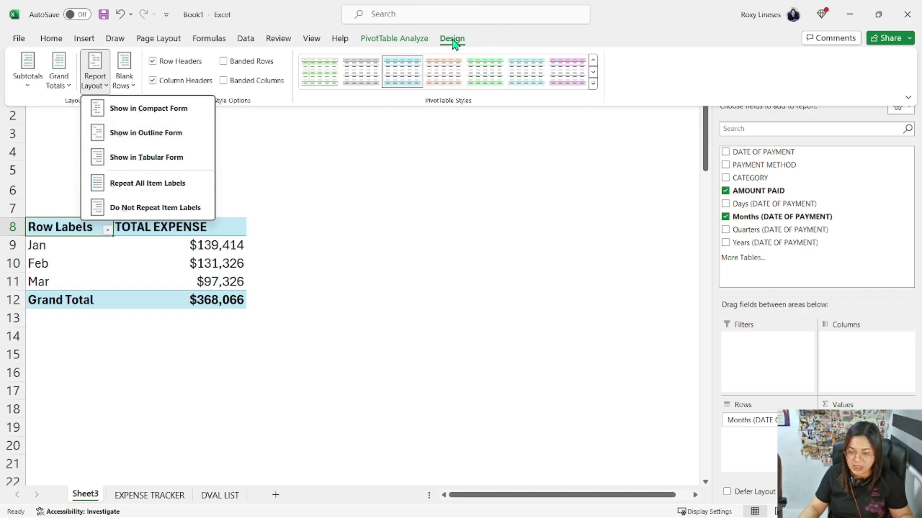
pyautogui.click(95, 82)
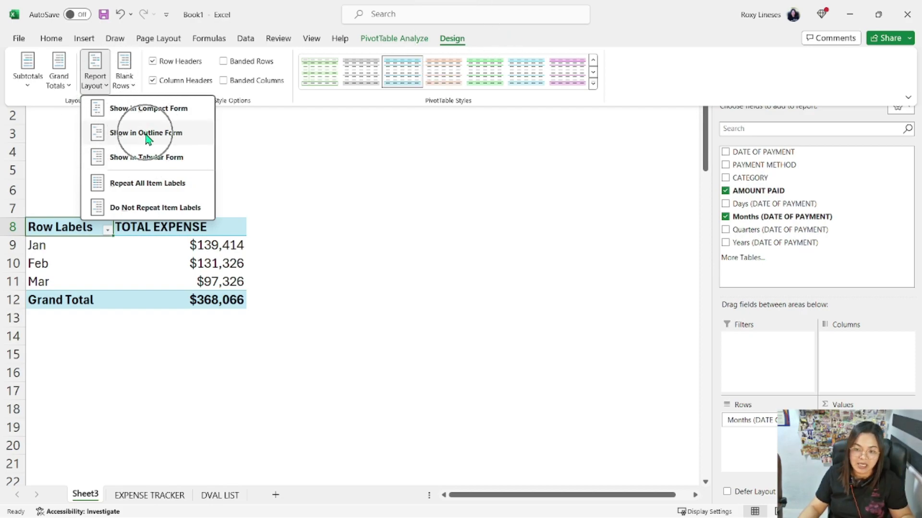
pyautogui.click(154, 162)
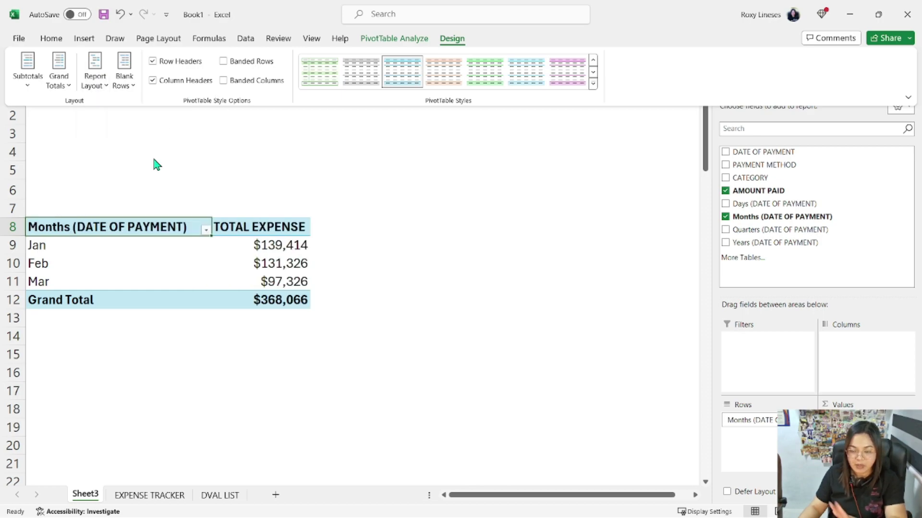
pyautogui.click(150, 236)
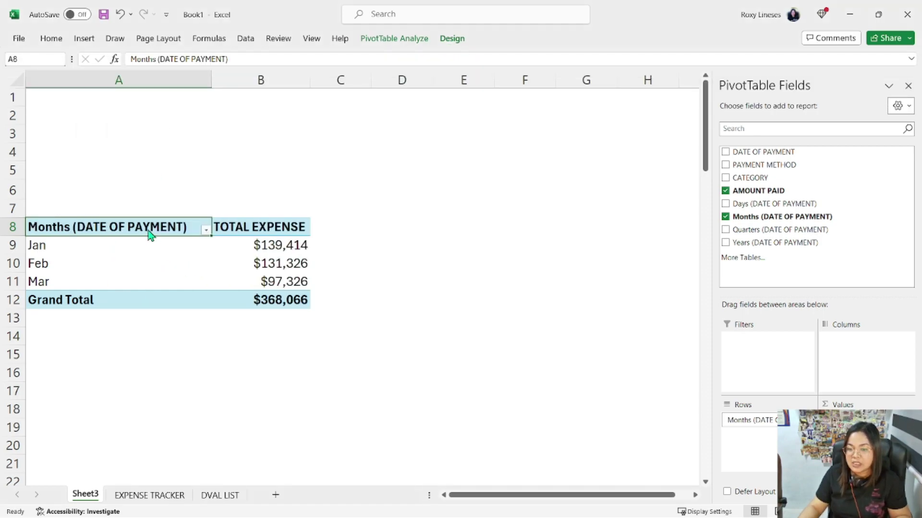
# Turn off autofitting of column widths on update in the PivotTable options.
pyautogui.rightClick(231, 251)
pyautogui.click(284, 461)
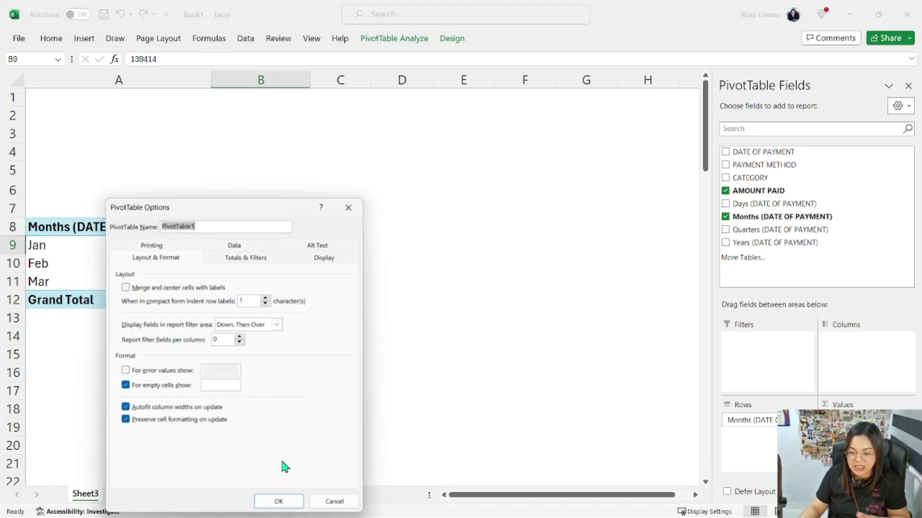
pyautogui.click(126, 408)
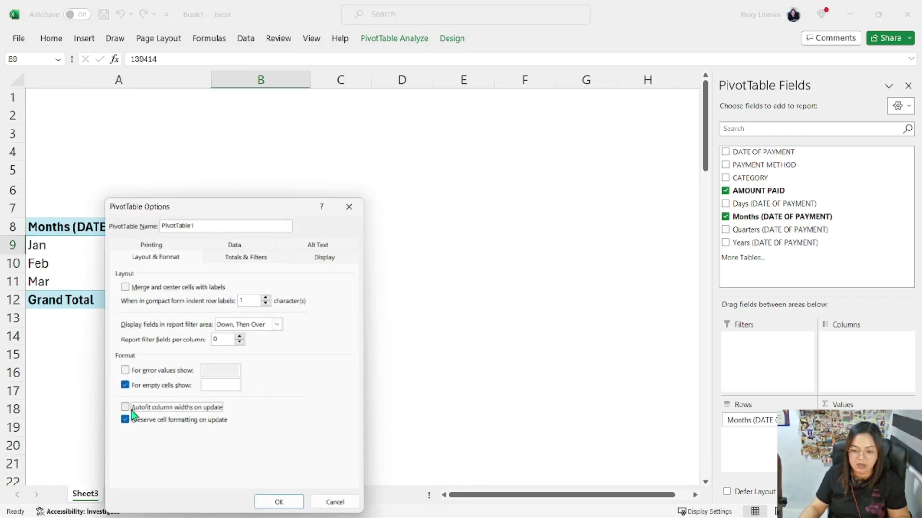
# Apply the PivotTable options with autofit column widths on update turned off, and reopen them to check the setting.
pyautogui.click(281, 498)
pyautogui.rightClick(262, 247)
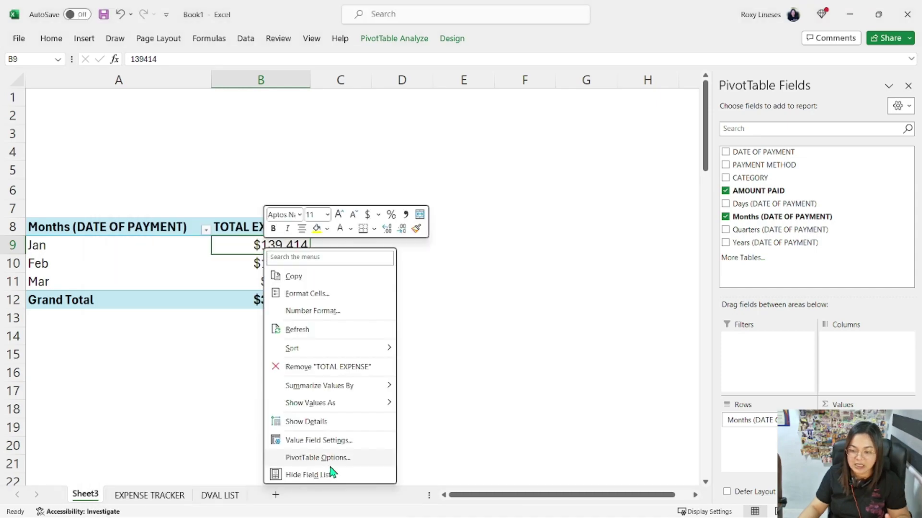
pyautogui.click(325, 459)
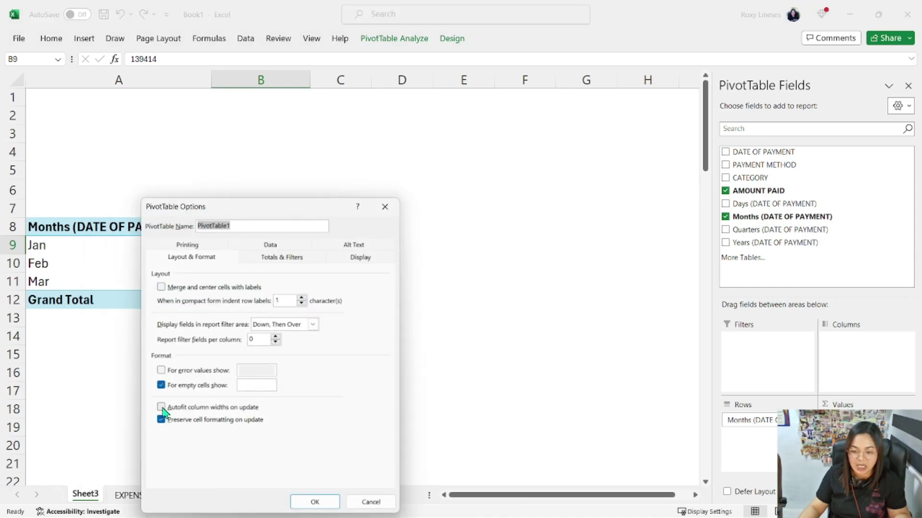
pyautogui.click(314, 501)
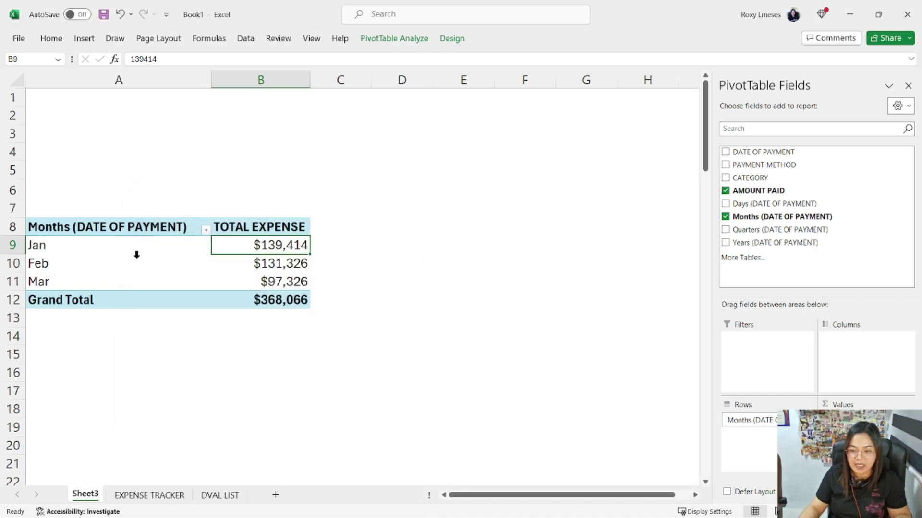
# Apply the Medium PivotTable style with black header and total rows and a light blue body to the monthly expense pivot.
pyautogui.click(184, 229)
pyautogui.moveTo(184, 229); pyautogui.dragTo(195, 247)
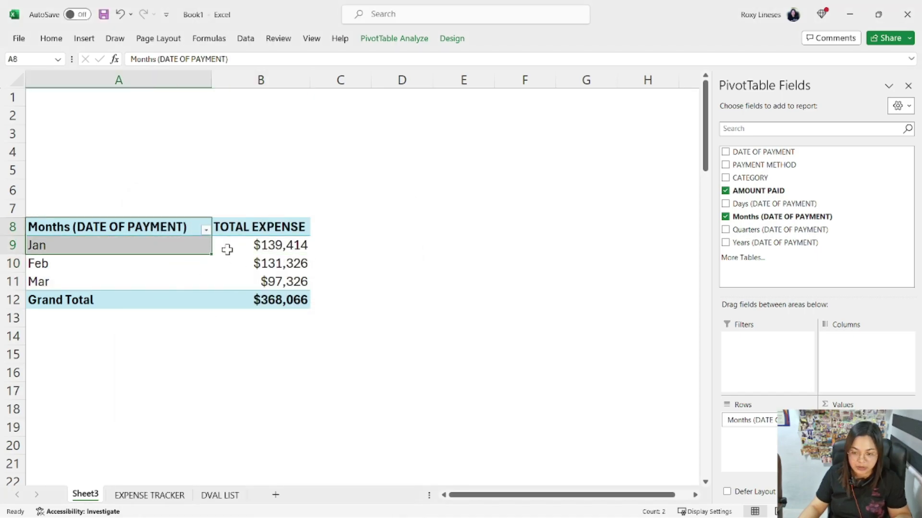
pyautogui.hotkey('ctrl', 'a')
pyautogui.click(451, 39)
pyautogui.click(595, 92)
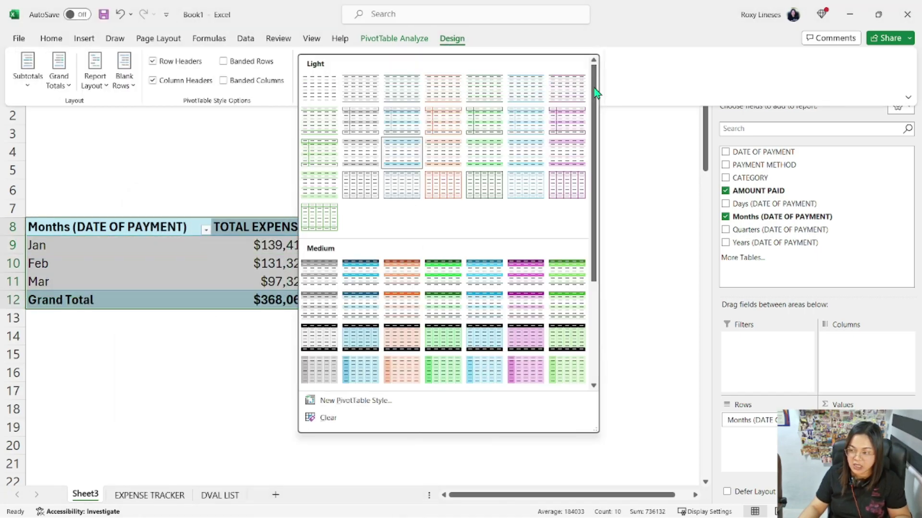
pyautogui.click(372, 352)
# Copy the whole monthly expense pivot table and paste the duplicate at A14.
pyautogui.click(178, 226)
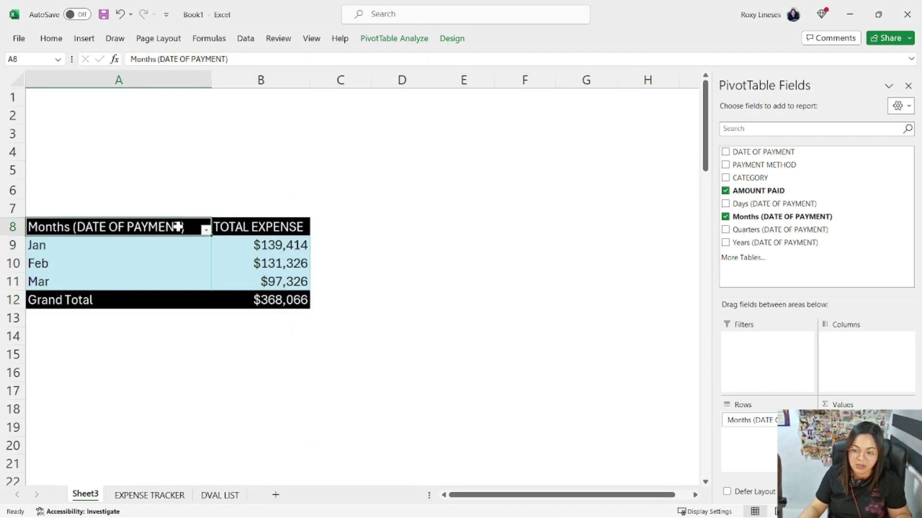
pyautogui.hotkey('ctrl', 'a')
pyautogui.hotkey('ctrl', 'c')
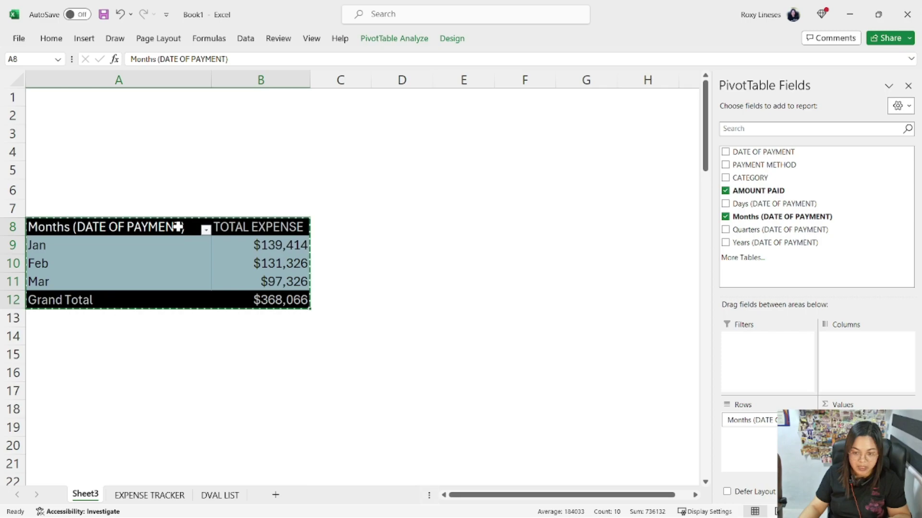
pyautogui.click(88, 331)
pyautogui.hotkey('ctrl', 'v')
pyautogui.click(133, 337)
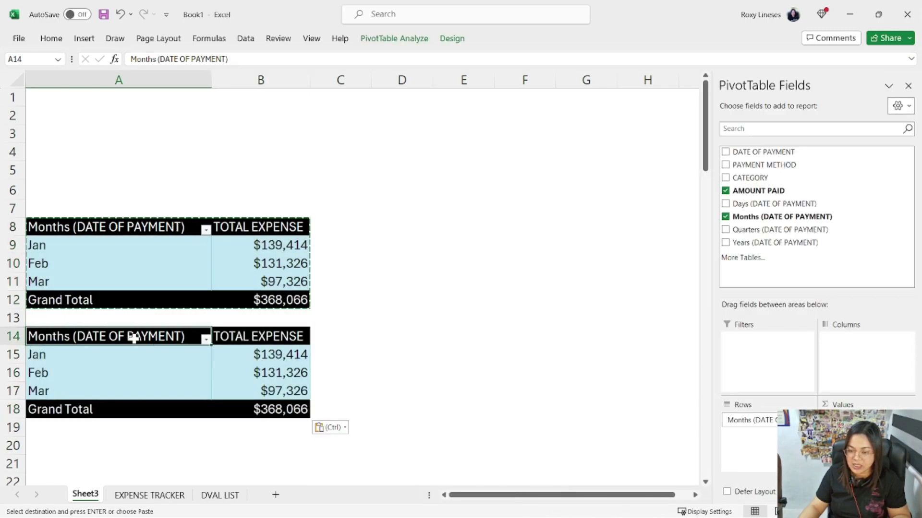
# Replace the Months field with CATEGORY in the rows of the pivot table at A14.
pyautogui.moveTo(753, 421); pyautogui.dragTo(528, 384)
pyautogui.moveTo(742, 178); pyautogui.dragTo(742, 421)
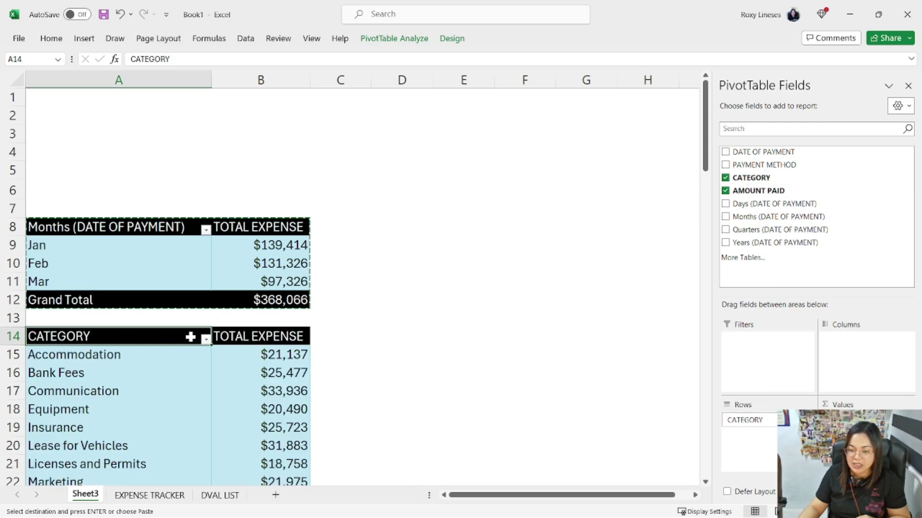
pyautogui.scroll(-3, 237, 394)
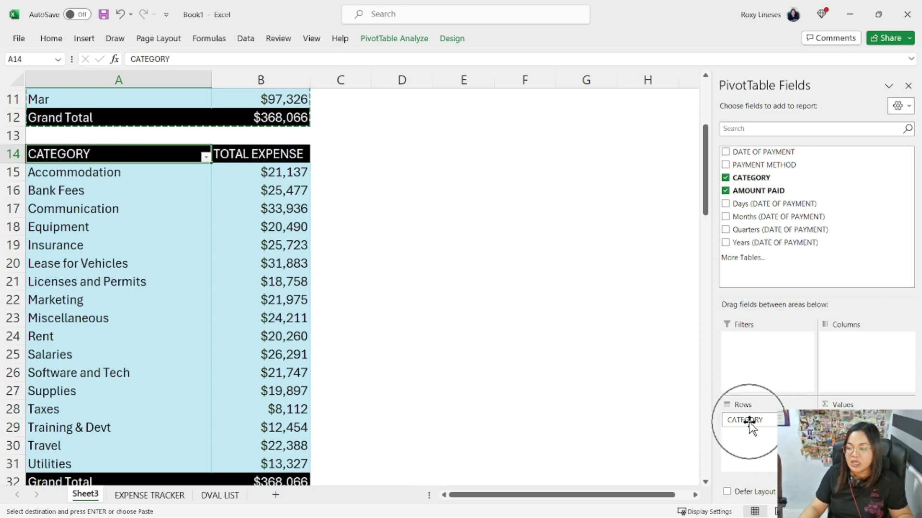
# Sort the category pivot's TOTAL EXPENSE values from largest to smallest.
pyautogui.click(305, 209)
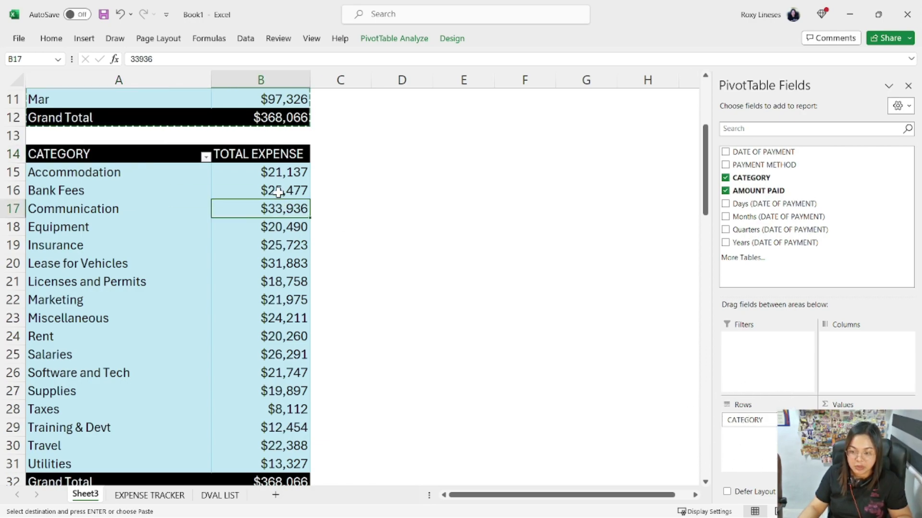
pyautogui.rightClick(279, 187)
pyautogui.moveTo(382, 288)
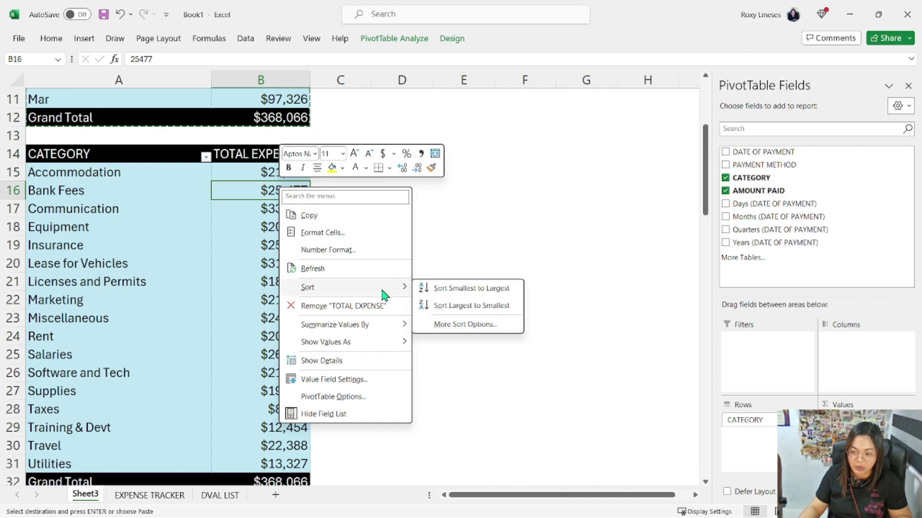
pyautogui.click(452, 306)
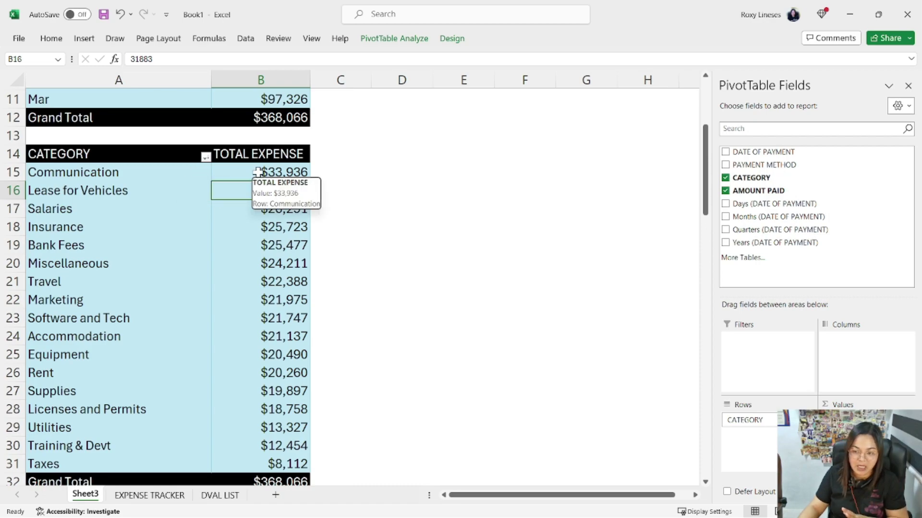
# Examine the top expense category and the January to March totals in the two pivot tables.
pyautogui.moveTo(258, 172); pyautogui.dragTo(164, 174)
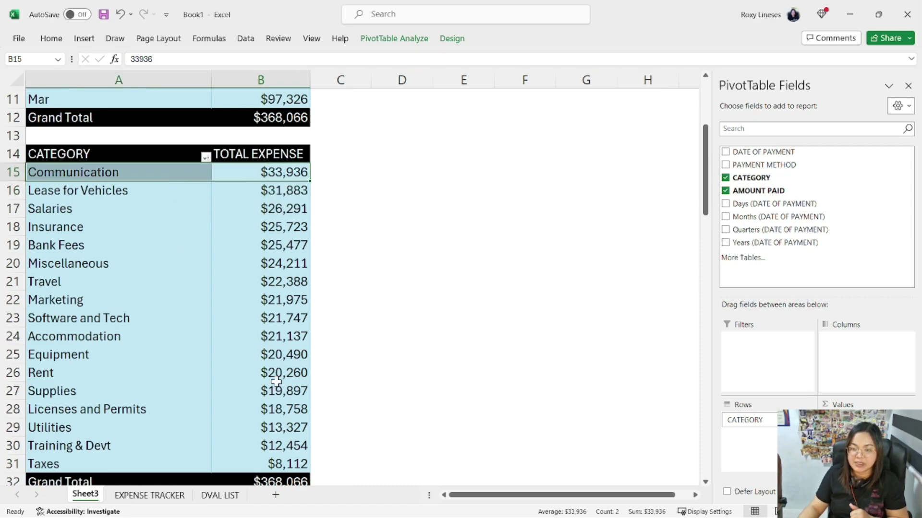
pyautogui.scroll(4, 276, 382)
pyautogui.click(259, 246)
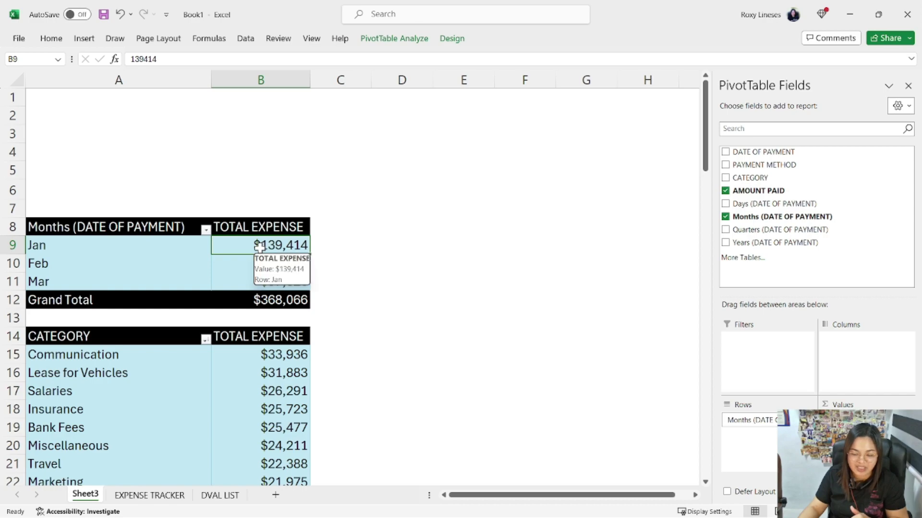
pyautogui.click(57, 246)
pyautogui.keyDown('ctrl'); pyautogui.click(62, 264); pyautogui.keyUp('ctrl')
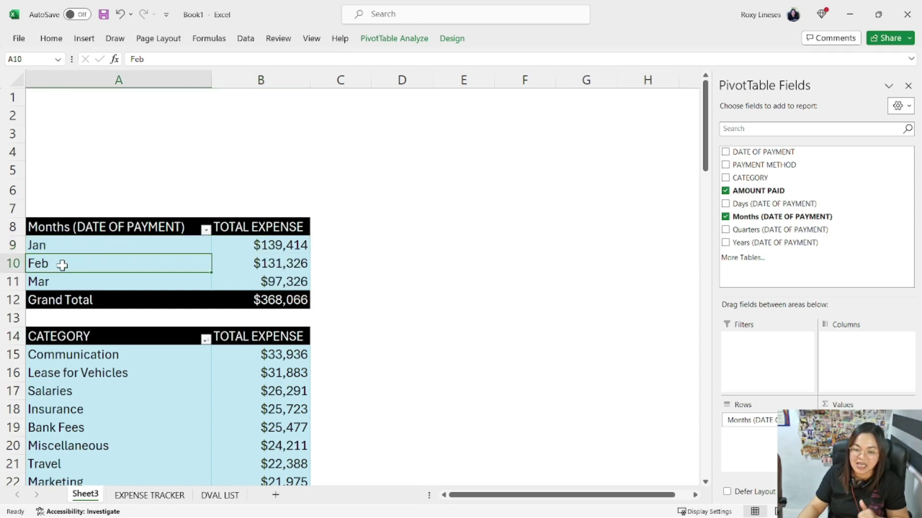
pyautogui.keyDown('ctrl'); pyautogui.click(66, 278); pyautogui.keyUp('ctrl')
pyautogui.click(72, 248)
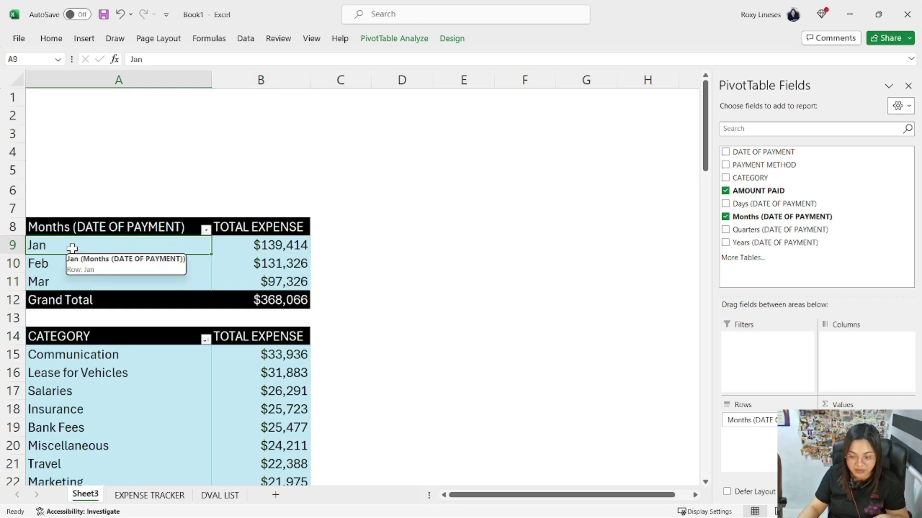
pyautogui.click(300, 246)
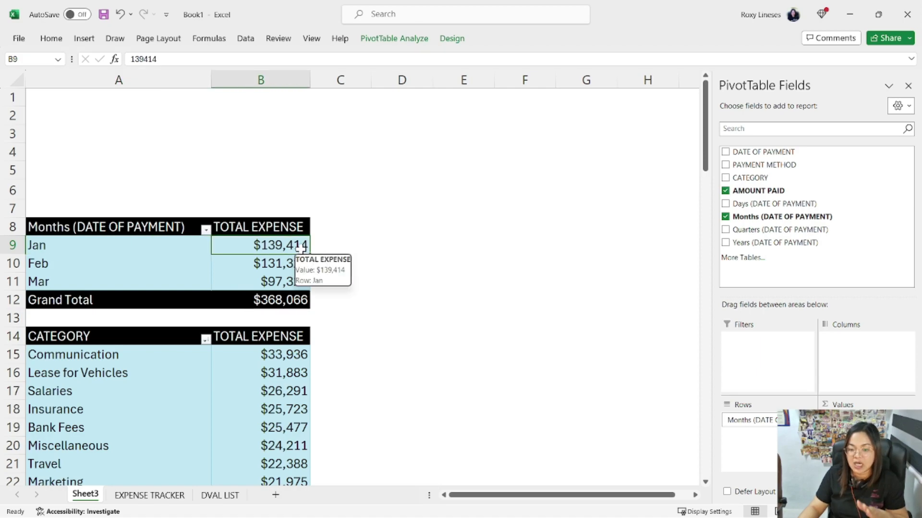
# Apply the Green-Yellow-Red colour scale to the category expense amounts in B15:B31, excluding the grand total.
pyautogui.scroll(-3, 292, 327)
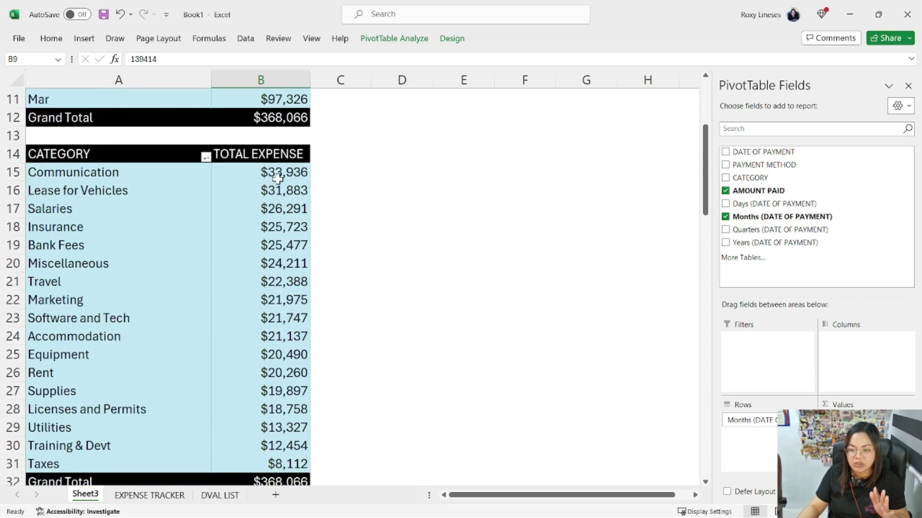
pyautogui.moveTo(277, 179); pyautogui.dragTo(274, 463)
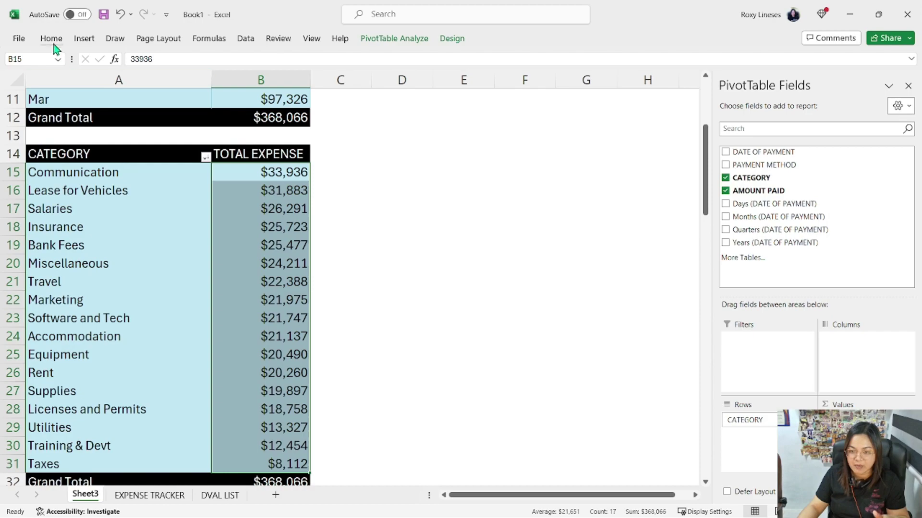
pyautogui.click(52, 40)
pyautogui.click(514, 82)
pyautogui.moveTo(556, 188)
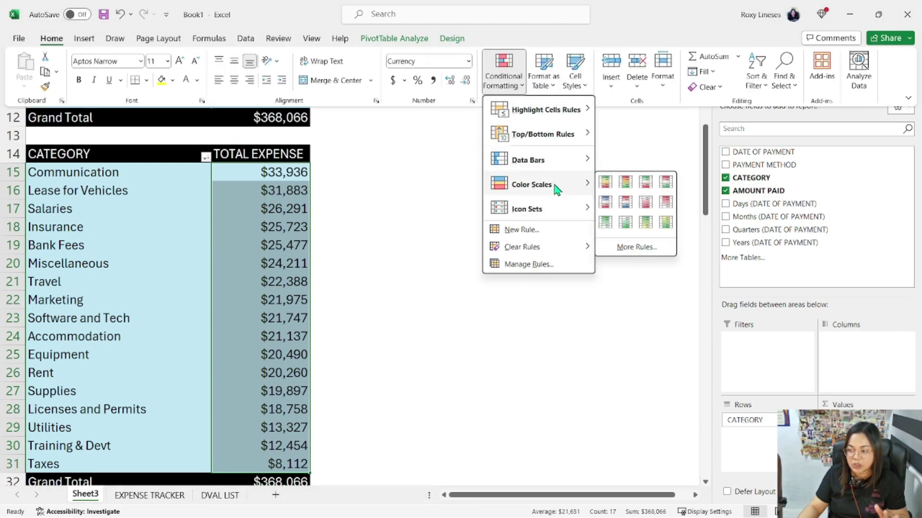
pyautogui.click(606, 187)
# Apply the Green-Yellow-Red colour scale to the January to March totals in B9:B11.
pyautogui.scroll(2, 274, 385)
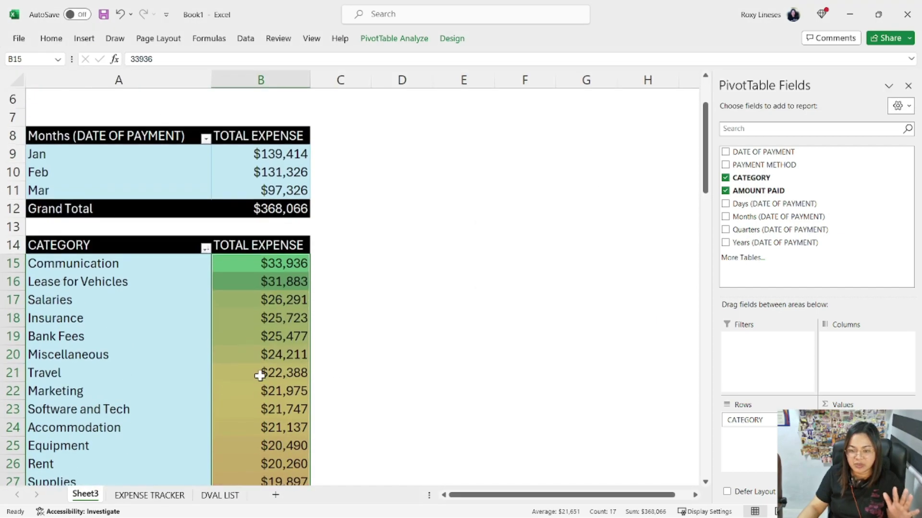
pyautogui.moveTo(277, 154); pyautogui.dragTo(287, 192)
pyautogui.click(50, 38)
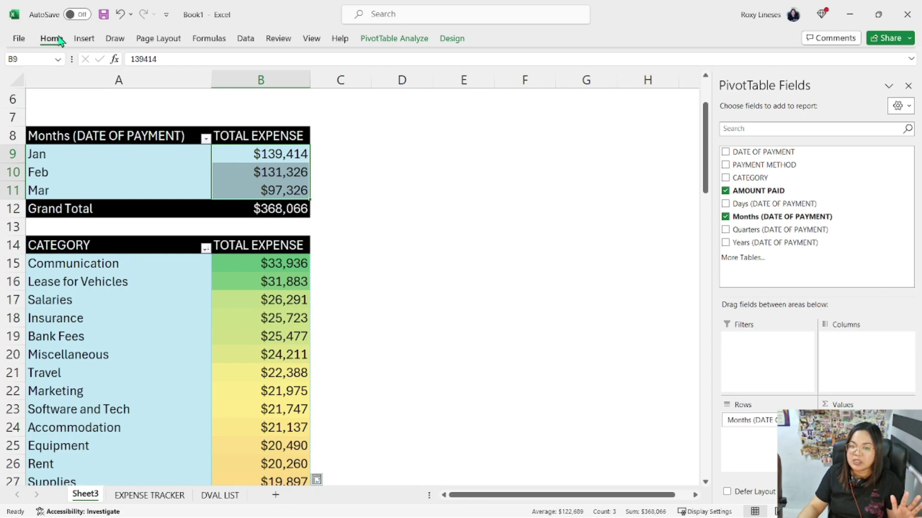
pyautogui.click(516, 86)
pyautogui.moveTo(545, 162)
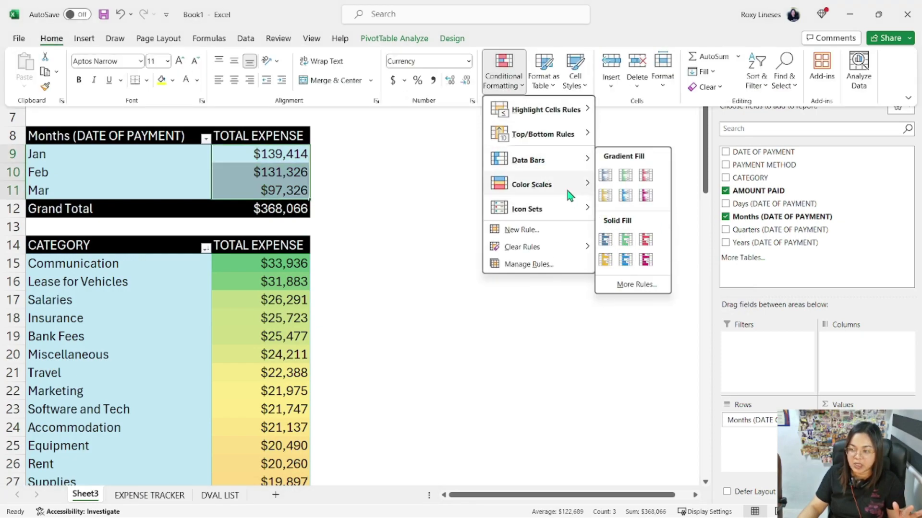
pyautogui.click(606, 193)
pyautogui.click(340, 281)
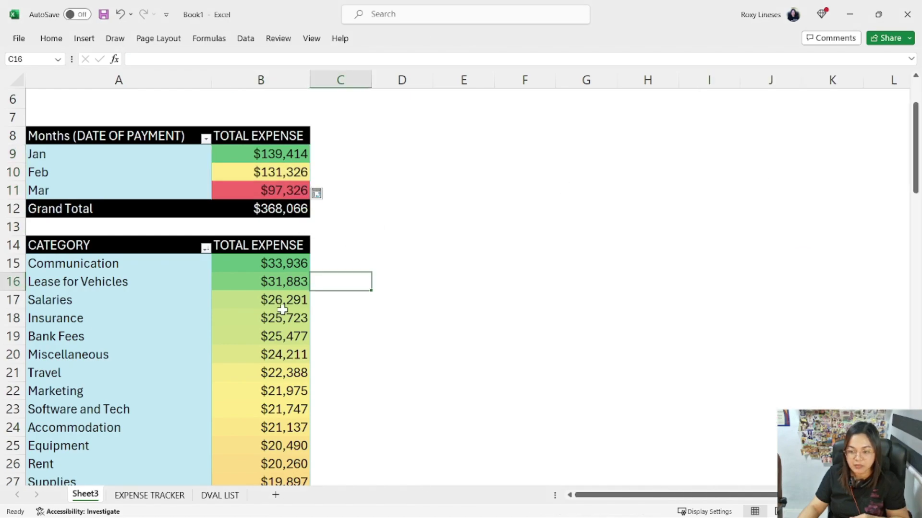
pyautogui.click(286, 317)
pyautogui.scroll(2, 290, 366)
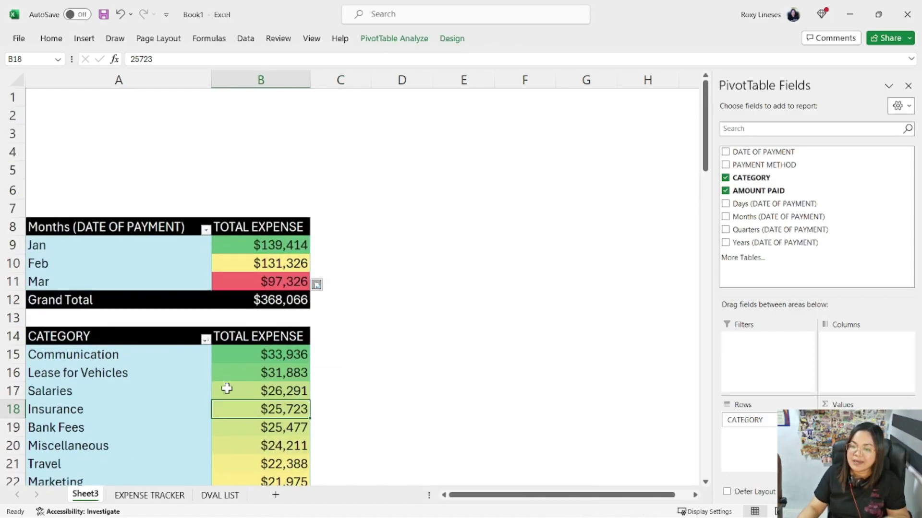
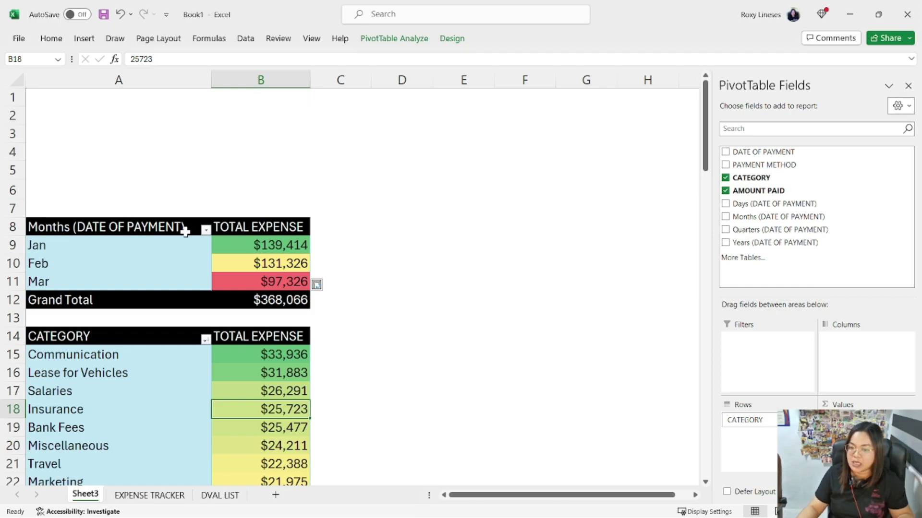
# Copy the monthly expense pivot table A8:B12 and paste it at D8.
pyautogui.moveTo(185, 228); pyautogui.dragTo(267, 301)
pyautogui.hotkey('ctrl', 'c')
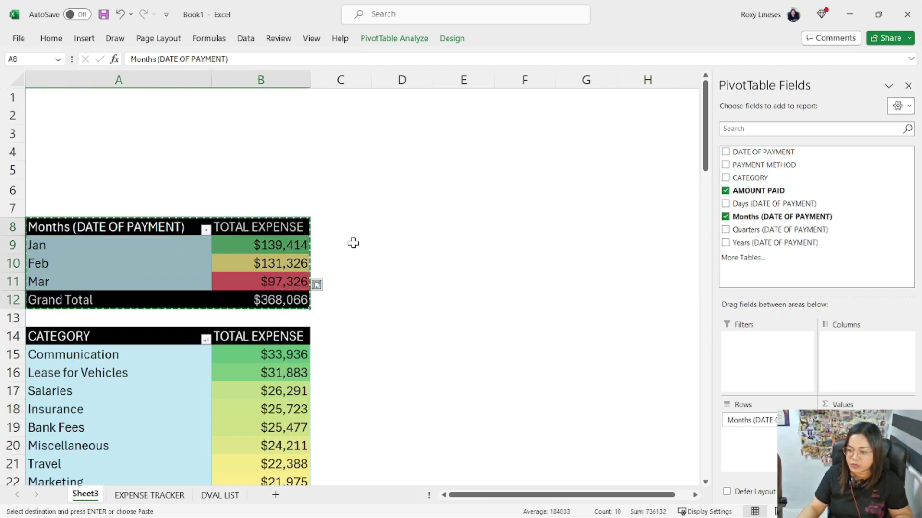
pyautogui.click(381, 227)
pyautogui.hotkey('ctrl', 'v')
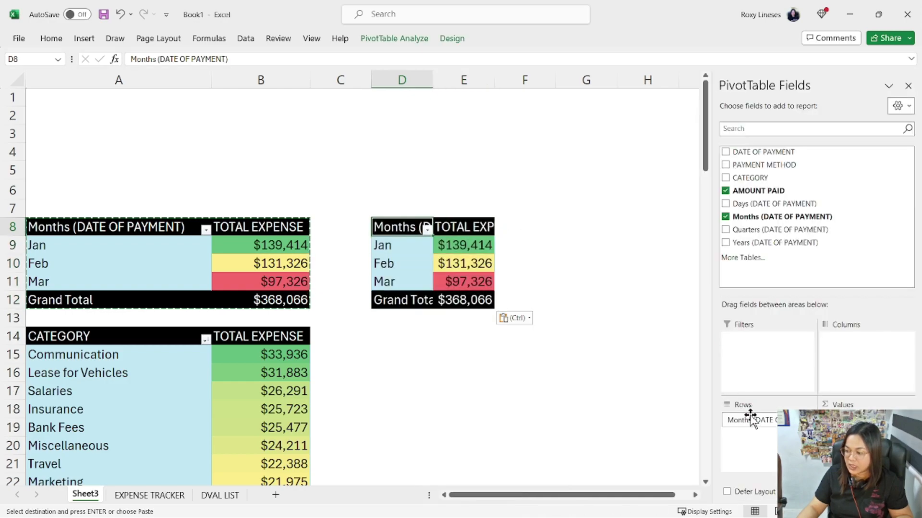
# Replace Months with PAYMENT METHOD in the rows of the pivot at D8, and autofit columns D and E.
pyautogui.moveTo(750, 417); pyautogui.dragTo(687, 432)
pyautogui.moveTo(763, 165); pyautogui.dragTo(761, 435)
pyautogui.doubleClick(434, 81)
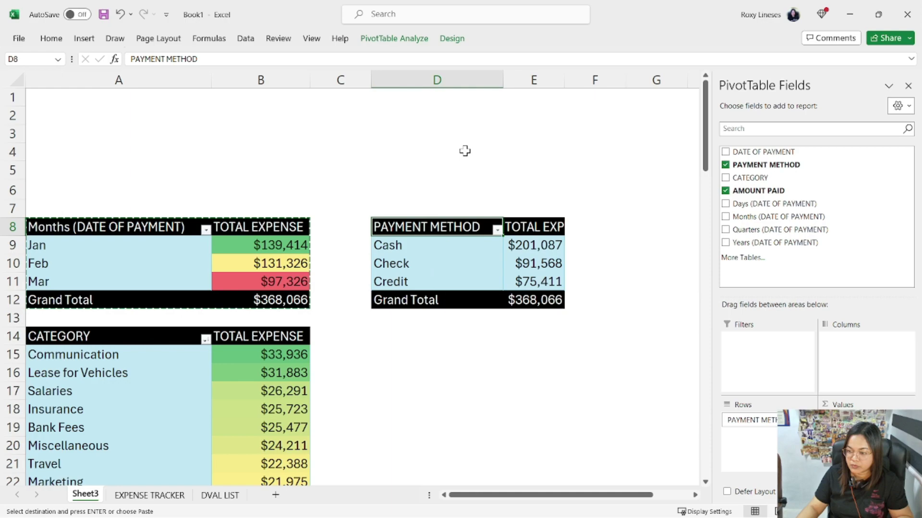
pyautogui.doubleClick(564, 81)
# Add green solid-fill data bars to the Cash, Check and Credit totals in E9:E11.
pyautogui.moveTo(534, 250); pyautogui.dragTo(542, 283)
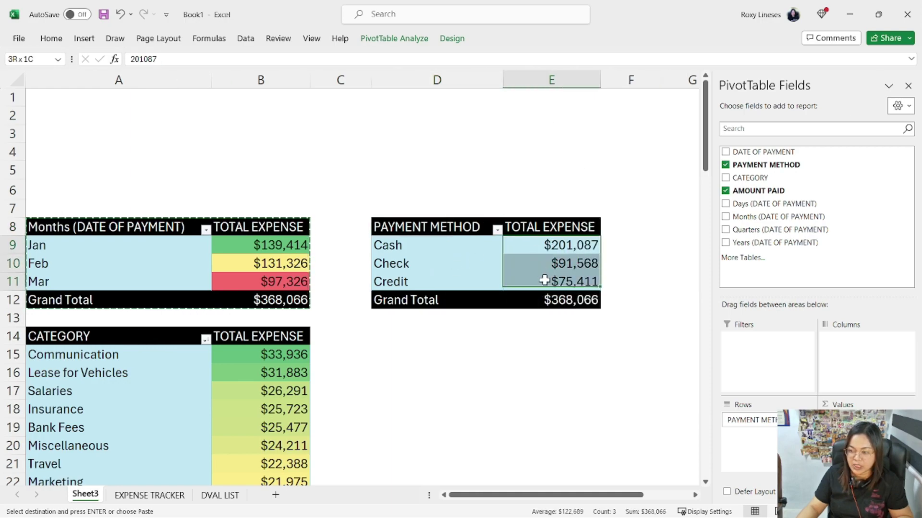
pyautogui.click(51, 38)
pyautogui.click(504, 67)
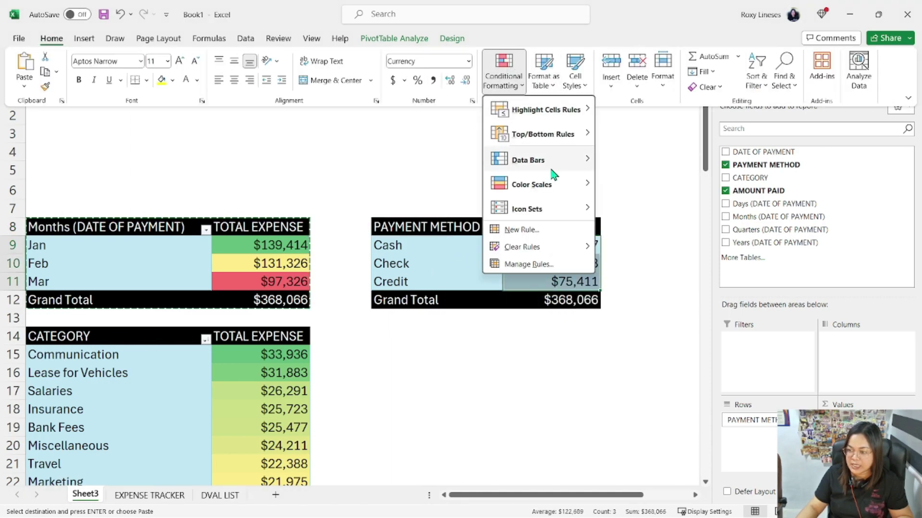
pyautogui.moveTo(529, 159)
pyautogui.click(622, 241)
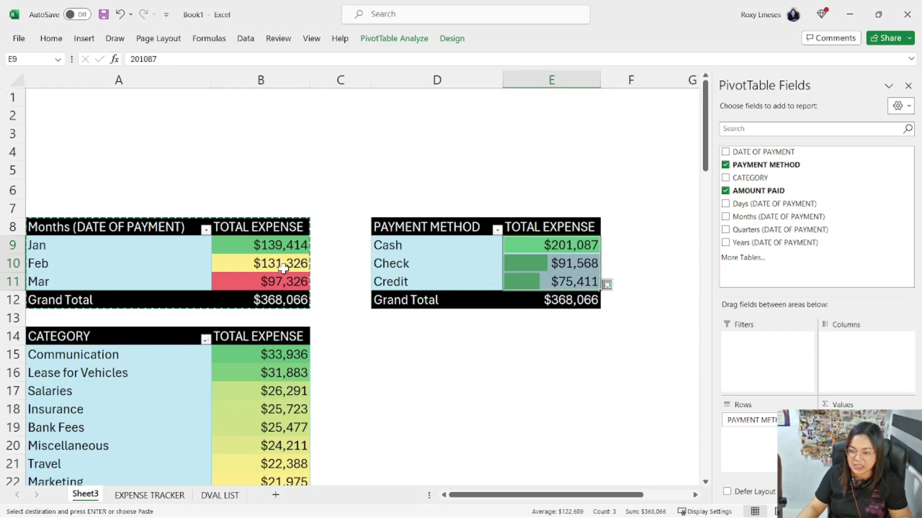
# Paste another copy of the monthly expense pivot table at D14, below the payment method pivot.
pyautogui.moveTo(106, 227); pyautogui.dragTo(283, 300)
pyautogui.click(401, 335)
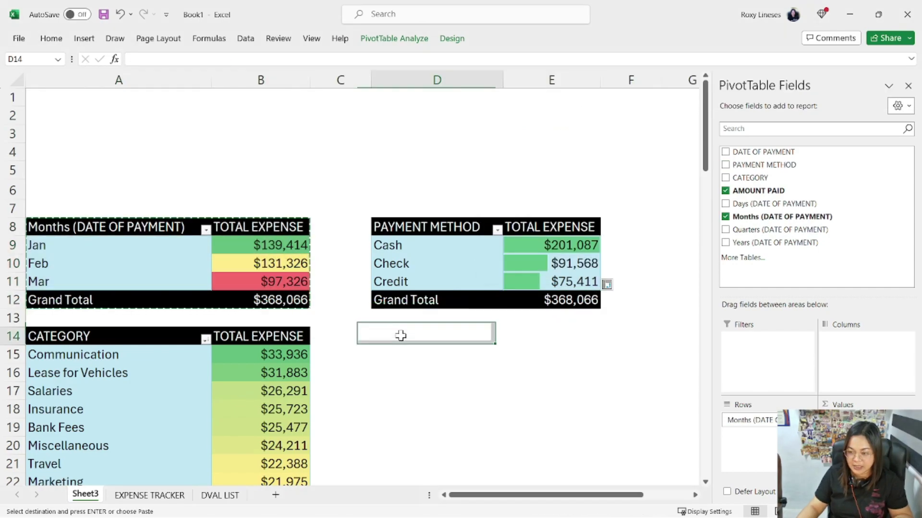
pyautogui.hotkey('ctrl', 'v')
# Move the category pivot table from A14 up to A8, and narrow column C.
pyautogui.moveTo(161, 339); pyautogui.dragTo(284, 456)
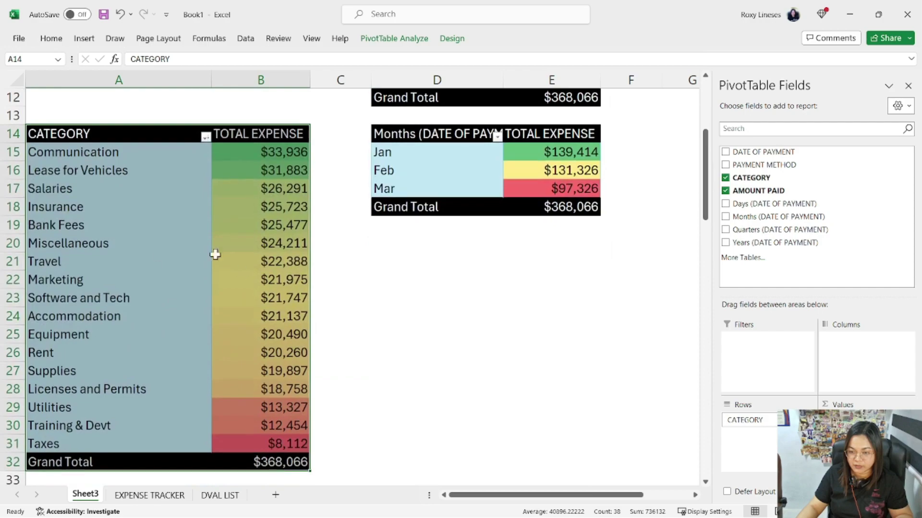
pyautogui.scroll(3, 245, 279)
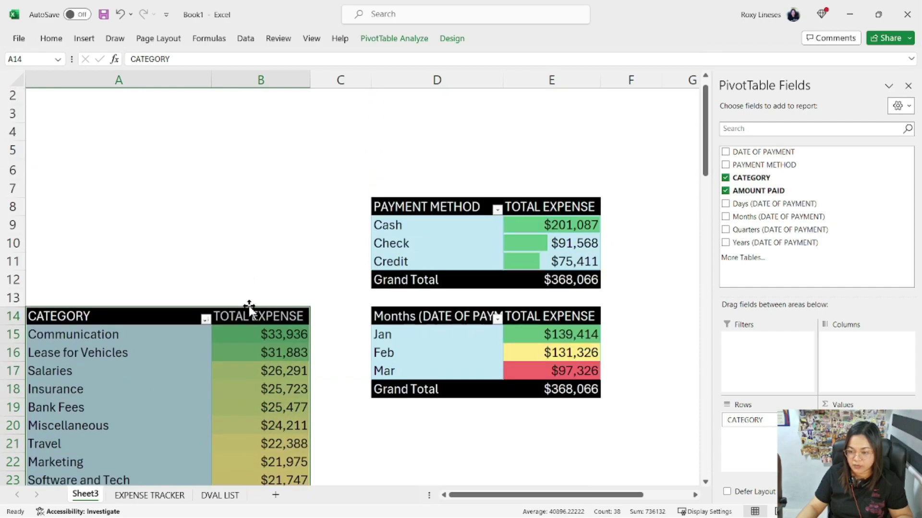
pyautogui.moveTo(249, 307); pyautogui.dragTo(252, 200)
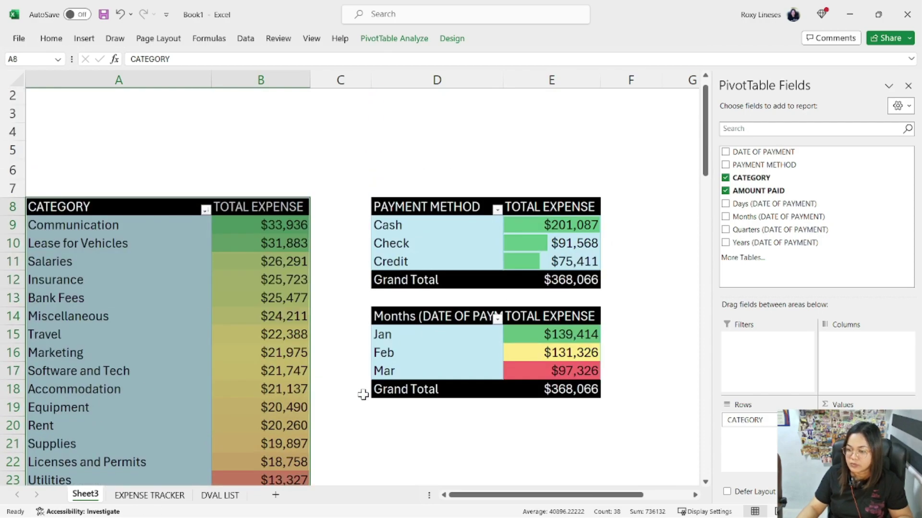
pyautogui.moveTo(371, 79); pyautogui.dragTo(342, 80)
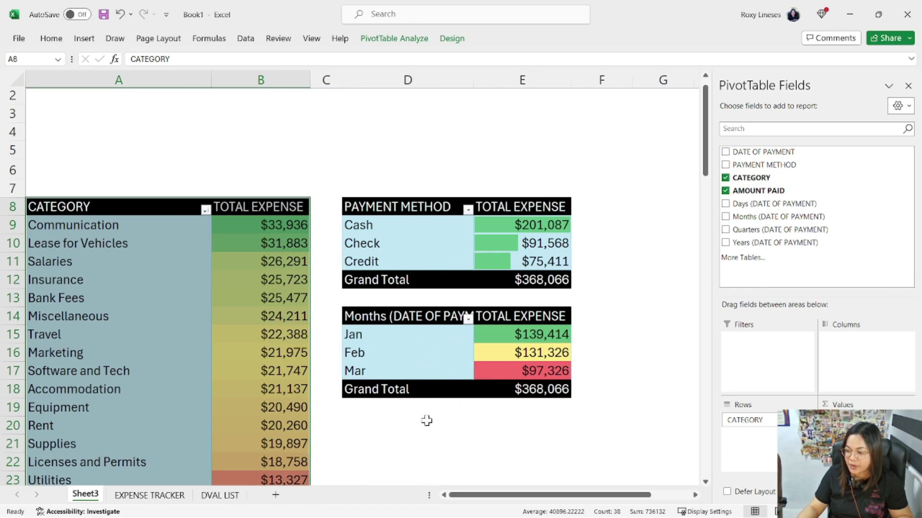
pyautogui.scroll(-5, 425, 421)
pyautogui.scroll(4, 429, 435)
pyautogui.click(387, 410)
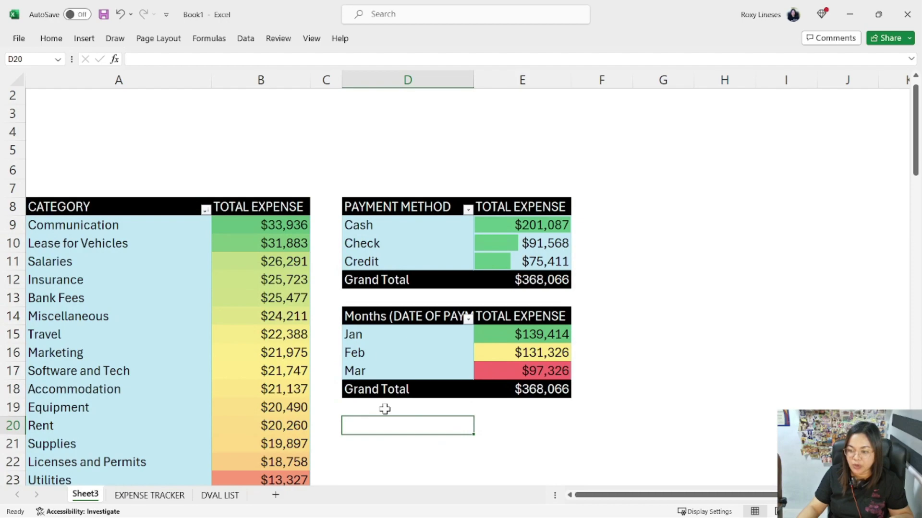
# Insert a DATE OF PAYMENT timeline for the category pivot table.
pyautogui.click(183, 211)
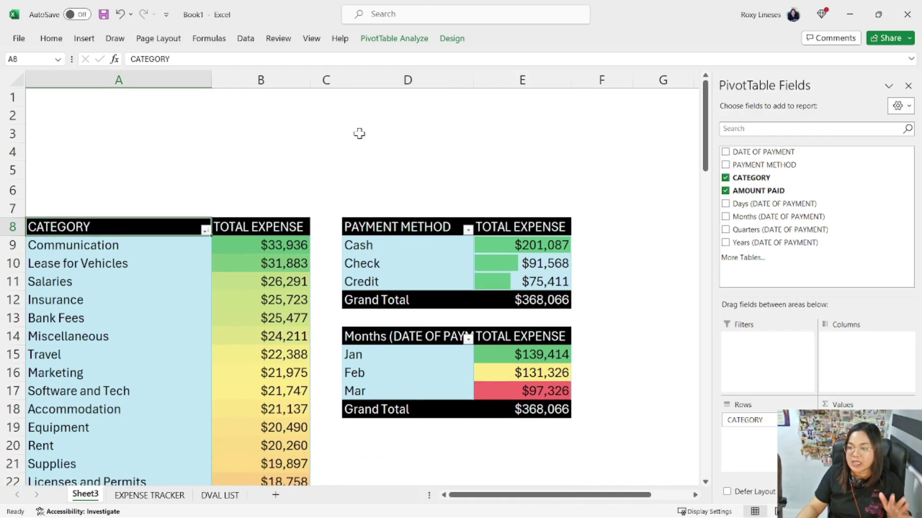
pyautogui.click(414, 40)
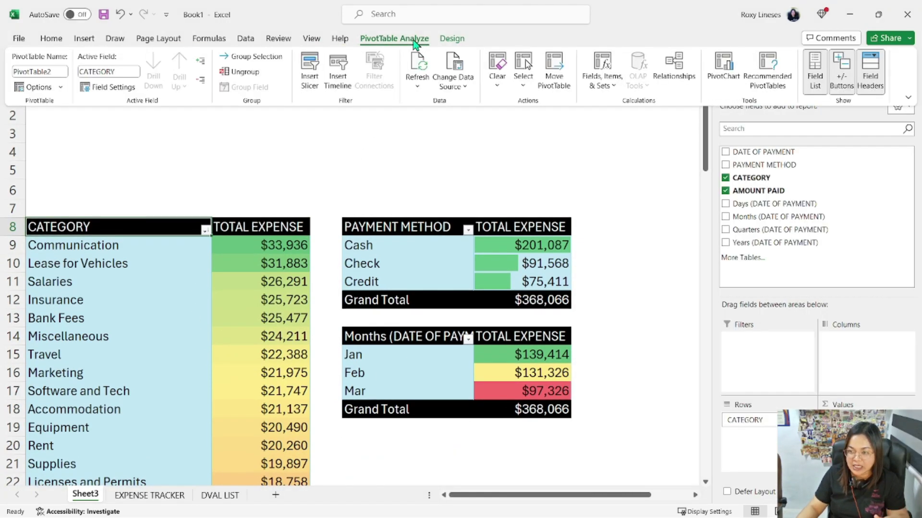
pyautogui.moveTo(218, 304)
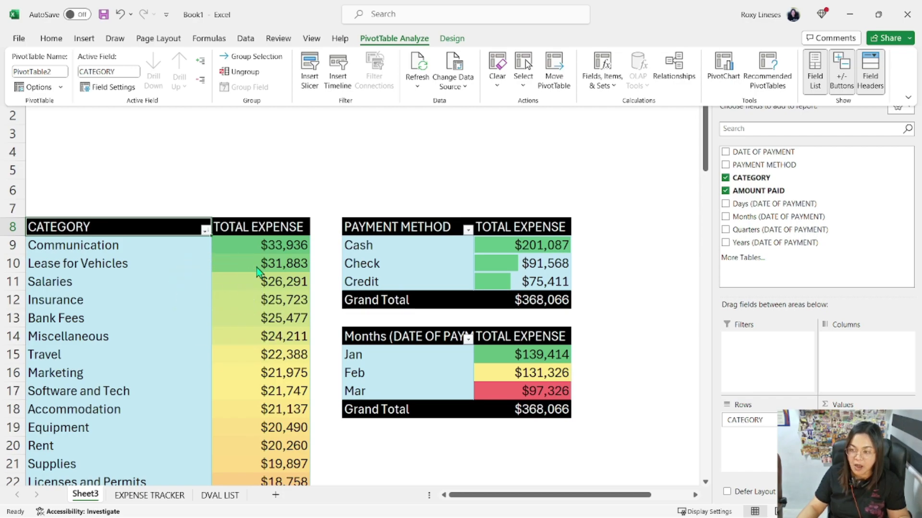
pyautogui.click(339, 76)
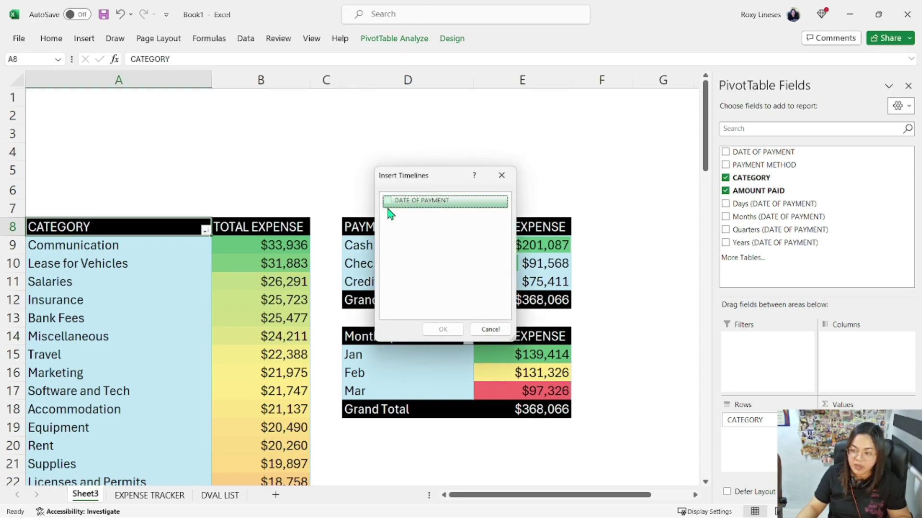
pyautogui.click(386, 202)
pyautogui.click(437, 329)
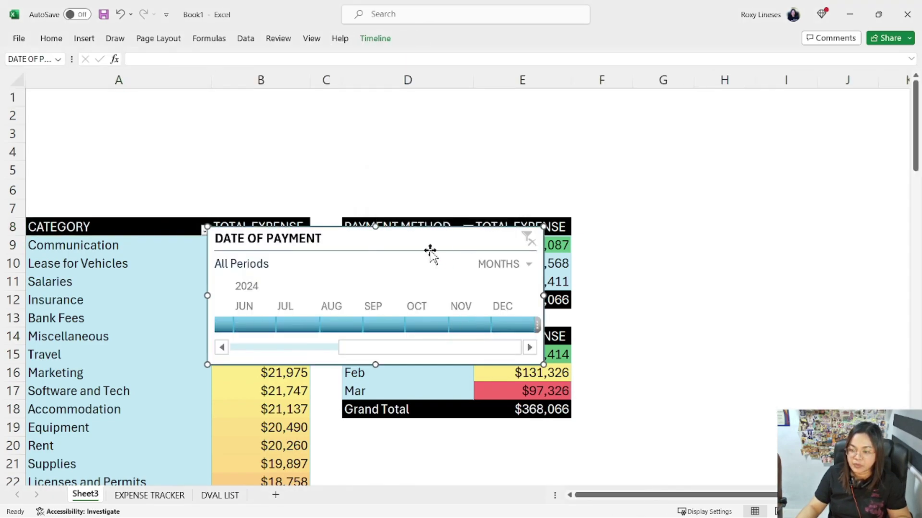
# Place the timeline above the category pivot table, and insert a row at row 7 to make room for it.
pyautogui.moveTo(431, 250); pyautogui.dragTo(243, 101)
pyautogui.click(482, 152)
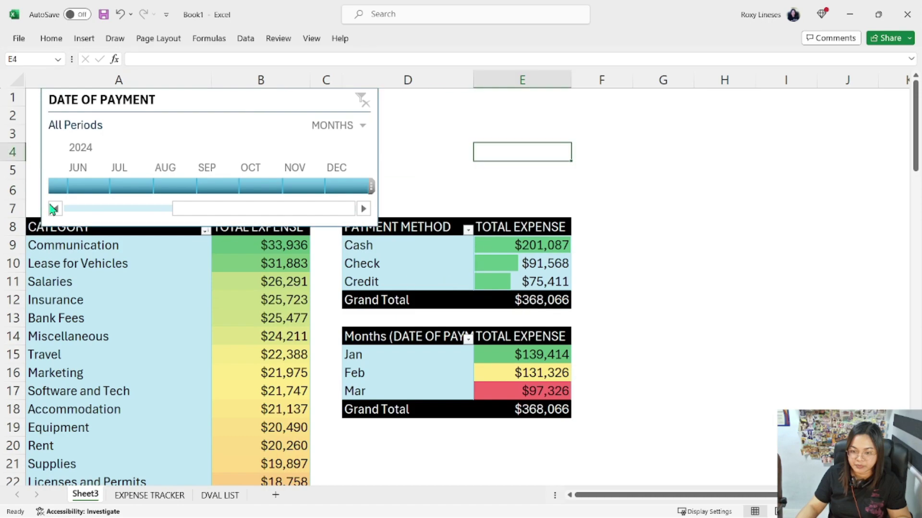
pyautogui.rightClick(13, 209)
pyautogui.click(47, 329)
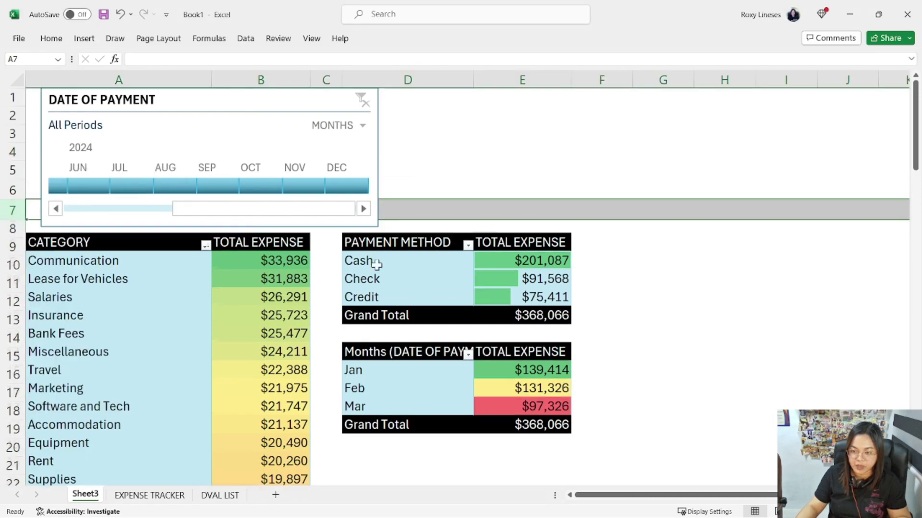
pyautogui.click(523, 133)
pyautogui.click(276, 117)
pyautogui.moveTo(253, 113); pyautogui.dragTo(246, 117)
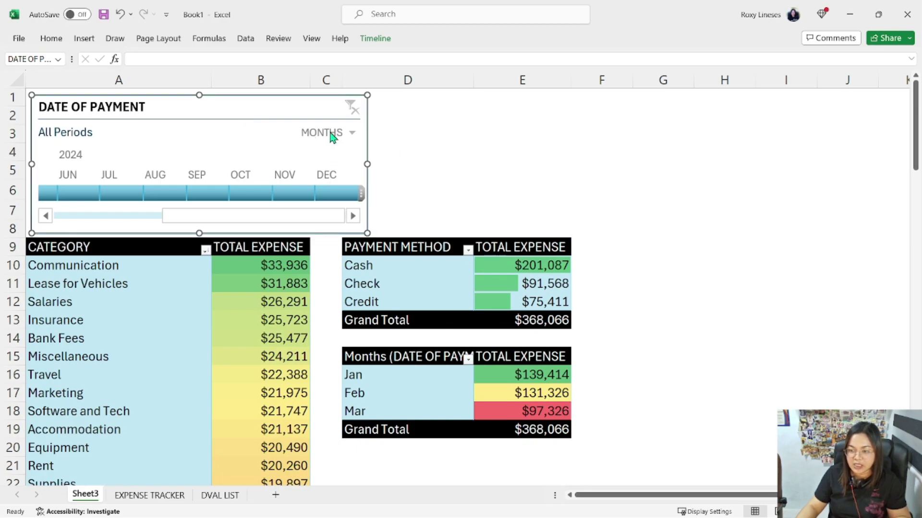
# Filter the category pivot with the timeline by Jan, Feb and Mar 2024 in turn, and clear the filter.
pyautogui.moveTo(309, 216); pyautogui.dragTo(200, 216)
pyautogui.click(68, 192)
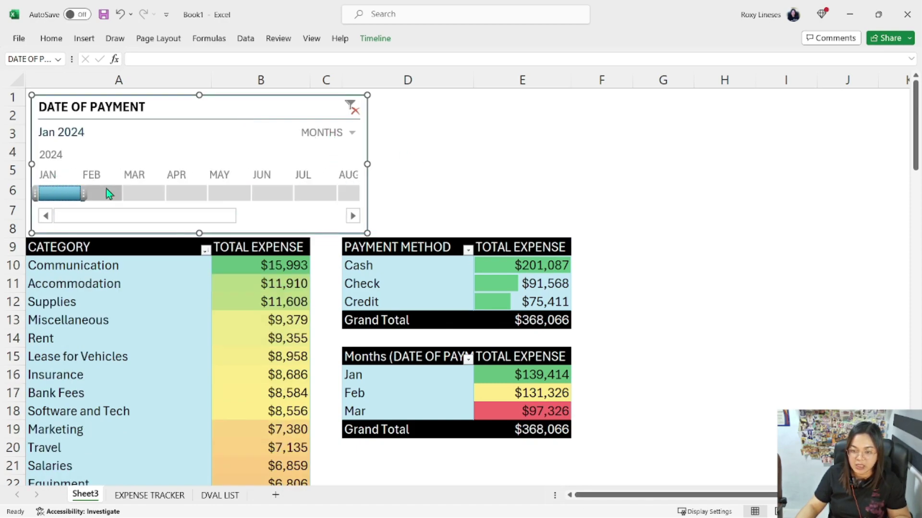
pyautogui.click(103, 192)
pyautogui.click(134, 195)
pyautogui.click(93, 193)
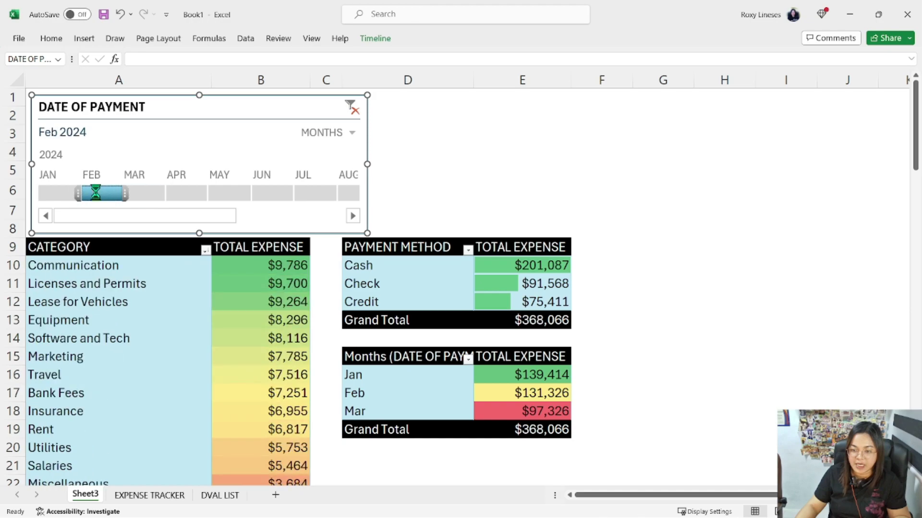
pyautogui.click(137, 194)
pyautogui.click(68, 192)
pyautogui.click(103, 193)
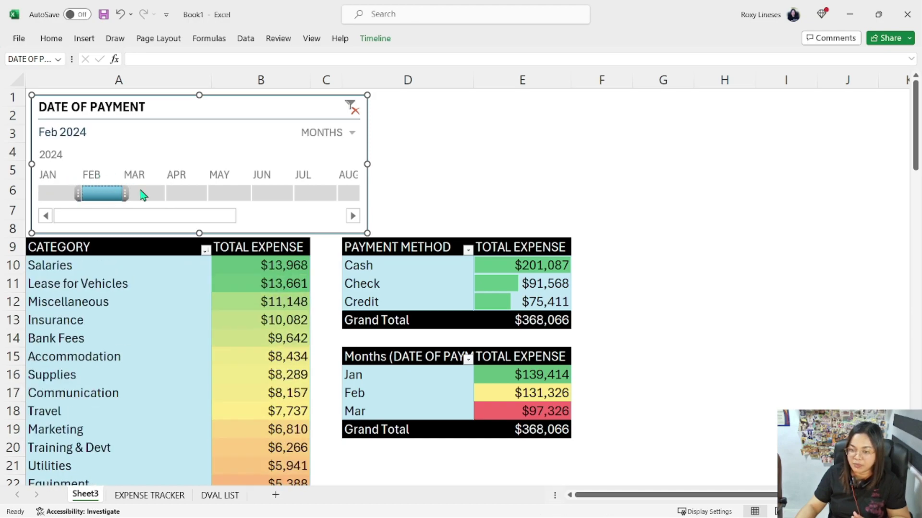
pyautogui.click(142, 194)
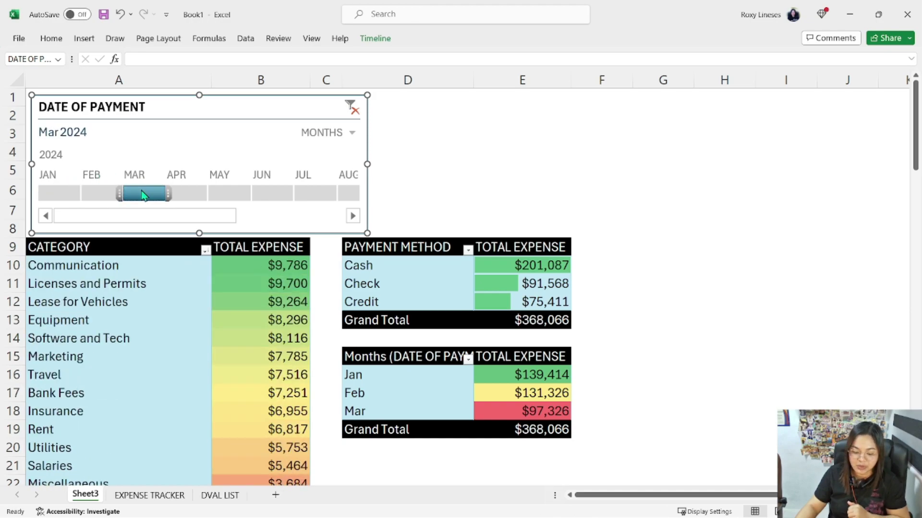
pyautogui.click(351, 108)
# Try the timeline by years for 2024 and by quarters, including Q4 and Q1 2024.
pyautogui.click(329, 134)
pyautogui.click(331, 149)
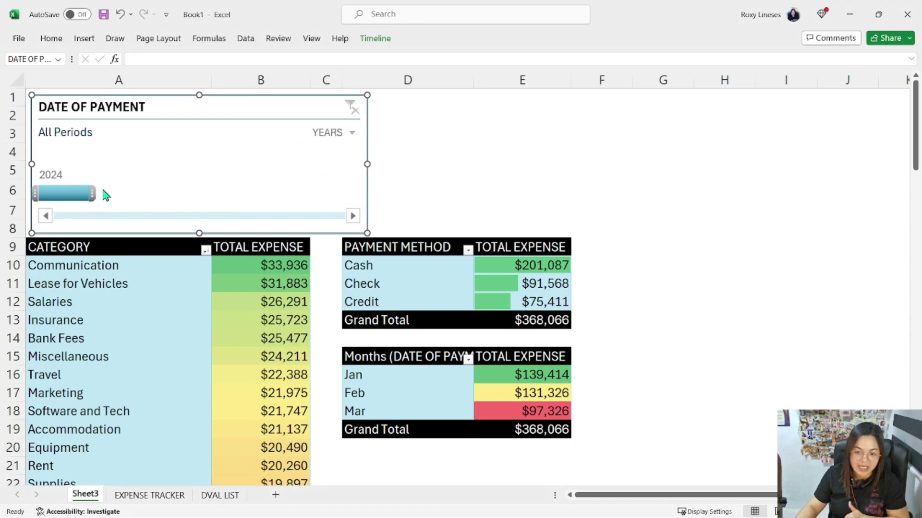
pyautogui.click(72, 194)
pyautogui.click(335, 134)
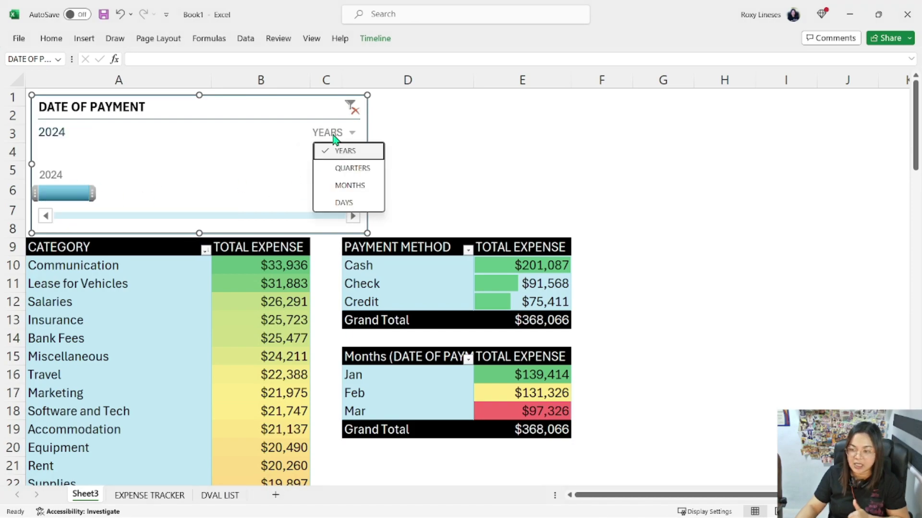
pyautogui.click(350, 168)
pyautogui.click(87, 193)
pyautogui.click(154, 194)
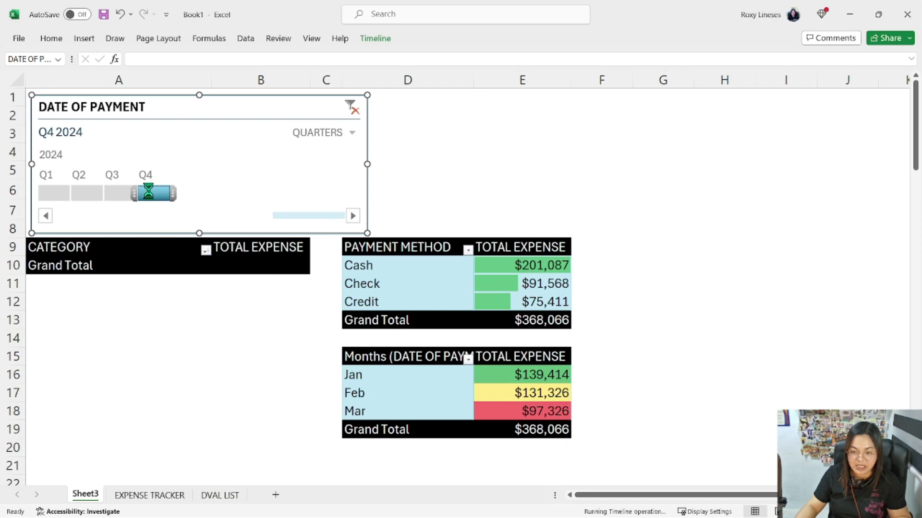
pyautogui.click(54, 193)
# Return the timeline to months, try the ranges Feb - May and Jan - May 2024, and clear the filter.
pyautogui.click(350, 133)
pyautogui.click(322, 186)
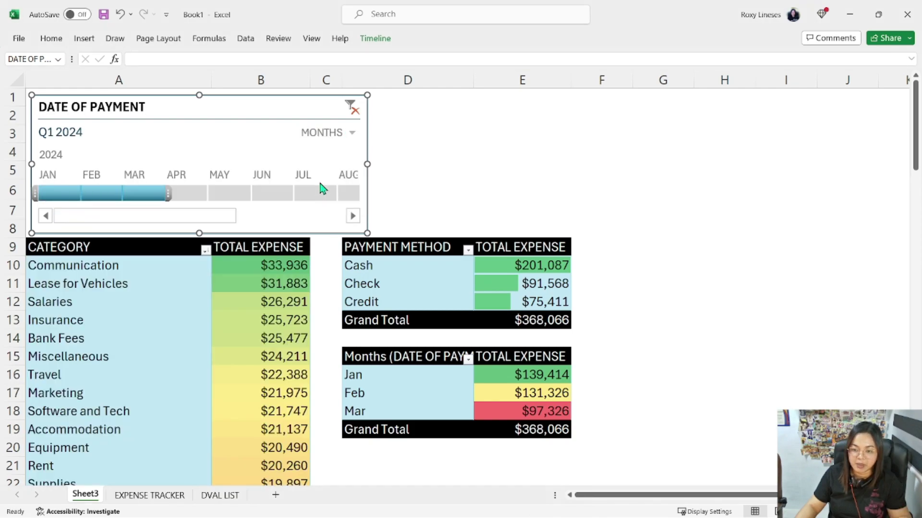
pyautogui.moveTo(82, 194); pyautogui.dragTo(231, 197)
pyautogui.moveTo(109, 196); pyautogui.dragTo(243, 197)
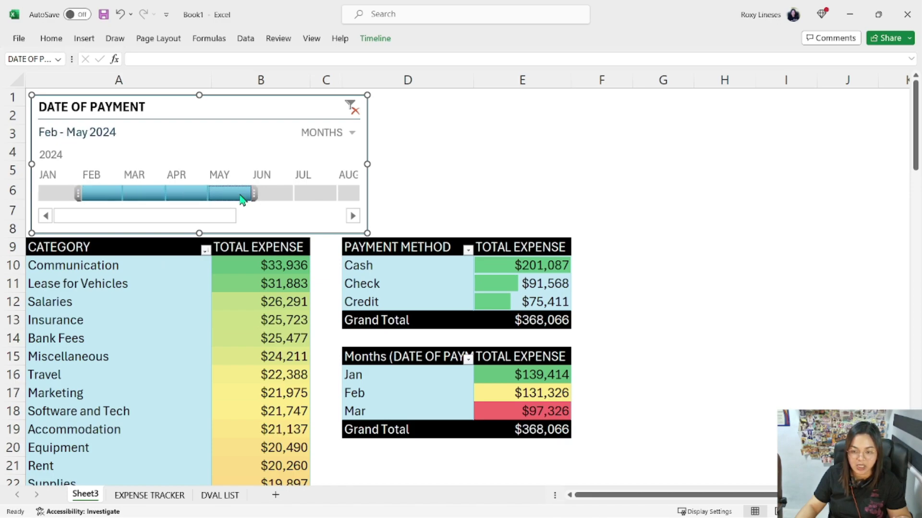
pyautogui.moveTo(54, 192); pyautogui.dragTo(235, 193)
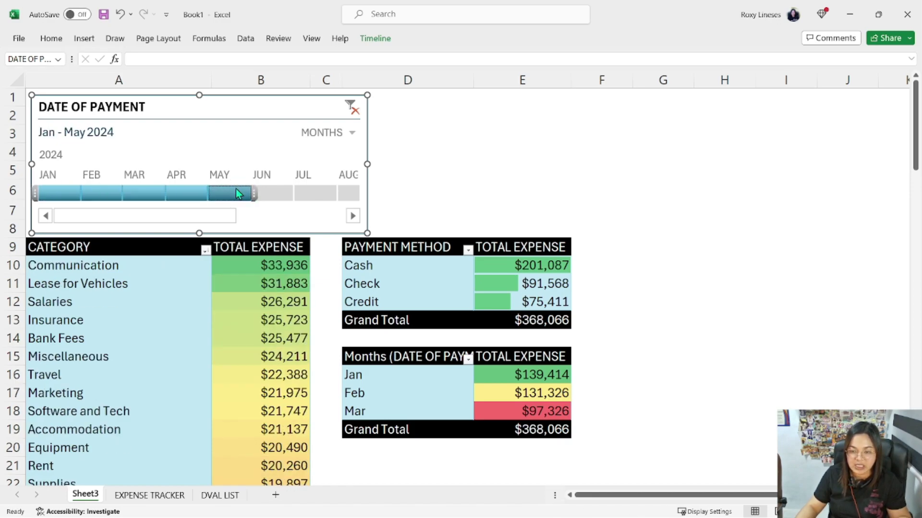
pyautogui.click(355, 111)
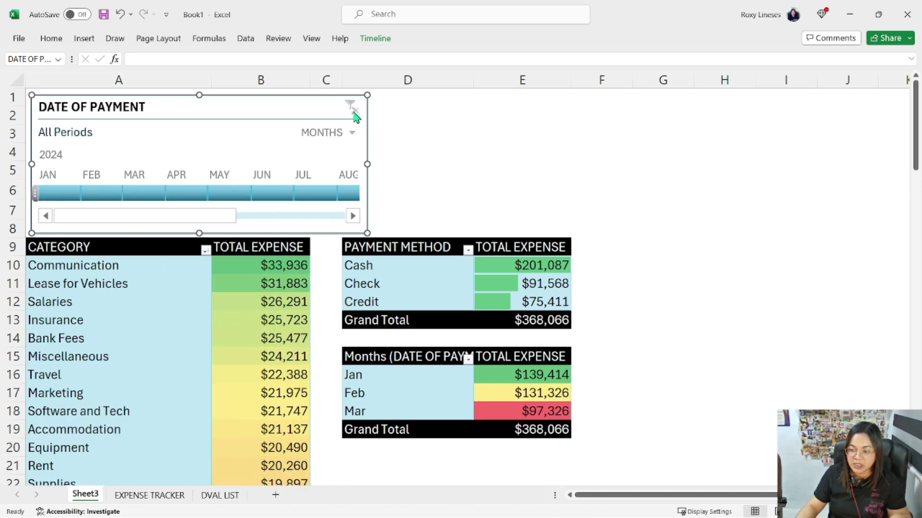
# Narrow the timeline to the category pivot's width, and insert a PAYMENT METHOD slicer for that pivot.
pyautogui.moveTo(366, 164); pyautogui.dragTo(310, 165)
pyautogui.click(282, 281)
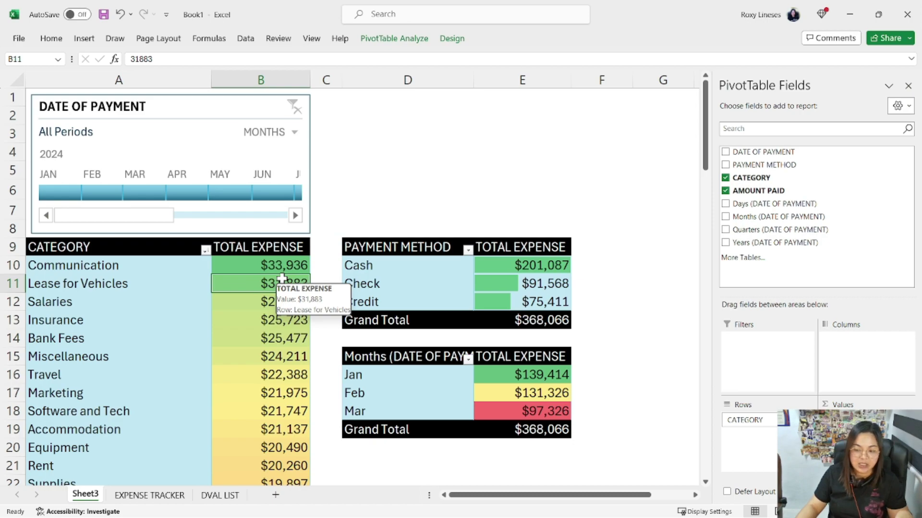
pyautogui.click(266, 333)
pyautogui.click(411, 38)
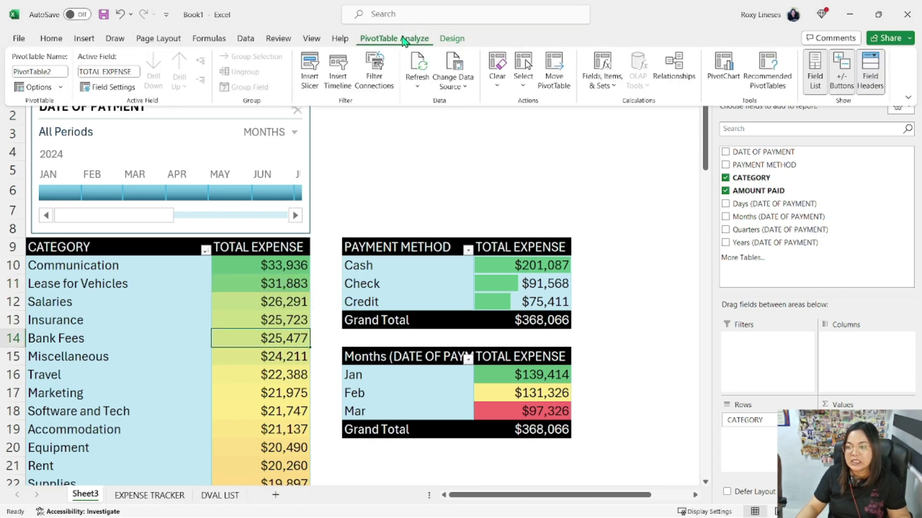
pyautogui.click(310, 90)
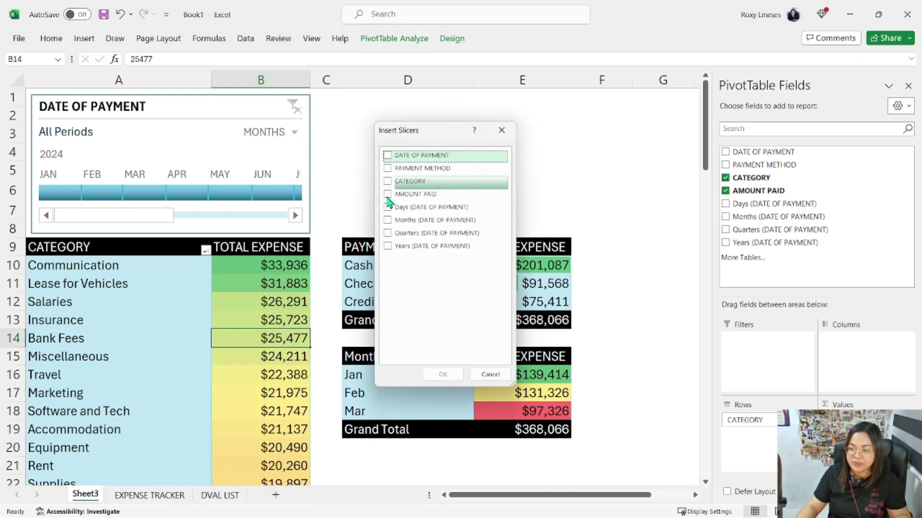
pyautogui.click(387, 168)
pyautogui.click(442, 374)
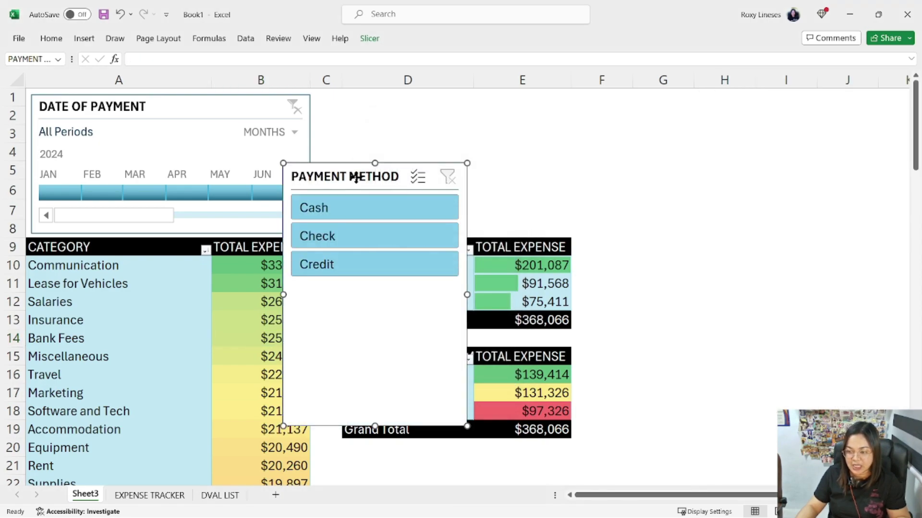
# Move the PAYMENT METHOD slicer beside the timeline, and set its height to 1.51".
pyautogui.moveTo(353, 177); pyautogui.dragTo(403, 108)
pyautogui.click(243, 101)
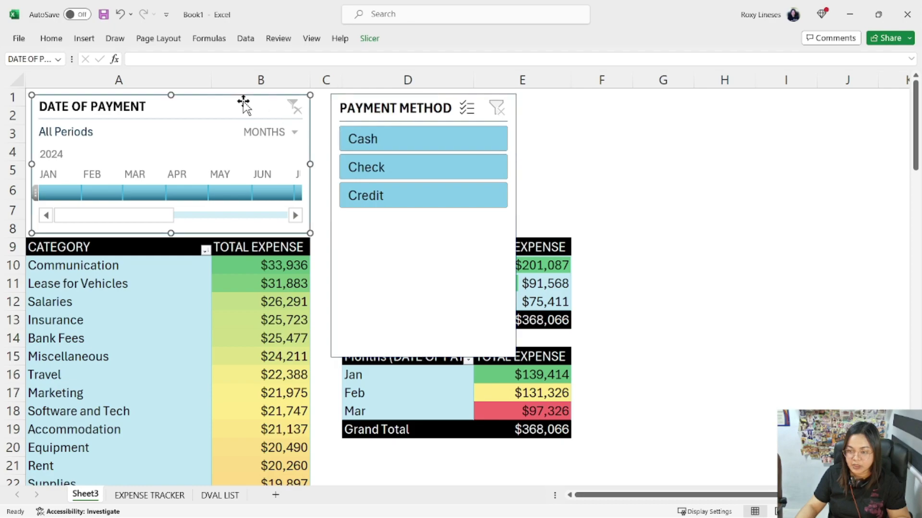
pyautogui.click(386, 42)
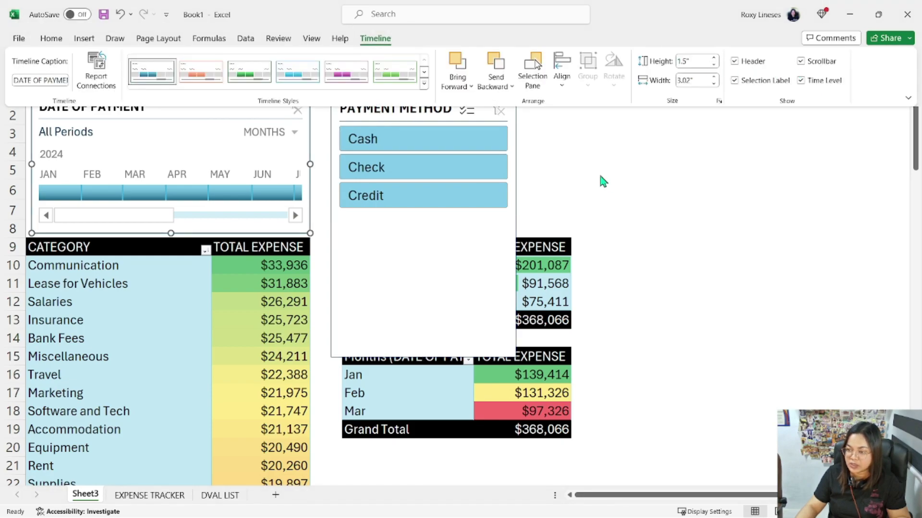
pyautogui.click(416, 110)
pyautogui.click(369, 38)
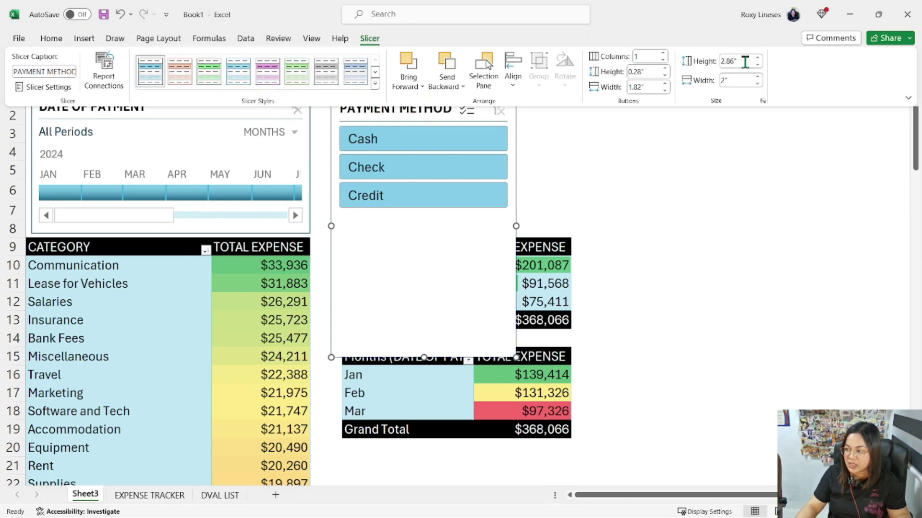
pyautogui.doubleClick(745, 62)
pyautogui.write('0.99')
pyautogui.press('Return')
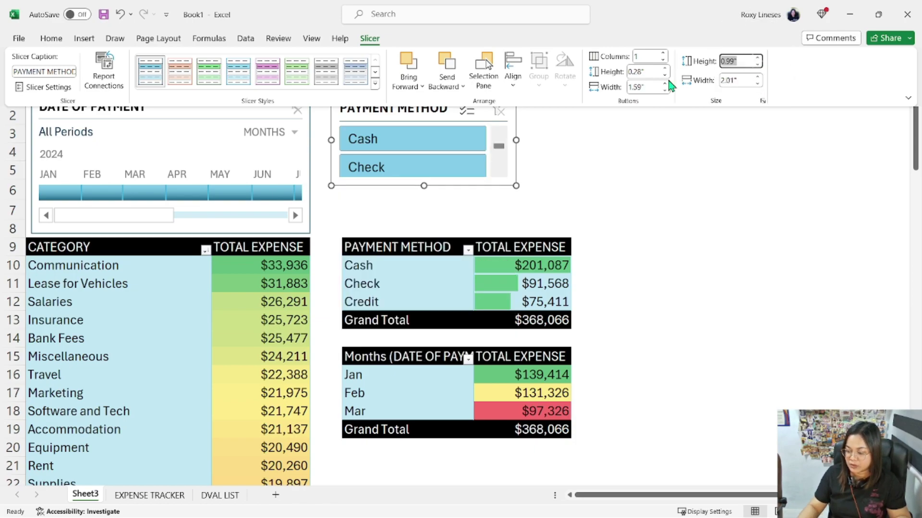
pyautogui.write('1.51')
pyautogui.press('Return')
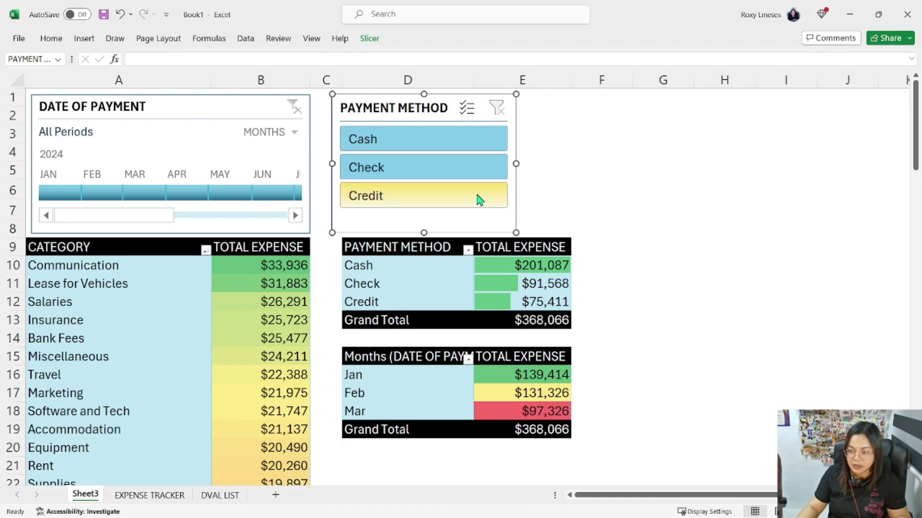
# Align the slicer with column D and widen it to the payment method pivot's width, and filter by Cash.
pyautogui.moveTo(422, 105); pyautogui.dragTo(431, 107)
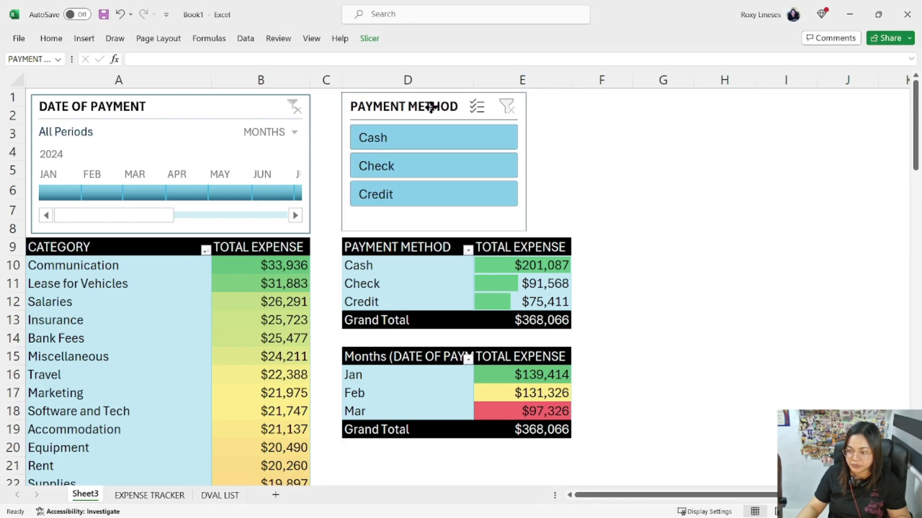
pyautogui.moveTo(525, 161); pyautogui.dragTo(572, 177)
pyautogui.click(427, 163)
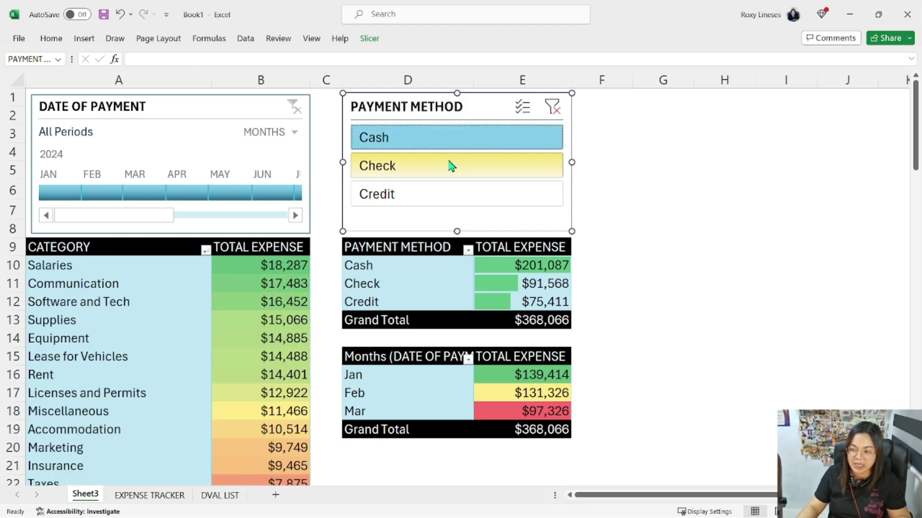
# Connect the cleared PAYMENT METHOD slicer to PivotTable1 and PivotTable3 as well, then try the Cash filter and clear it.
pyautogui.click(556, 112)
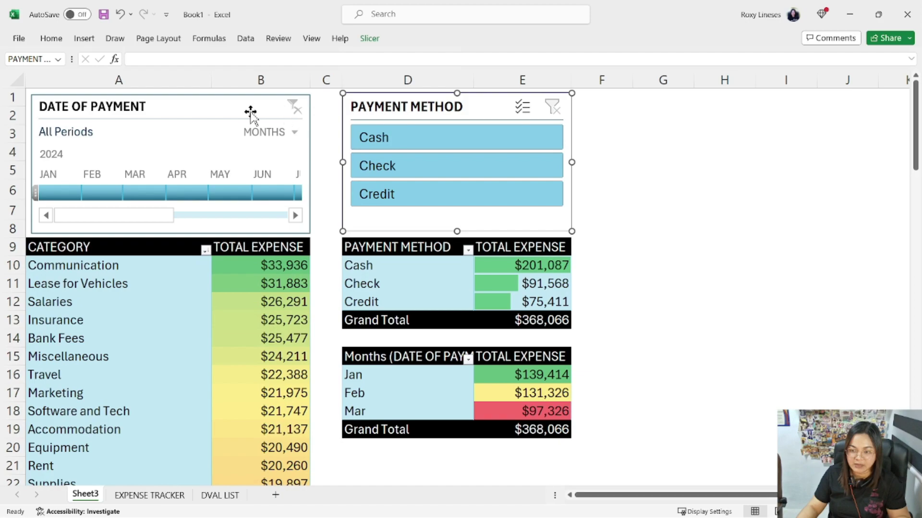
pyautogui.rightClick(427, 115)
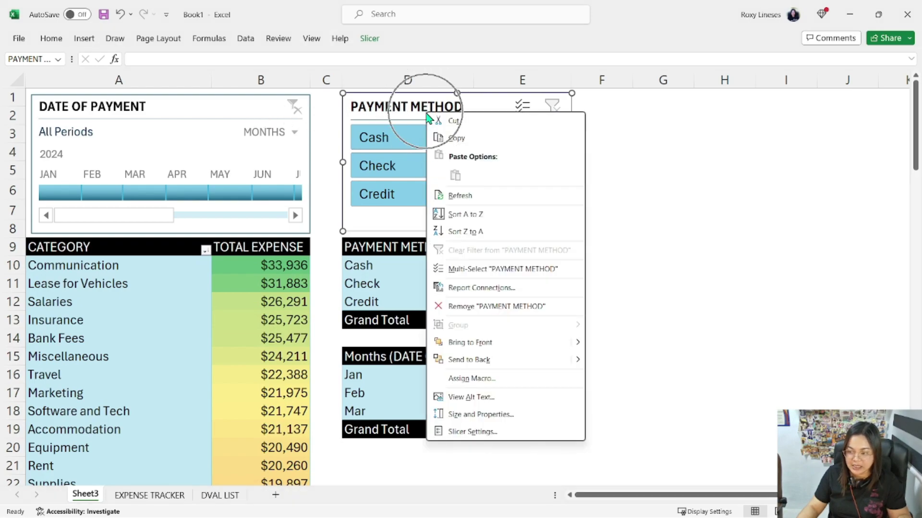
pyautogui.click(473, 290)
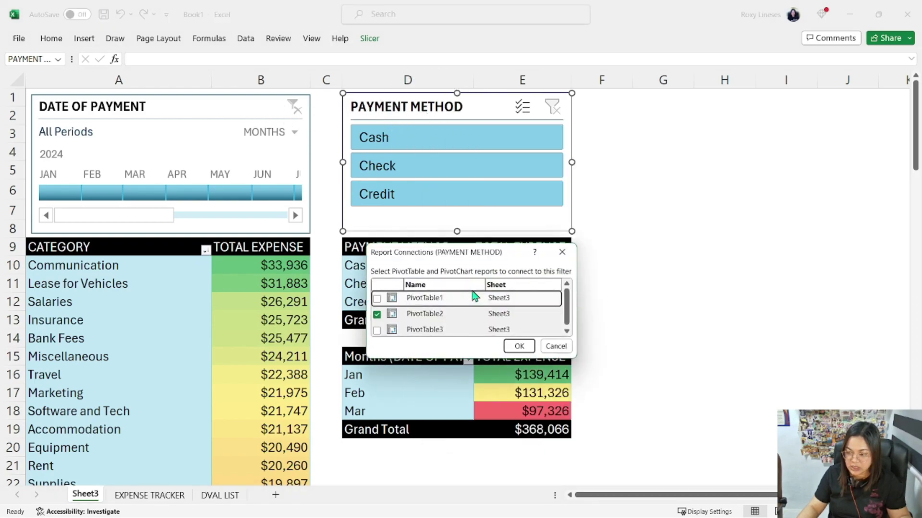
pyautogui.click(377, 301)
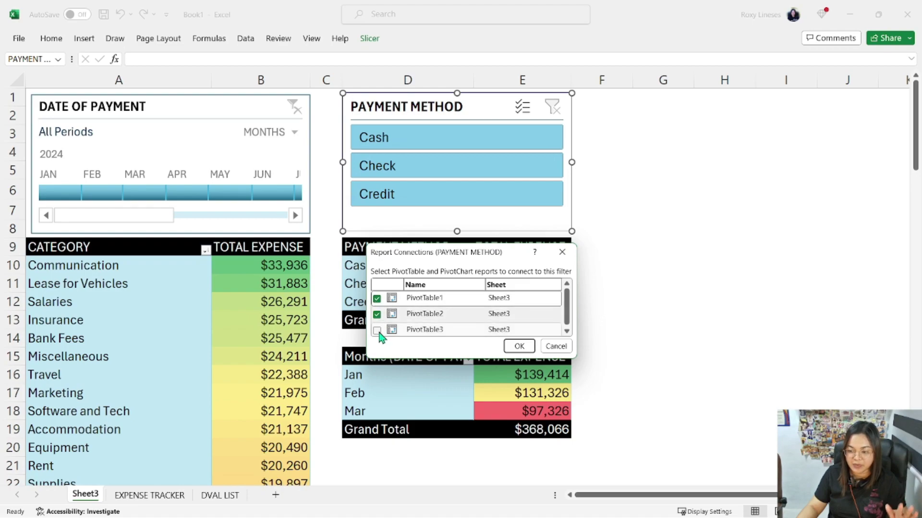
pyautogui.click(377, 330)
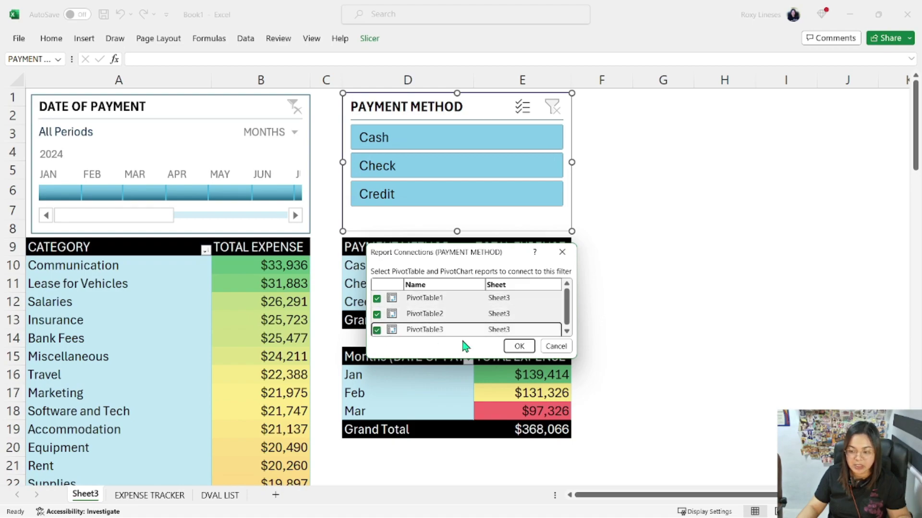
pyautogui.click(517, 348)
pyautogui.click(438, 145)
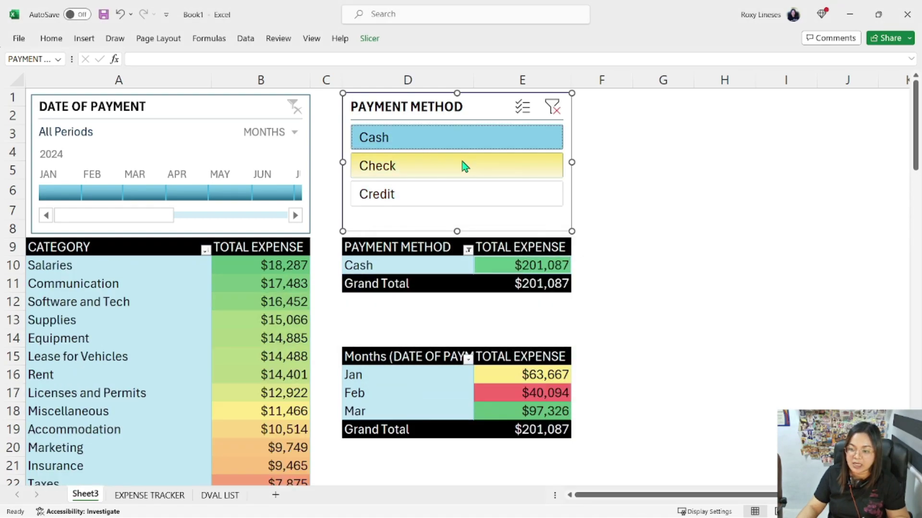
pyautogui.click(558, 111)
# Connect the DATE OF PAYMENT timeline to PivotTable1 and PivotTable3 in addition to PivotTable2.
pyautogui.rightClick(244, 120)
pyautogui.click(301, 247)
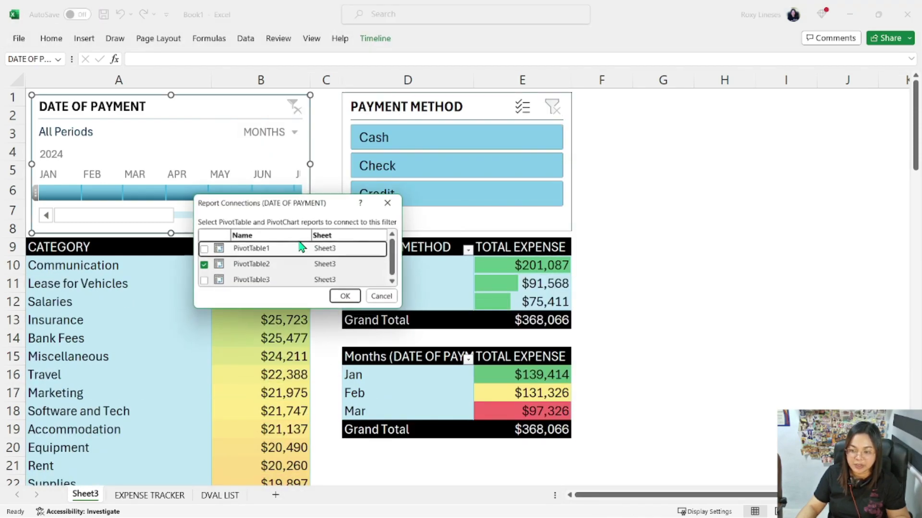
pyautogui.click(203, 280)
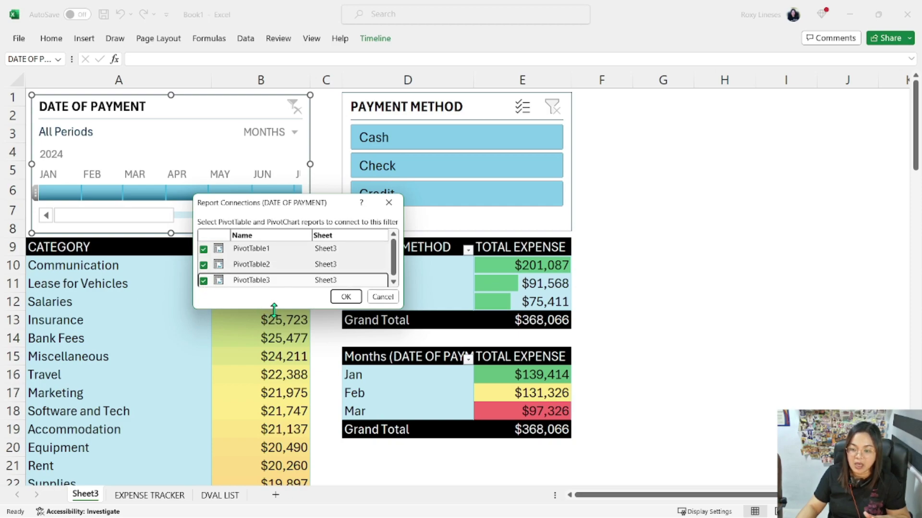
pyautogui.moveTo(274, 309); pyautogui.dragTo(274, 351)
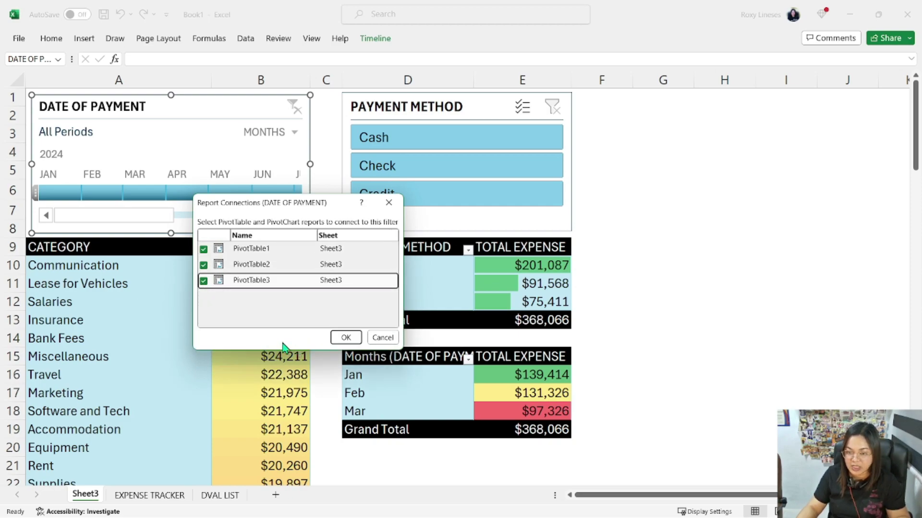
pyautogui.click(346, 338)
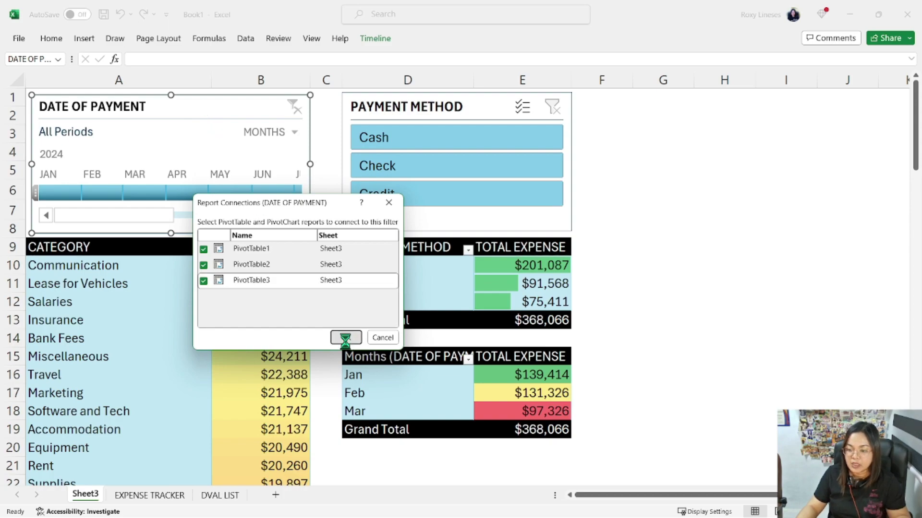
# Filter the timeline by single months from Jan to Mar 2024 to compare the payment method totals, and clear the filter.
pyautogui.click(63, 192)
pyautogui.click(111, 192)
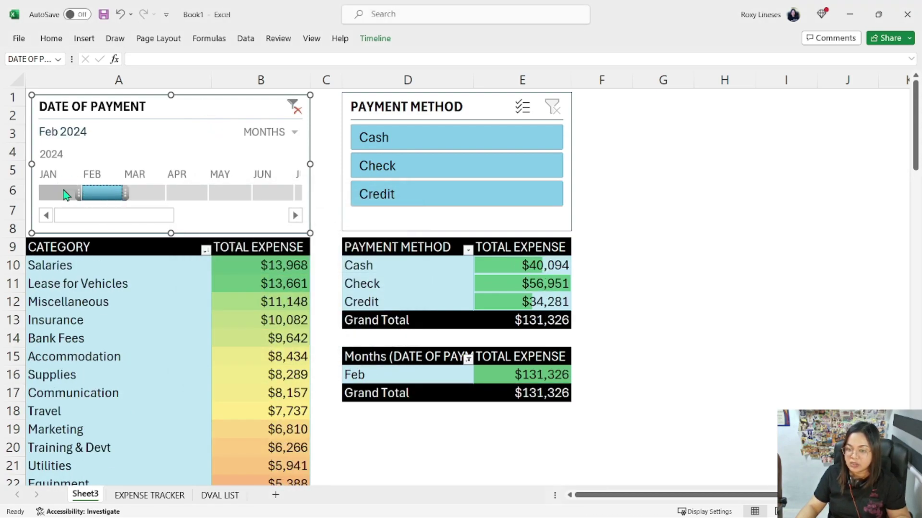
pyautogui.click(60, 192)
pyautogui.moveTo(523, 265); pyautogui.dragTo(446, 266)
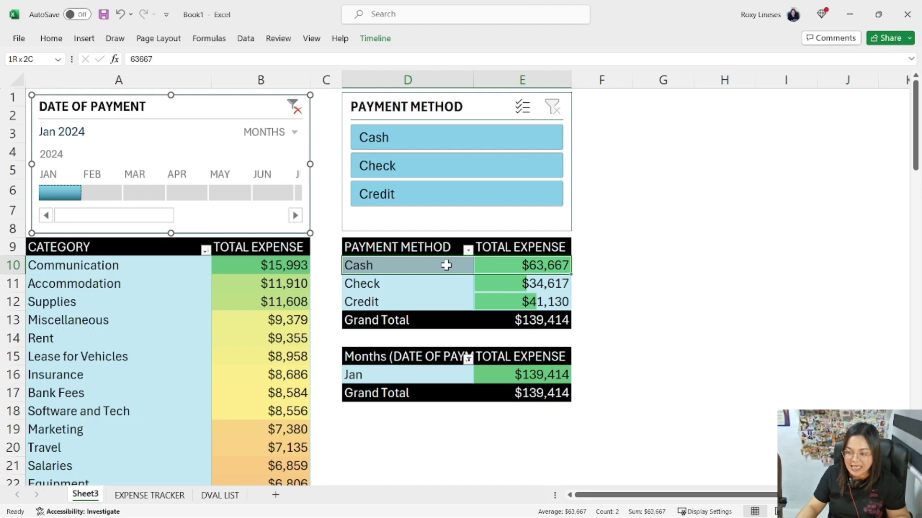
pyautogui.click(105, 193)
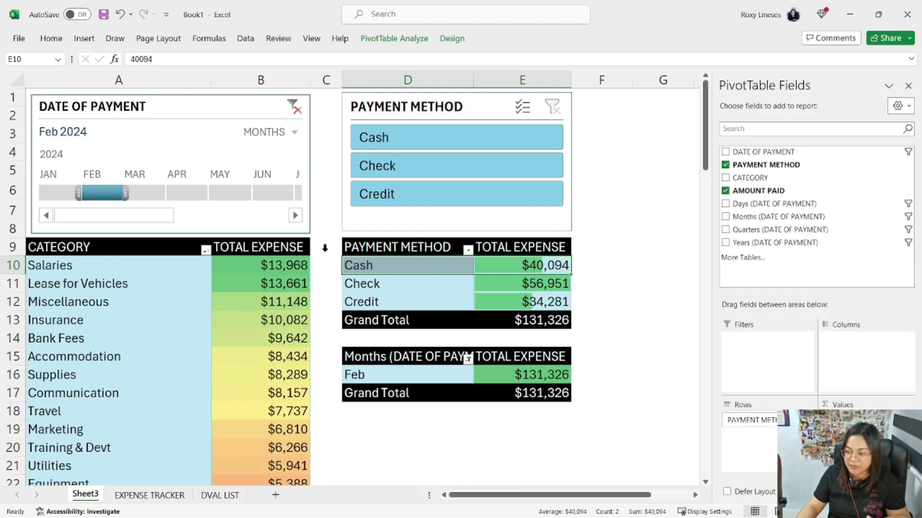
pyautogui.moveTo(524, 284); pyautogui.dragTo(454, 285)
pyautogui.click(144, 193)
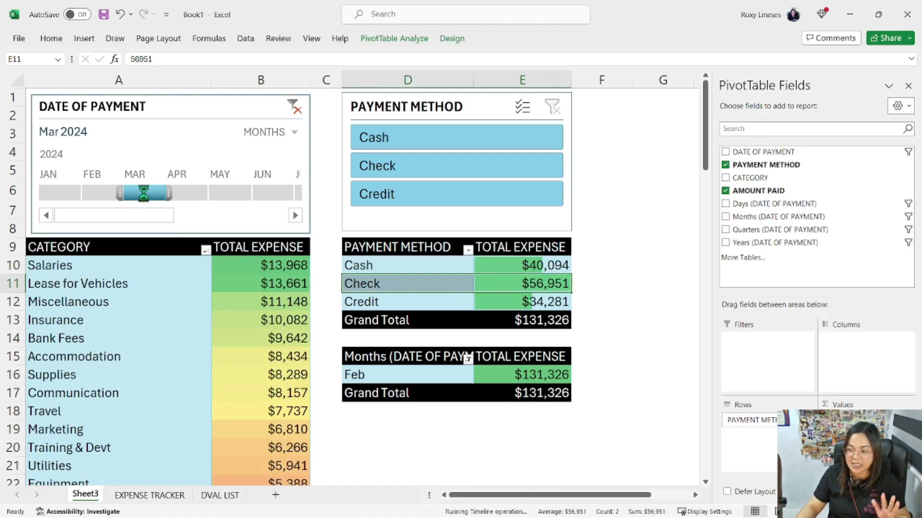
pyautogui.click(294, 107)
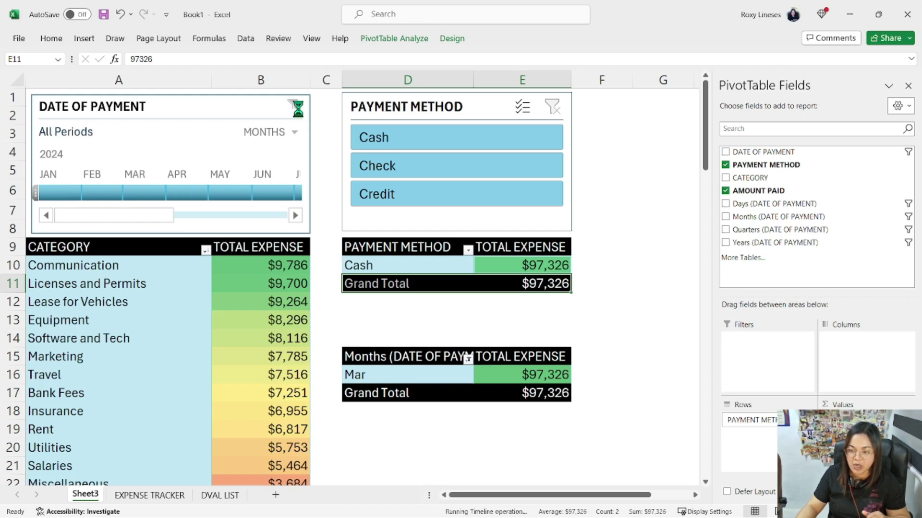
# Filter the timeline by Jan, Feb and Mar 2024 in turn to examine the top expense category, and clear the filter.
pyautogui.click(69, 193)
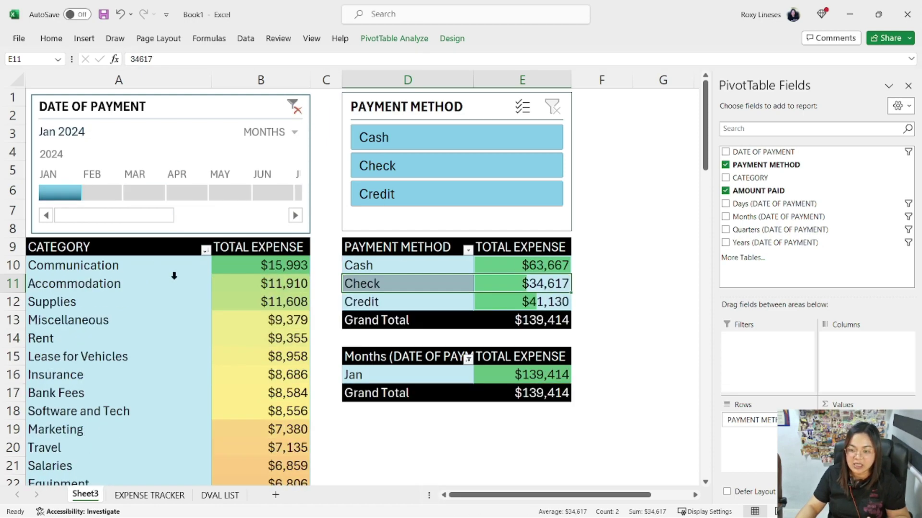
pyautogui.click(192, 281)
pyautogui.moveTo(261, 267)
pyautogui.mouseDown()
pyautogui.moveTo(180, 264)
pyautogui.moveTo(253, 270)
pyautogui.mouseUp()
pyautogui.click(102, 195)
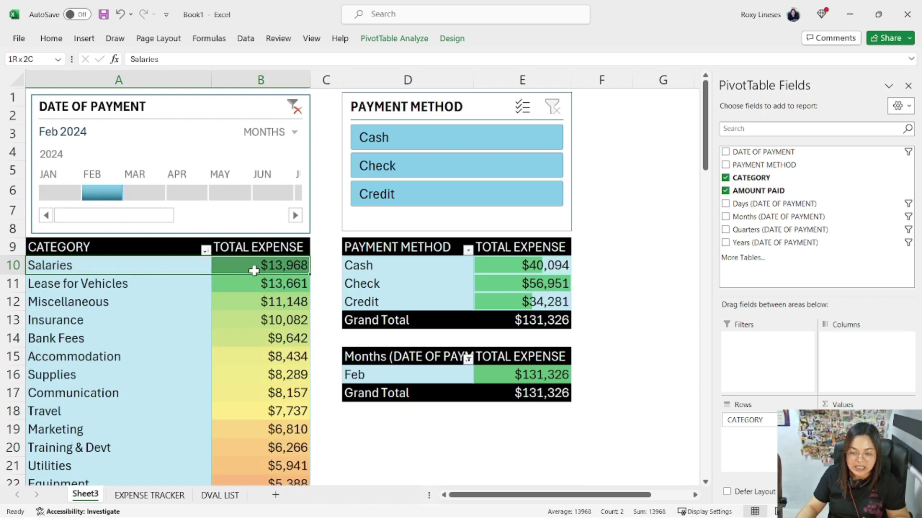
pyautogui.click(146, 195)
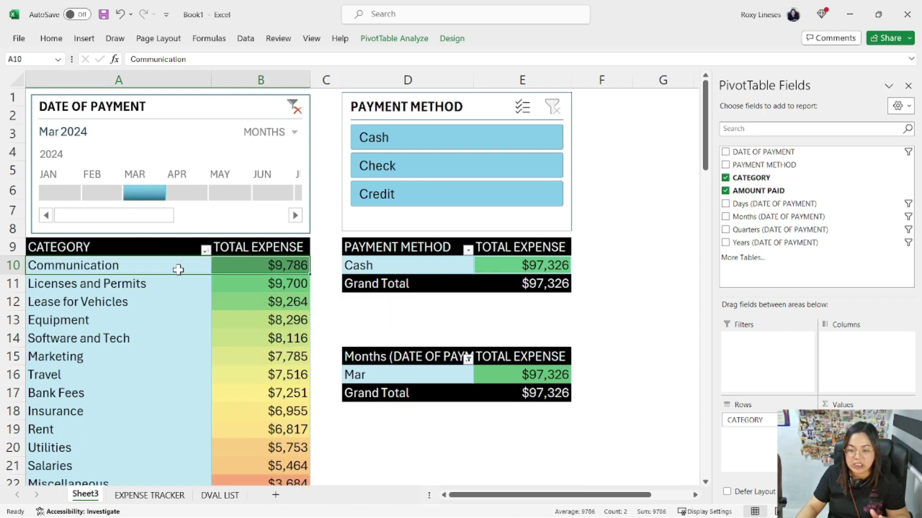
pyautogui.moveTo(182, 266); pyautogui.dragTo(253, 266)
pyautogui.click(293, 108)
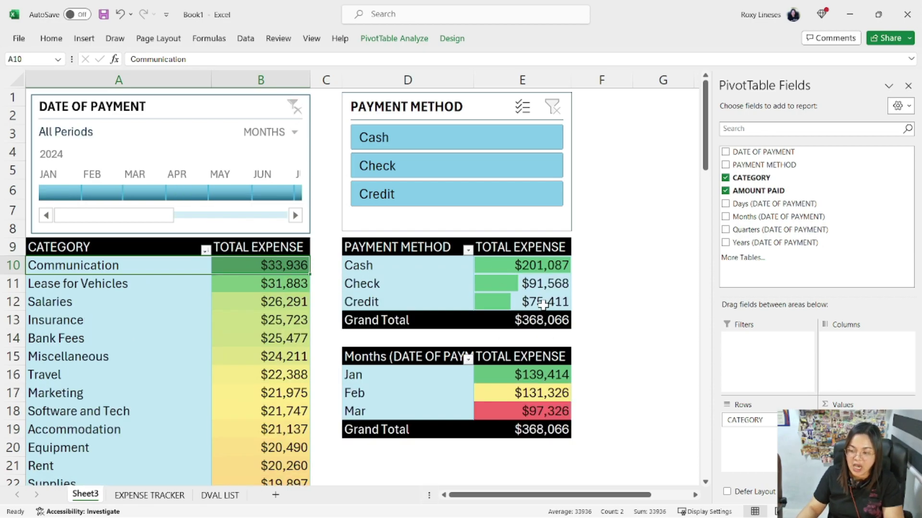
# Close the PivotTable field list and insert a clustered bar PivotChart from the category pivot.
pyautogui.click(909, 86)
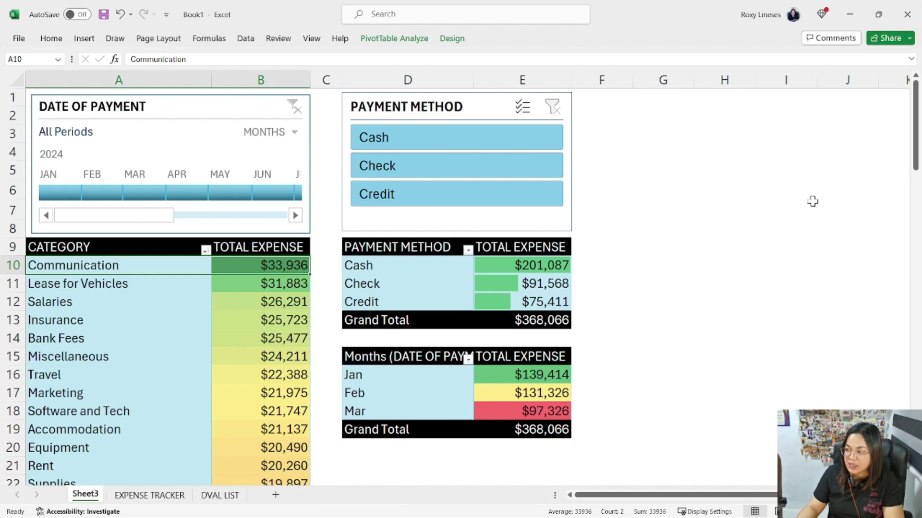
pyautogui.click(639, 374)
pyautogui.keyDown('ctrl'); pyautogui.scroll(-3, 634, 368); pyautogui.keyUp('ctrl')
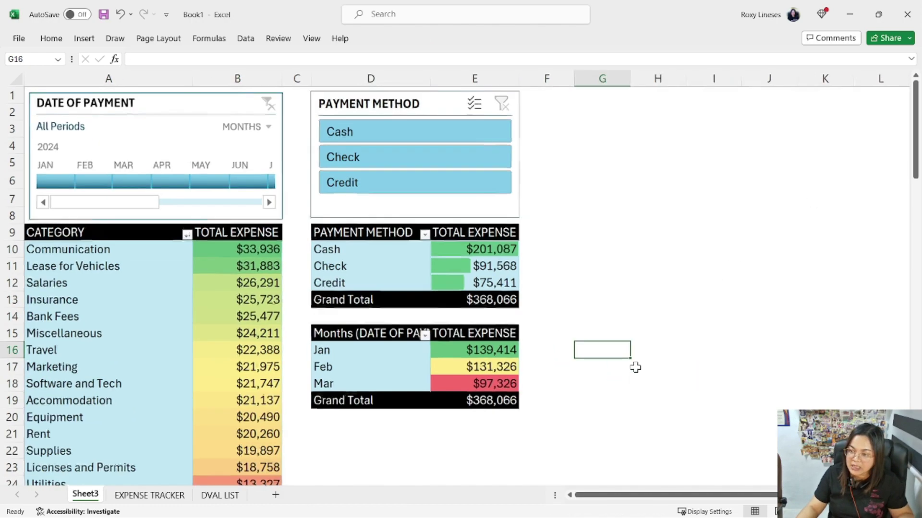
pyautogui.click(218, 258)
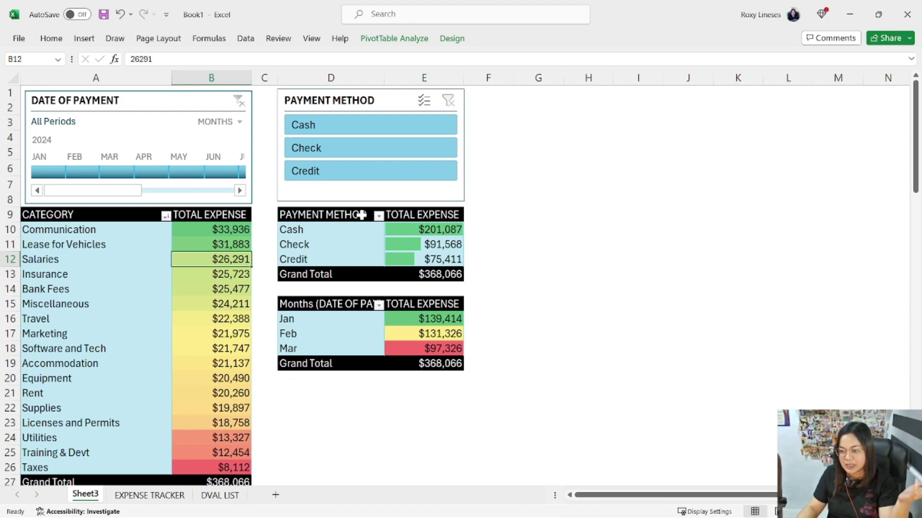
pyautogui.click(166, 248)
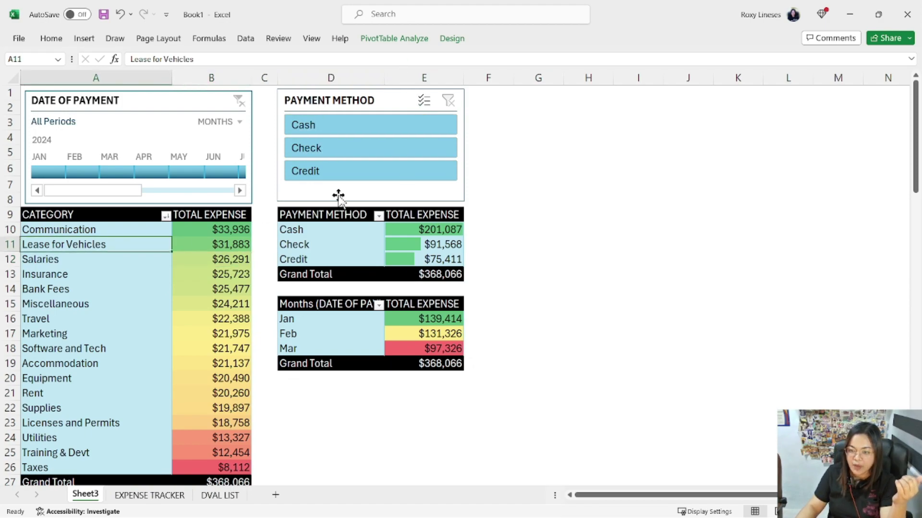
pyautogui.click(392, 39)
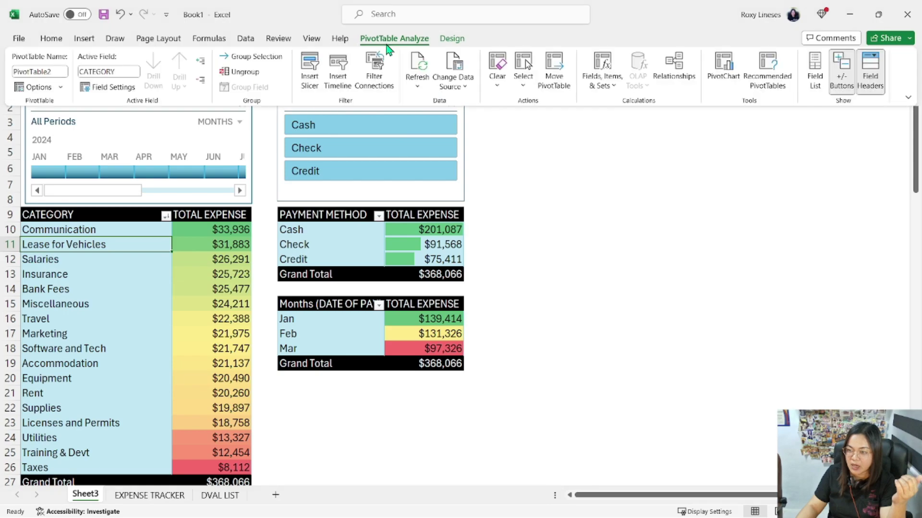
pyautogui.click(730, 76)
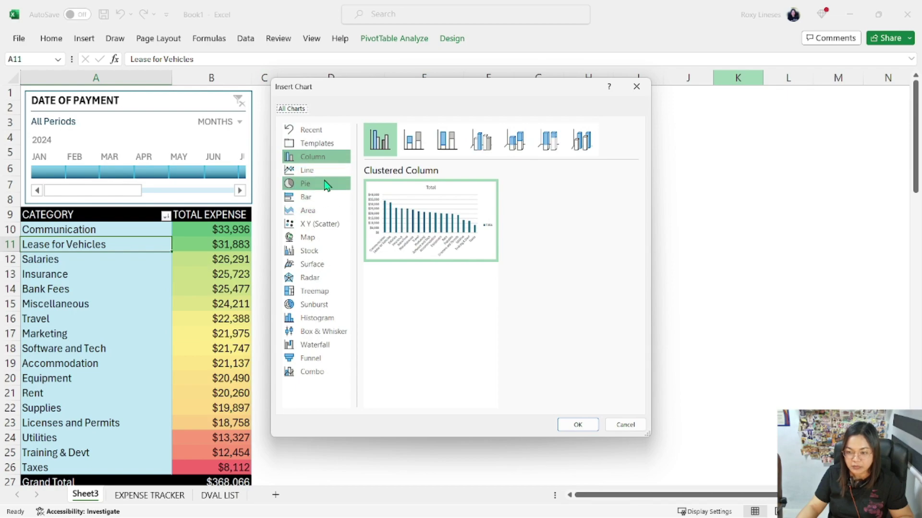
pyautogui.click(319, 201)
pyautogui.click(574, 425)
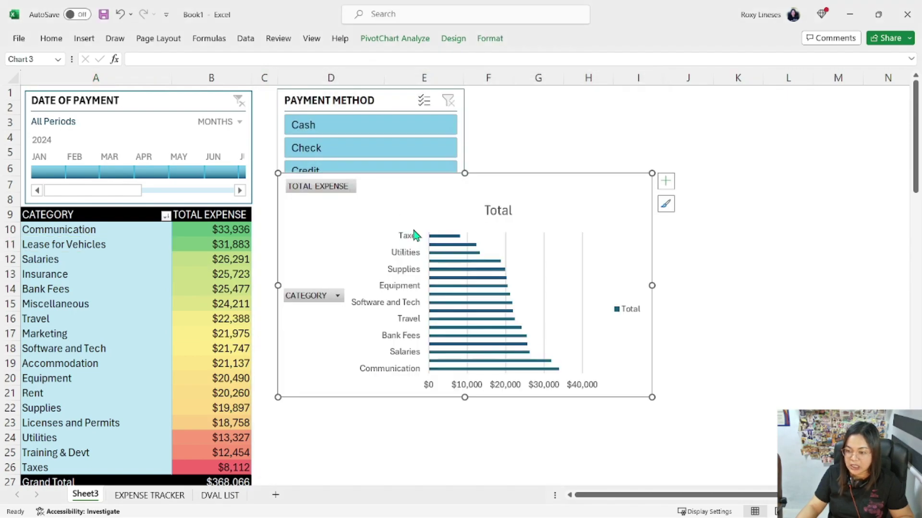
# Move the category chart to the top of column F beside the slicer, and extend its height to row 27.
pyautogui.moveTo(331, 237); pyautogui.dragTo(520, 148)
pyautogui.moveTo(658, 314); pyautogui.dragTo(644, 480)
pyautogui.scroll(-2, 648, 438)
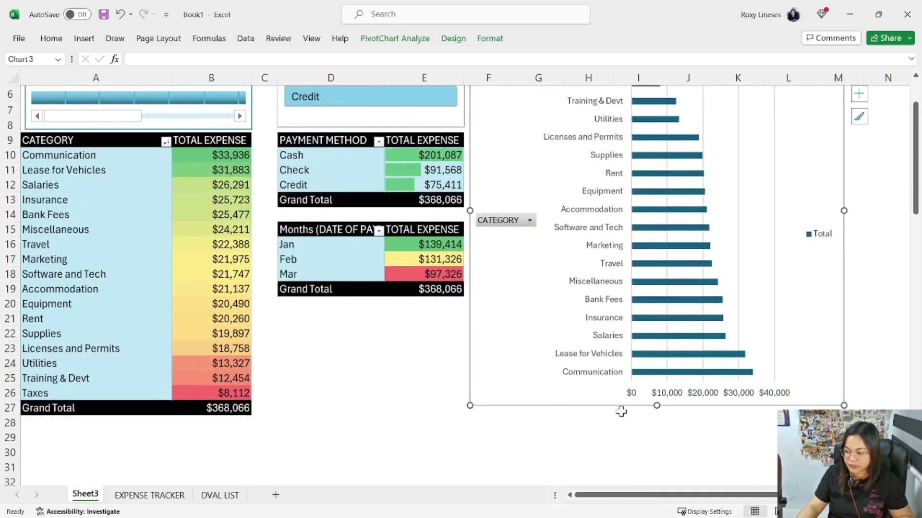
pyautogui.scroll(2, 528, 345)
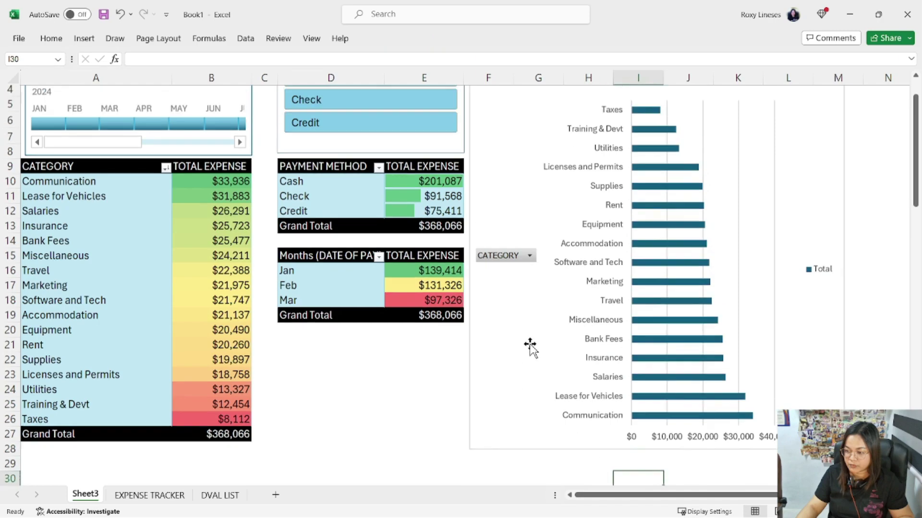
# Hide all field buttons on the category chart and apply the dark gray gradient chart style.
pyautogui.rightClick(509, 102)
pyautogui.click(557, 233)
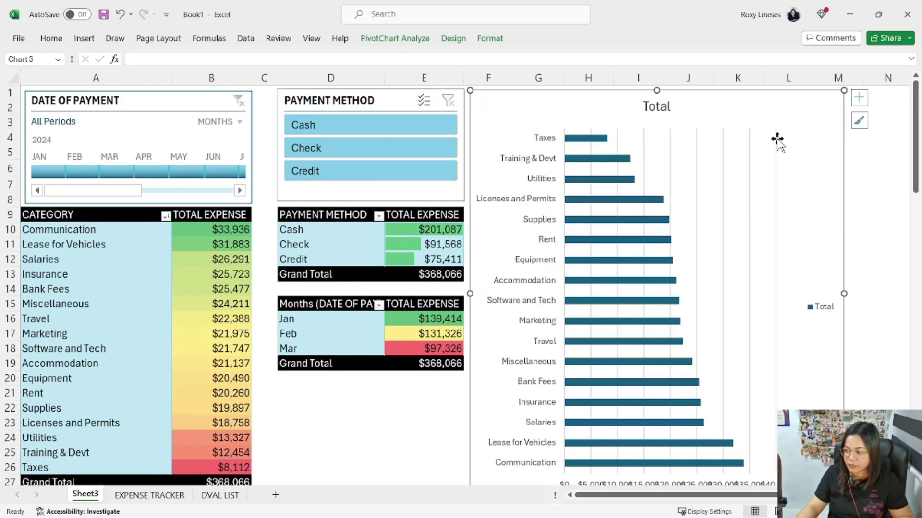
pyautogui.click(859, 121)
pyautogui.moveTo(451, 171); pyautogui.dragTo(448, 252)
pyautogui.click(396, 214)
# Remove the gridlines, the legend and the horizontal value axis from the category chart.
pyautogui.click(859, 98)
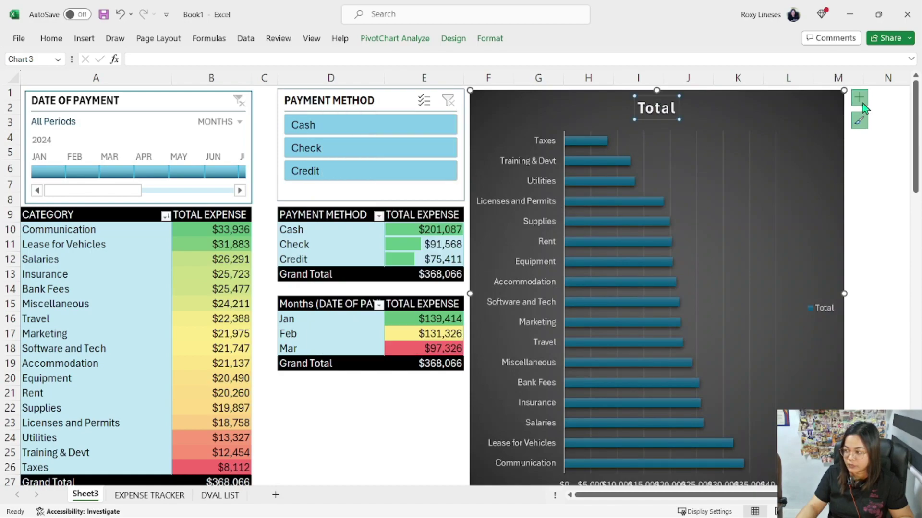
pyautogui.click(383, 184)
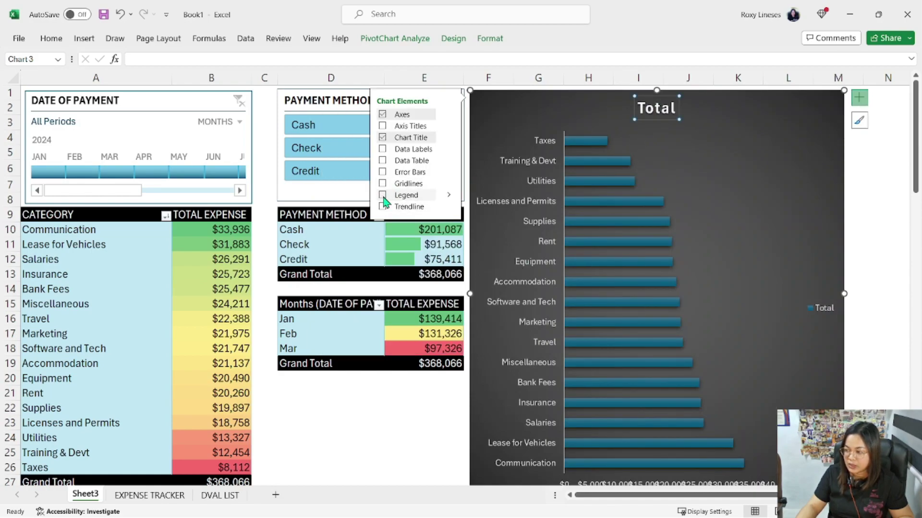
pyautogui.click(383, 195)
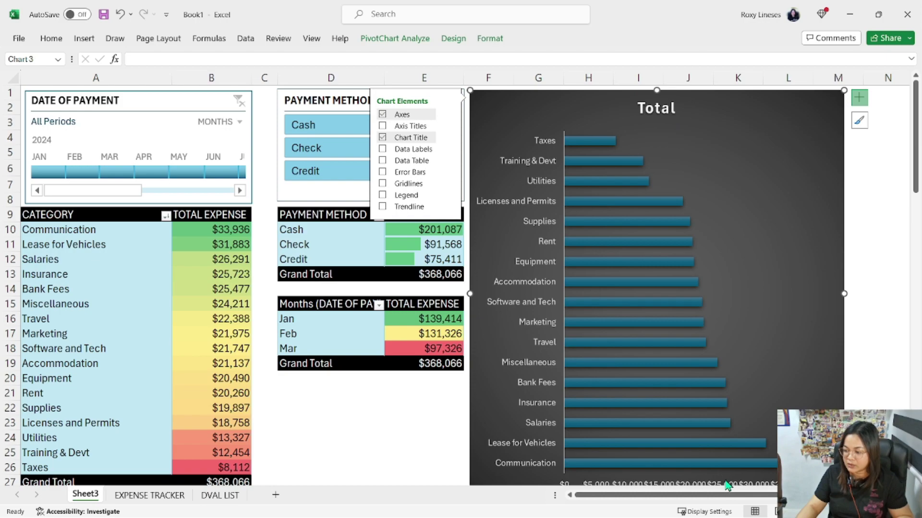
pyautogui.press('Delete')
# Change the category chart's title to EXPENSE BY CATEGORY.
pyautogui.click(656, 108)
pyautogui.doubleClick(662, 111)
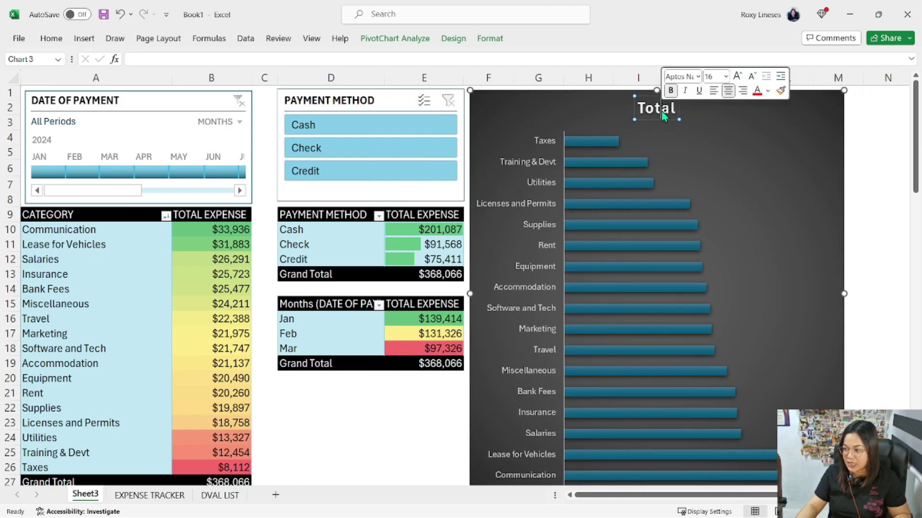
pyautogui.write('EXPE')
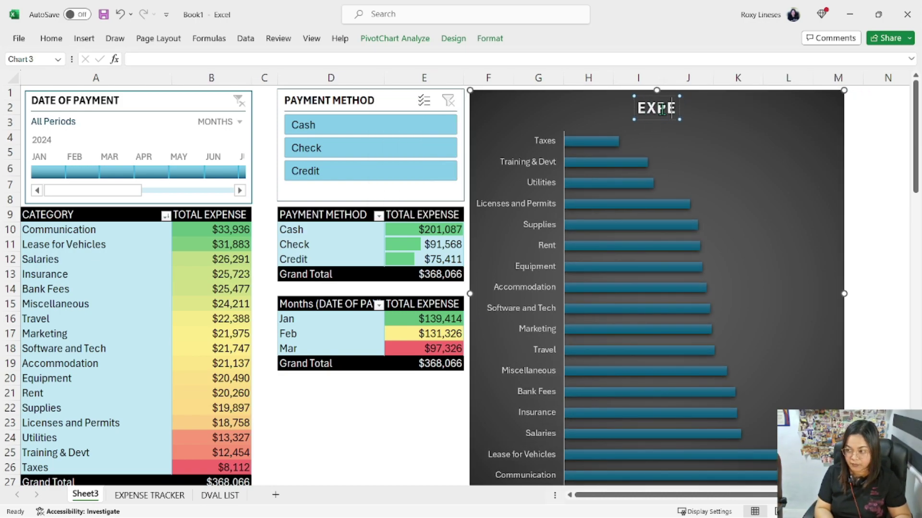
pyautogui.write('NSE BY CATEGORY')
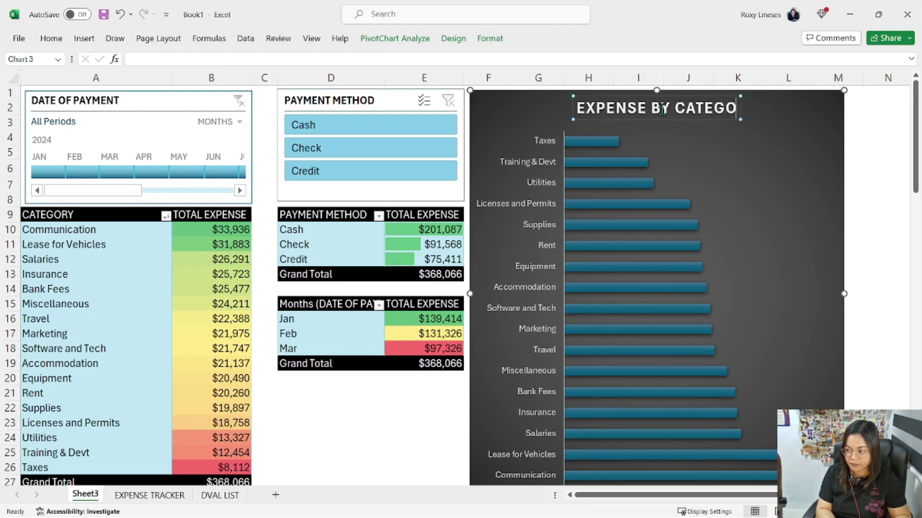
# Add data labels at the outside end of the category chart's bars.
pyautogui.click(758, 202)
pyautogui.click(859, 97)
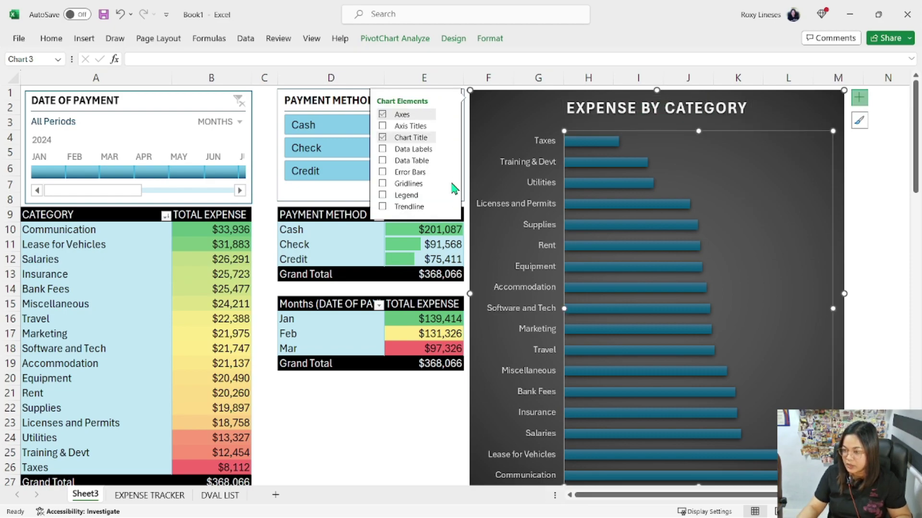
pyautogui.click(449, 149)
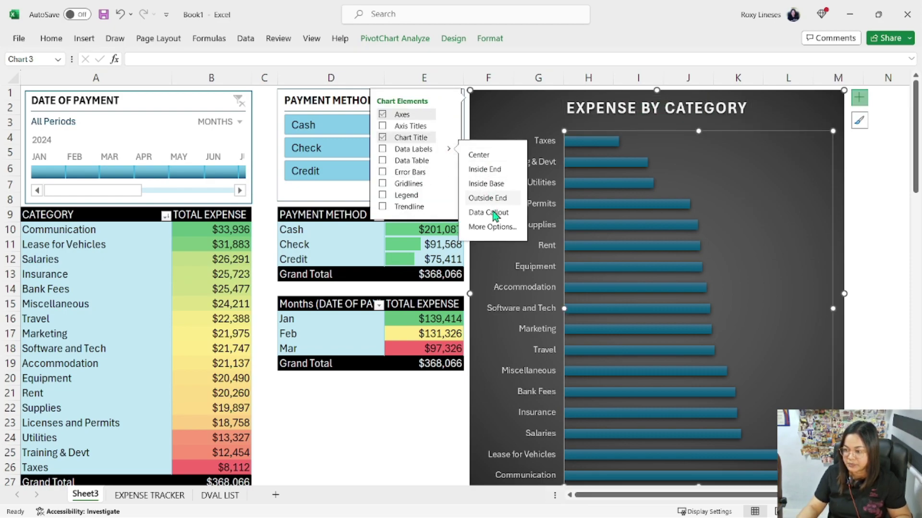
pyautogui.click(489, 198)
pyautogui.click(876, 396)
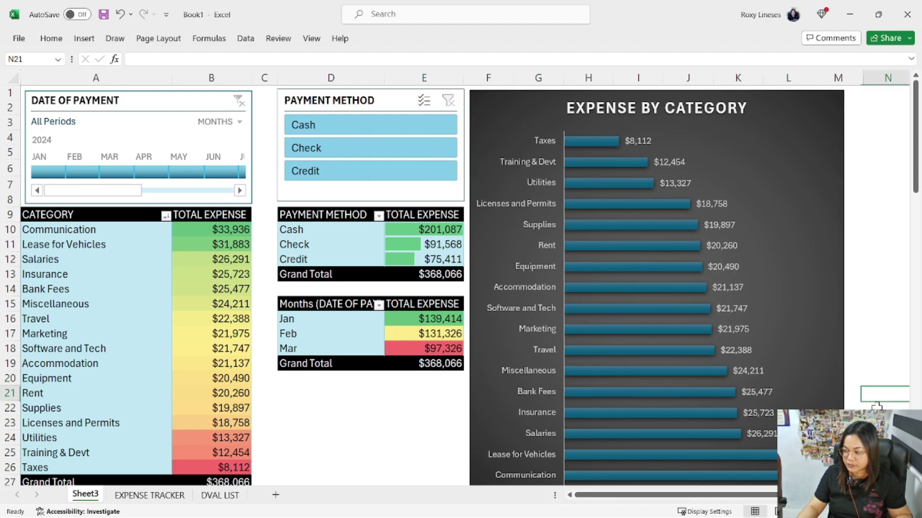
# Insert a pie pivot chart from the payment method pivot table and place it beside the category chart, aligned at the top.
pyautogui.keyDown('ctrl'); pyautogui.scroll(-5, 876, 405); pyautogui.keyUp('ctrl')
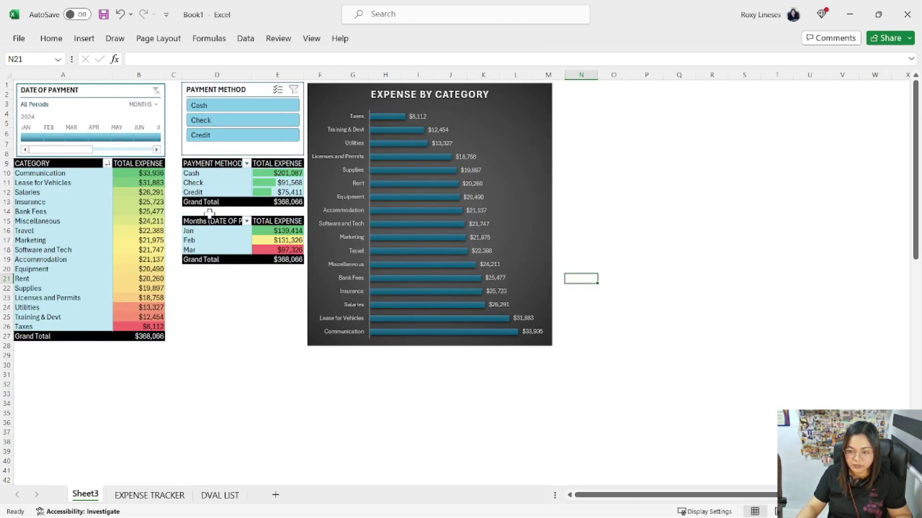
pyautogui.click(221, 183)
pyautogui.click(393, 39)
pyautogui.click(724, 73)
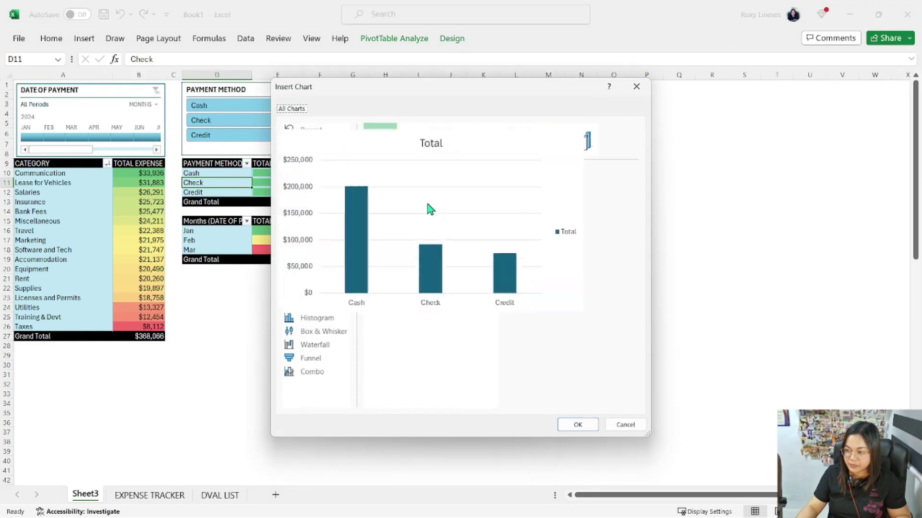
pyautogui.click(321, 185)
pyautogui.click(578, 425)
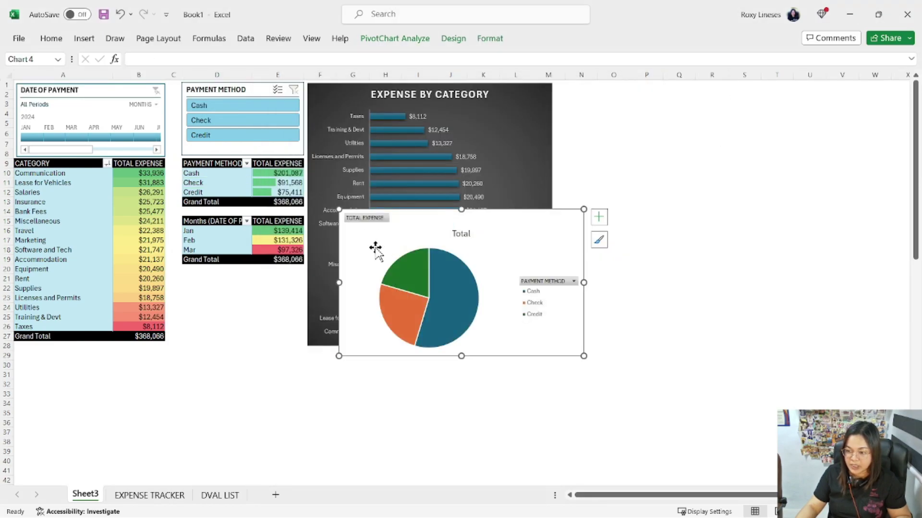
pyautogui.moveTo(552, 234); pyautogui.dragTo(761, 131)
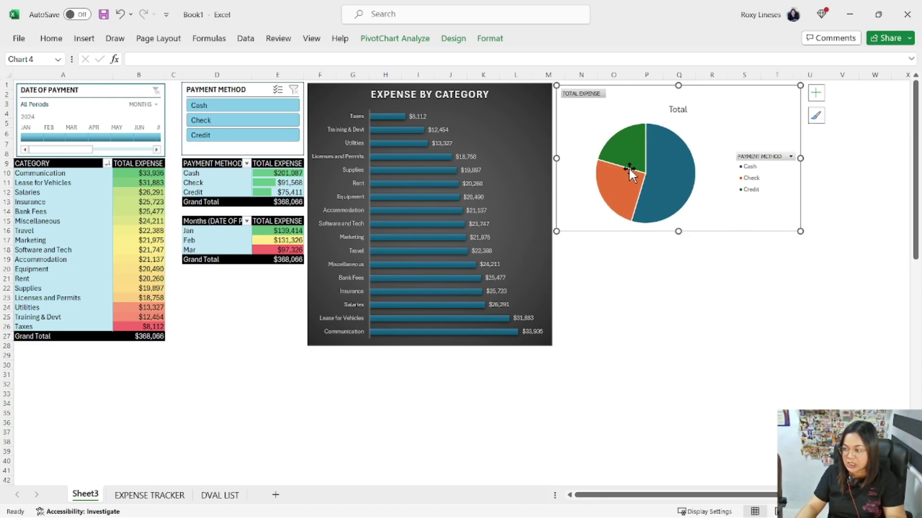
# Apply the dark gray gradient chart style to the pie chart and hide all its field buttons.
pyautogui.click(816, 116)
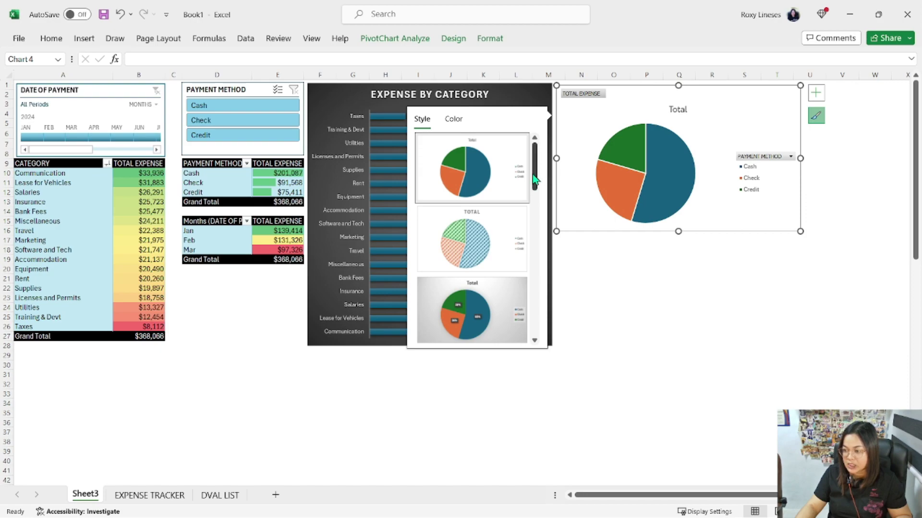
pyautogui.moveTo(534, 180); pyautogui.dragTo(535, 252)
pyautogui.click(492, 258)
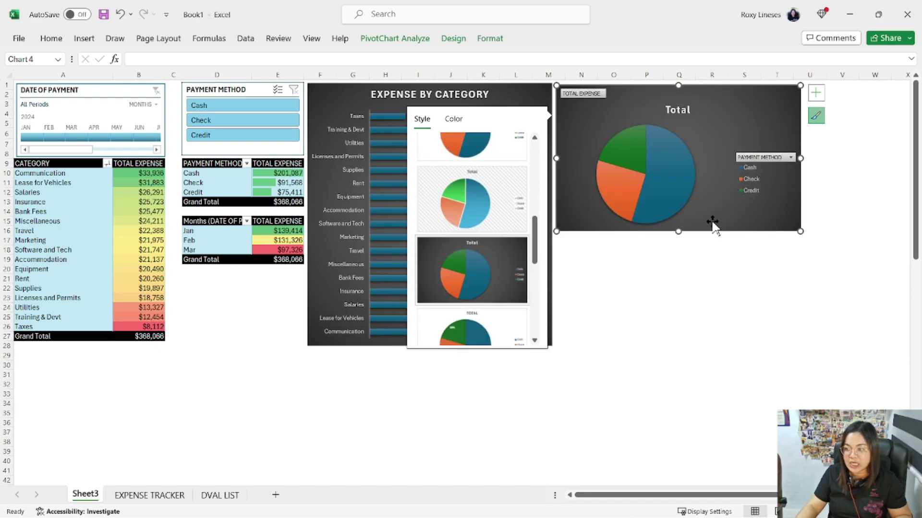
pyautogui.rightClick(596, 96)
pyautogui.click(642, 228)
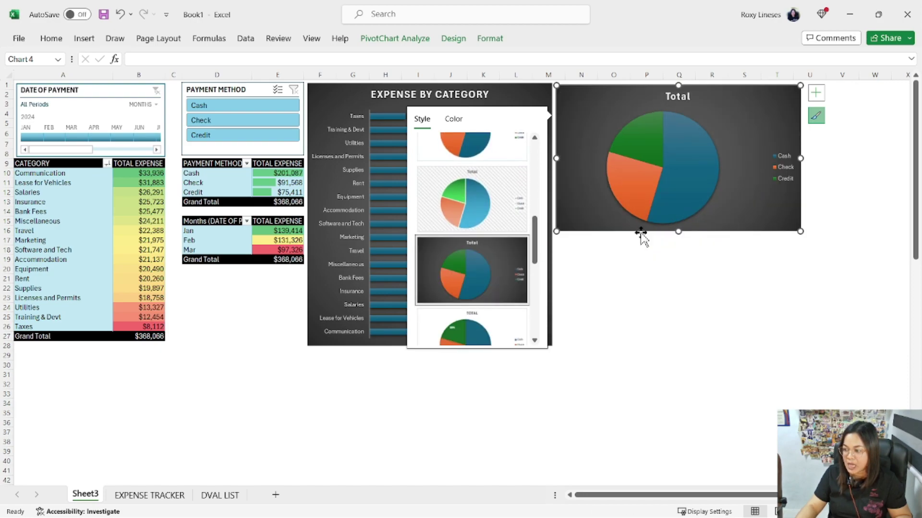
# Add data callout labels to the pie chart and remove its legend.
pyautogui.click(817, 94)
pyautogui.click(536, 121)
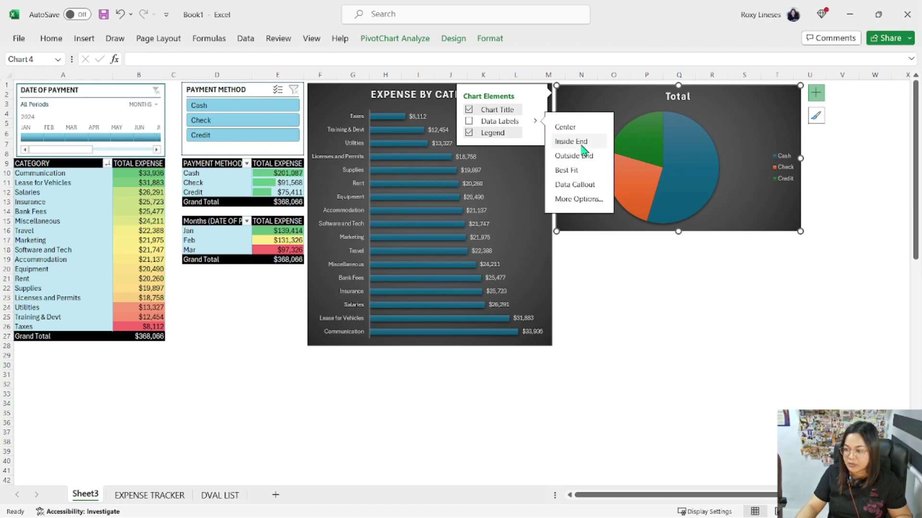
pyautogui.click(590, 186)
pyautogui.click(790, 166)
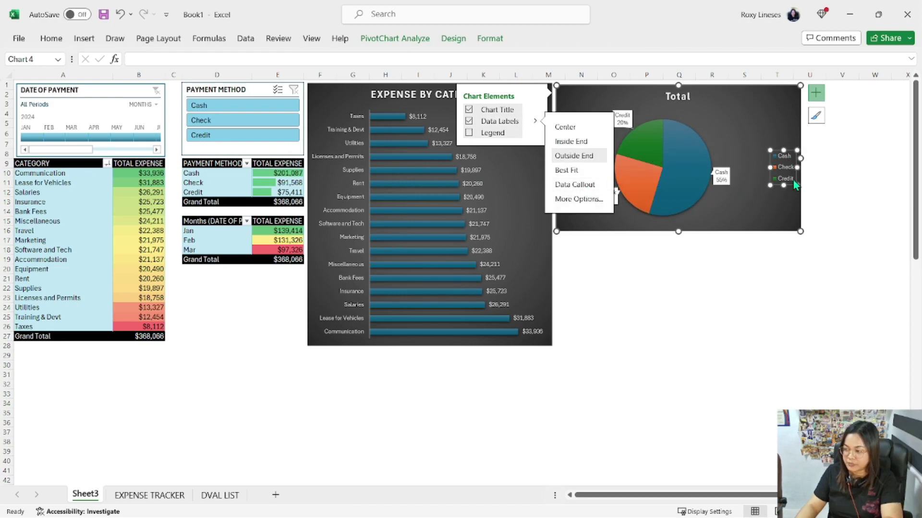
pyautogui.press('Delete')
# Change the pie chart's title to PAYMENT TYPE COMPARISON.
pyautogui.click(681, 96)
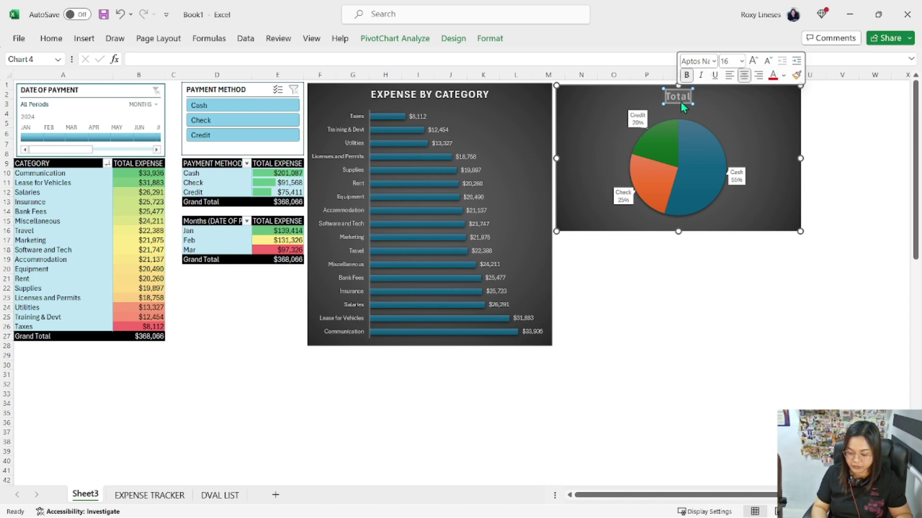
pyautogui.write('PAYMENT TYPE')
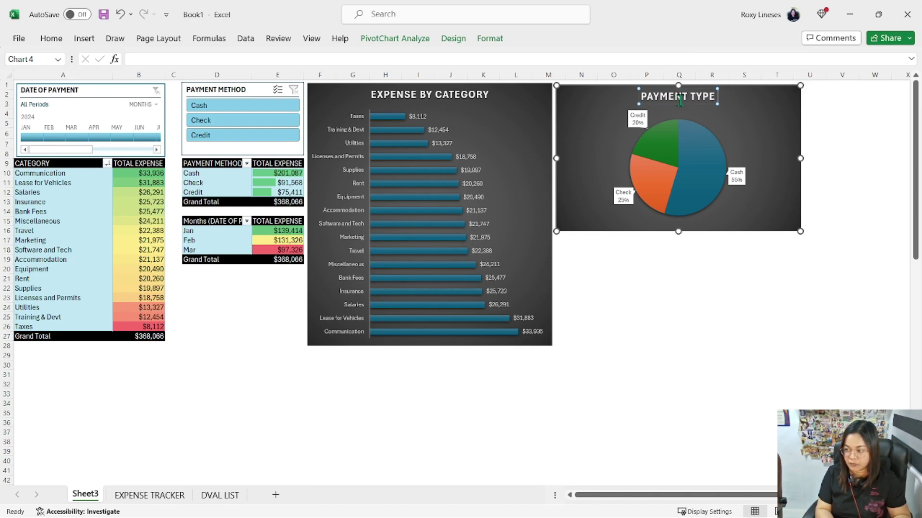
pyautogui.write(' COMPARISON')
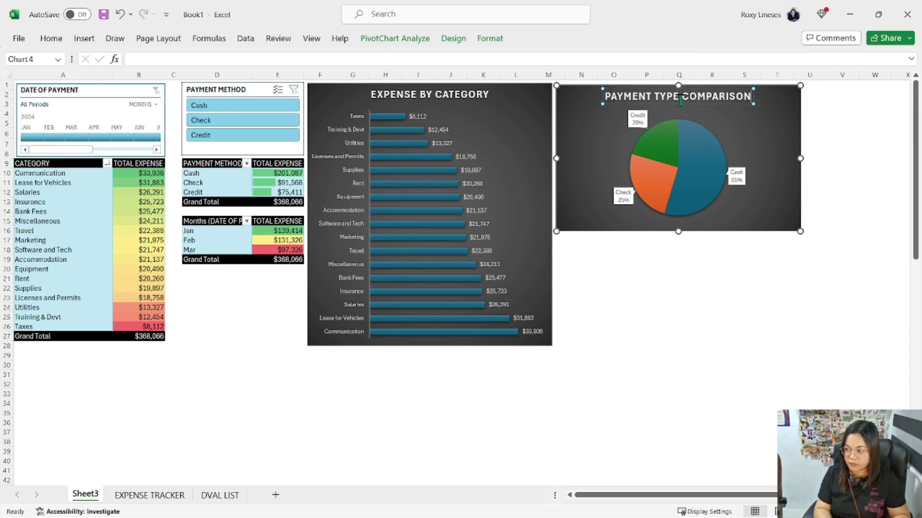
pyautogui.click(612, 315)
# Insert a Line with Markers pivot chart from the monthly pivot table and place it directly below the pie chart.
pyautogui.click(211, 235)
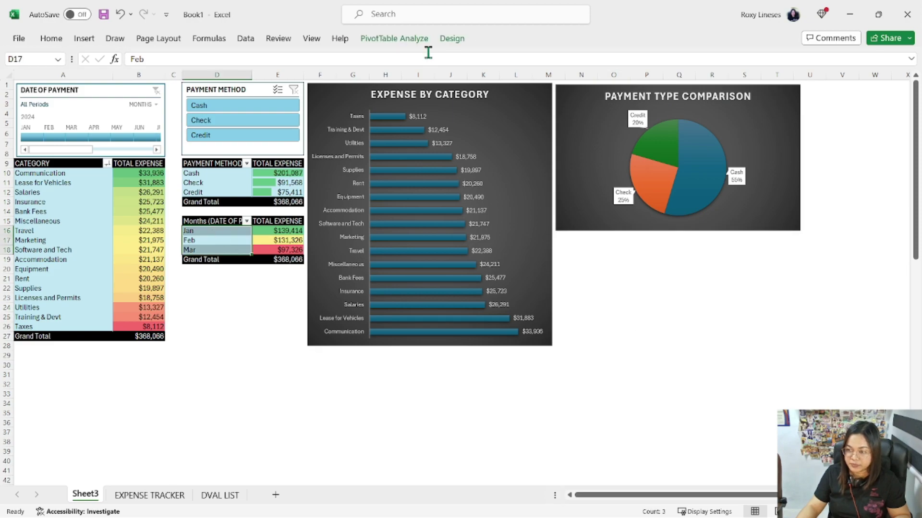
pyautogui.click(398, 38)
pyautogui.click(725, 77)
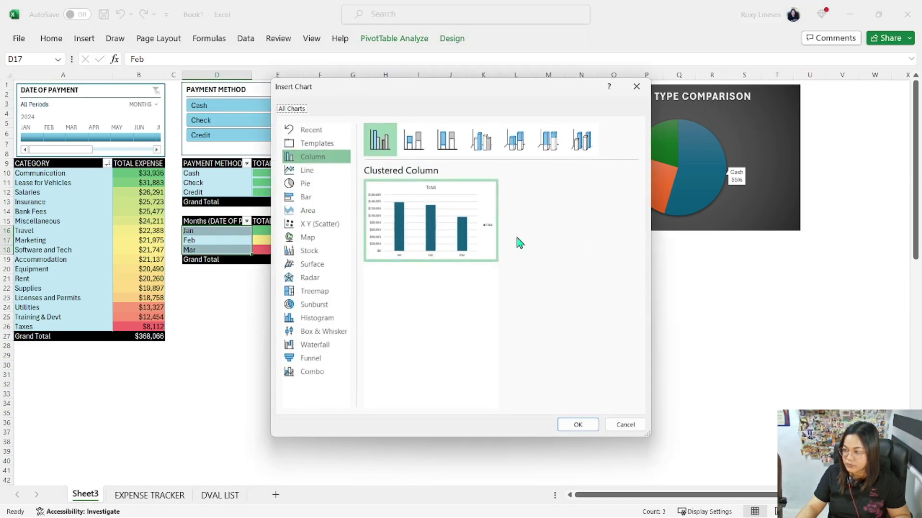
pyautogui.click(307, 170)
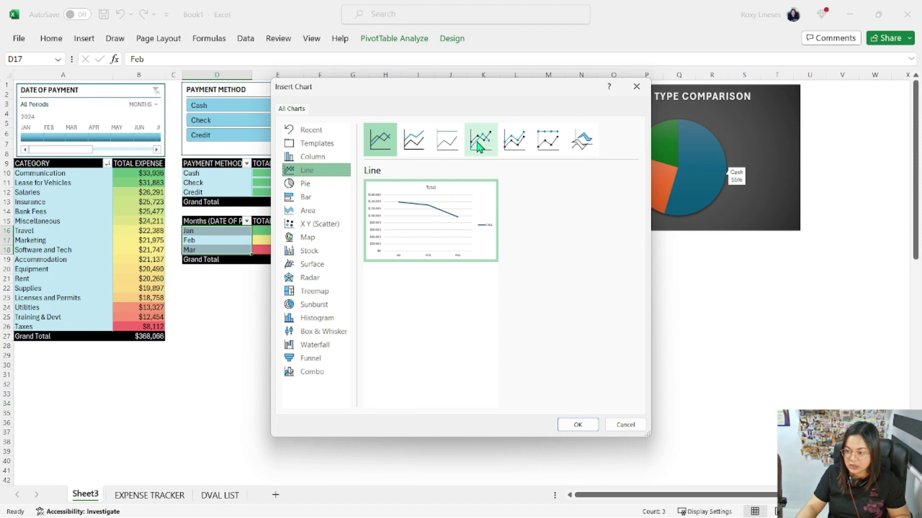
pyautogui.click(478, 145)
pyautogui.click(577, 425)
pyautogui.moveTo(527, 236)
pyautogui.mouseDown()
pyautogui.moveTo(739, 275)
pyautogui.moveTo(743, 255)
pyautogui.mouseUp()
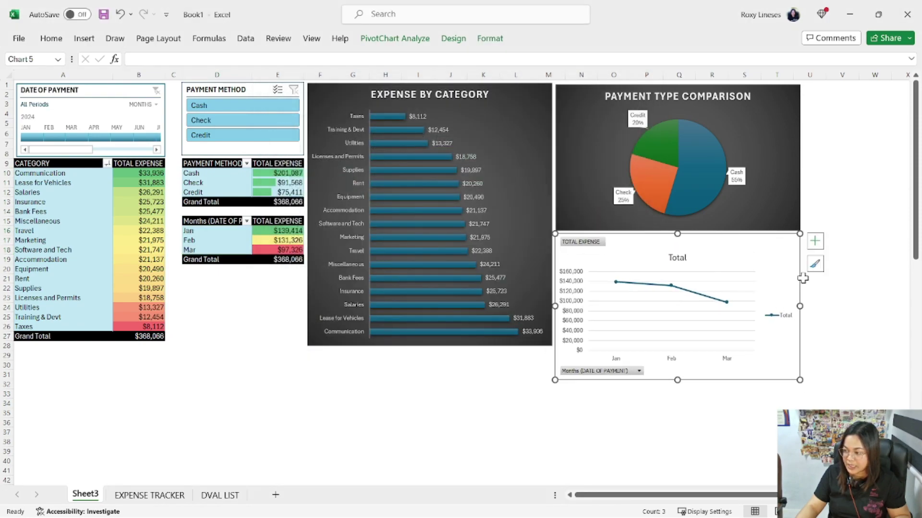
# Apply the dark gray gradient chart style to the monthly line chart and hide all its field buttons.
pyautogui.click(815, 263)
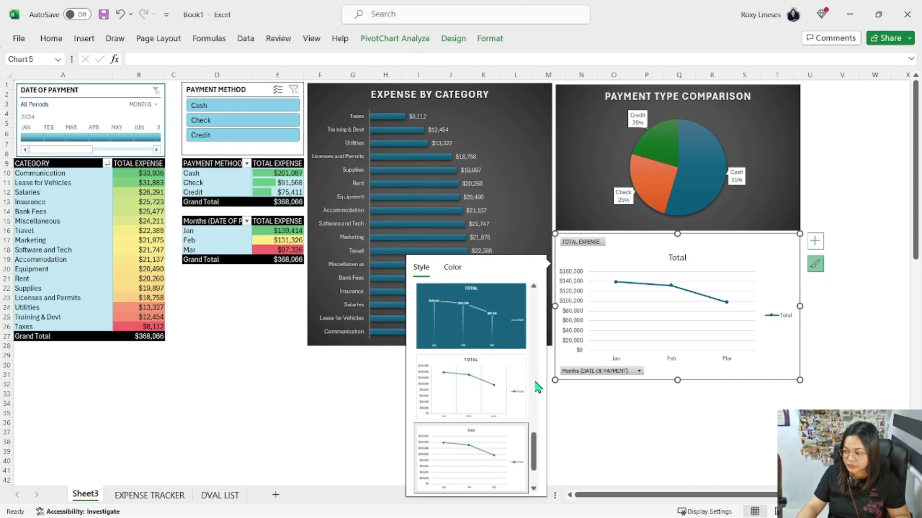
pyautogui.moveTo(534, 434); pyautogui.dragTo(534, 368)
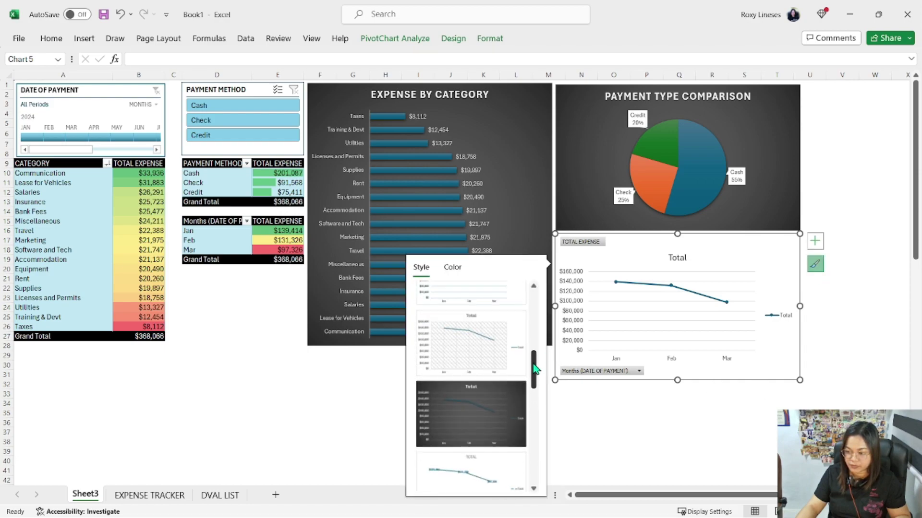
pyautogui.click(512, 413)
pyautogui.rightClick(582, 249)
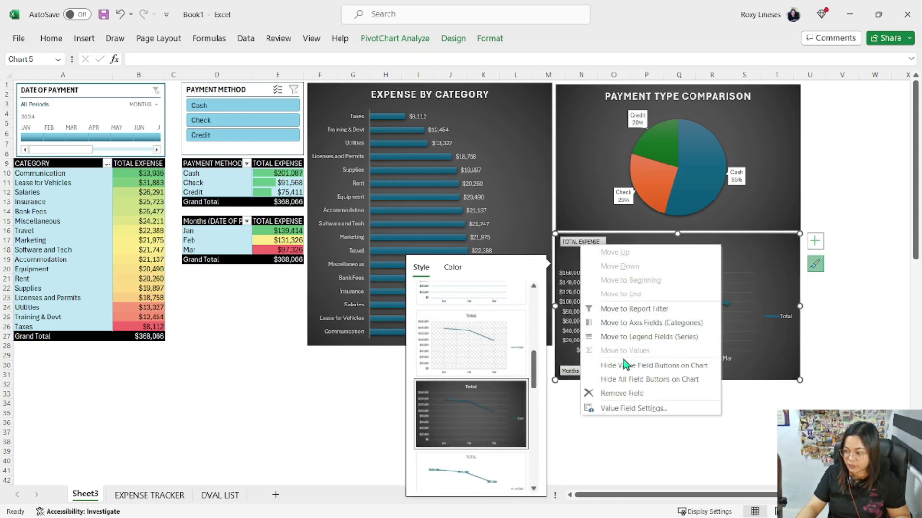
pyautogui.click(629, 378)
# Remove the gridlines, the legend and the vertical value axis from the monthly line chart.
pyautogui.click(814, 241)
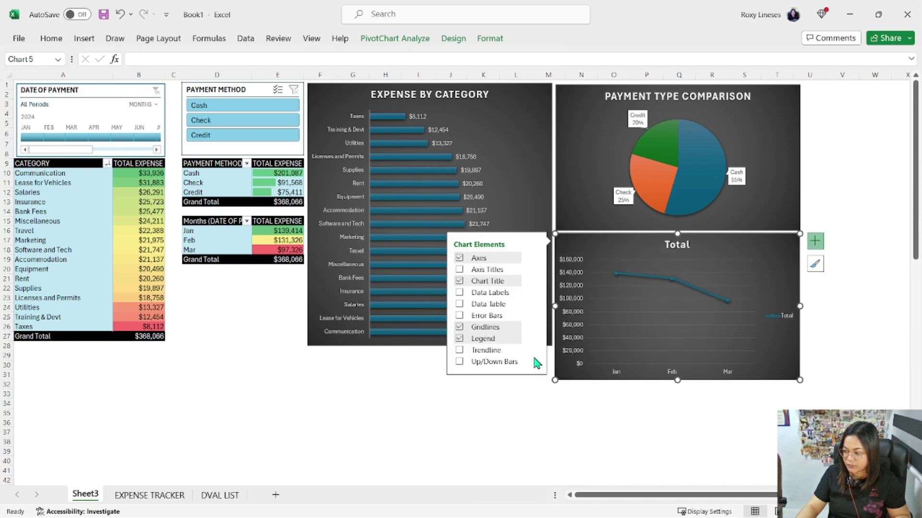
pyautogui.click(459, 327)
pyautogui.click(459, 339)
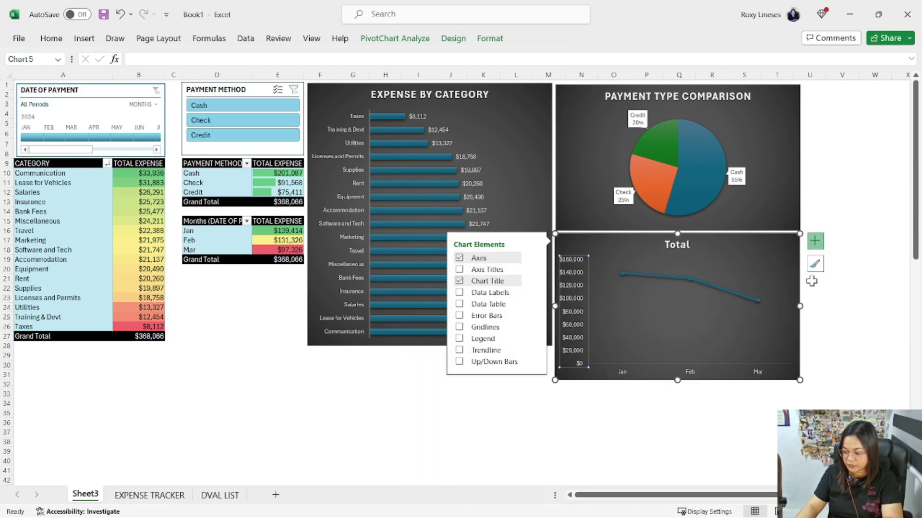
pyautogui.press('Delete')
# Add a trendline and data labels positioned above the points to the monthly line chart.
pyautogui.click(812, 243)
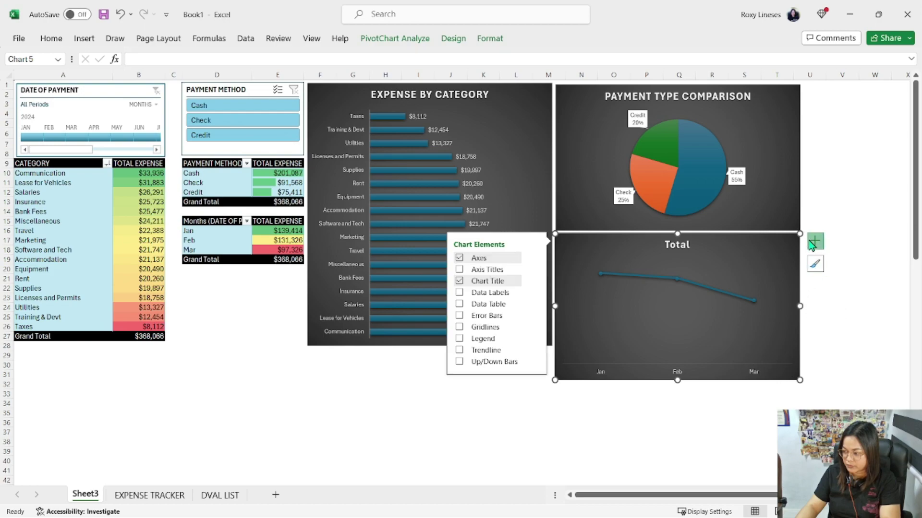
pyautogui.click(459, 350)
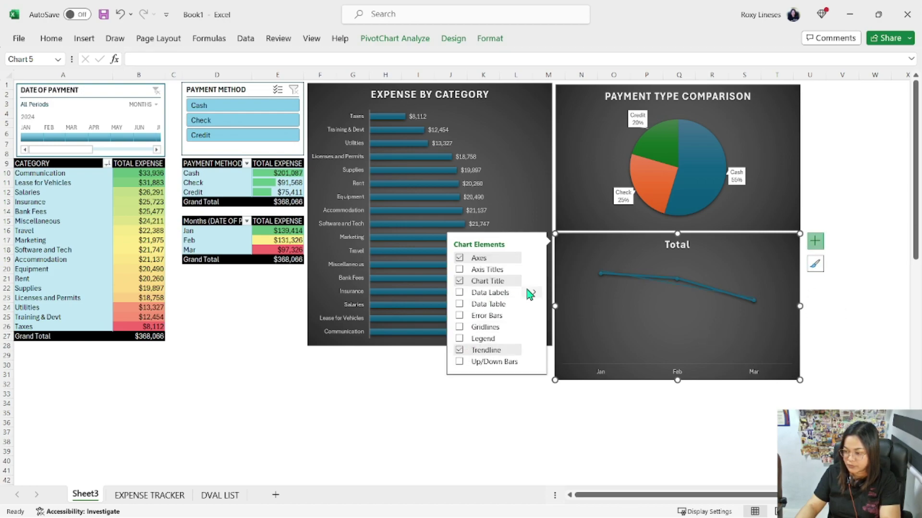
pyautogui.moveTo(531, 293)
pyautogui.click(571, 341)
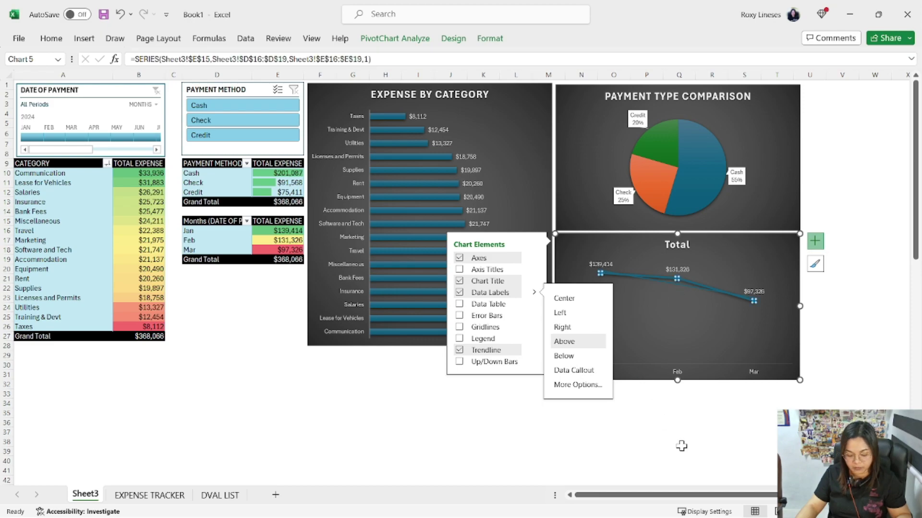
# Set the color of the monthly chart's linear trendline to white.
pyautogui.doubleClick(678, 306)
pyautogui.click(662, 309)
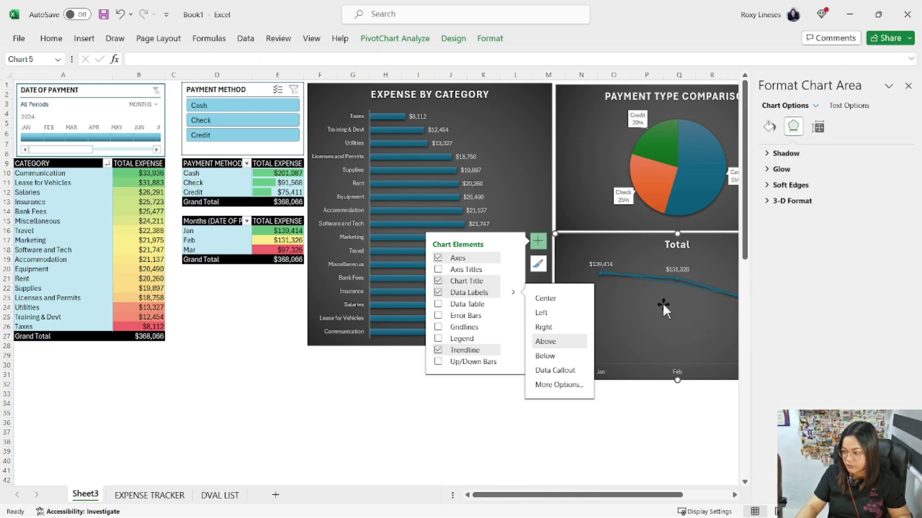
pyautogui.click(610, 447)
pyautogui.doubleClick(677, 288)
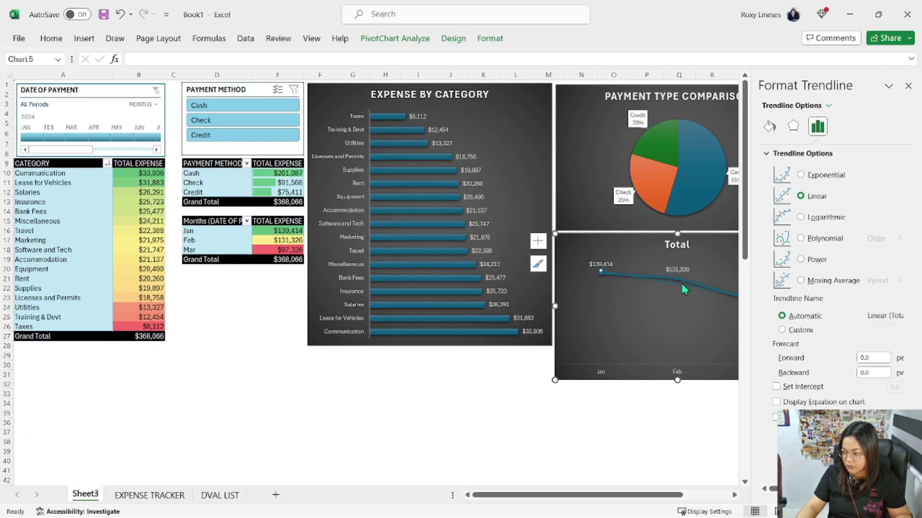
pyautogui.click(888, 234)
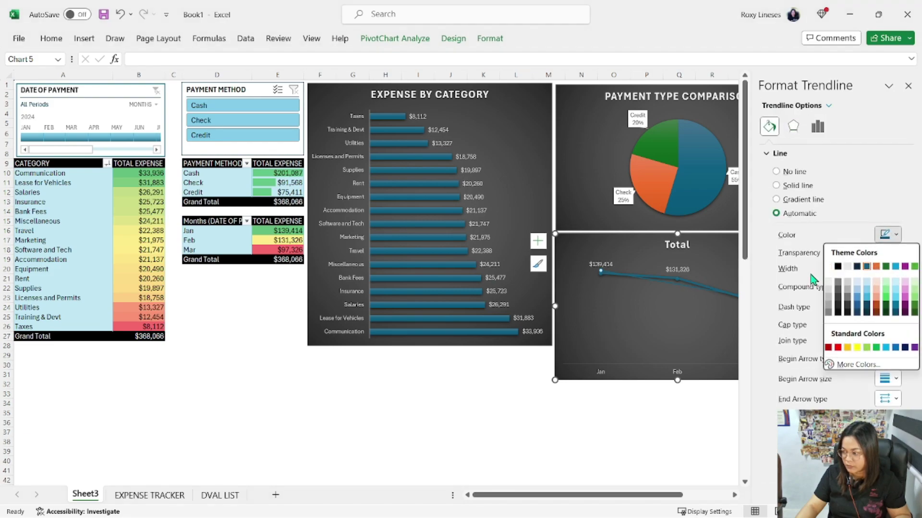
pyautogui.click(828, 267)
pyautogui.click(909, 85)
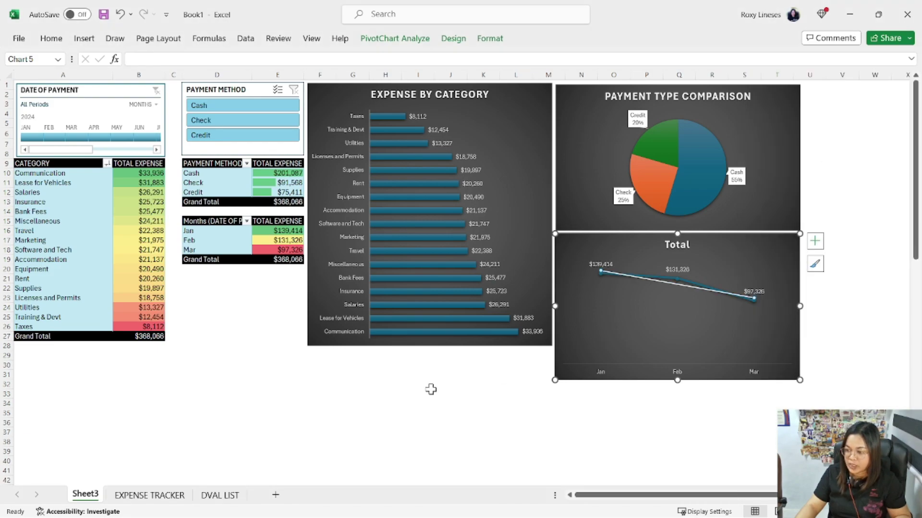
# Extend the category chart's height to row 31, level with the bottom of the monthly line chart.
pyautogui.click(431, 345)
pyautogui.moveTo(426, 346); pyautogui.dragTo(427, 378)
pyautogui.click(512, 422)
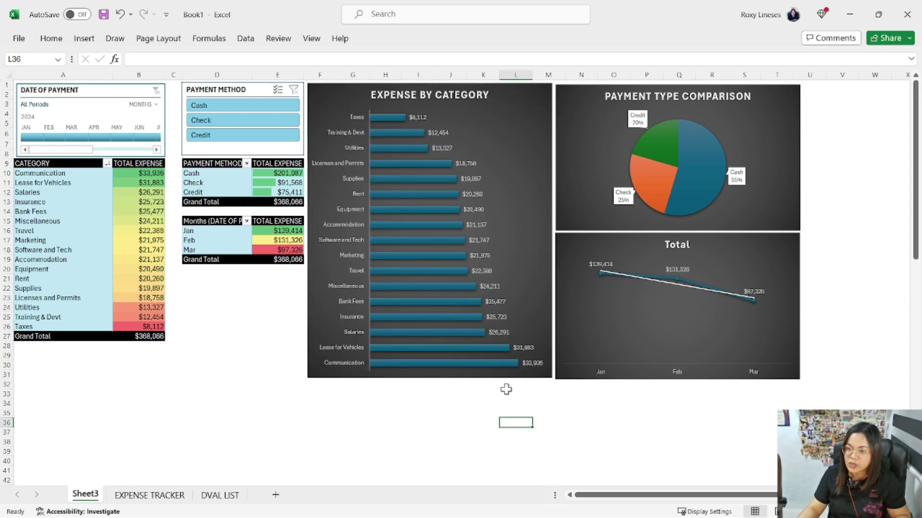
# Test the payment method slicer by filtering the dashboard to Cash, Check and Credit in turn.
pyautogui.click(267, 107)
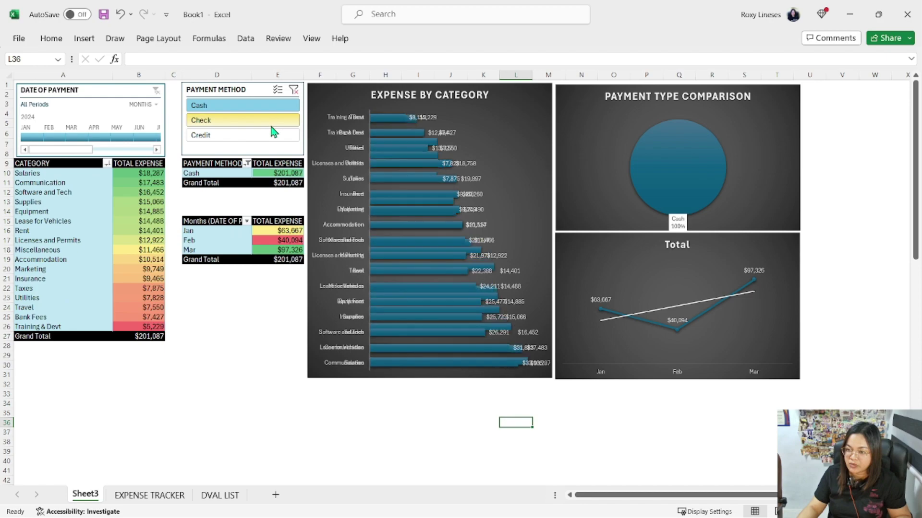
pyautogui.click(241, 126)
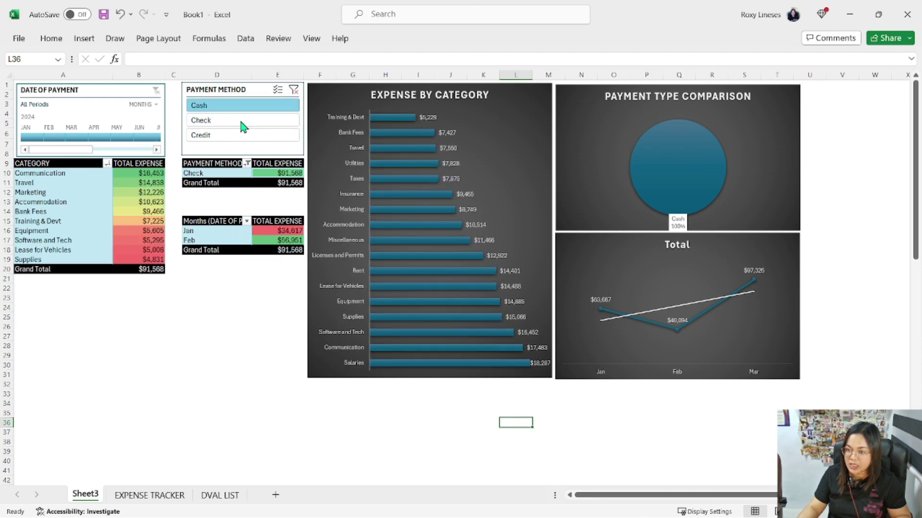
pyautogui.click(245, 139)
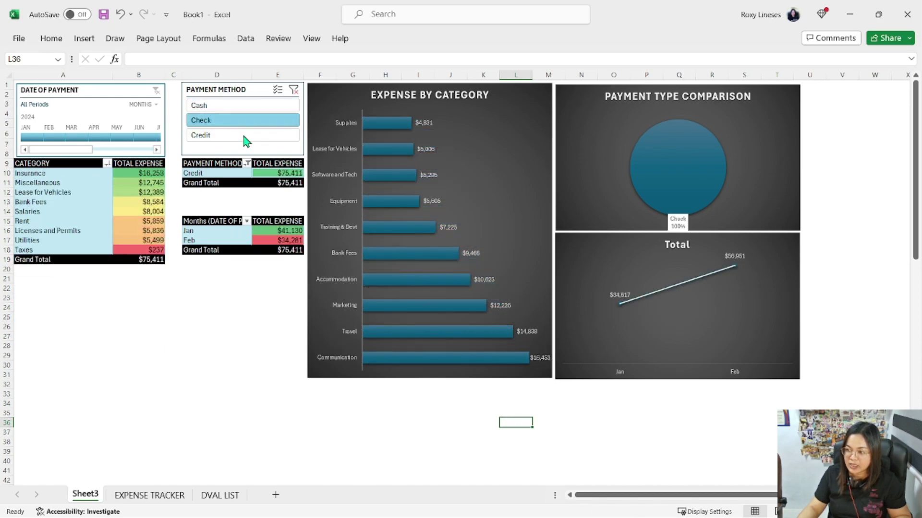
# Filter the dashboard to Cash payments and clear the payment method slicer's filter.
pyautogui.click(272, 108)
pyautogui.click(294, 90)
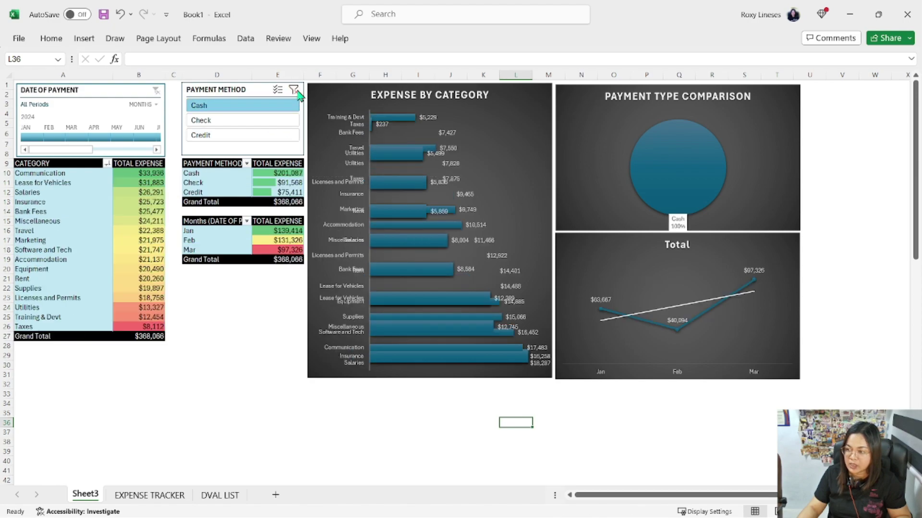
pyautogui.click(67, 183)
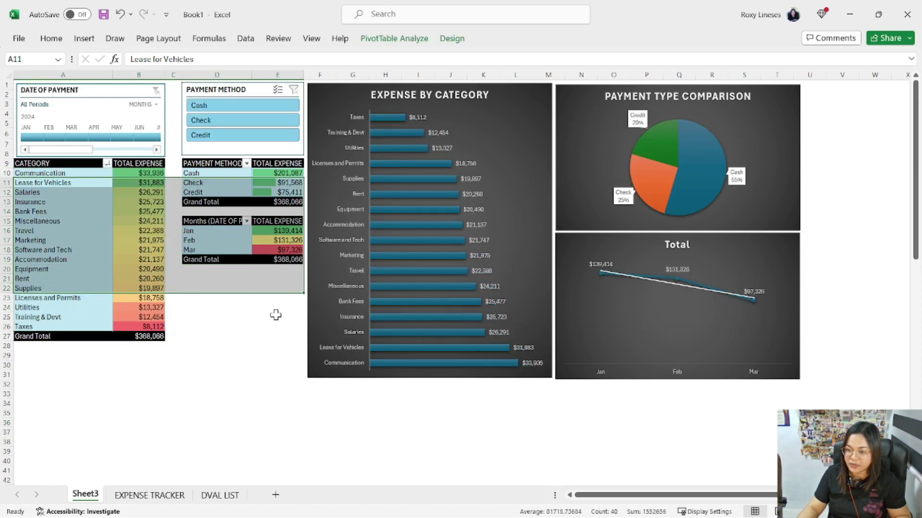
pyautogui.click(277, 345)
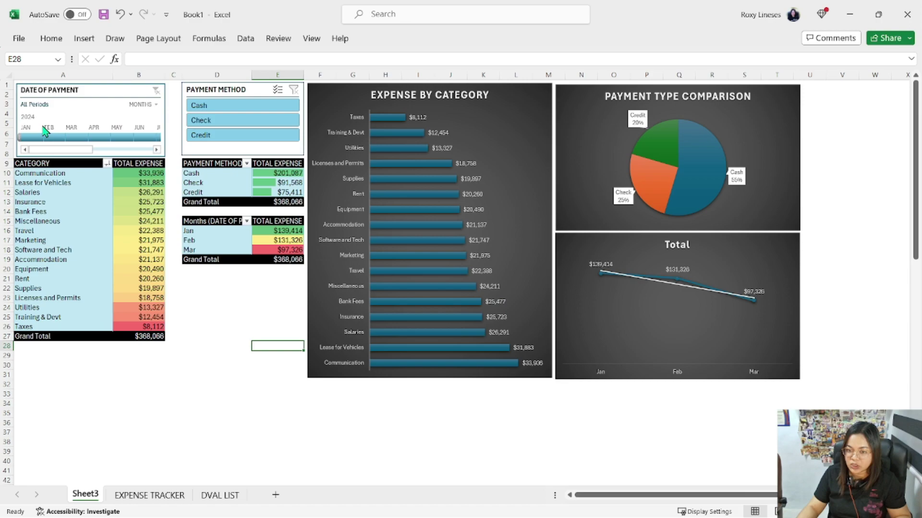
# Test the date of payment timeline by filtering to January 2024 and another month, and clear the timeline's filter.
pyautogui.click(34, 138)
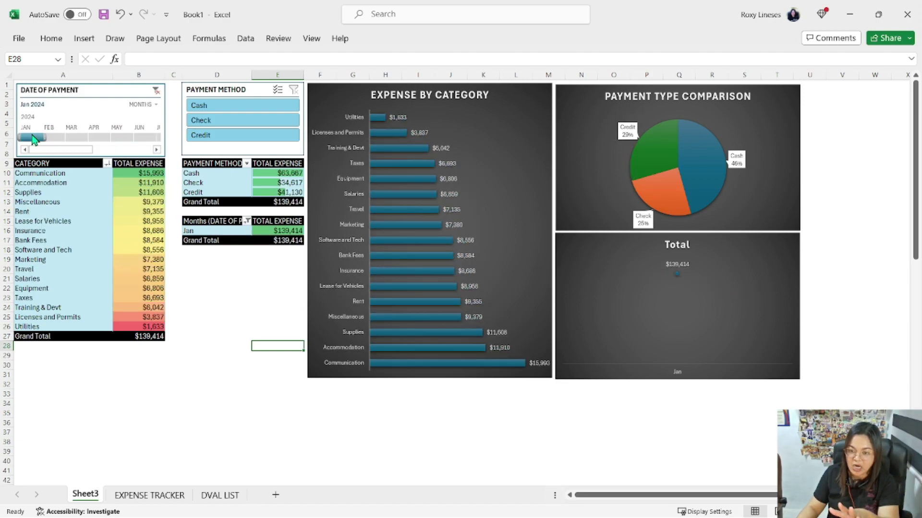
pyautogui.click(57, 139)
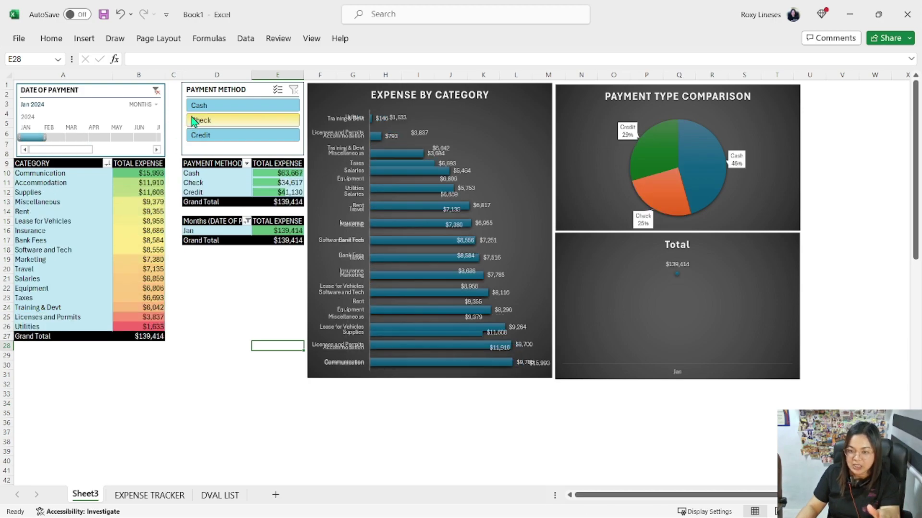
pyautogui.click(156, 90)
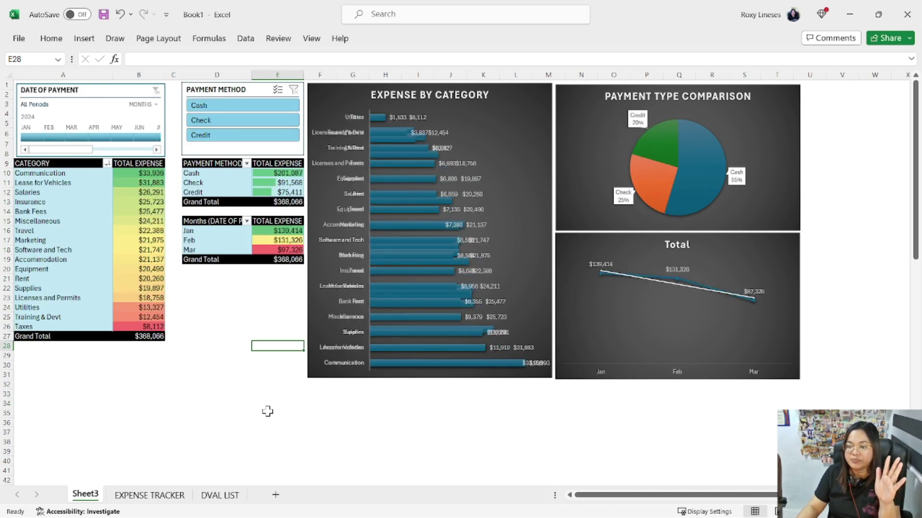
# Turn off the total row at the end of the expense table on the EXPENSE TRACKER sheet.
pyautogui.click(150, 495)
pyautogui.click(120, 298)
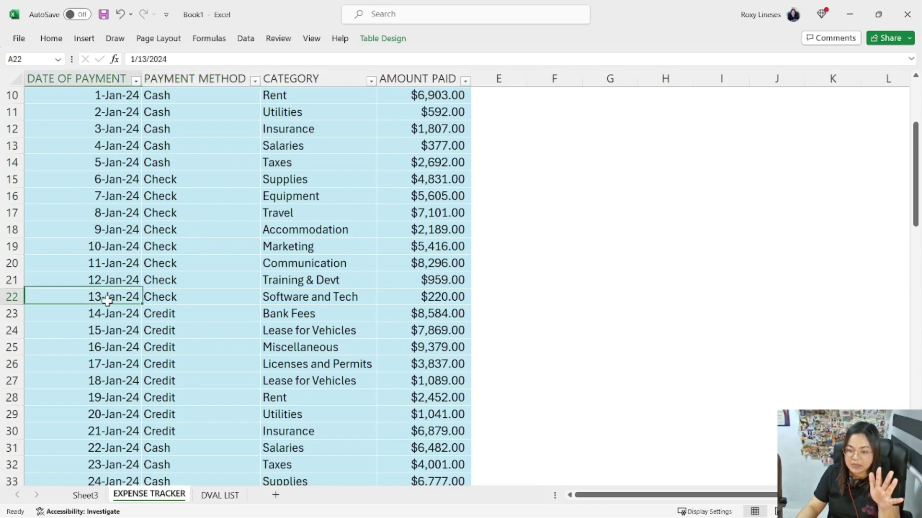
pyautogui.hotkey('ctrl', 'Down')
pyautogui.scroll(-3, 206, 418)
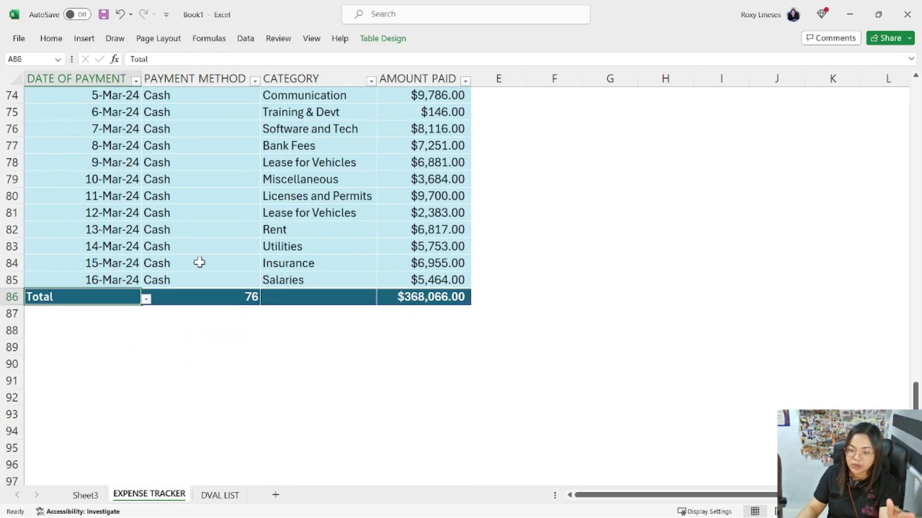
pyautogui.click(223, 129)
pyautogui.click(108, 302)
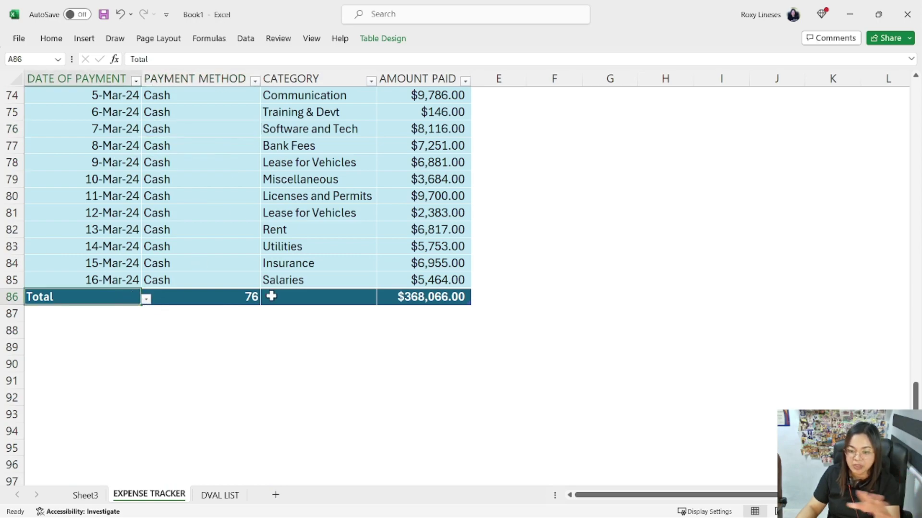
pyautogui.click(216, 299)
pyautogui.click(384, 38)
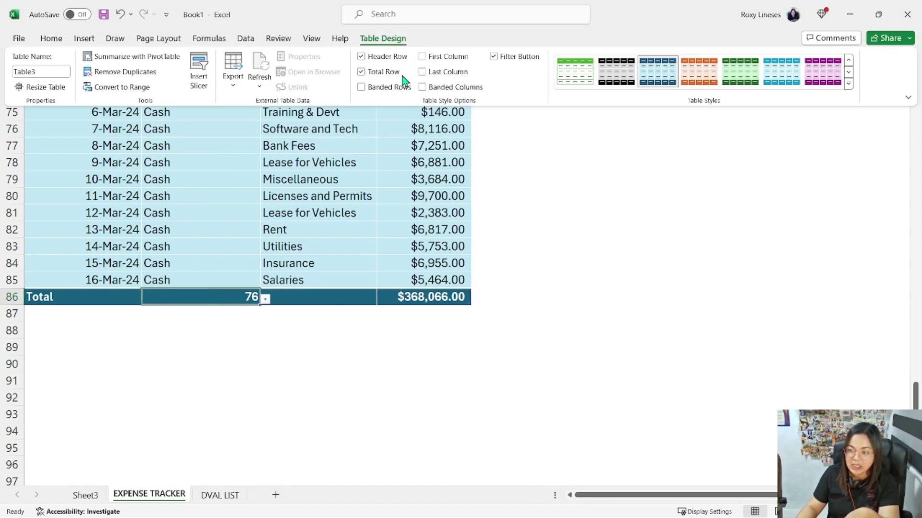
pyautogui.click(361, 72)
pyautogui.click(122, 303)
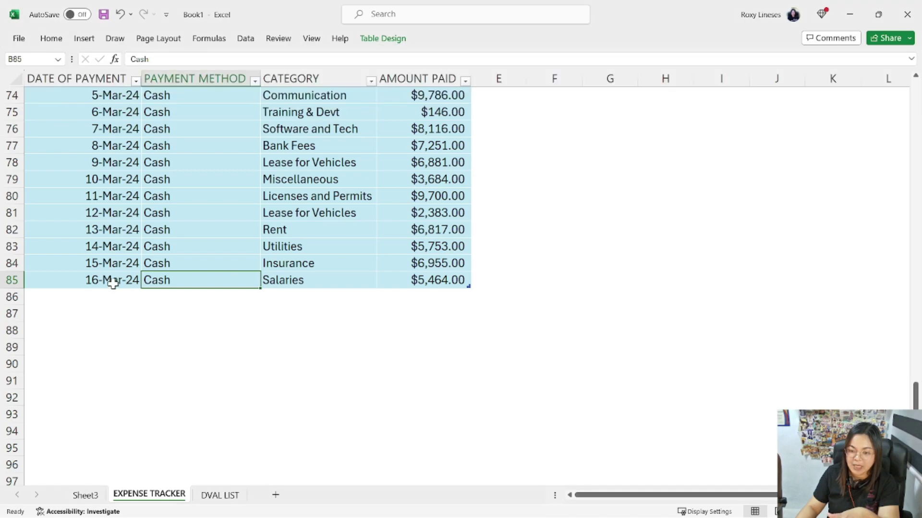
# Try to fill the payment dates from 16-Mar-24 down to 23-Mar-24 in row 92, and undo the fill.
pyautogui.click(113, 279)
pyautogui.moveTo(145, 387); pyautogui.dragTo(144, 404)
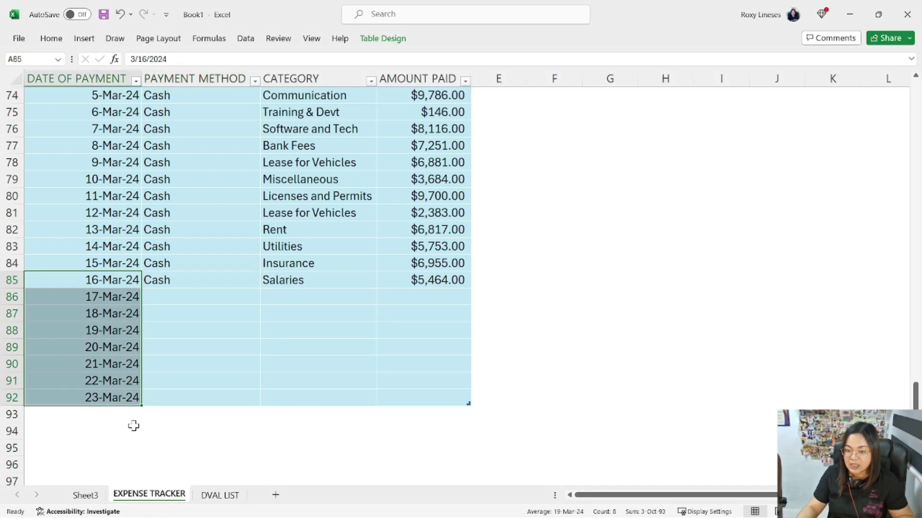
pyautogui.hotkey('ctrl', 'z')
# Start a new expense record in row 86 with the date 3/17/2024 and the payment method Cash.
pyautogui.click(120, 300)
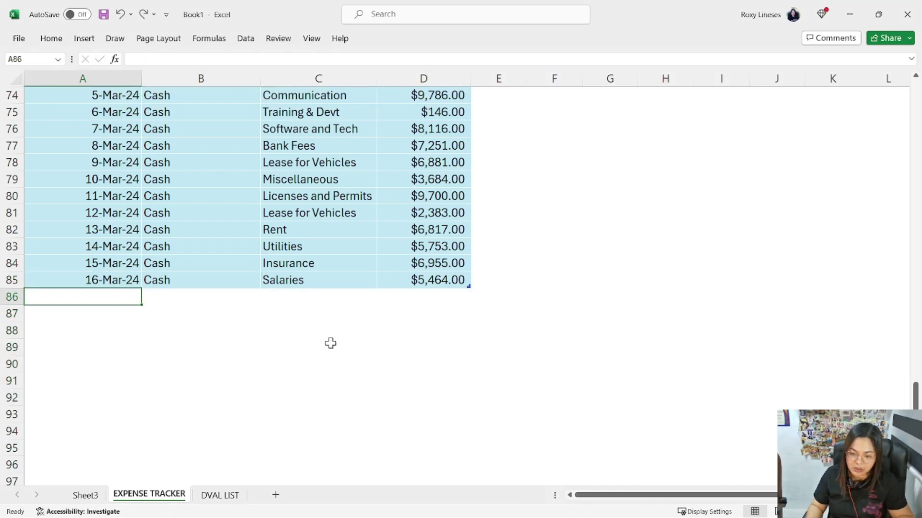
pyautogui.click(131, 280)
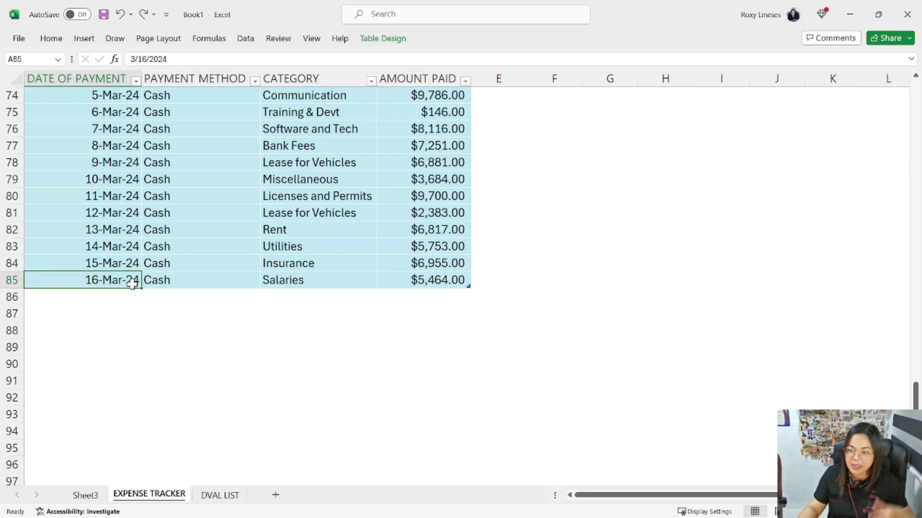
pyautogui.press('Down')
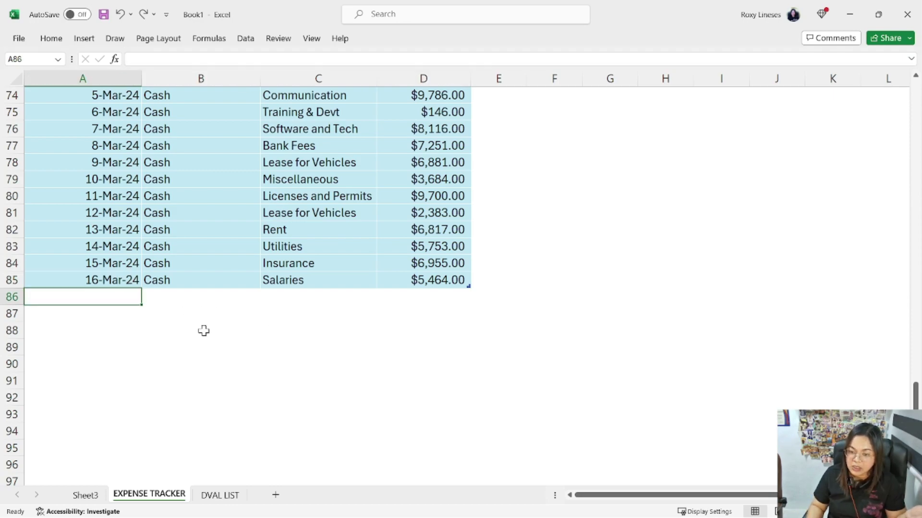
pyautogui.write('3/17/')
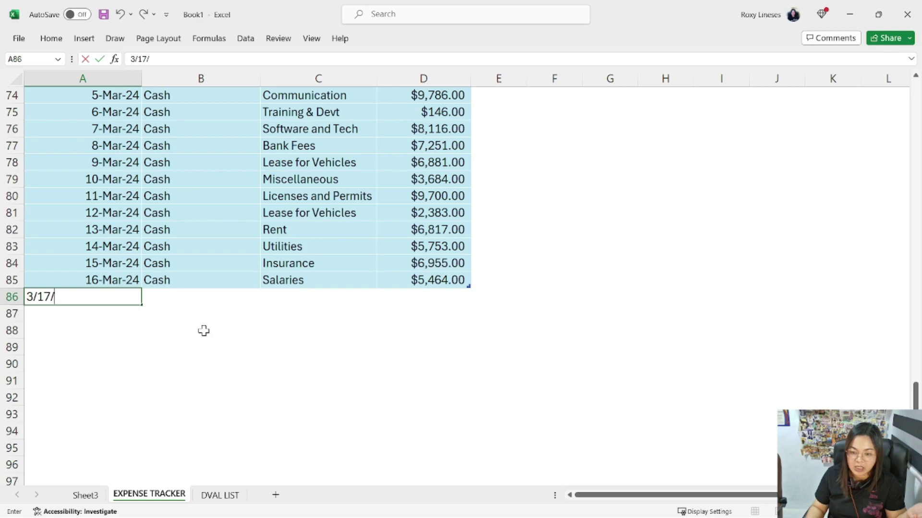
pyautogui.write('202344')
pyautogui.press('Tab')
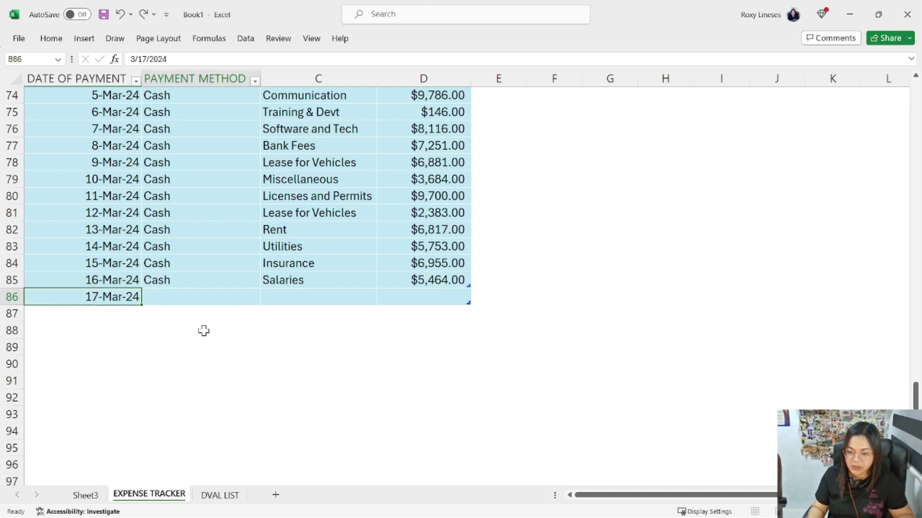
pyautogui.write('Cash')
pyautogui.press('Tab')
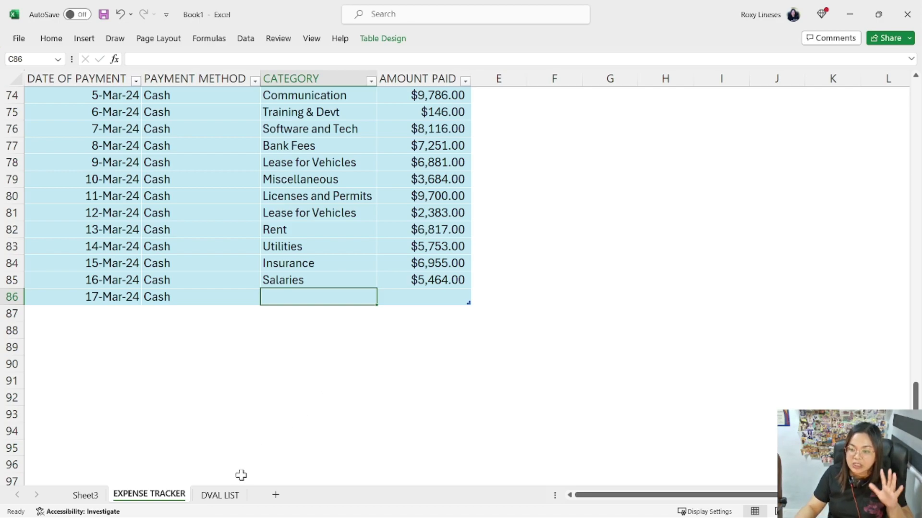
# Check the allowed categories on the DVAL LIST sheet and complete row 86 with the category Insurance and amount 5000.
pyautogui.moveTo(215, 120); pyautogui.dragTo(319, 265)
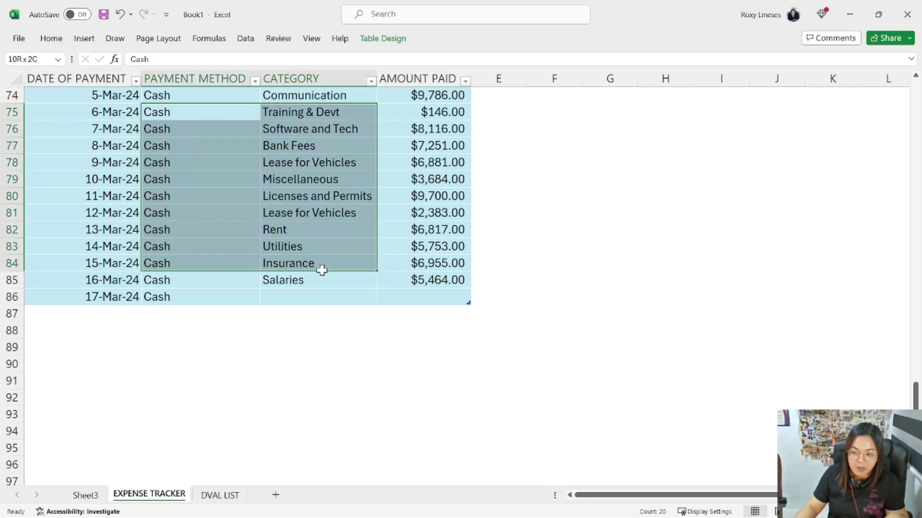
pyautogui.click(302, 298)
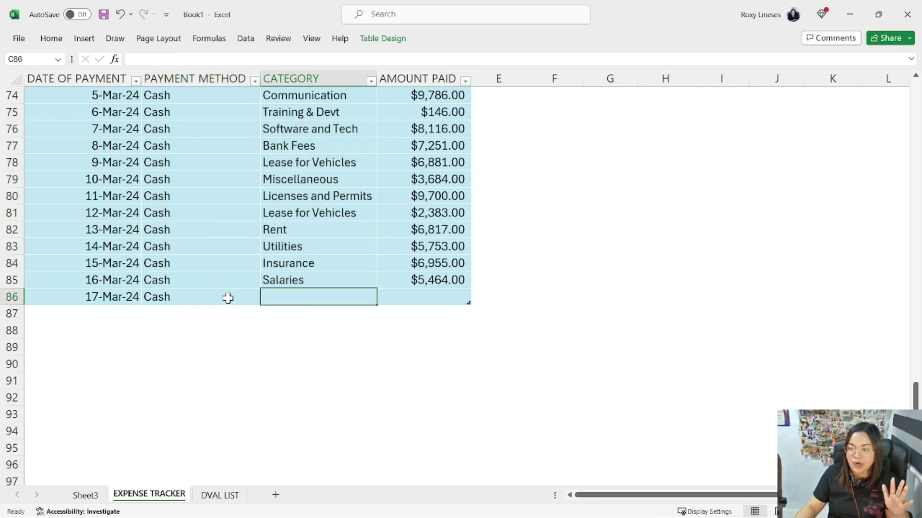
pyautogui.click(211, 498)
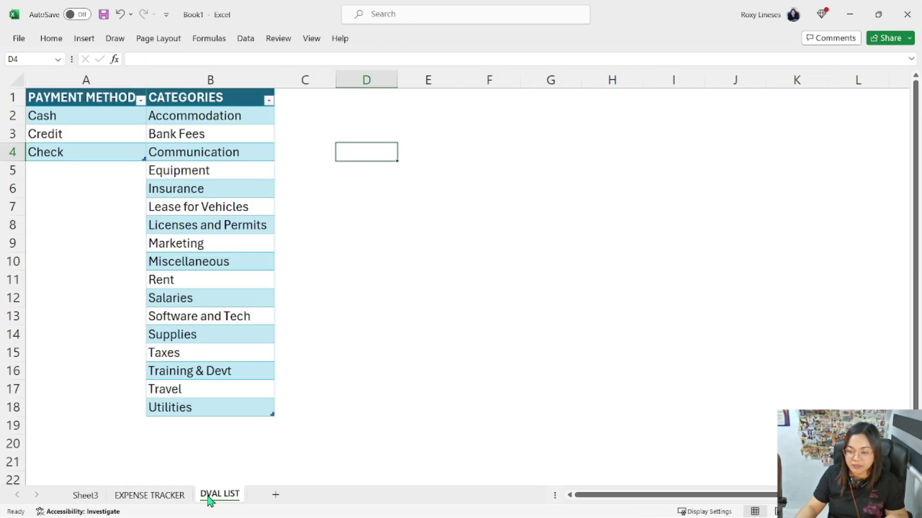
pyautogui.click(149, 496)
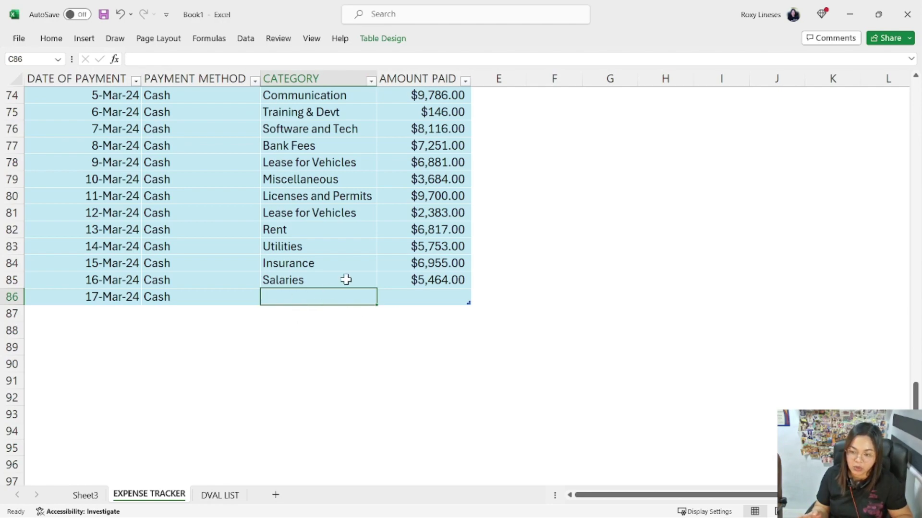
pyautogui.write('Insurance')
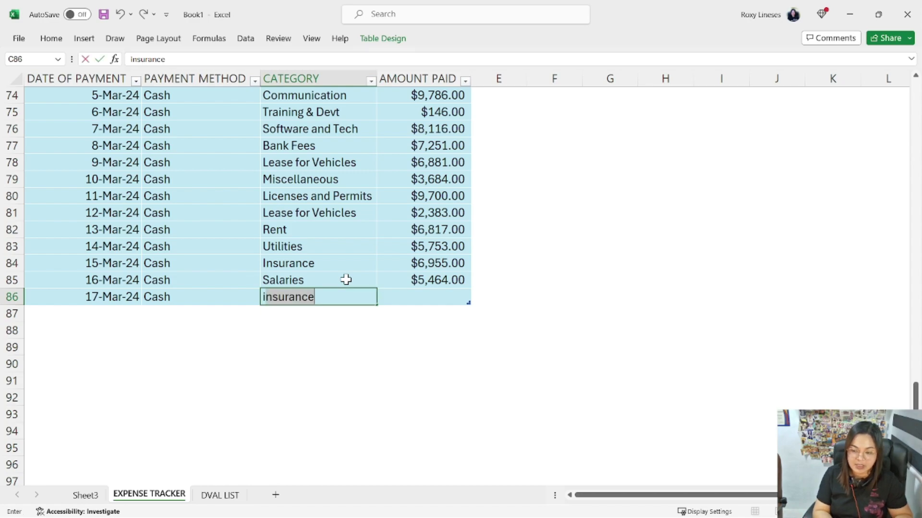
pyautogui.press('Tab')
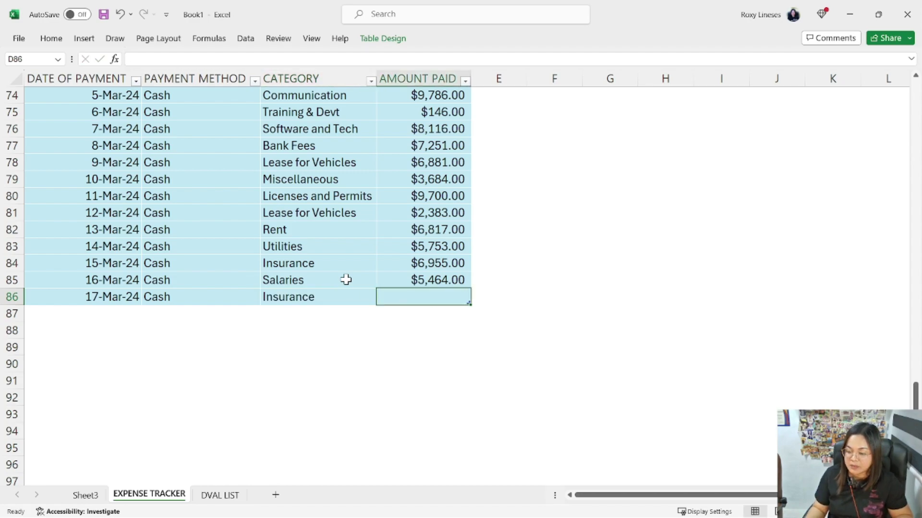
pyautogui.write('5000')
pyautogui.press('Return')
pyautogui.click(366, 230)
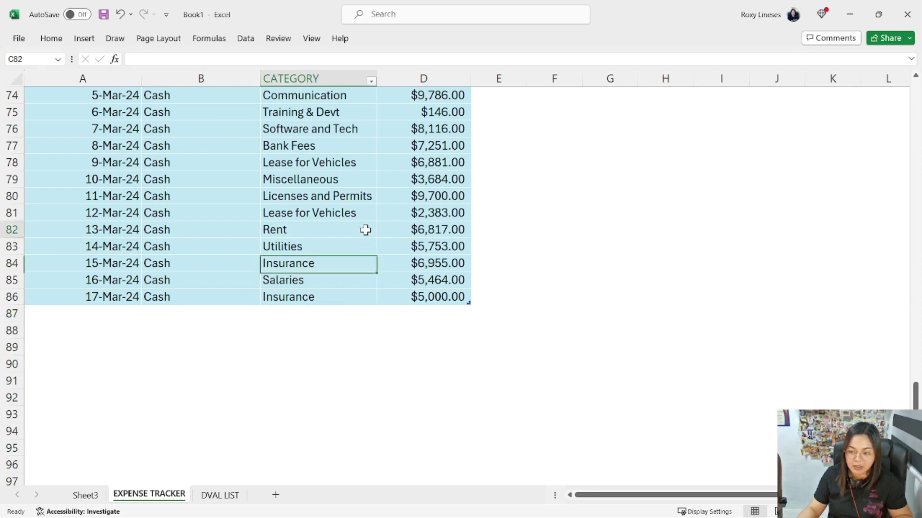
pyautogui.click(350, 146)
pyautogui.click(346, 99)
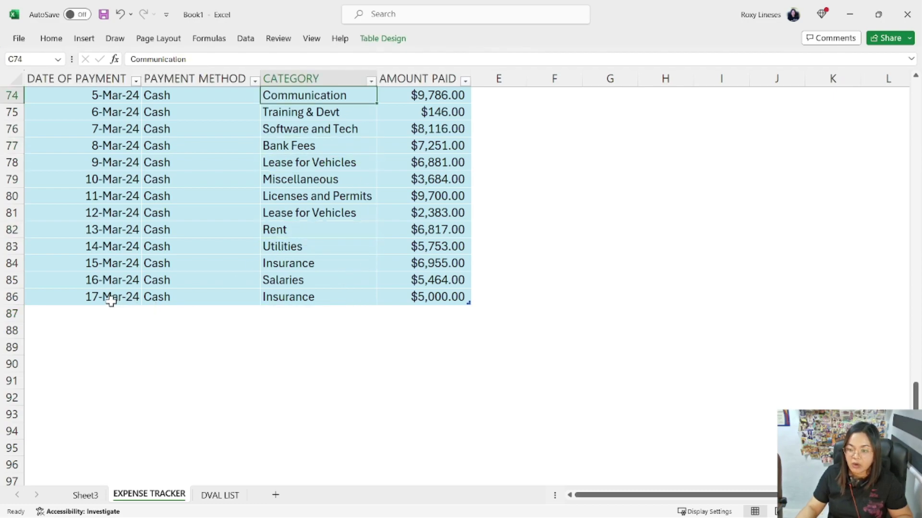
# Fill the 17-Mar-24 expense record down through row 93, continuing the dates and amounts as series.
pyautogui.moveTo(111, 301); pyautogui.dragTo(465, 423)
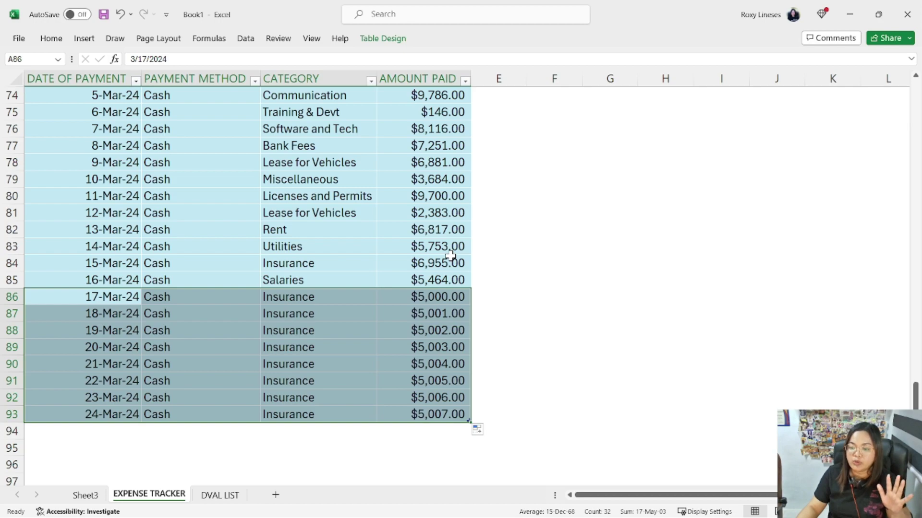
pyautogui.moveTo(435, 263); pyautogui.dragTo(434, 411)
pyautogui.moveTo(132, 286); pyautogui.dragTo(438, 414)
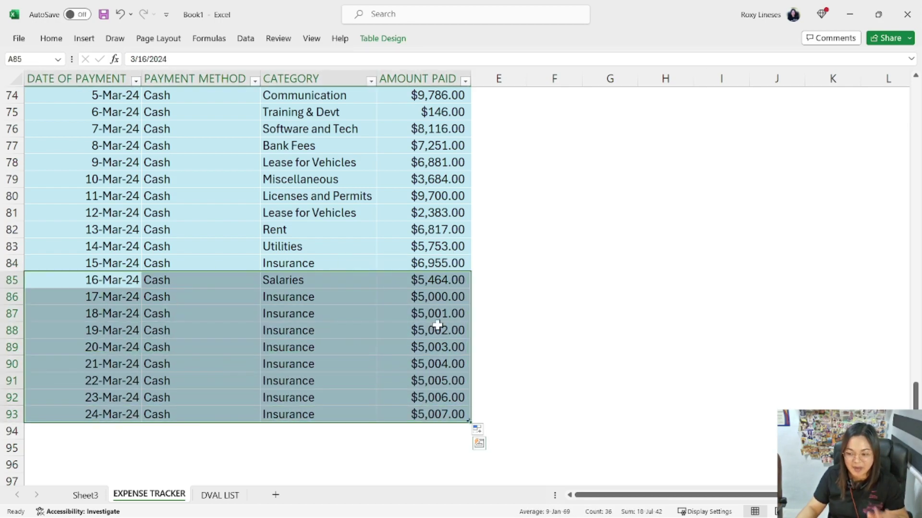
# Refresh all pivot tables and charts on Sheet3 with the added expense records.
pyautogui.click(87, 495)
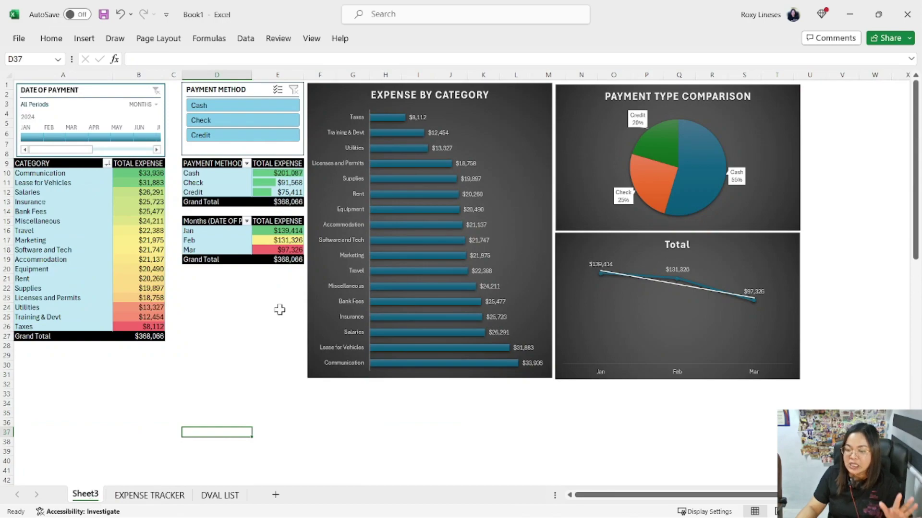
pyautogui.click(247, 39)
pyautogui.click(228, 88)
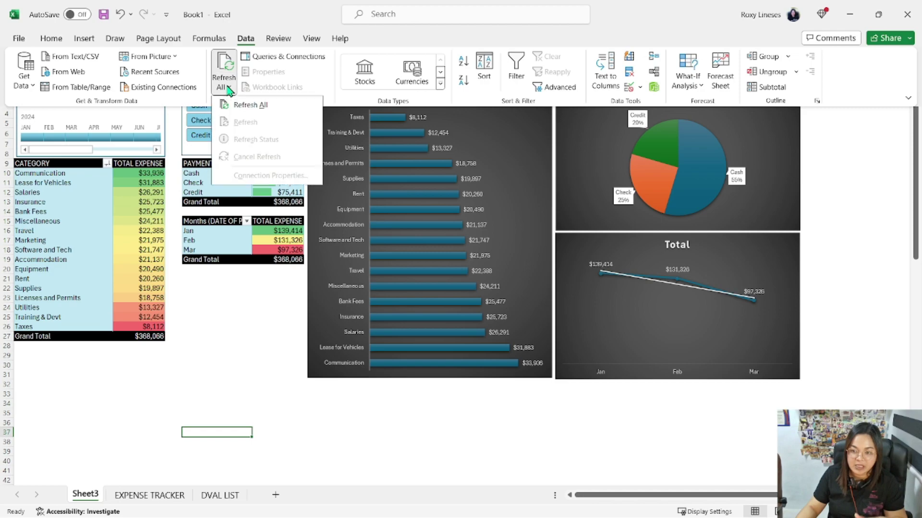
pyautogui.click(251, 112)
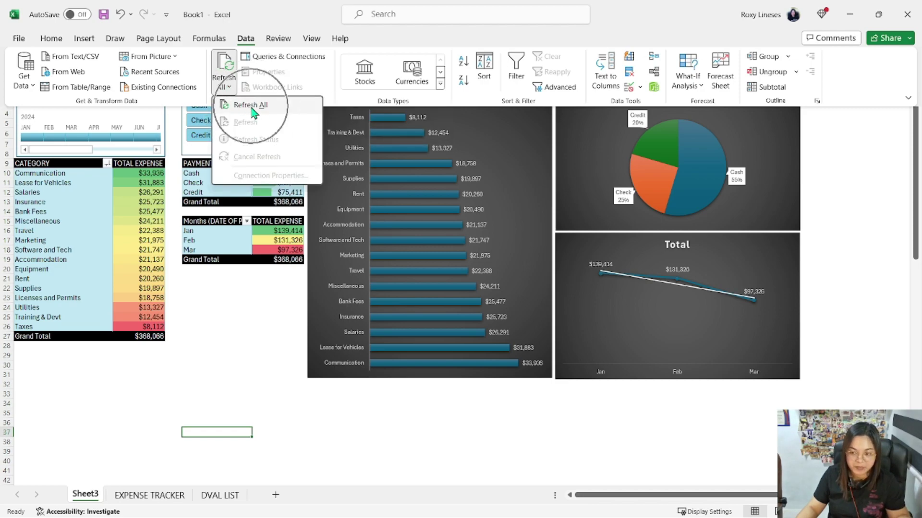
pyautogui.click(252, 108)
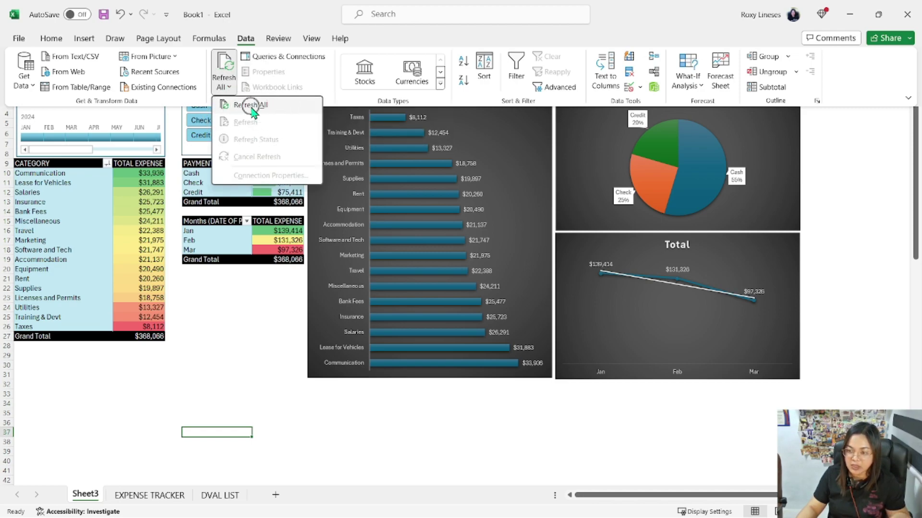
pyautogui.click(252, 110)
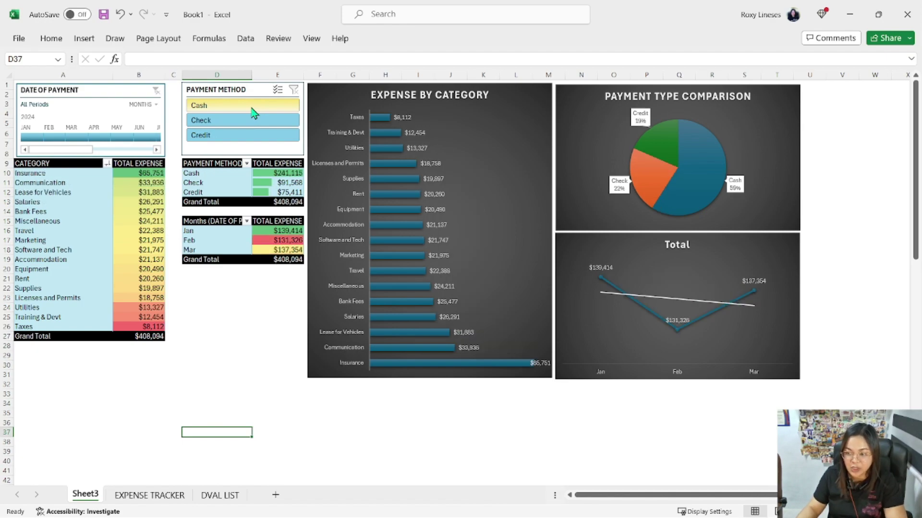
# Rename Sheet3 as DASHBOARD.
pyautogui.doubleClick(88, 493)
pyautogui.write('DASHBOARD')
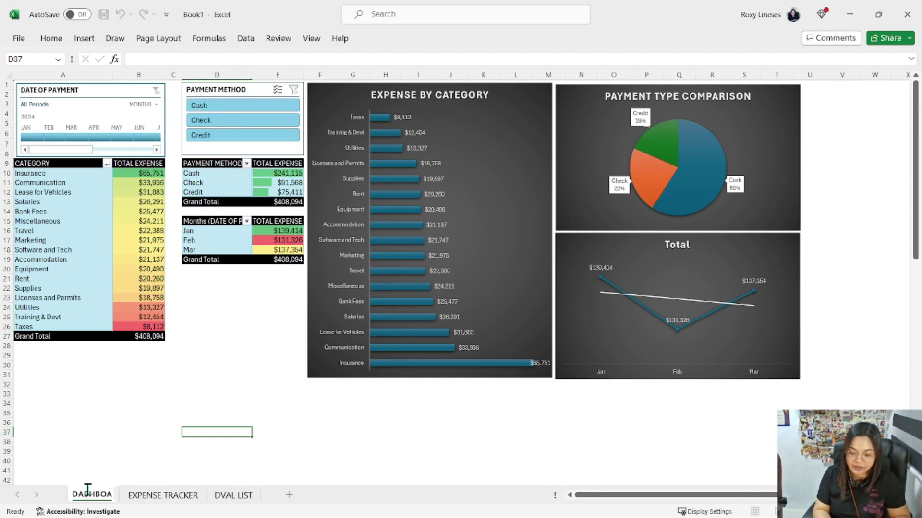
pyautogui.press('Return')
pyautogui.click(174, 495)
pyautogui.moveTo(101, 213); pyautogui.dragTo(456, 397)
pyautogui.click(98, 495)
pyautogui.click(245, 38)
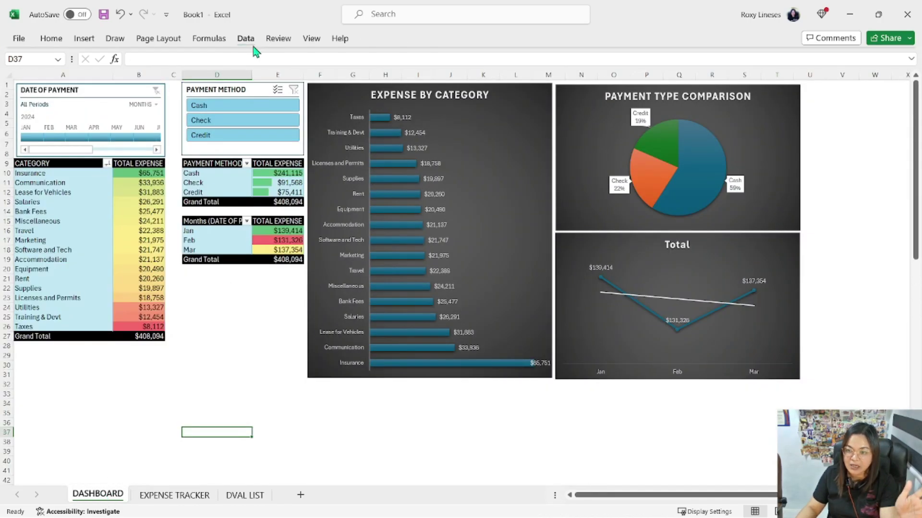
# Refresh all data on the dashboard and return to the first expense records on the EXPENSE TRACKER sheet.
pyautogui.click(228, 88)
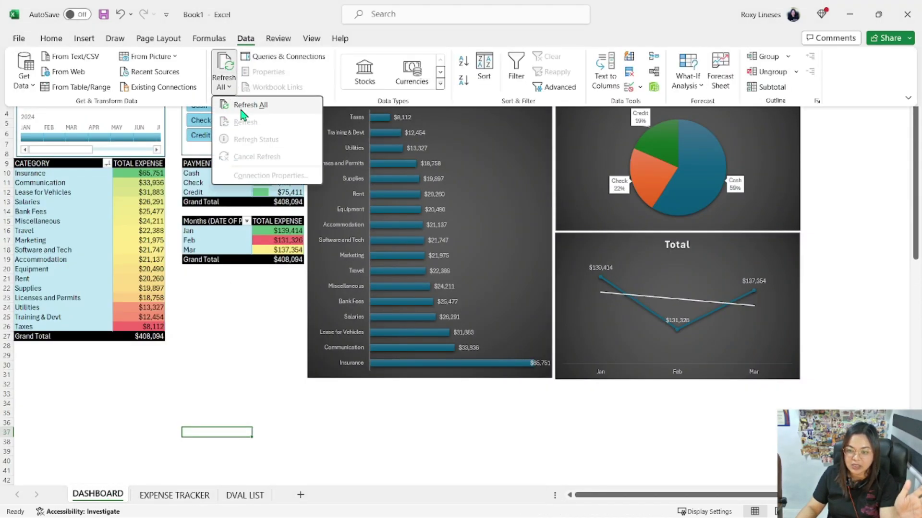
pyautogui.click(225, 70)
pyautogui.click(202, 497)
pyautogui.click(199, 165)
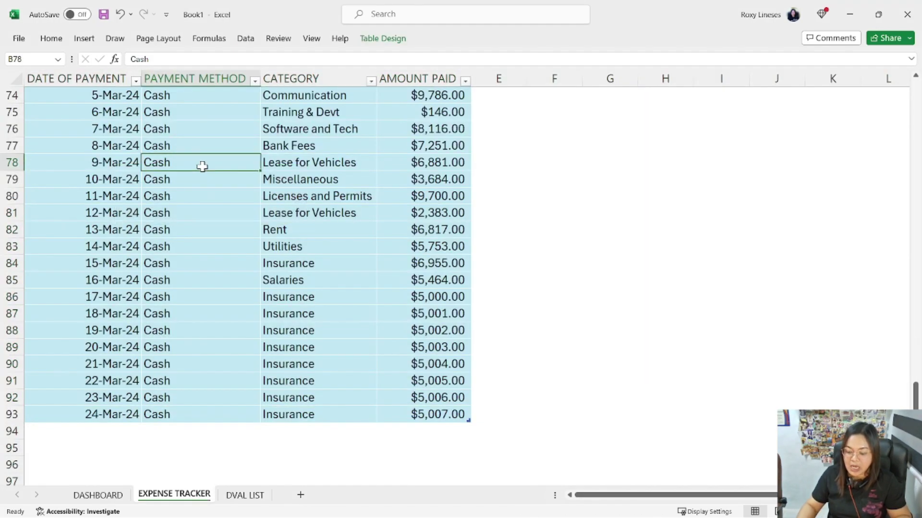
pyautogui.hotkey('ctrl', 'Home')
pyautogui.scroll(3, 201, 168)
pyautogui.moveTo(222, 245); pyautogui.dragTo(302, 345)
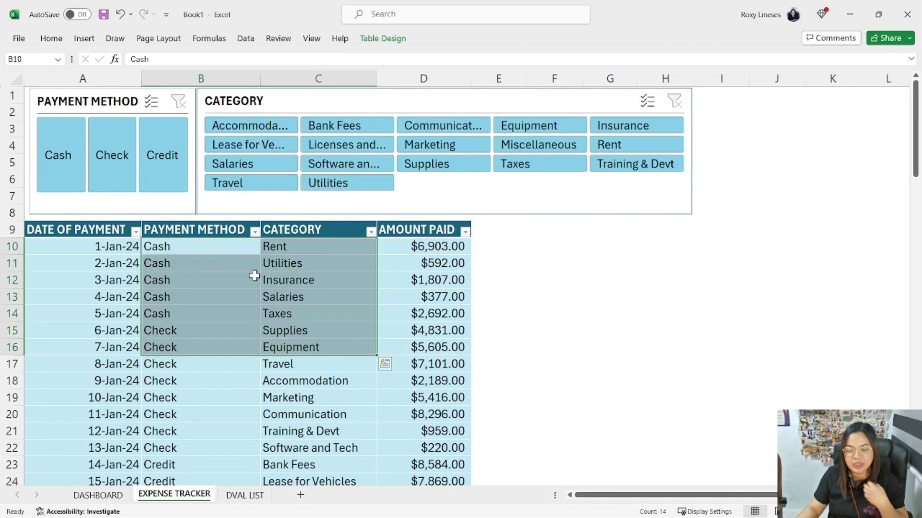
# Apply list data validation to the PAYMENT METHOD column from B10 through row 93, with the named range PAYMENT_METHOD as source.
pyautogui.click(229, 248)
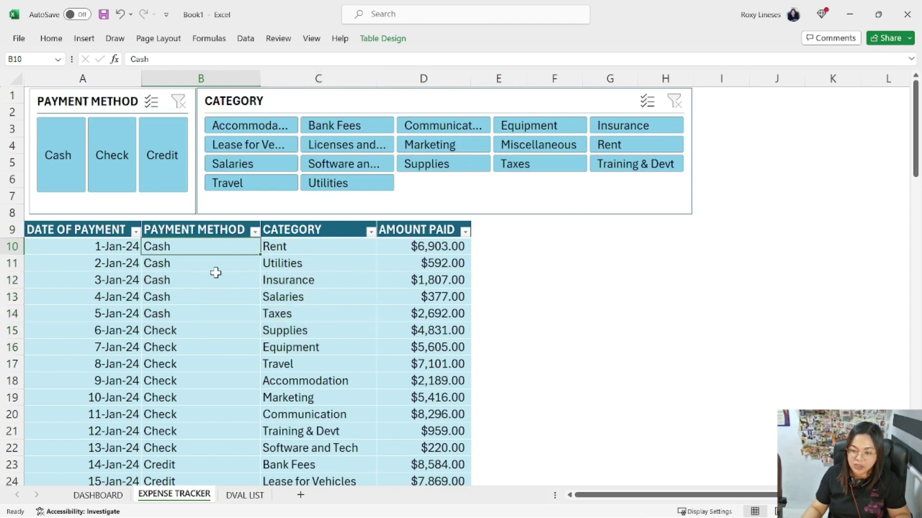
pyautogui.hotkey('ctrl', 'shift', 'Down')
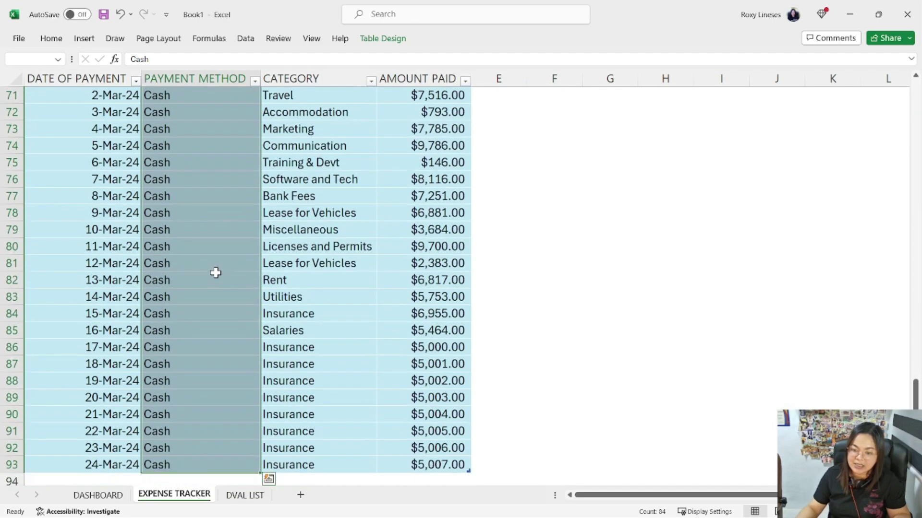
pyautogui.click(245, 39)
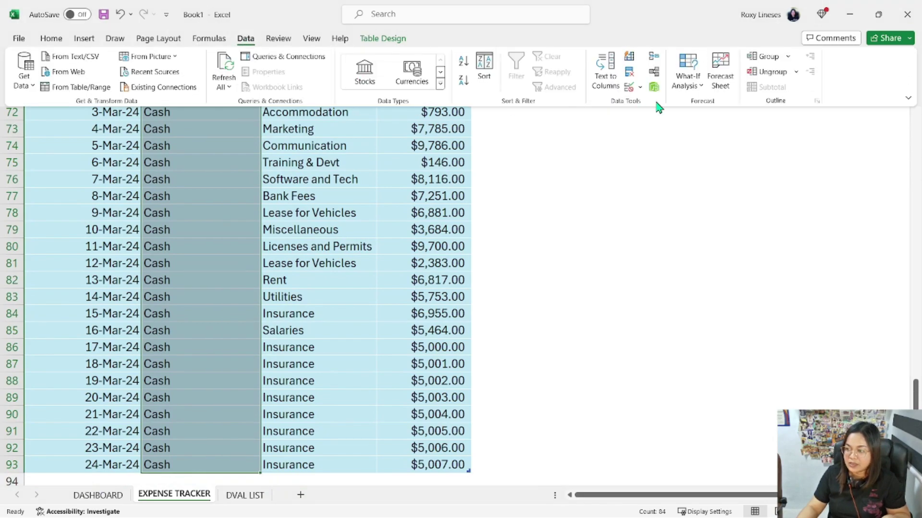
pyautogui.click(639, 87)
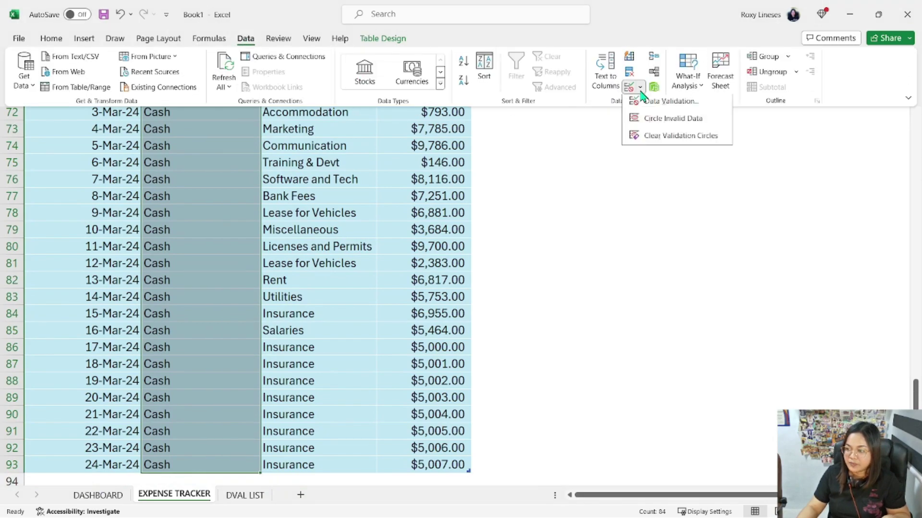
pyautogui.click(661, 112)
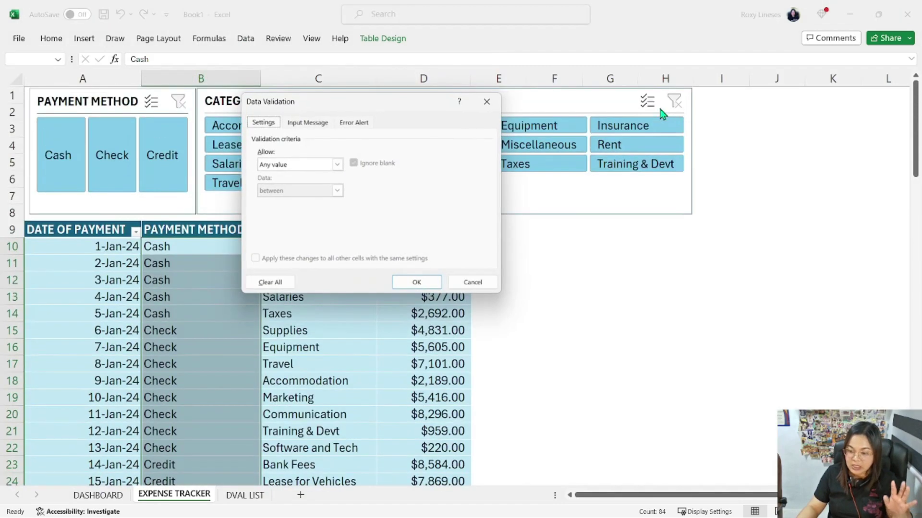
pyautogui.click(280, 171)
pyautogui.click(277, 204)
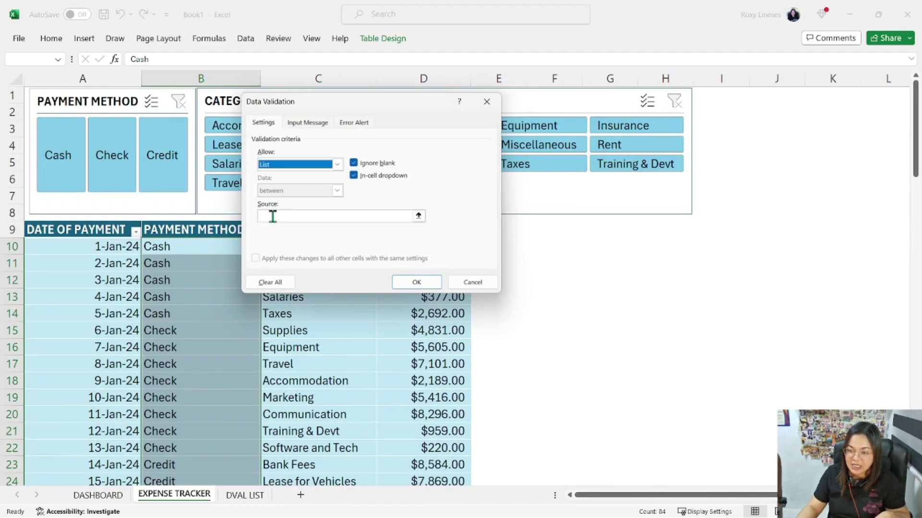
pyautogui.click(273, 217)
pyautogui.press('F3')
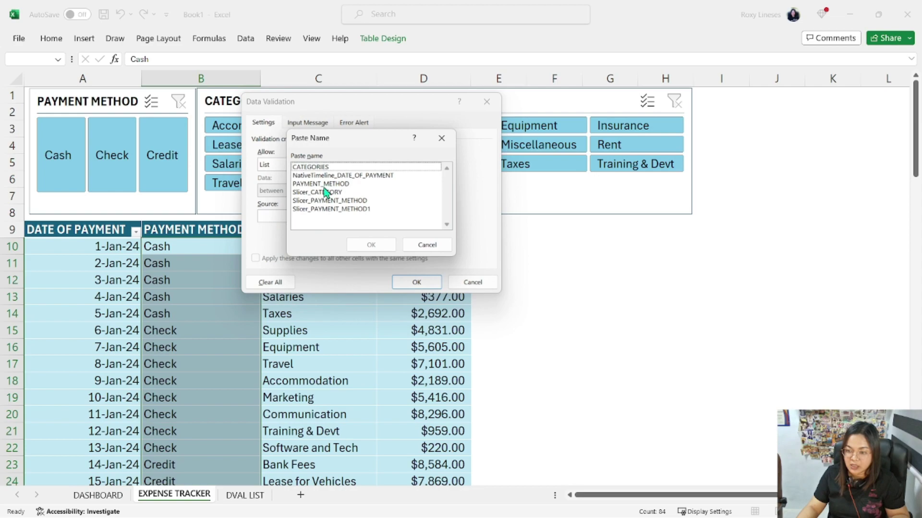
pyautogui.click(312, 185)
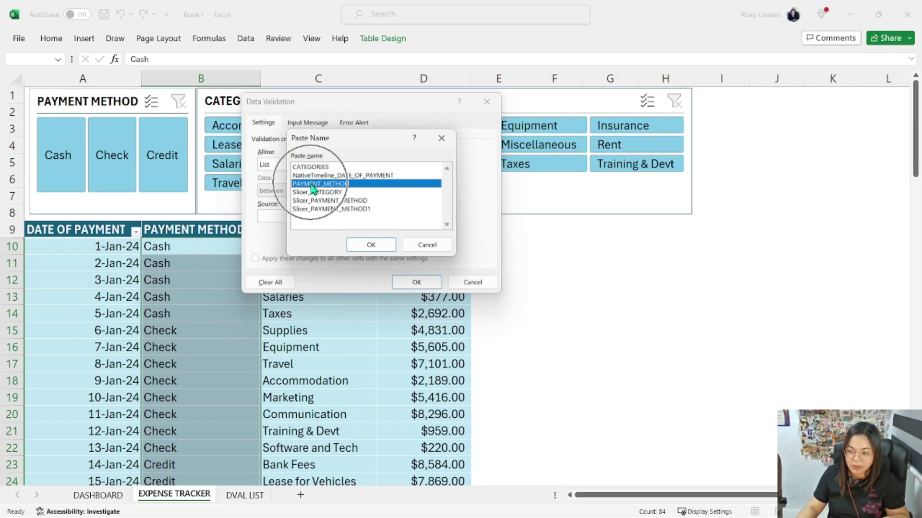
pyautogui.click(368, 245)
pyautogui.click(416, 282)
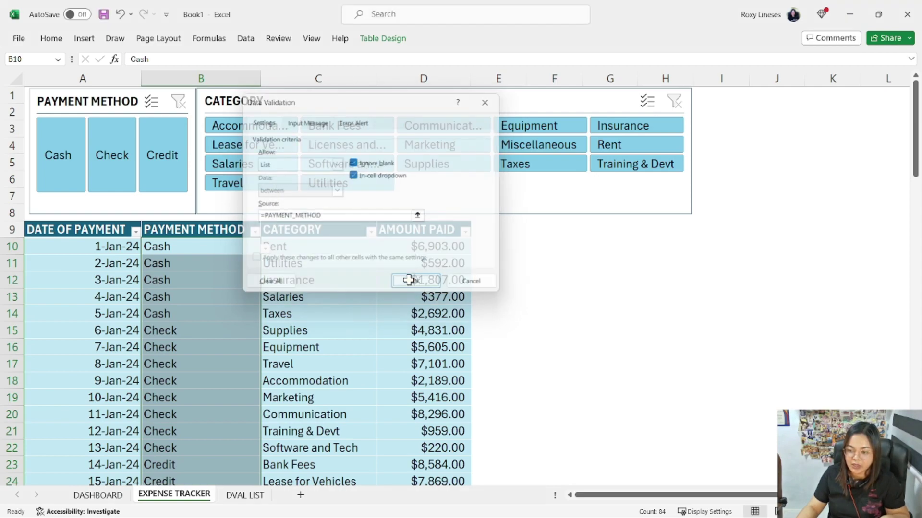
# Choose Credit as the payment method for the 1-Jan-24 record and Check for the 2-Jan-24 record.
pyautogui.click(265, 248)
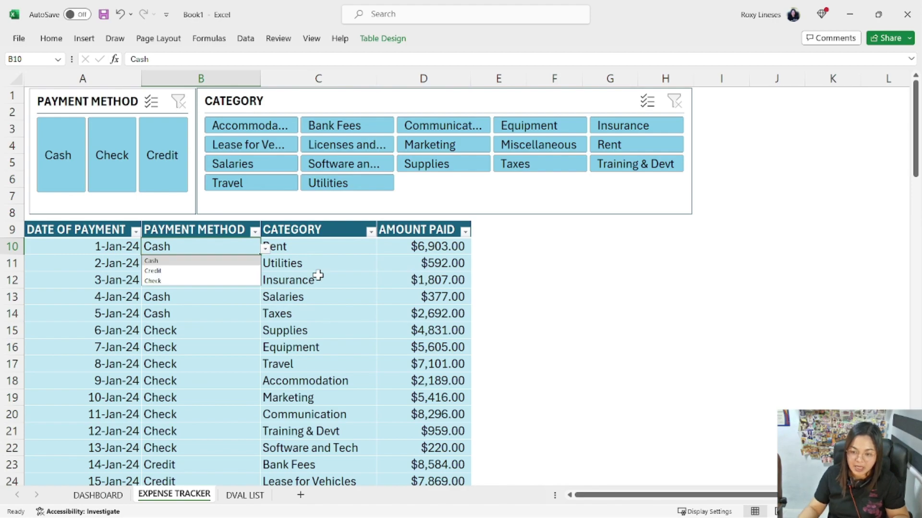
pyautogui.click(266, 249)
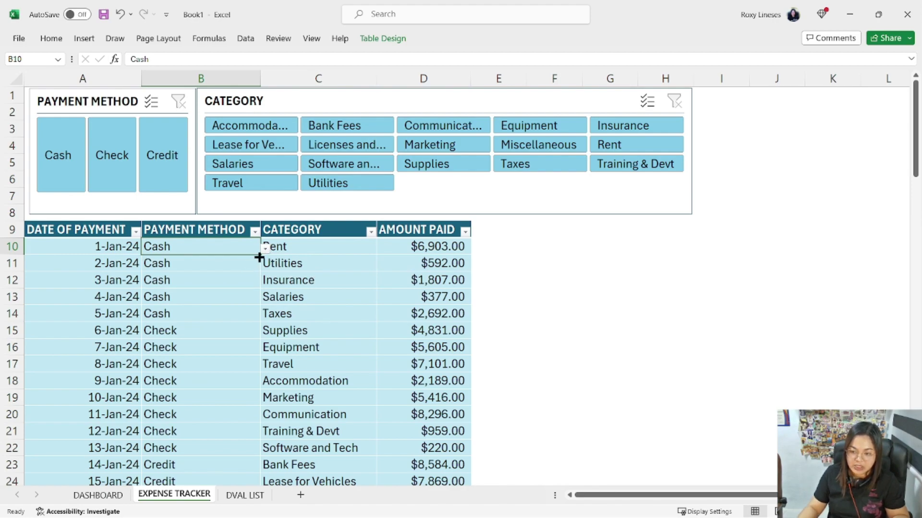
pyautogui.click(265, 248)
pyautogui.click(250, 271)
pyautogui.click(253, 263)
pyautogui.click(265, 265)
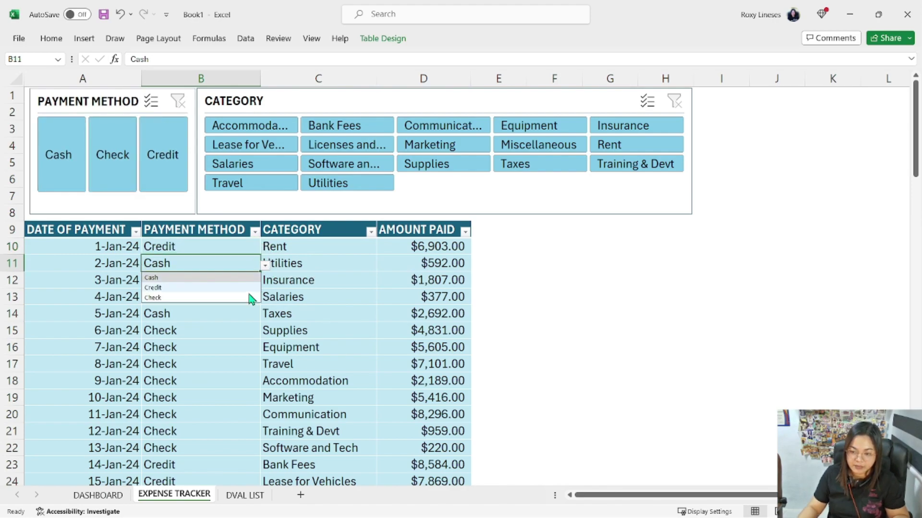
pyautogui.click(249, 298)
# Choose Credit as the payment method for the 3-Jan-24 record and Check for the 4-Jan-24 record.
pyautogui.click(252, 281)
pyautogui.click(266, 282)
pyautogui.click(237, 304)
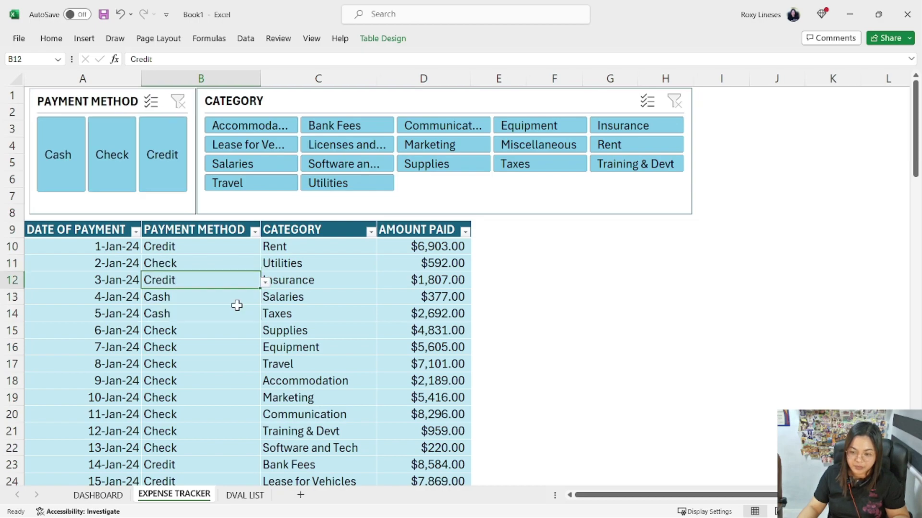
pyautogui.click(237, 300)
pyautogui.click(266, 298)
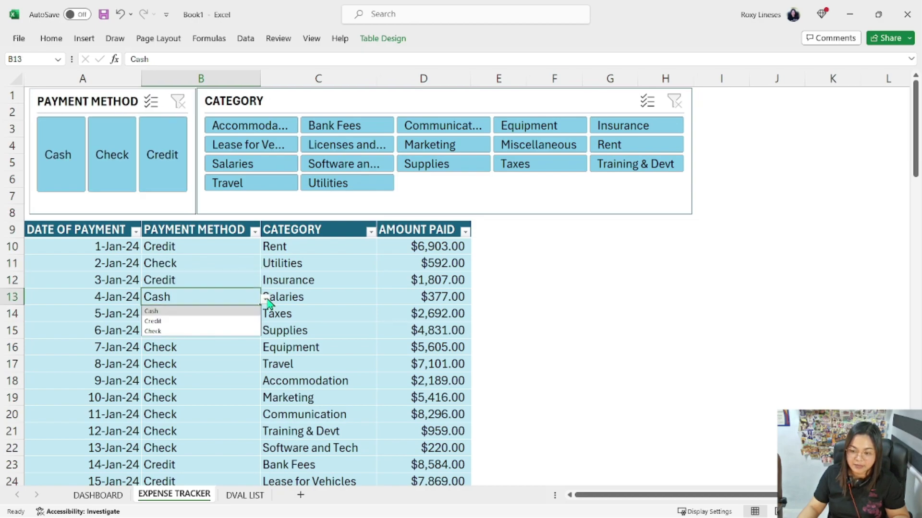
pyautogui.click(234, 331)
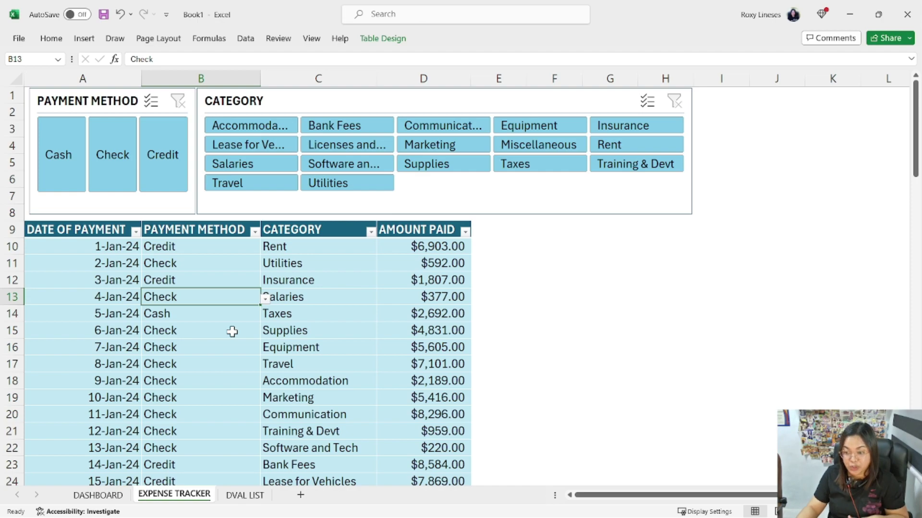
# Apply list data validation to the CATEGORY column from C10 through row 93, with the named range CATEGORIES as source.
pyautogui.click(347, 248)
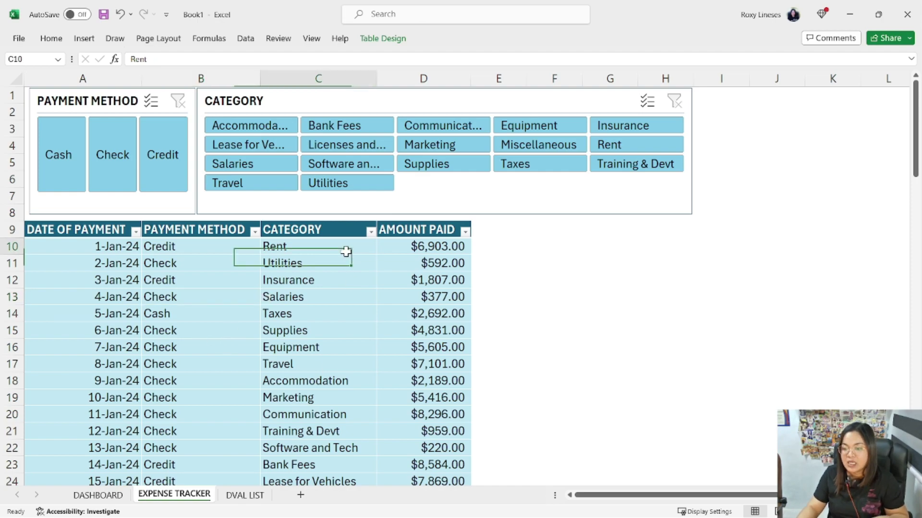
pyautogui.hotkey('ctrl', 'shift', 'Down')
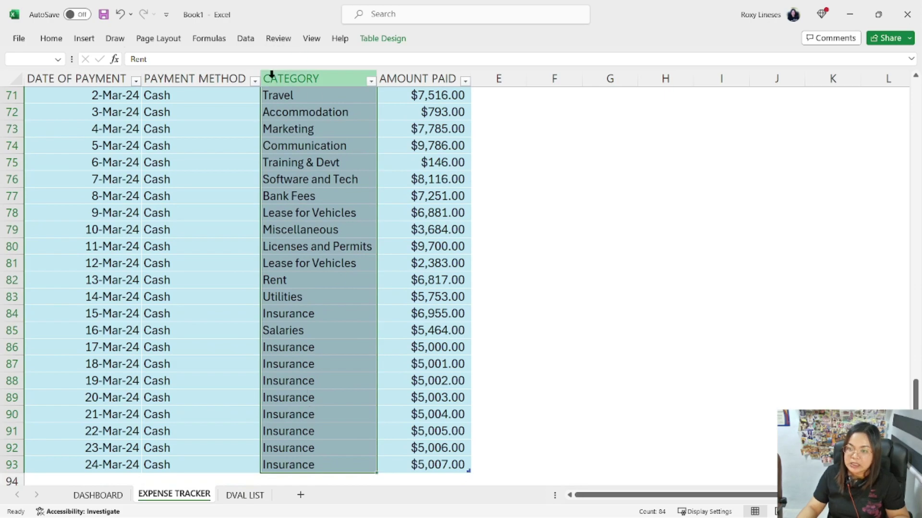
pyautogui.click(248, 41)
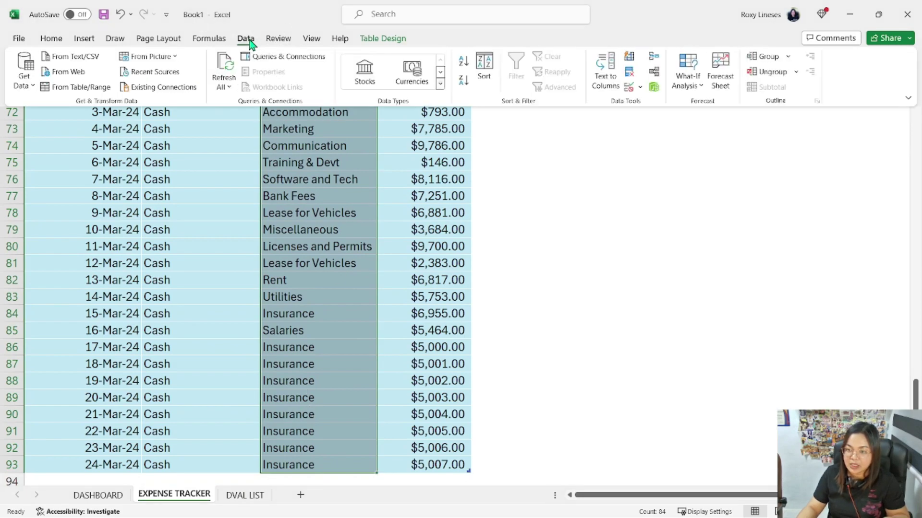
pyautogui.click(633, 87)
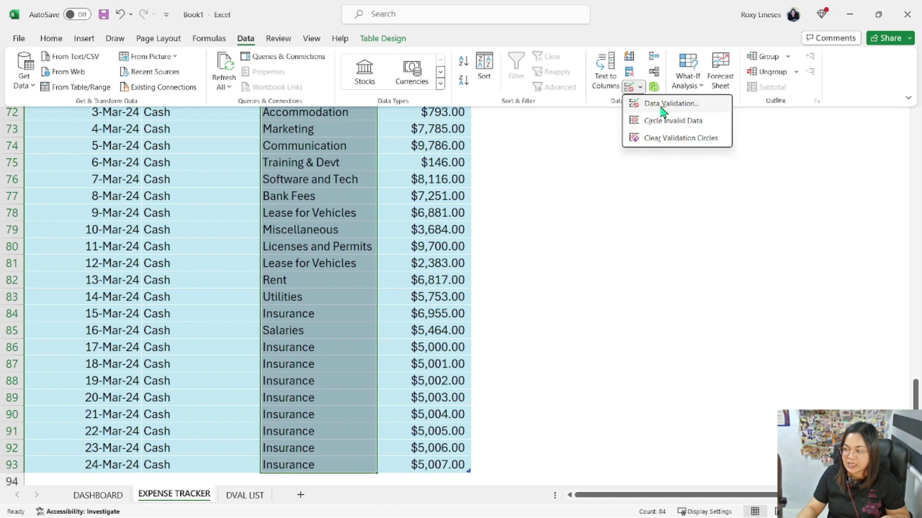
pyautogui.click(660, 104)
pyautogui.click(337, 164)
pyautogui.click(277, 198)
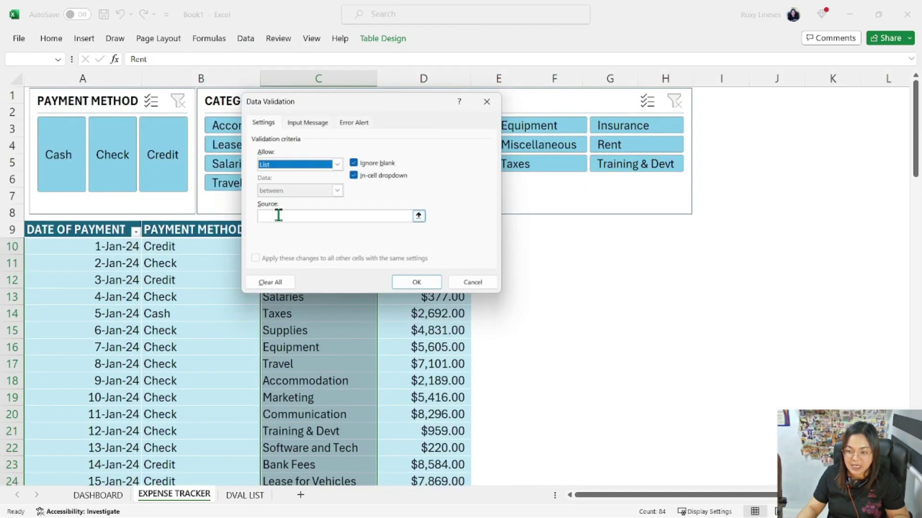
pyautogui.click(278, 216)
pyautogui.press('F3')
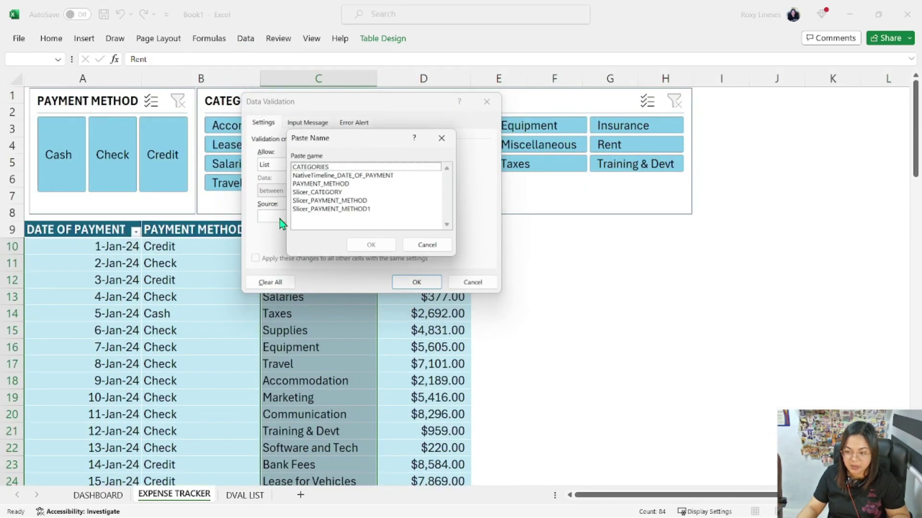
pyautogui.click(328, 167)
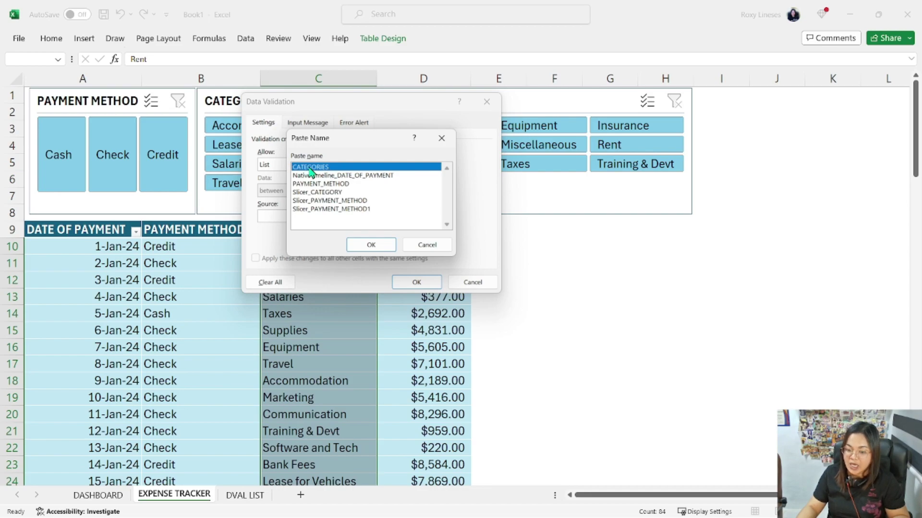
pyautogui.click(370, 244)
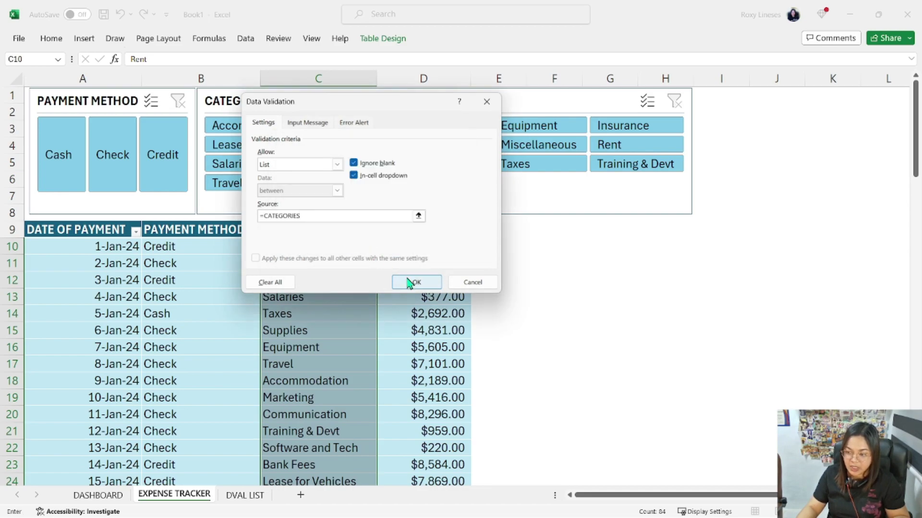
pyautogui.click(416, 282)
# Choose Supplies as the category for the 1-Jan-24 record.
pyautogui.click(332, 246)
pyautogui.click(381, 248)
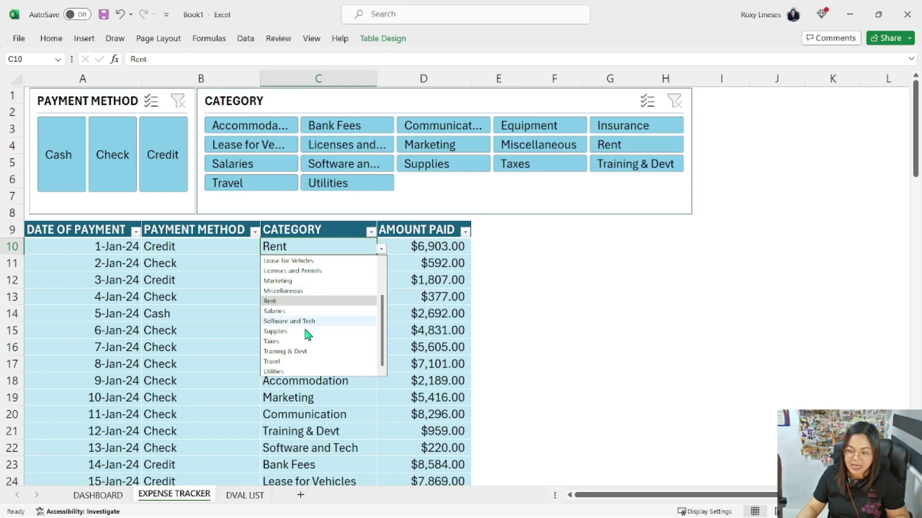
pyautogui.click(318, 325)
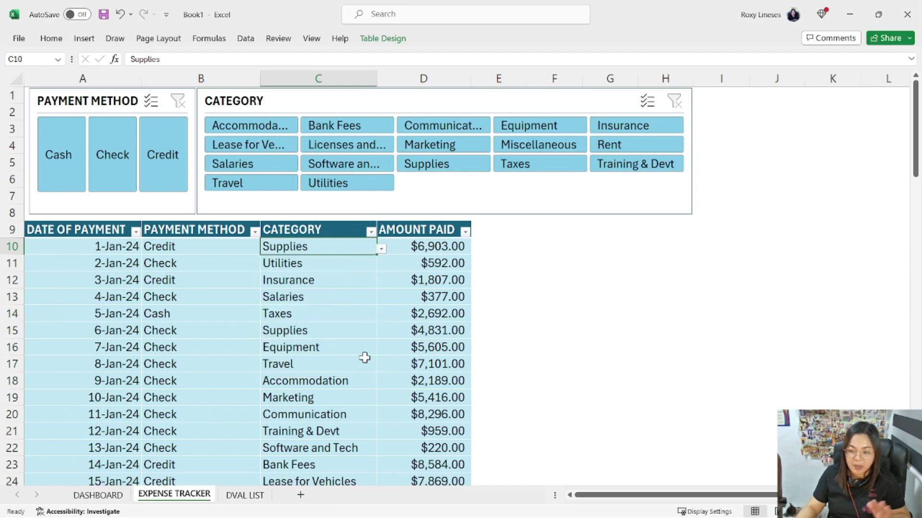
# Clear the category entries from C88 through C94, starting with the 19-Mar-24 record.
pyautogui.scroll(-20, 363, 384)
pyautogui.scroll(-6, 357, 410)
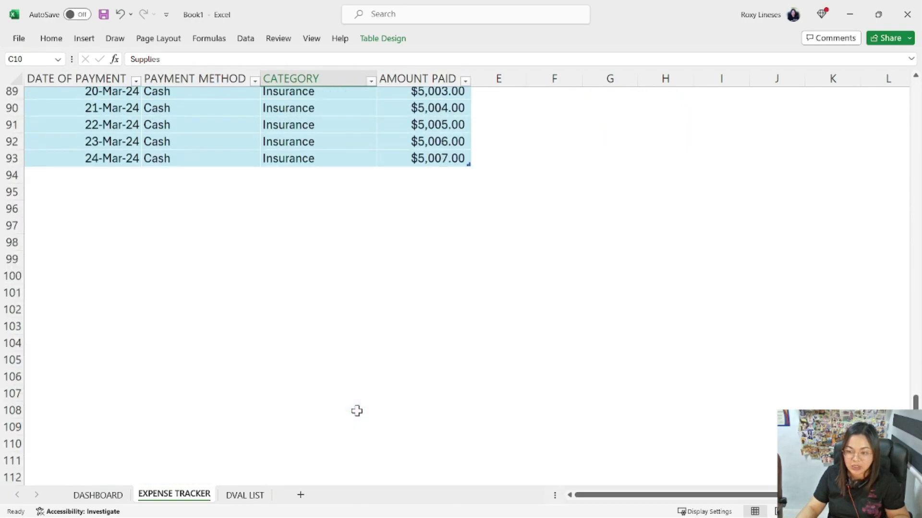
pyautogui.scroll(4, 356, 412)
pyautogui.moveTo(330, 294); pyautogui.dragTo(335, 397)
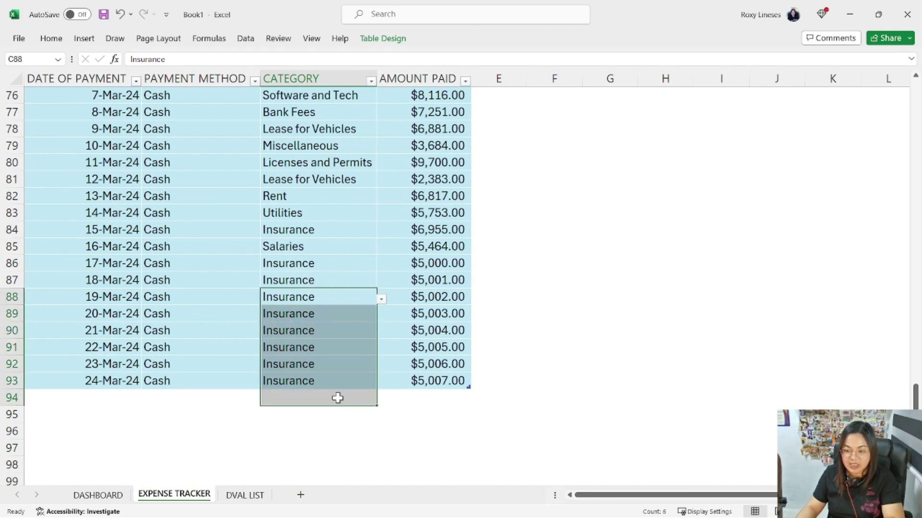
pyautogui.press('Delete')
# Try to enter Salary as the category for the 19-Mar-24 record to test the data validation.
pyautogui.click(333, 309)
pyautogui.press('Up')
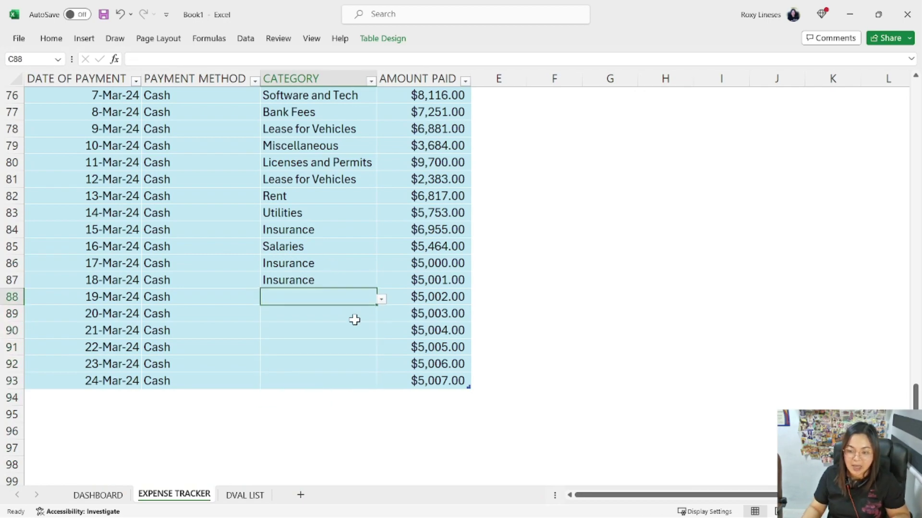
pyautogui.write('S')
pyautogui.press('BackSpace')
pyautogui.write('Sa')
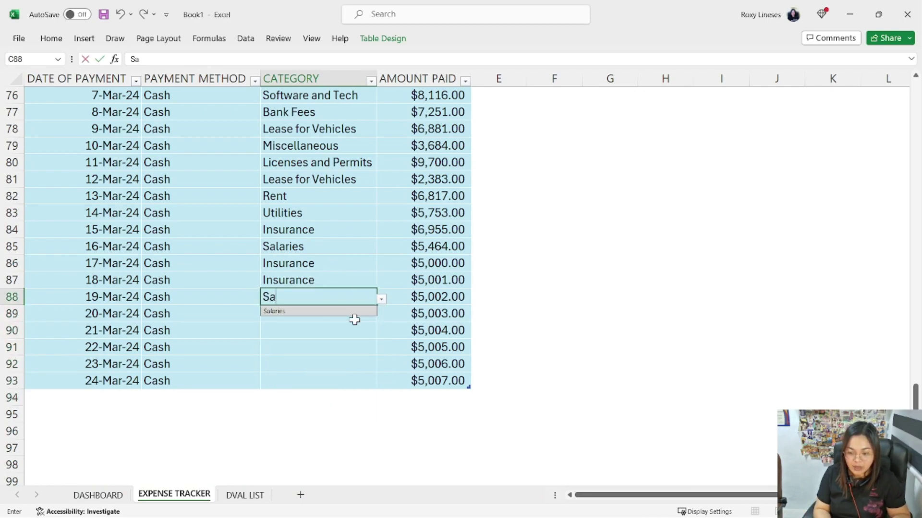
pyautogui.write('lary')
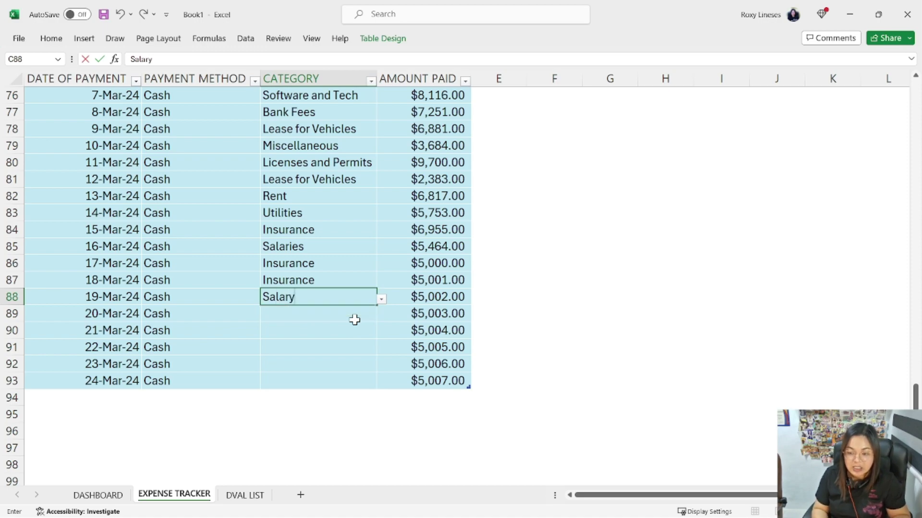
pyautogui.press('Return')
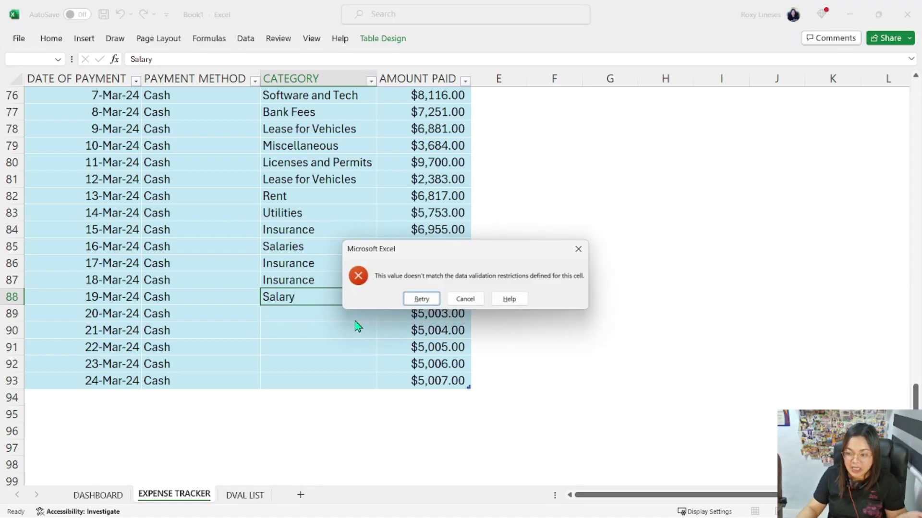
pyautogui.moveTo(407, 250); pyautogui.dragTo(535, 182)
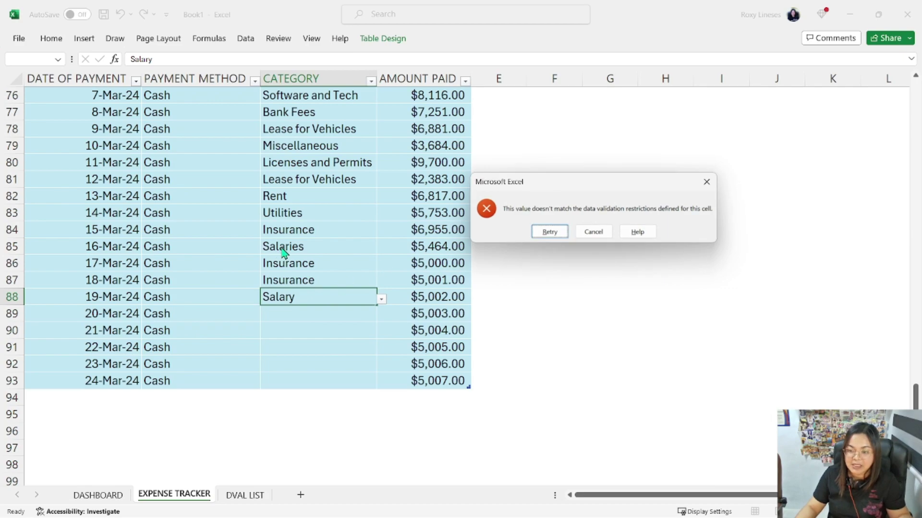
pyautogui.press('ctrl')
pyautogui.press('ctrl')
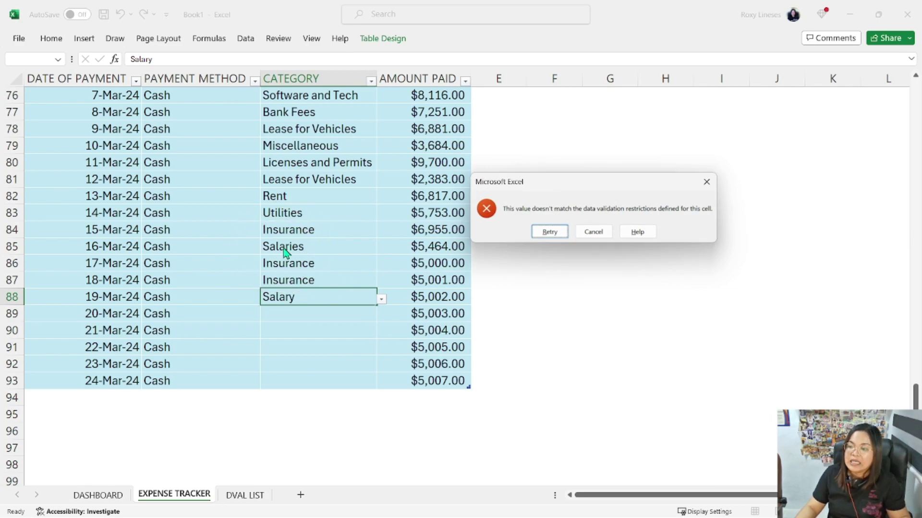
pyautogui.press('Escape')
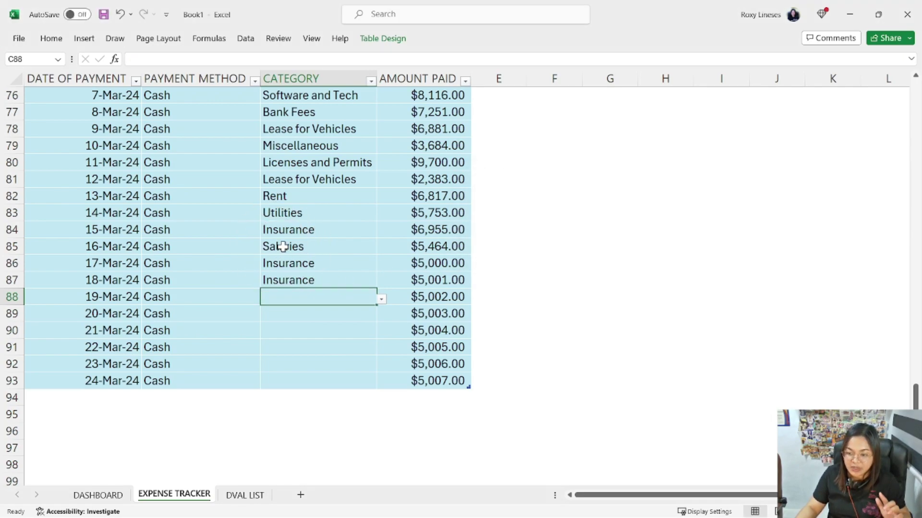
# Choose Salaries as the category for the 19-Mar-24 record and Miscellaneous for the 20-Mar-24 record.
pyautogui.click(382, 299)
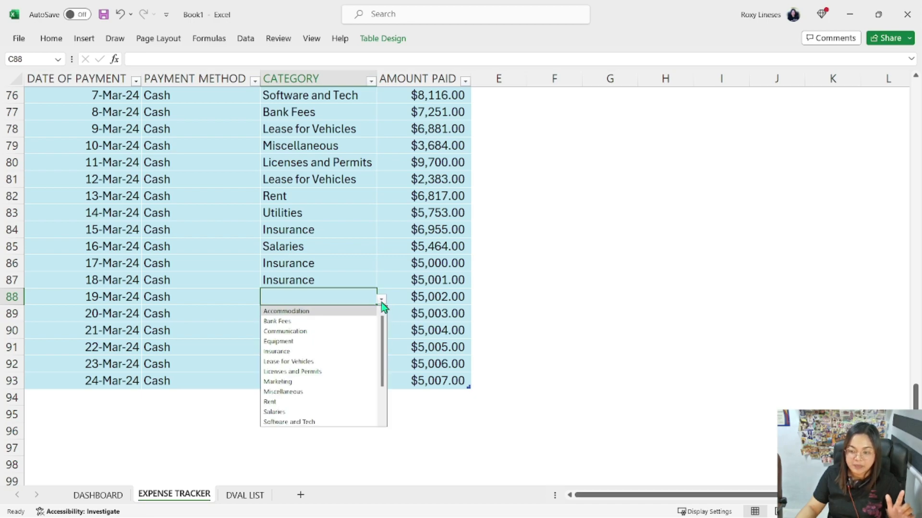
pyautogui.moveTo(383, 349); pyautogui.dragTo(380, 381)
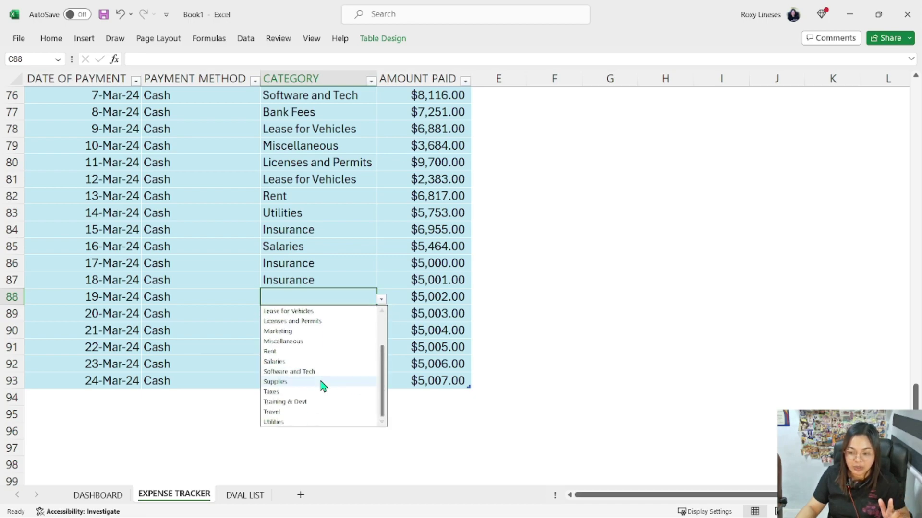
pyautogui.click(304, 363)
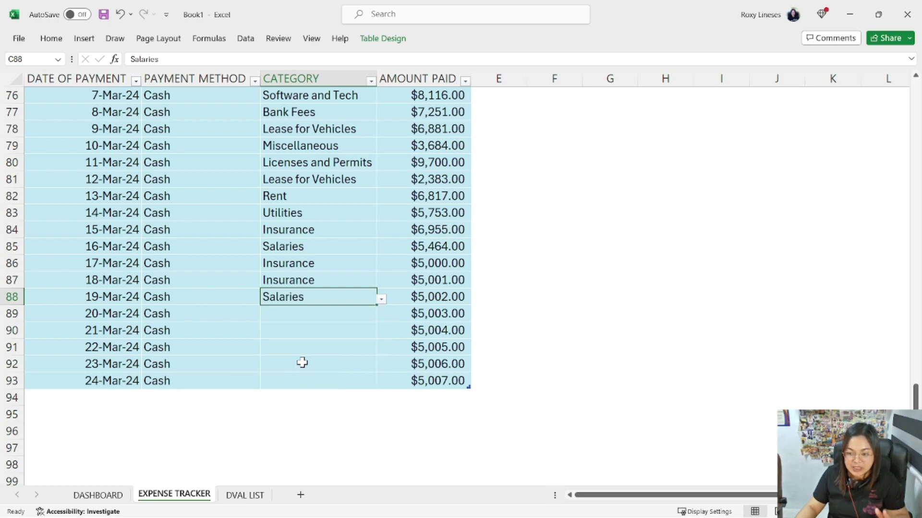
pyautogui.click(312, 316)
pyautogui.write('Mis')
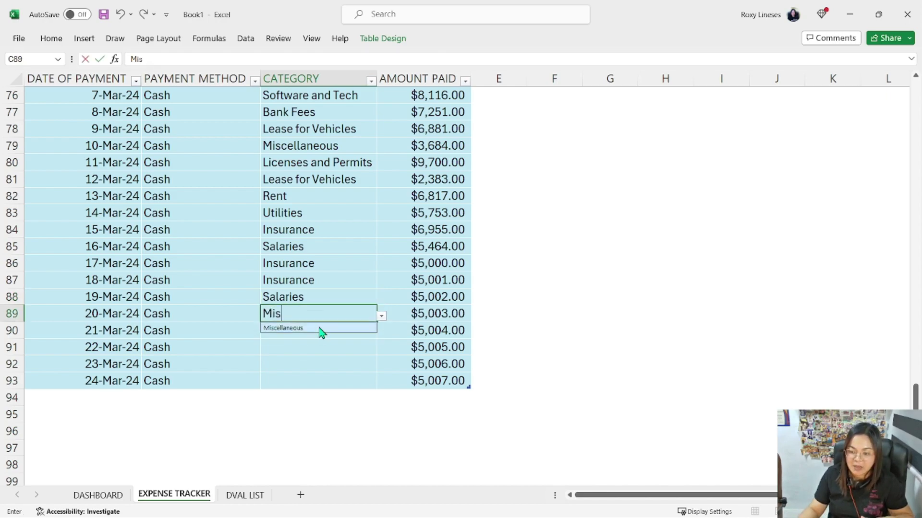
pyautogui.click(319, 329)
pyautogui.press('Return')
# Choose Bank Fees as the category for the 21-Mar-24 record and Software and Tech for the 22-Mar-24 record.
pyautogui.write('Ban')
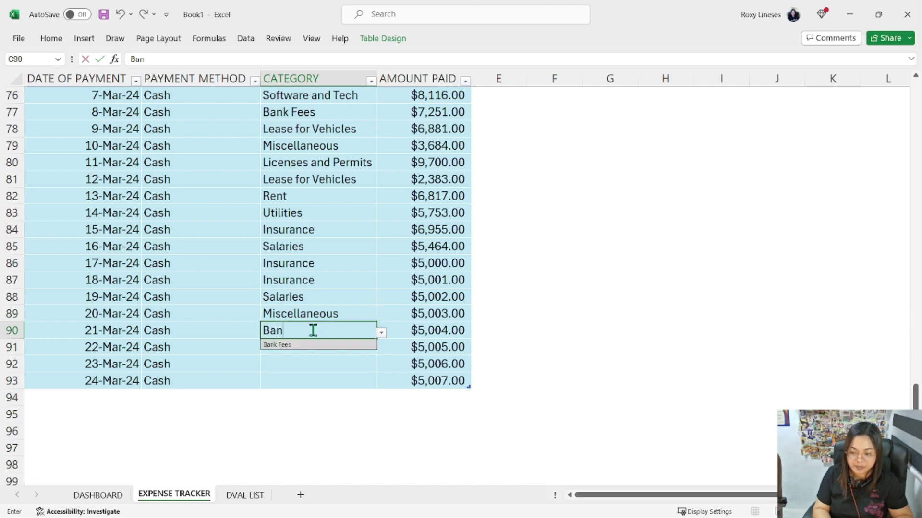
pyautogui.press('Down')
pyautogui.press('Return')
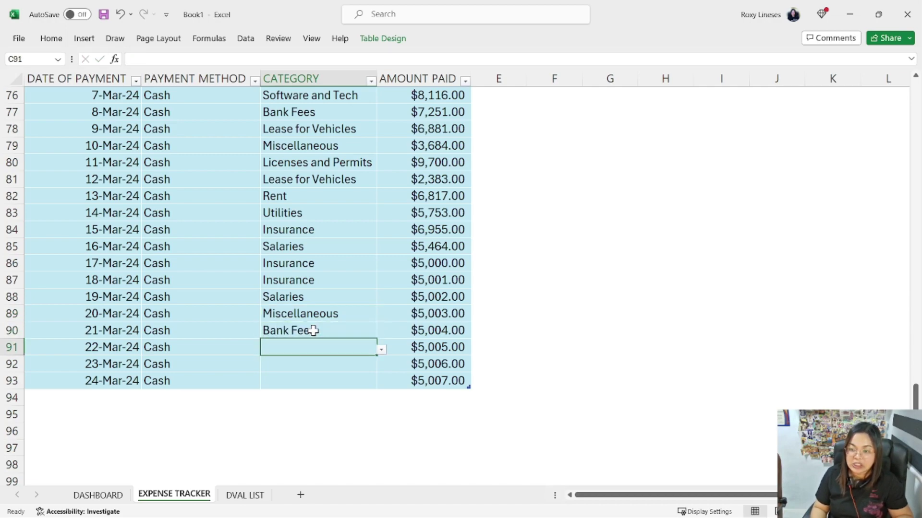
pyautogui.write('Sof')
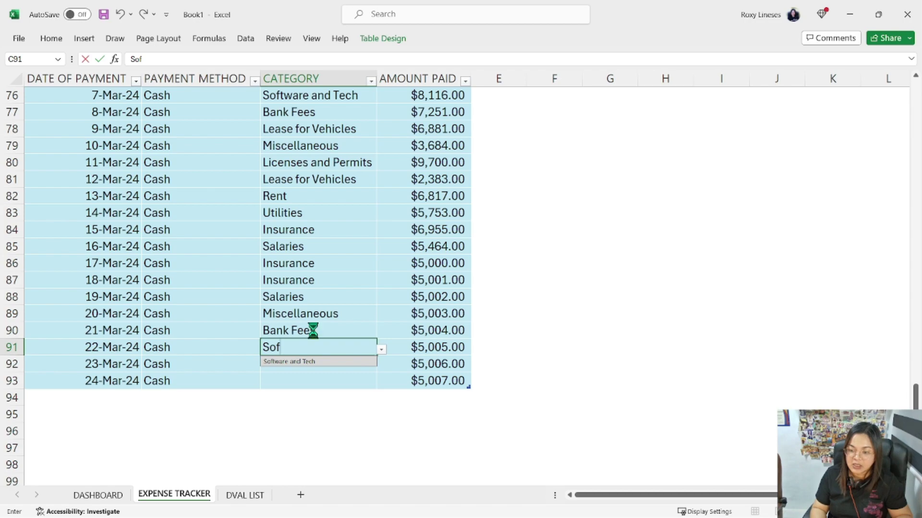
pyautogui.press('Down')
pyautogui.press('Return')
# Choose Marketing as the category for the 23-Mar-24 record and Miscellaneous for the 24-Mar-24 record.
pyautogui.click(381, 366)
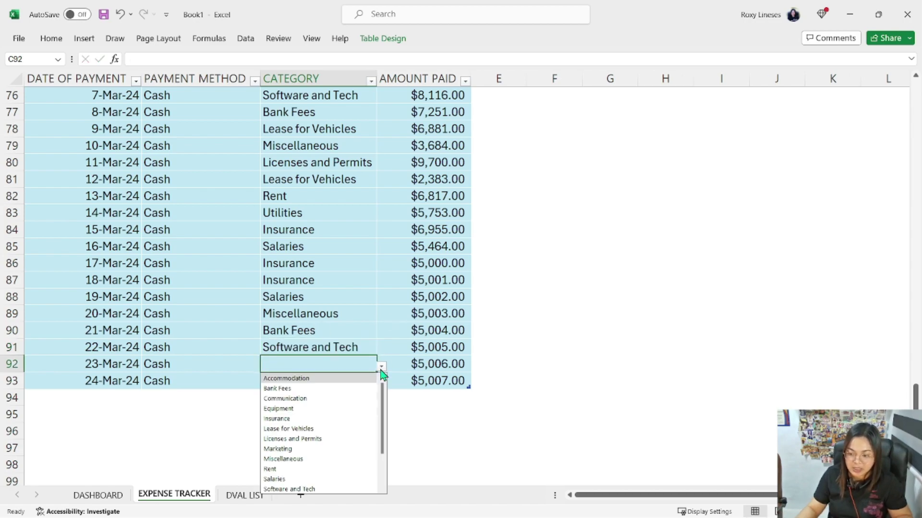
pyautogui.click(354, 451)
pyautogui.press('Return')
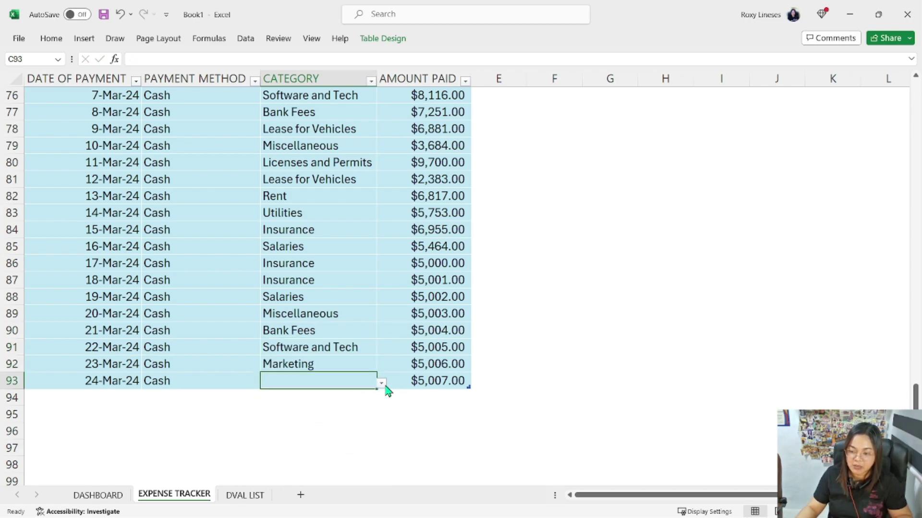
pyautogui.click(382, 383)
pyautogui.click(335, 475)
# Try extending the expense table down to row 105, and undo the resize.
pyautogui.press('Left')
pyautogui.scroll(-3, 466, 226)
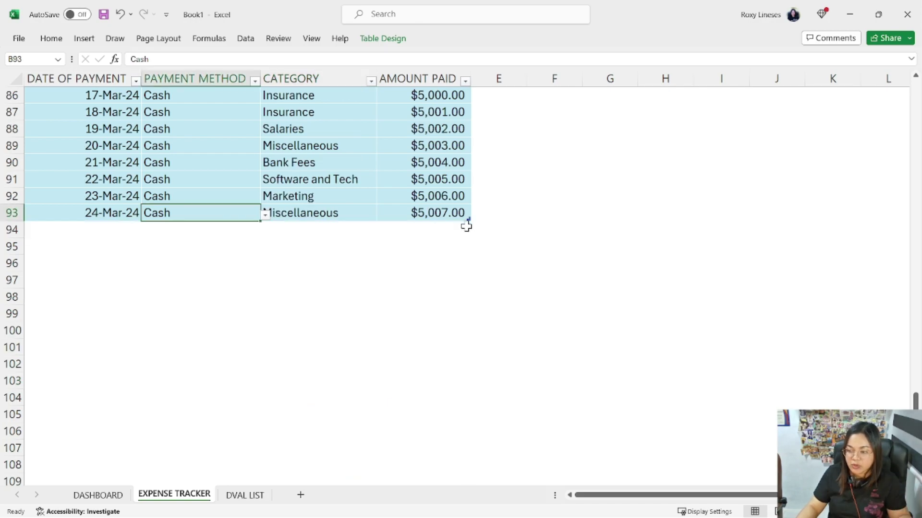
pyautogui.moveTo(471, 219); pyautogui.dragTo(471, 430)
pyautogui.moveTo(380, 233); pyautogui.dragTo(99, 412)
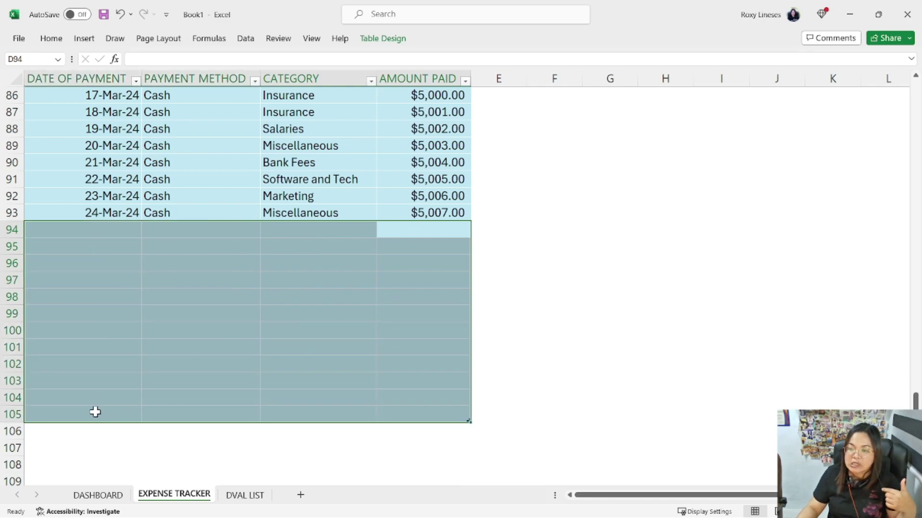
pyautogui.hotkey('ctrl', 'z')
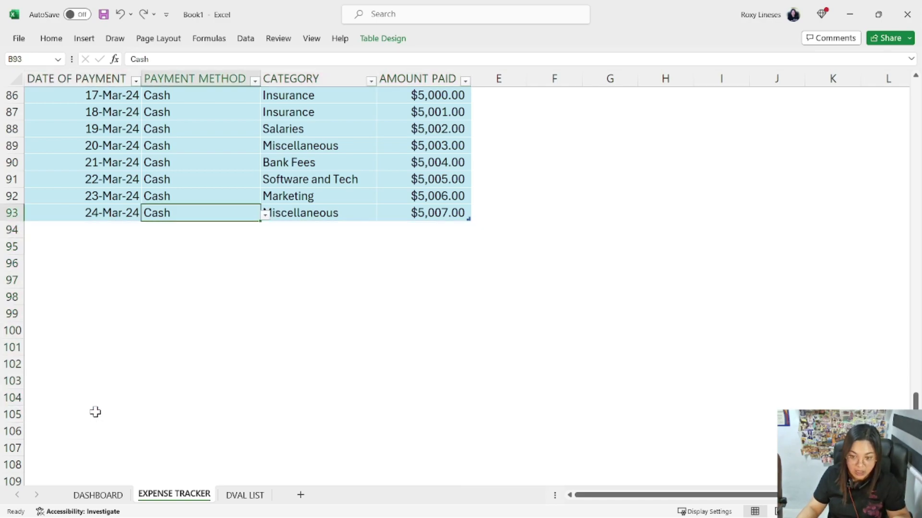
# Start a new expense record directly below the table in A94 with the payment date 3/25.
pyautogui.click(114, 229)
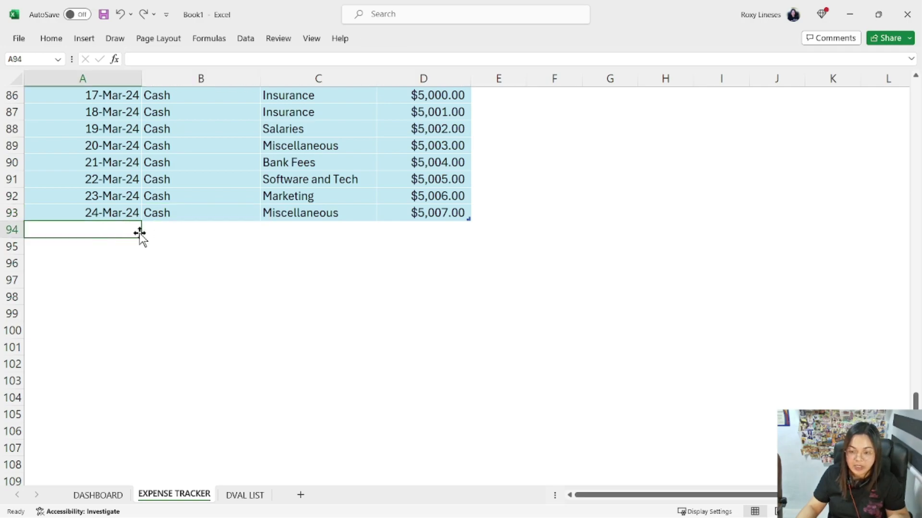
pyautogui.write('3/25')
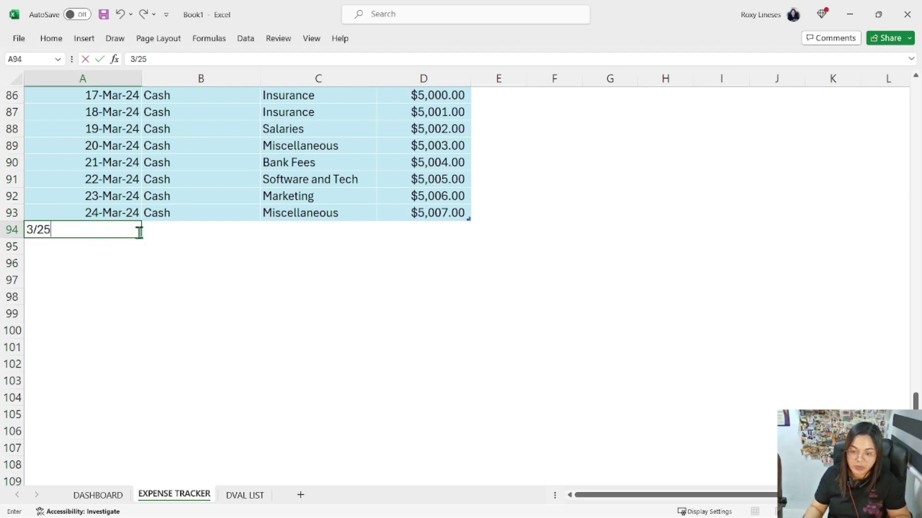
pyautogui.press('Return')
# Choose Insurance as the category and Credit as the payment method for the 25-Mar-24 record.
pyautogui.click(223, 235)
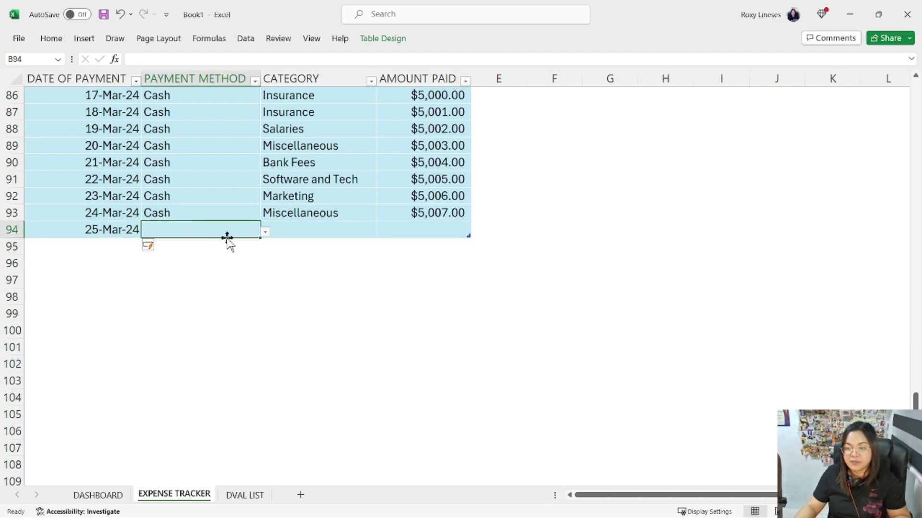
pyautogui.click(265, 233)
pyautogui.click(326, 232)
pyautogui.click(381, 232)
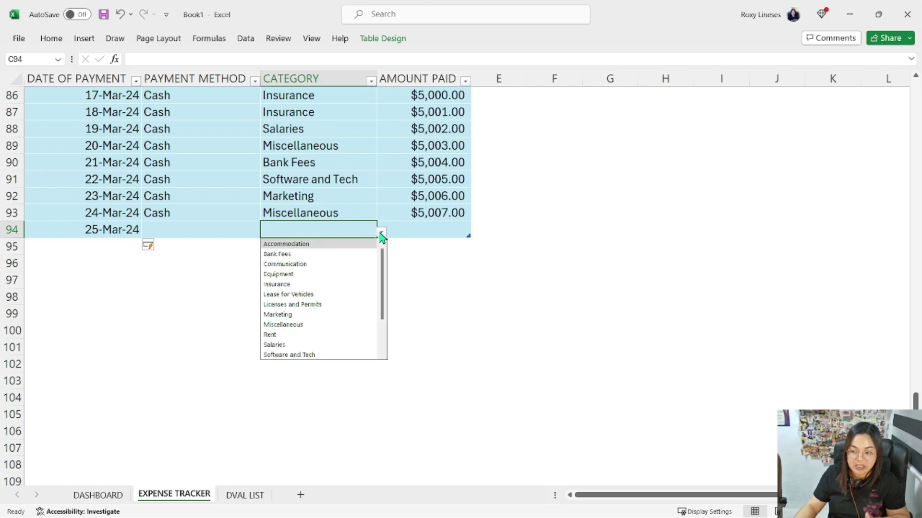
pyautogui.click(364, 285)
pyautogui.click(253, 229)
pyautogui.click(265, 232)
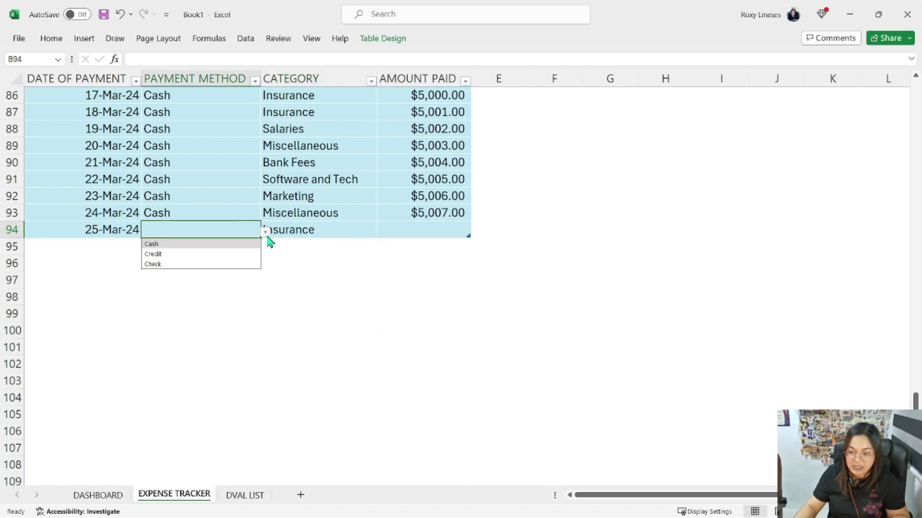
pyautogui.click(242, 255)
# Enter 100,000 as the amount paid for the 25-Mar-24 record.
pyautogui.click(422, 228)
pyautogui.write('1')
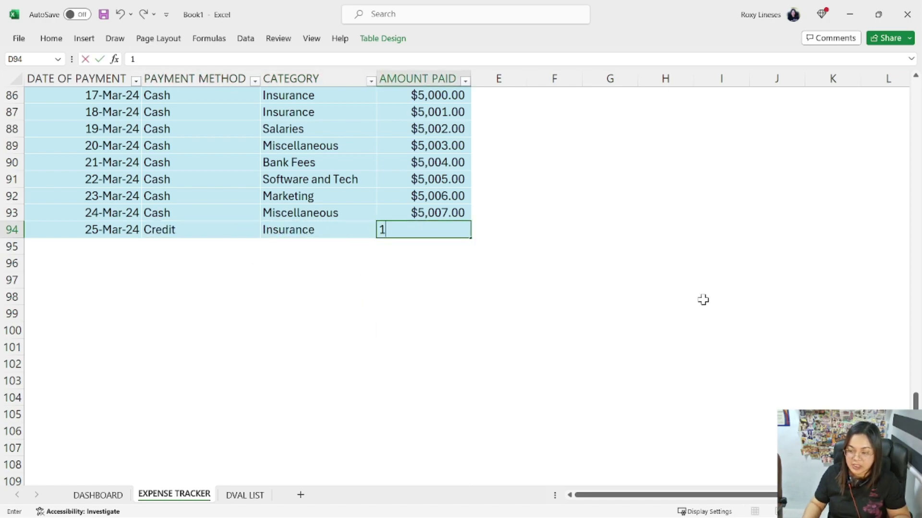
pyautogui.write('00,000')
pyautogui.press('Return')
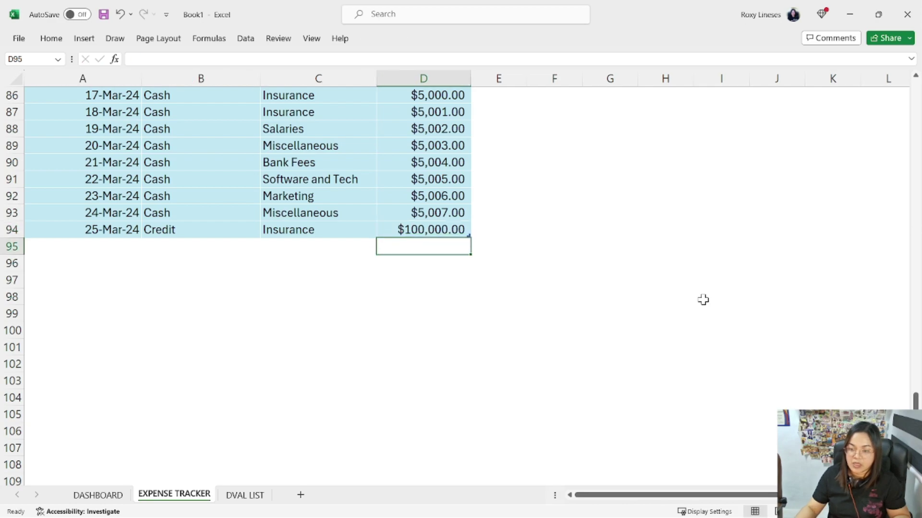
# Add a record in row 95 with the payment date 3/26 and the payment method Credit.
pyautogui.press('Home')
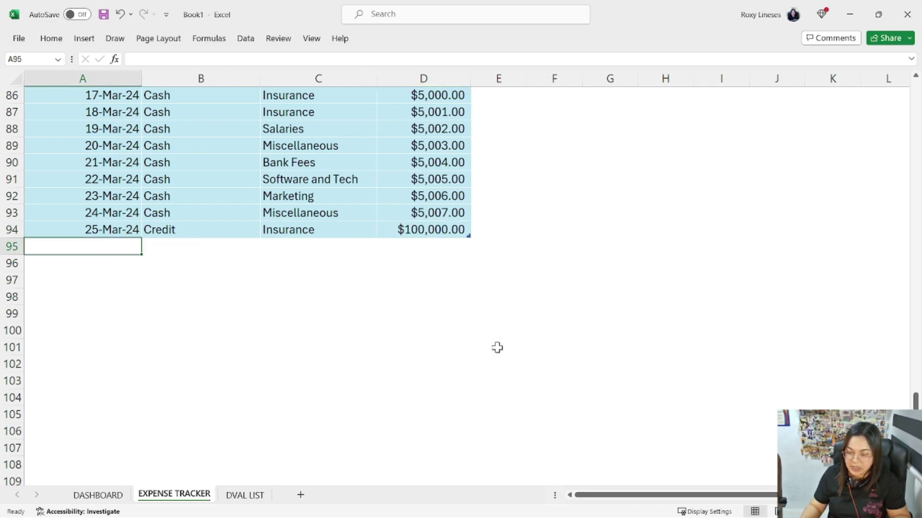
pyautogui.write('3/26')
pyautogui.press('Return')
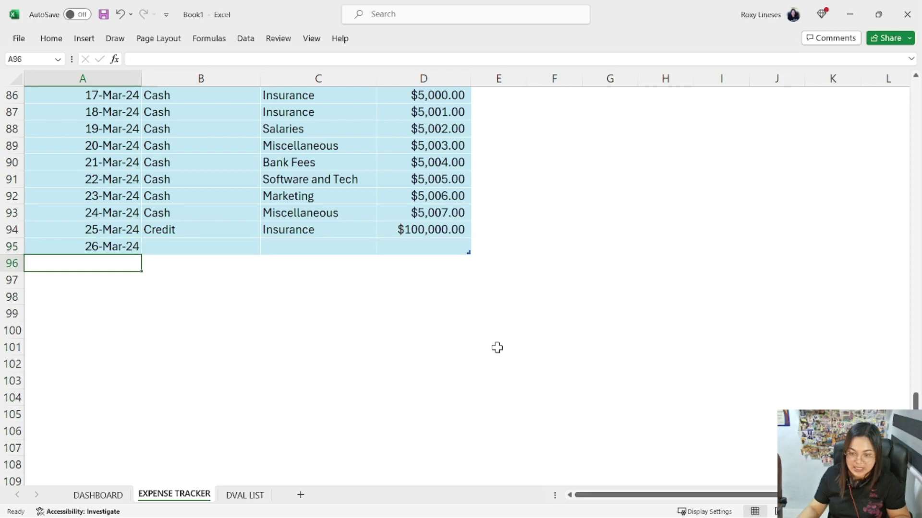
pyautogui.click(244, 244)
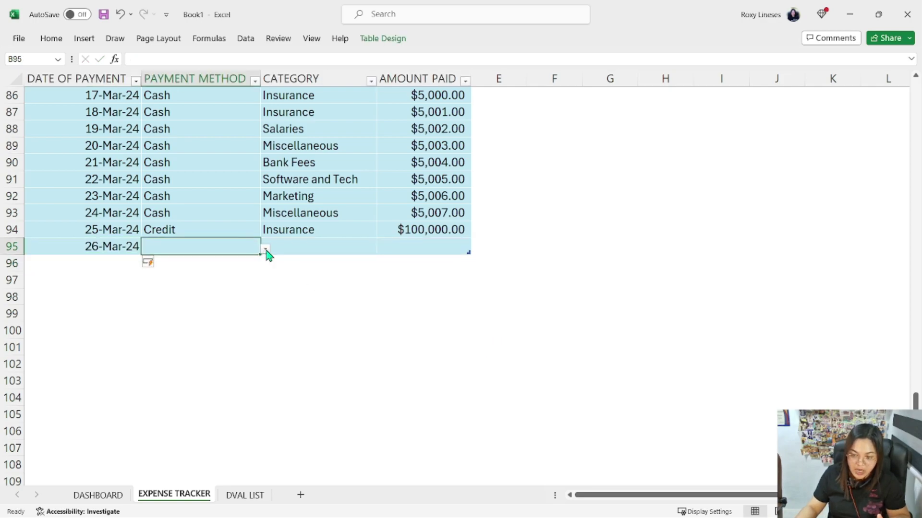
pyautogui.click(267, 251)
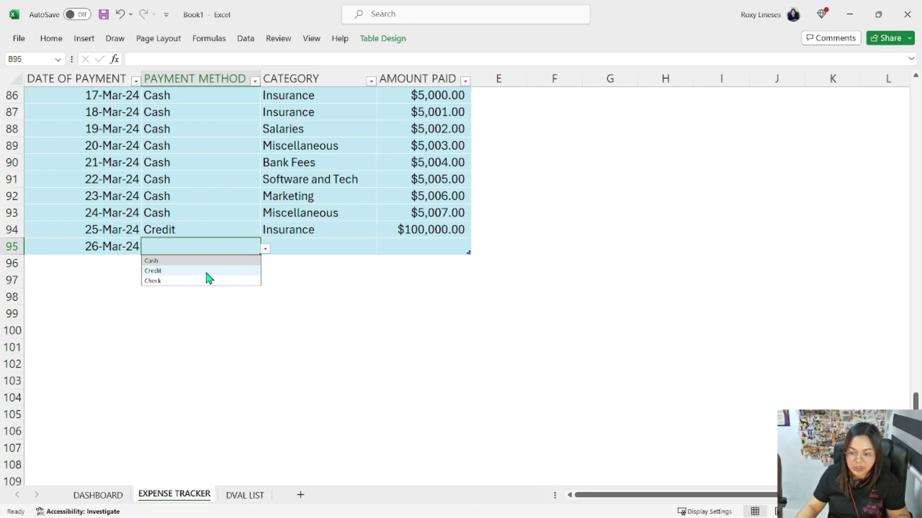
pyautogui.click(154, 271)
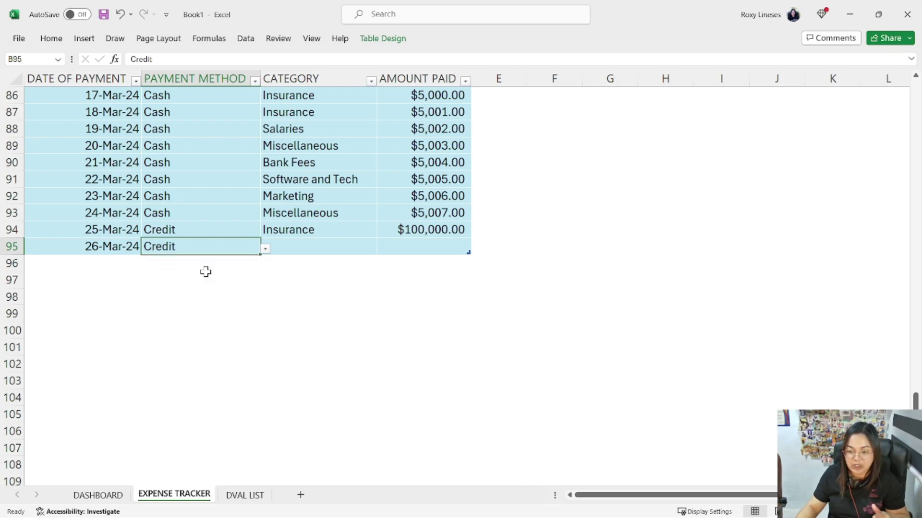
# Choose Bank Fees as the category for the 26-Mar-24 record and enter 51000 as its amount paid.
pyautogui.click(359, 253)
pyautogui.click(381, 249)
pyautogui.click(356, 271)
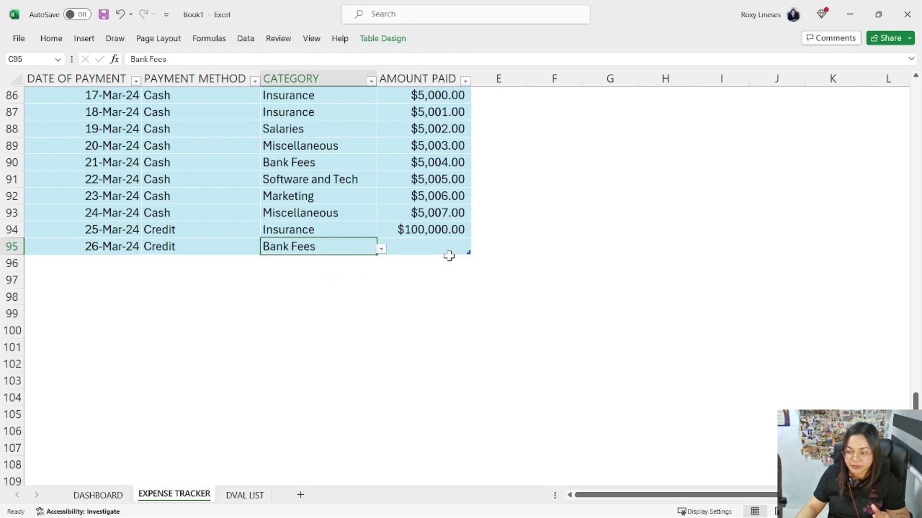
pyautogui.click(449, 252)
pyautogui.write('510000')
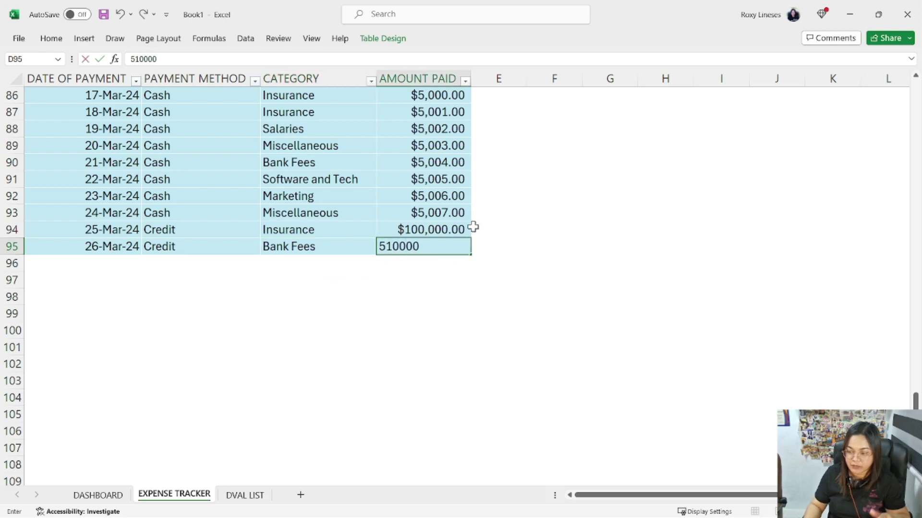
pyautogui.press('Return')
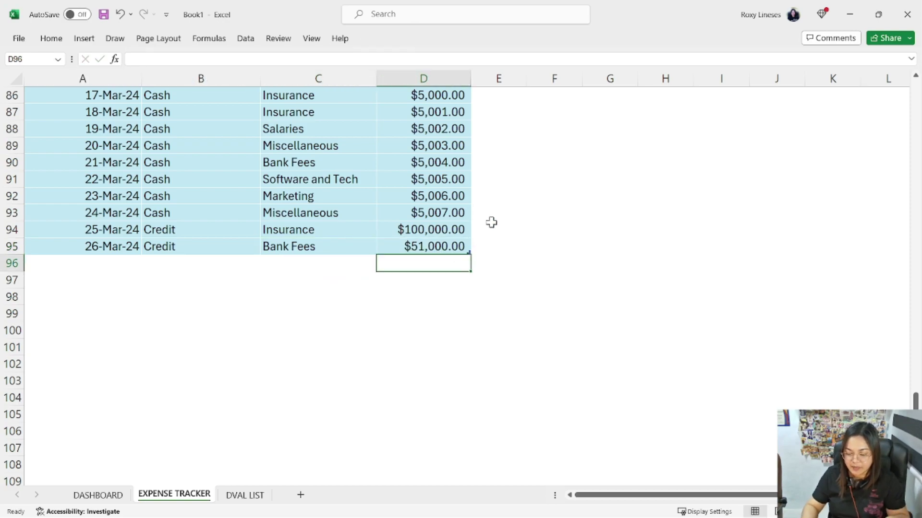
# Return to the start of the expense tracker and switch to the DASHBOARD sheet.
pyautogui.hotkey('ctrl', 'Home')
pyautogui.click(101, 495)
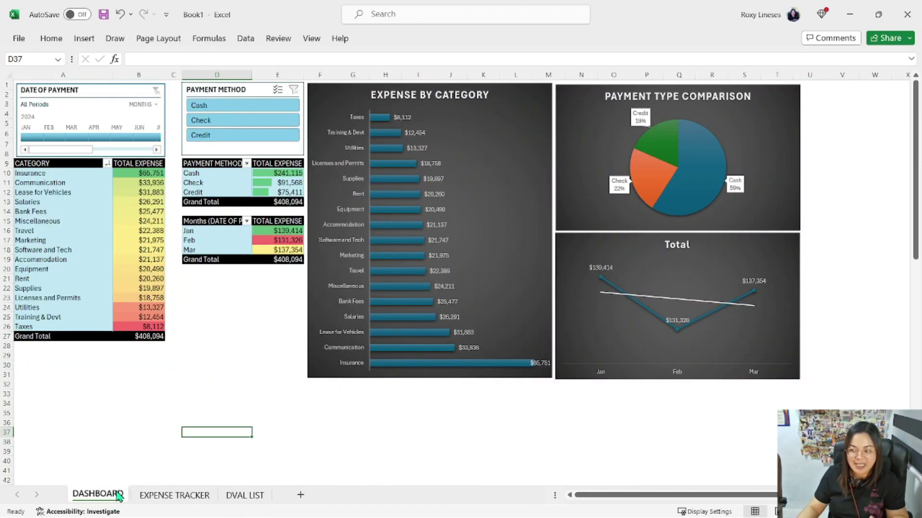